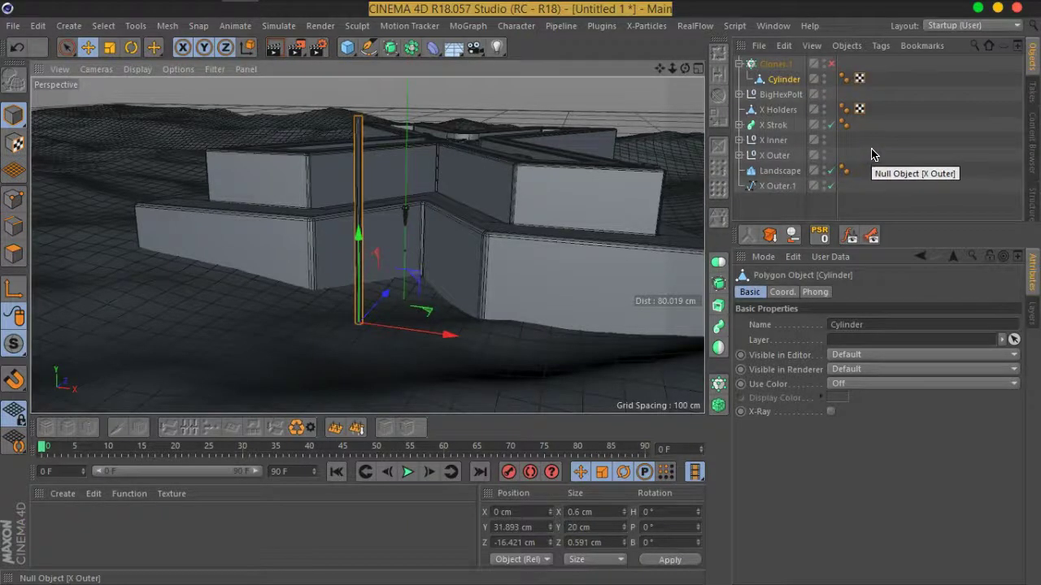
Scale the post cylinder down from 20 cm to about 10.746 cm tall
left_click(108, 47)
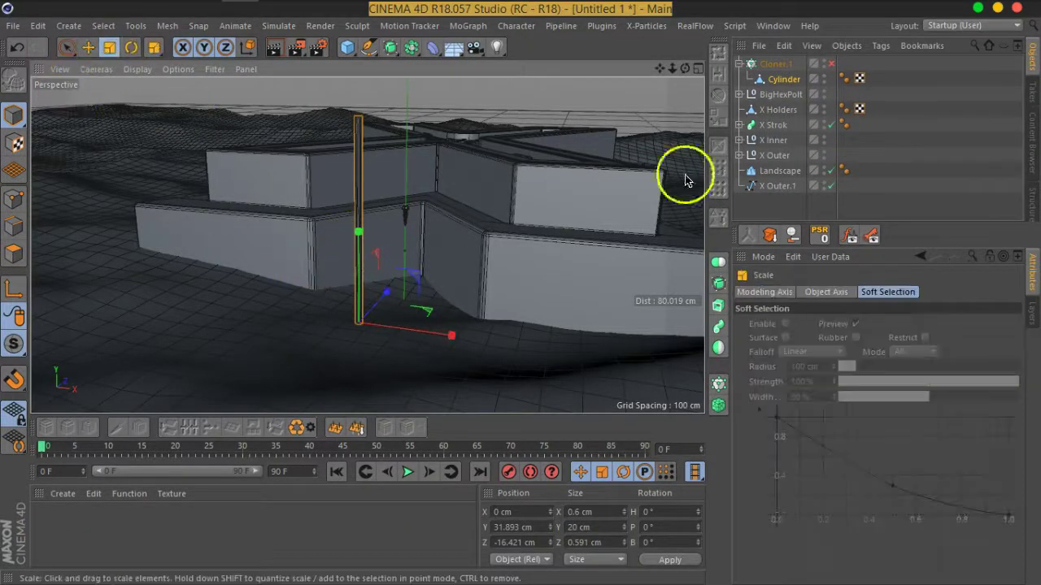
left_click(829, 65)
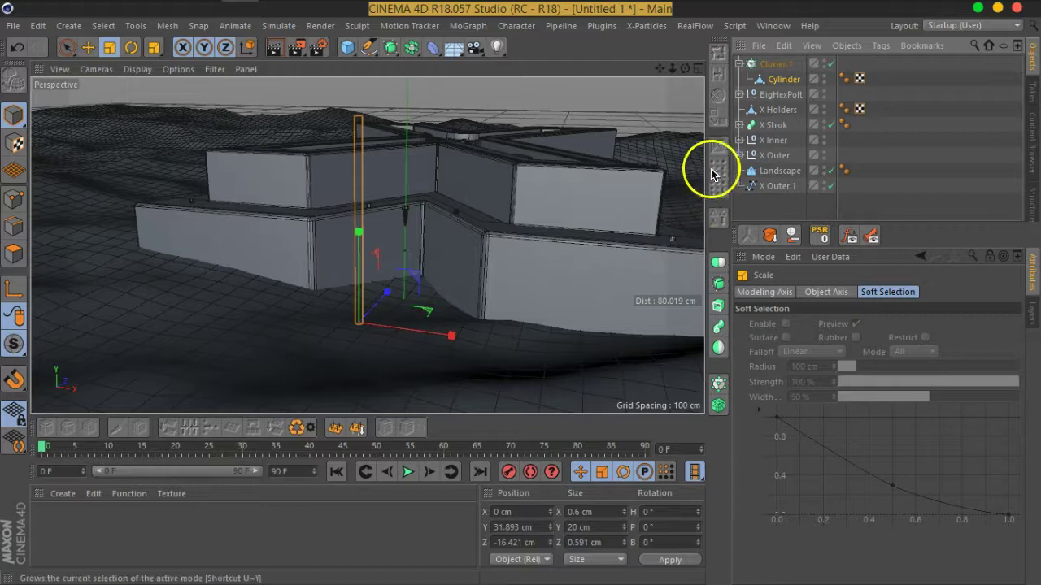
left_click(830, 64)
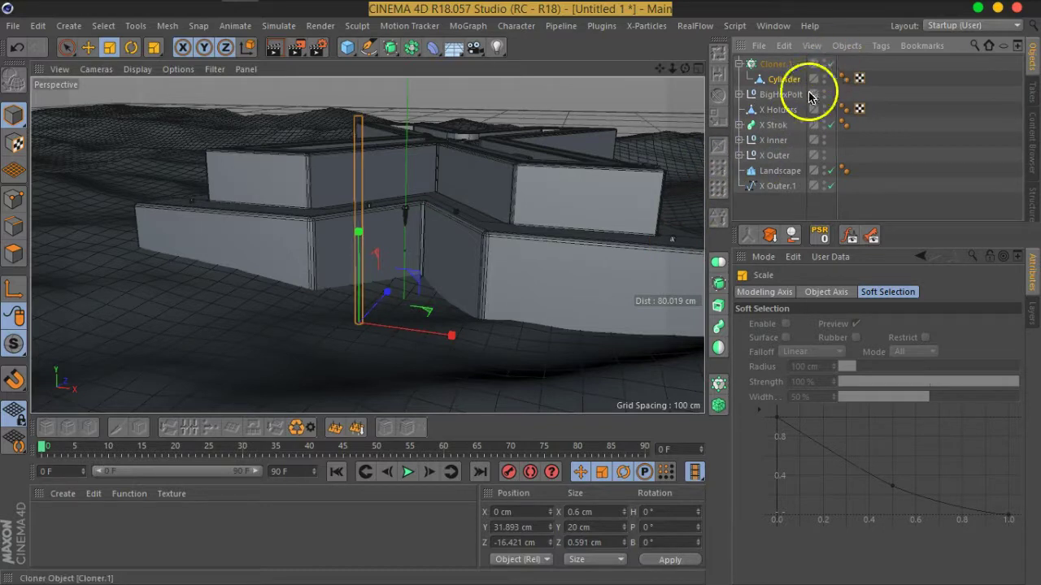
left_click_drag(358, 232, 362, 282)
left_click_drag(604, 225, 407, 239, "alt")
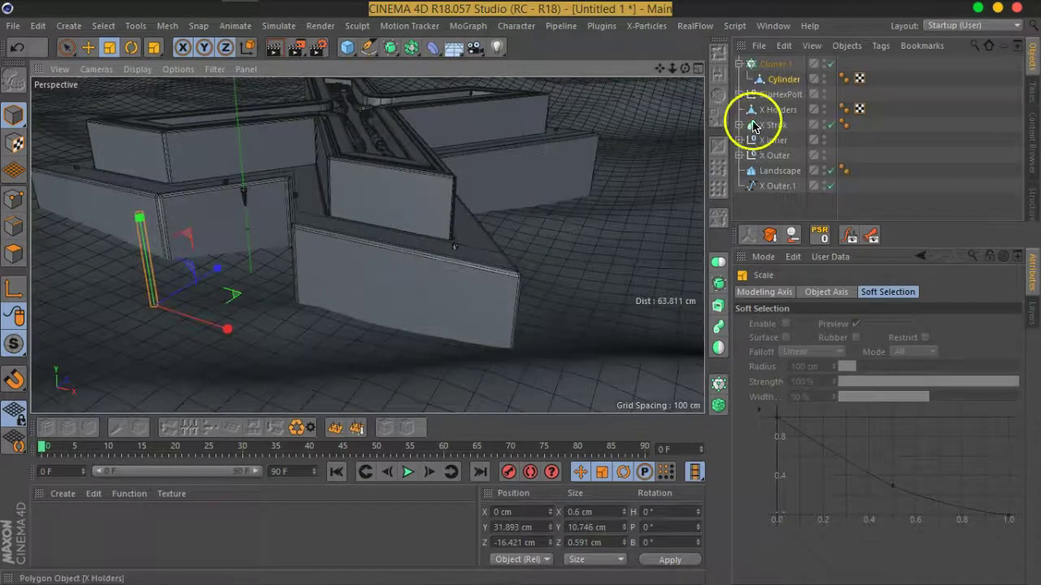
Select the X Outer.1 spline and reframe the view around the walls
left_click(769, 186)
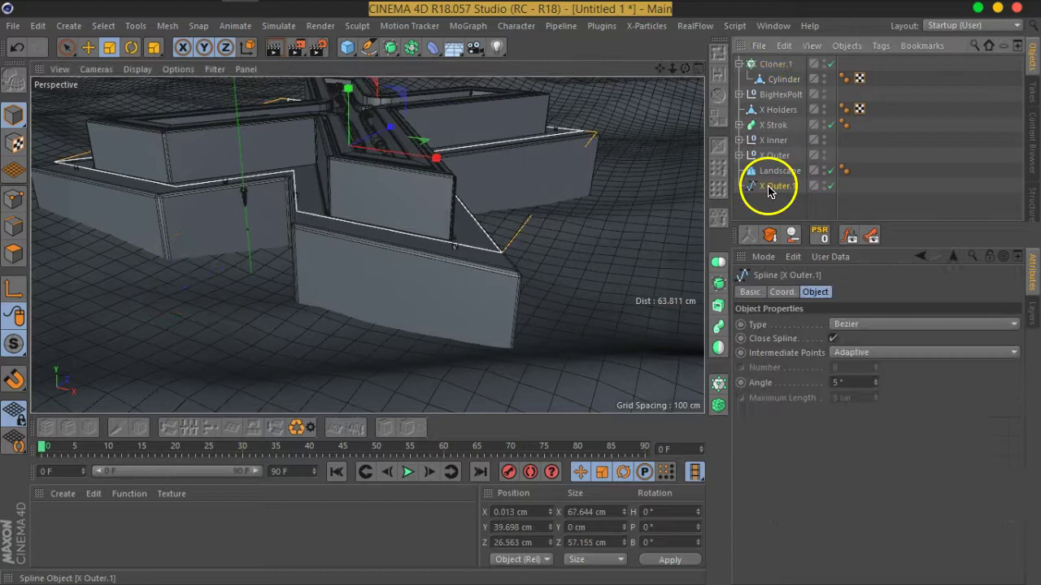
left_click_drag(651, 232, 511, 255, "alt")
scroll(446, 281, "up", 5)
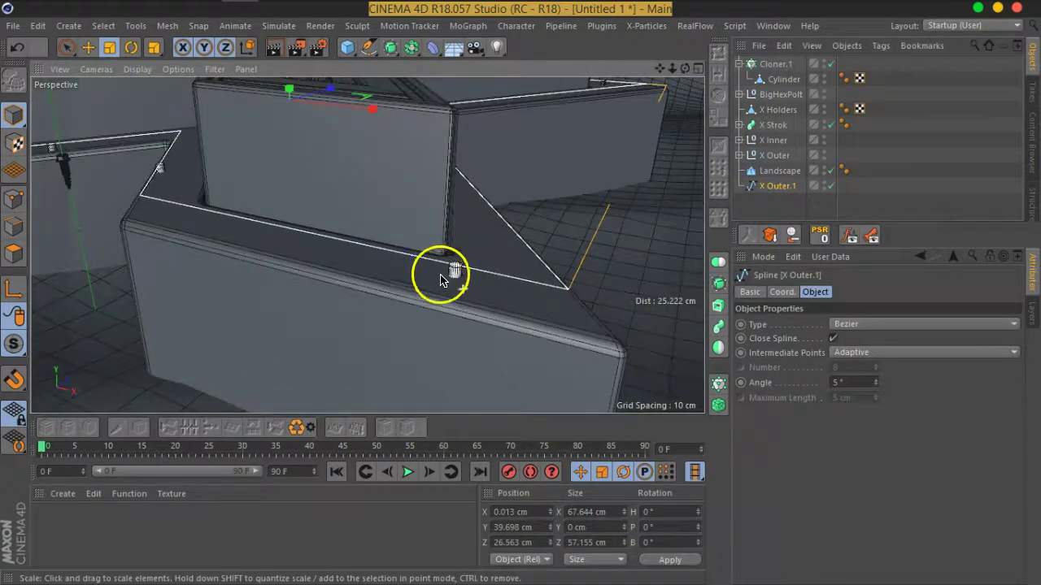
scroll(447, 277, "up", 5)
scroll(452, 279, "down", 5)
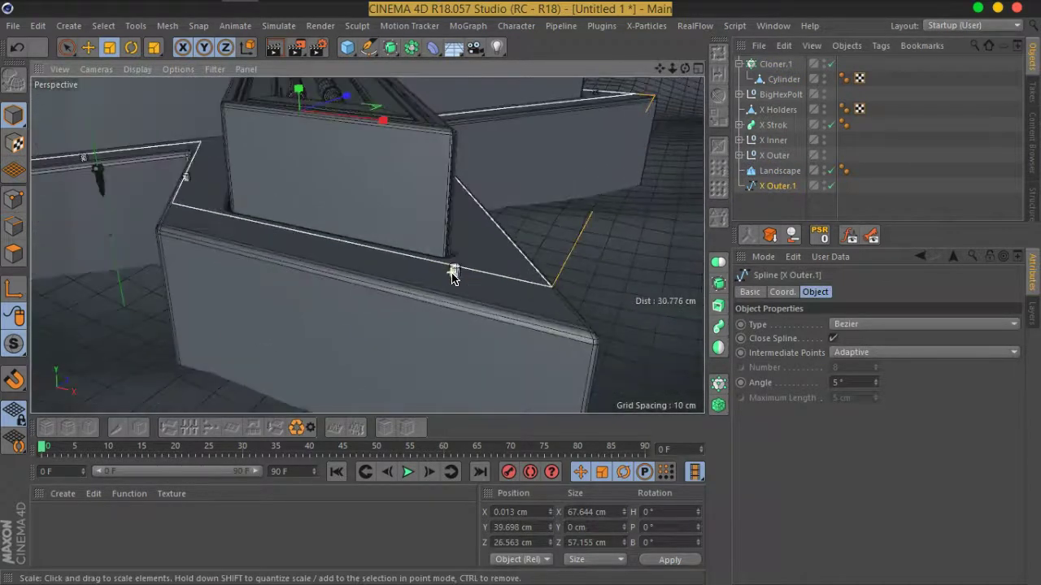
scroll(447, 276, "down", 4)
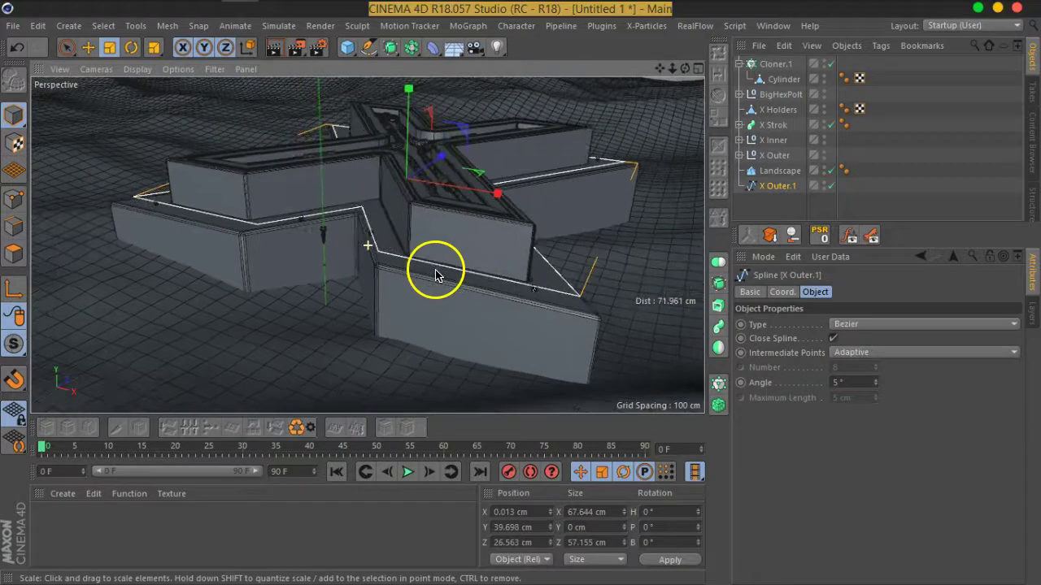
scroll(415, 183, "up", 1)
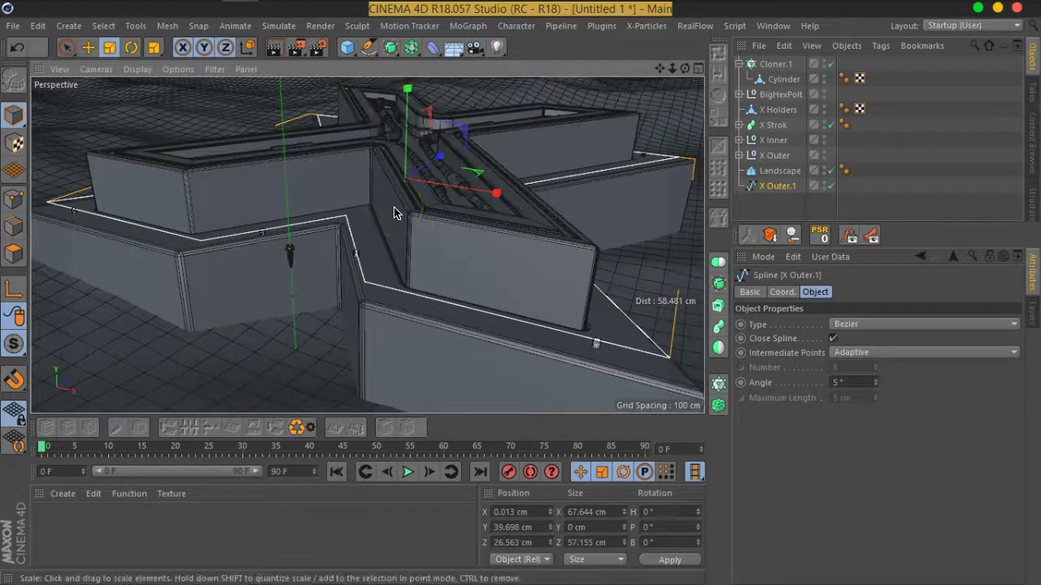
Flip the Cloner.1 posts 180° on rotation pitch
left_click(771, 64)
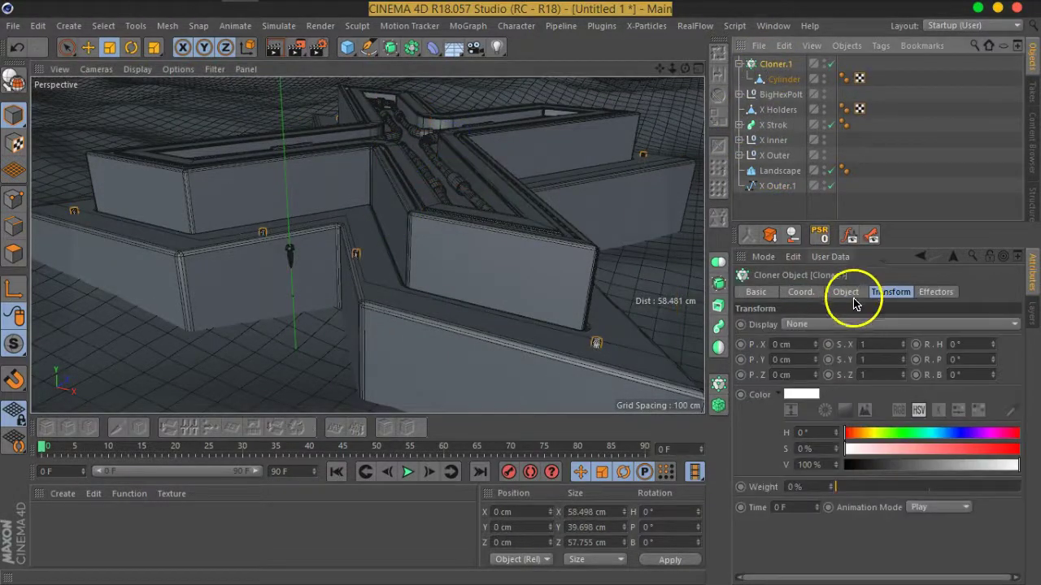
mouse_move(994, 360)
left_mouse_down()
mouse_move(975, 266)
mouse_move(980, 348)
left_mouse_up()
type("180")
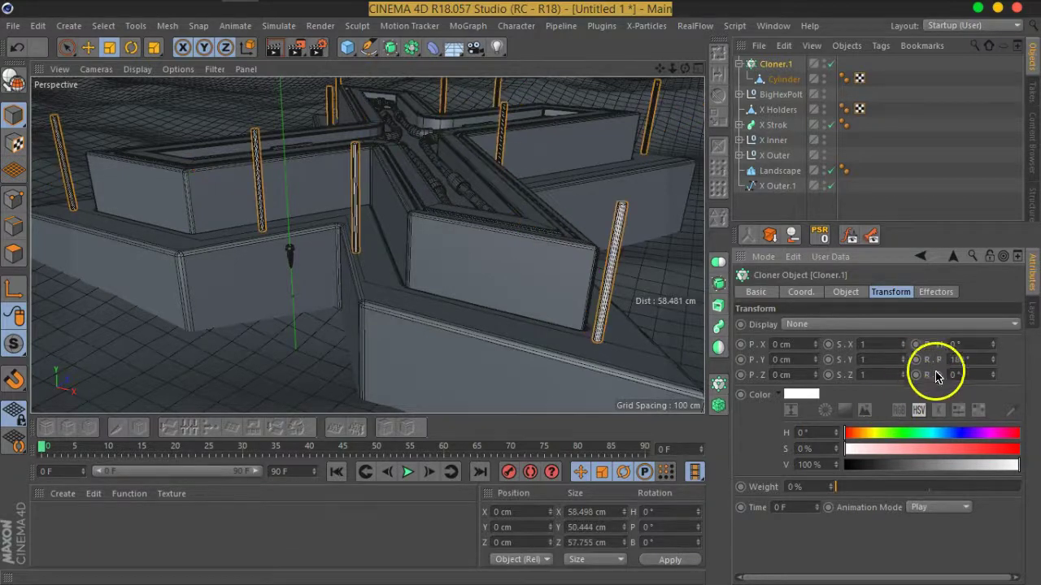
mouse_move(553, 230)
left_mouse_down("alt")
mouse_move(529, 198)
mouse_move(379, 274)
mouse_move(472, 242)
mouse_move(410, 208)
mouse_move(495, 225)
mouse_move(325, 256)
mouse_move(641, 228)
left_mouse_up("alt")
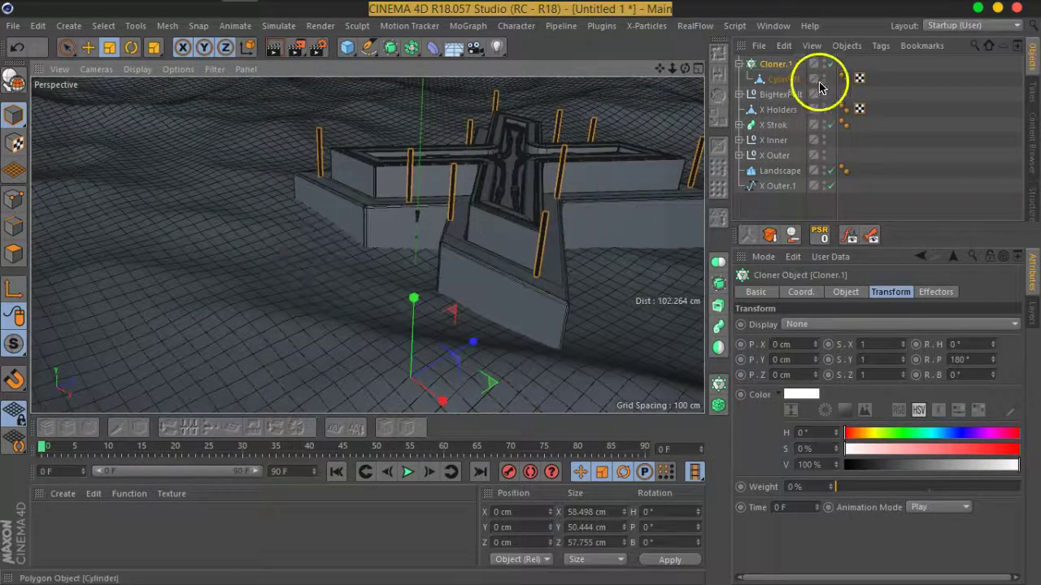
Raise the Cloner.1 count to 16 with Even distribution along the spline
left_click(843, 292)
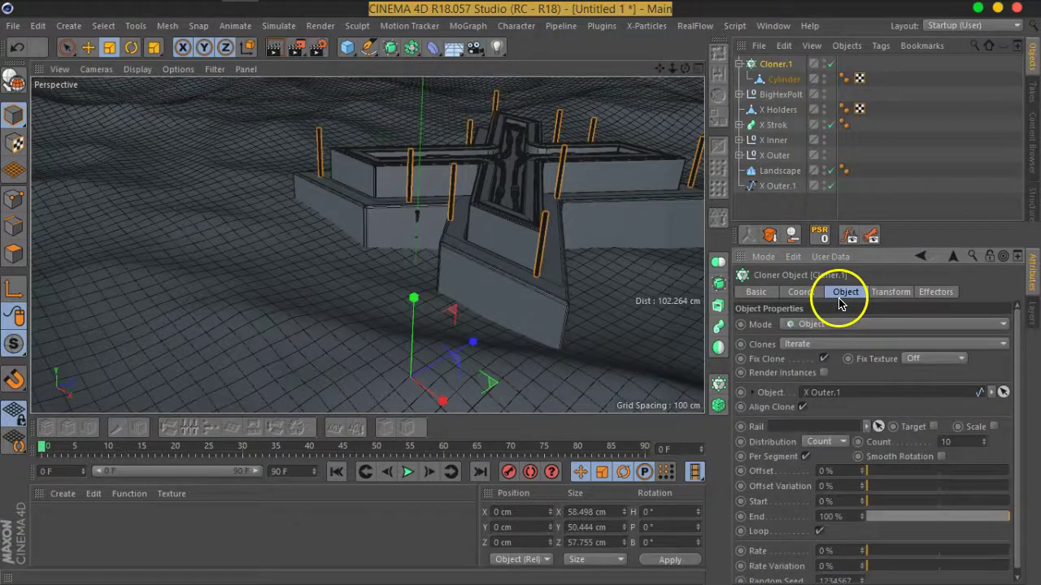
scroll(912, 375, "down", 1)
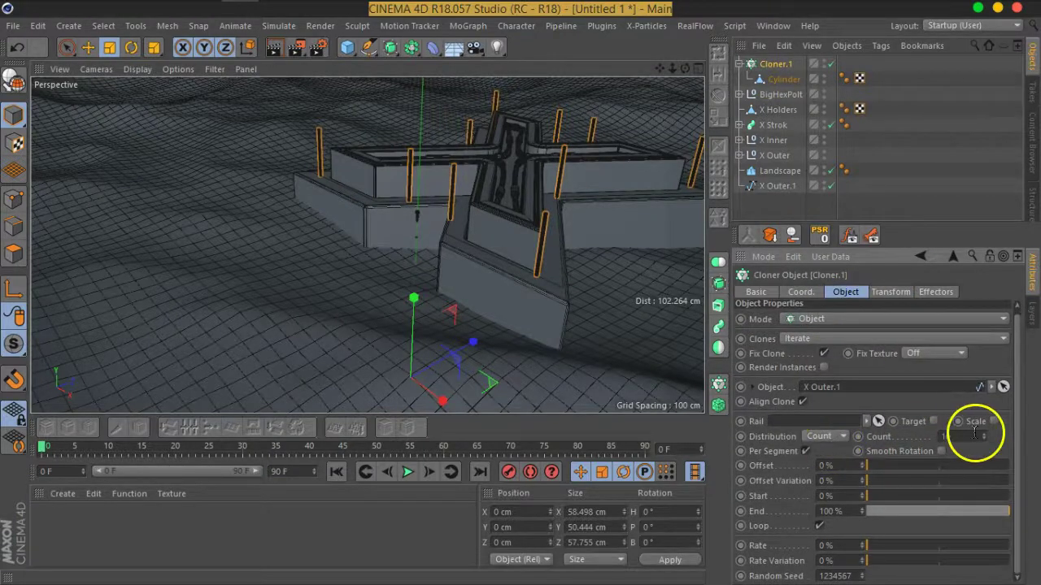
left_click_drag(986, 438, 986, 435)
left_click(837, 436)
left_click(827, 480)
mouse_move(395, 204)
left_mouse_down("alt")
mouse_move(477, 279)
mouse_move(418, 272)
left_mouse_up("alt")
scroll(573, 299, "up", 3)
scroll(529, 298, "up", 3)
scroll(458, 309, "up", 1)
Enable Smooth Rotation on the cloned posts, then select X Outer.1
mouse_move(458, 309)
left_mouse_down("alt")
mouse_move(465, 239)
mouse_move(516, 202)
left_mouse_up("alt")
mouse_move(379, 235)
left_mouse_down("alt")
mouse_move(353, 226)
mouse_move(441, 305)
mouse_move(309, 231)
mouse_move(528, 304)
mouse_move(365, 268)
left_mouse_up("alt")
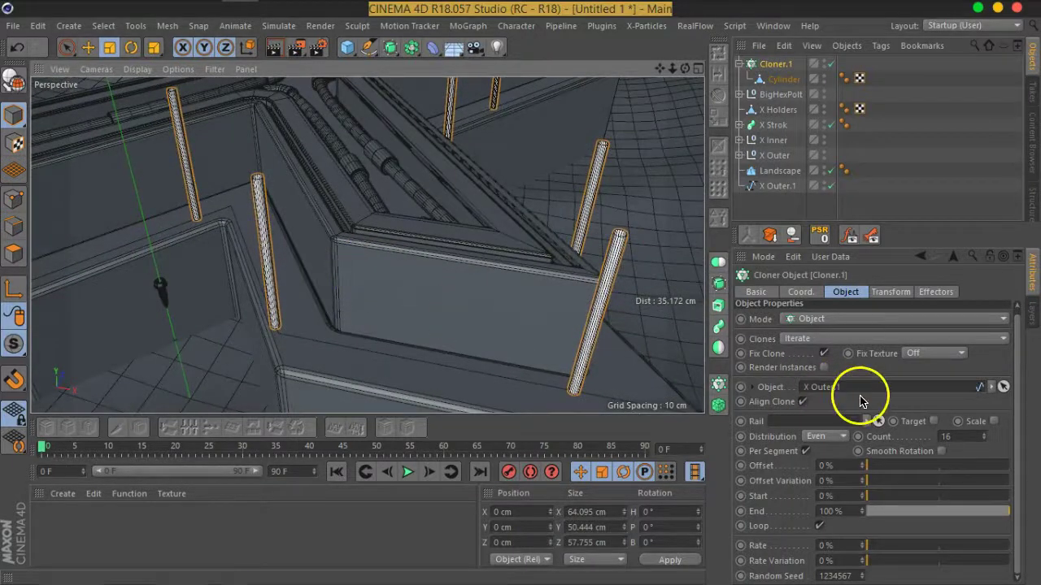
left_click(941, 452)
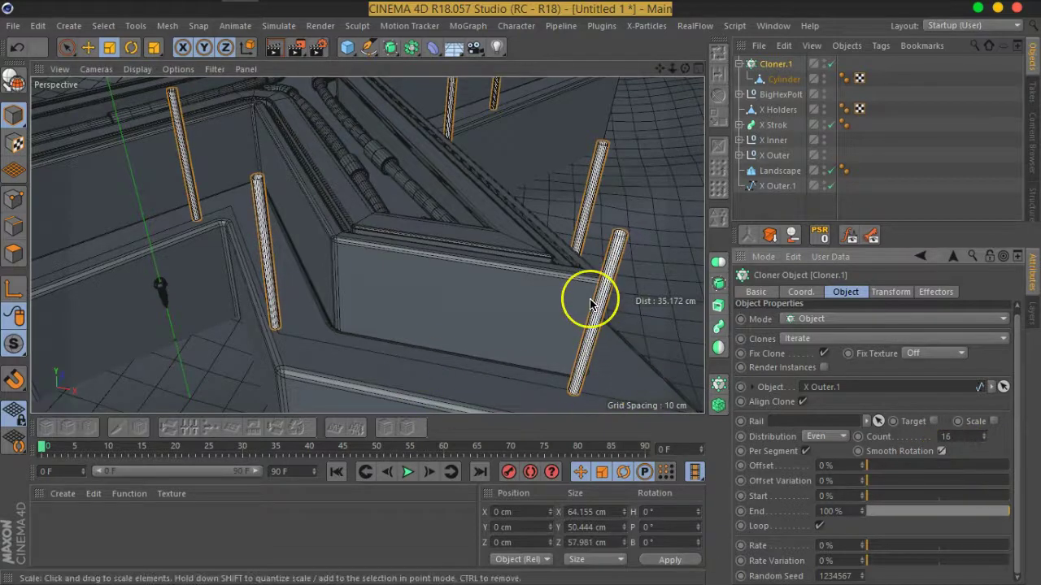
left_click(773, 185)
mouse_move(529, 211)
left_mouse_down("alt")
mouse_move(406, 226)
mouse_move(326, 280)
mouse_move(288, 197)
mouse_move(561, 253)
left_mouse_up("alt")
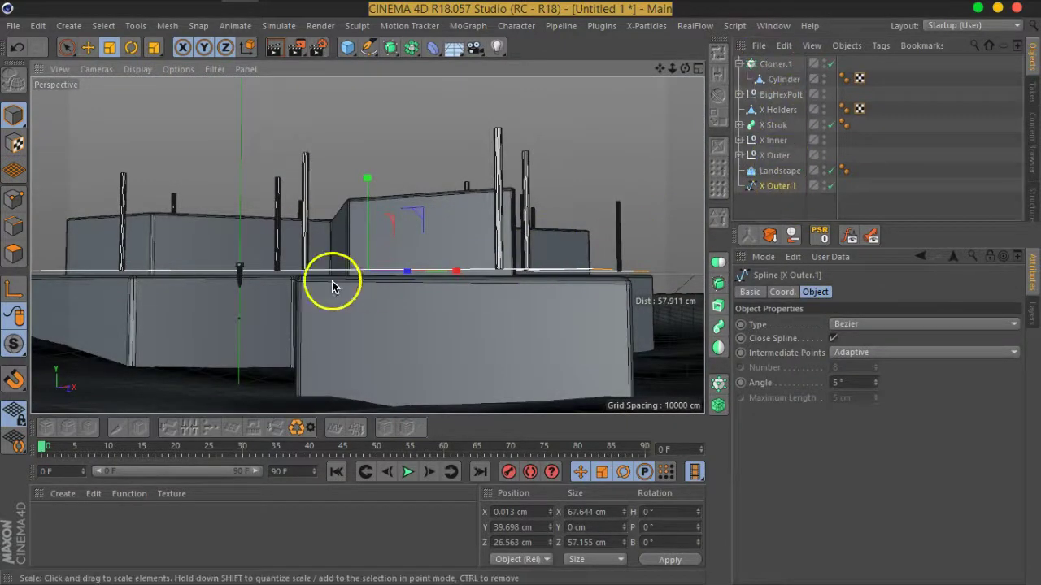
Lower X Outer.1 to Y 38.835 cm, disable Cloner.1, and enter Polygon mode
key("e")
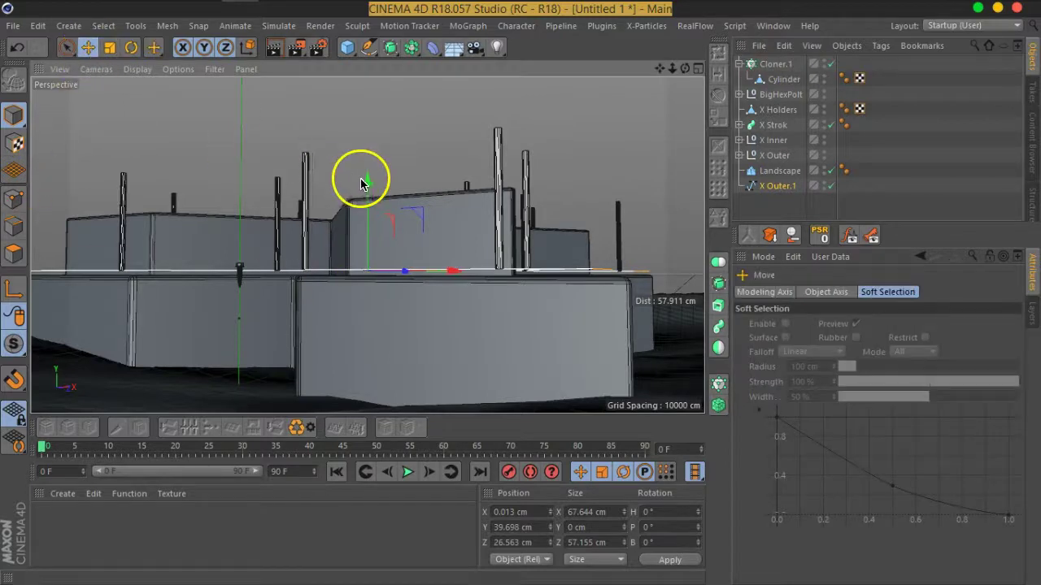
left_click_drag(370, 192, 456, 288)
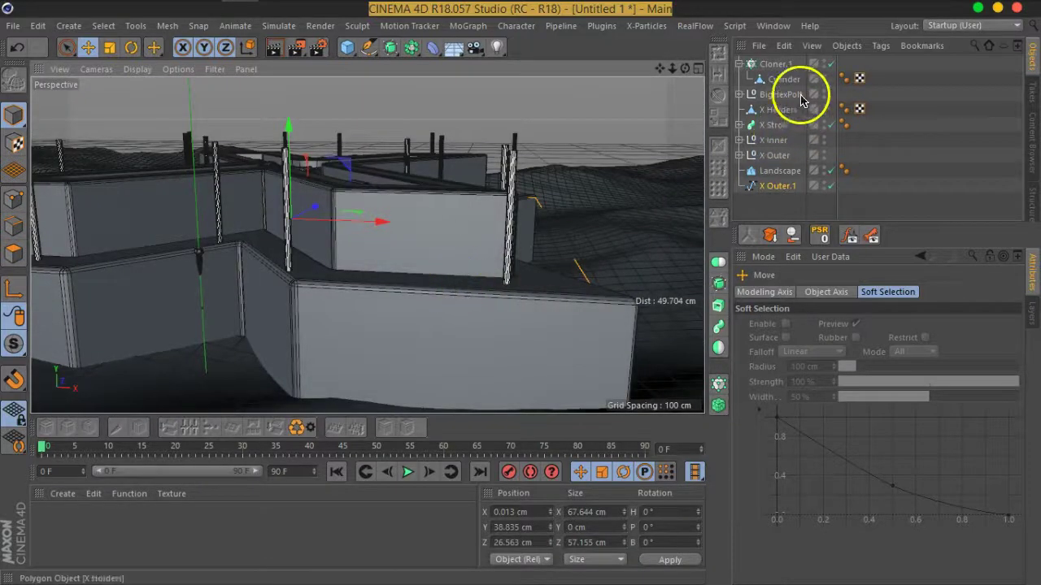
left_click(830, 63)
mouse_move(88, 302)
left_mouse_down("alt")
mouse_move(351, 246)
mouse_move(399, 318)
mouse_move(367, 302)
left_mouse_up("alt")
scroll(408, 237, "up", 5)
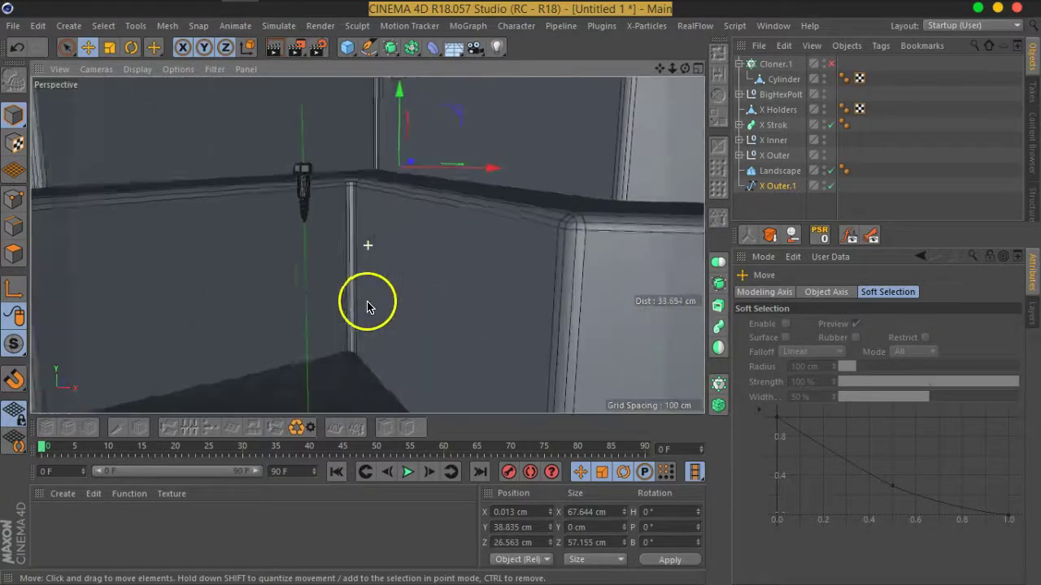
left_click(831, 64)
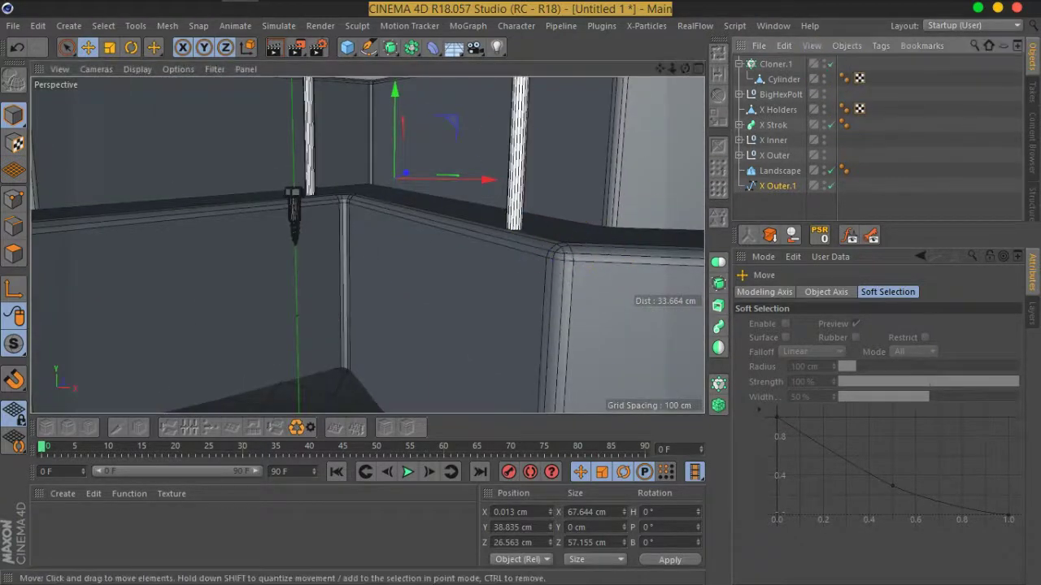
left_click(830, 64)
scroll(220, 355, "up", 3)
scroll(323, 249, "up", 1)
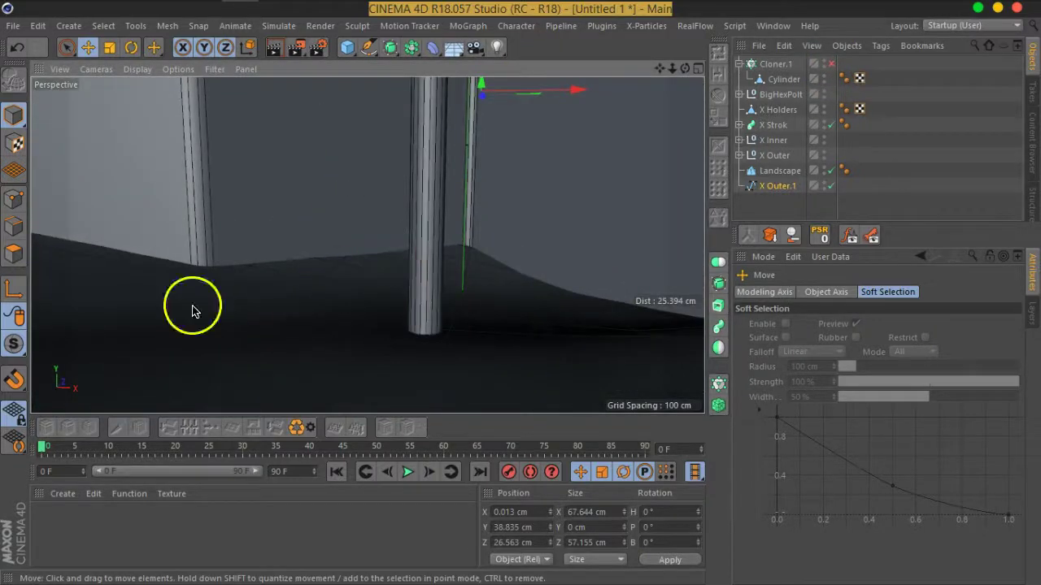
left_click(17, 257)
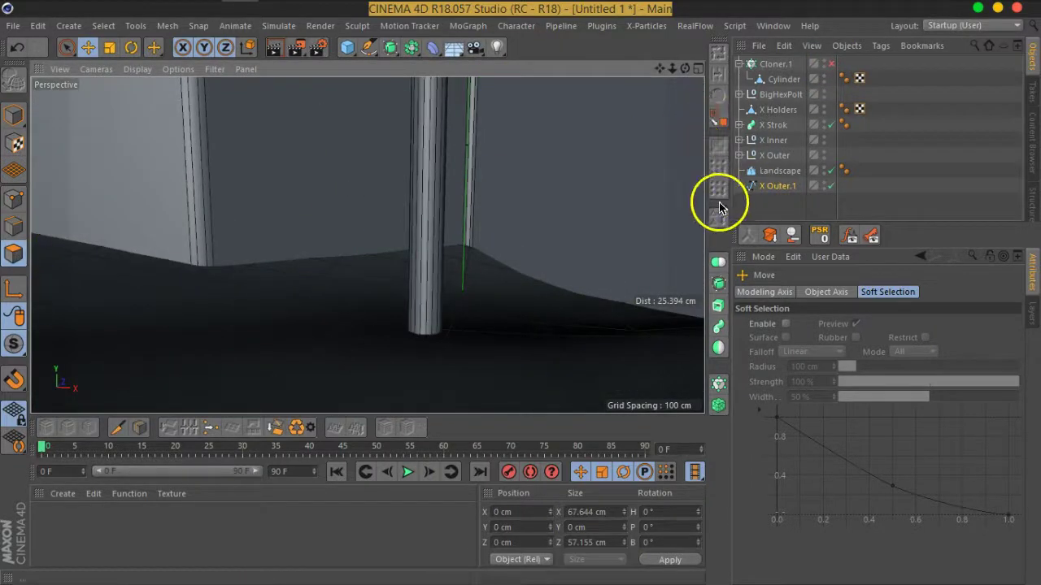
Add three Loop/Path Cut rings around the Cylinder post near its base
left_click(781, 79)
left_click(418, 261)
right_click(418, 261)
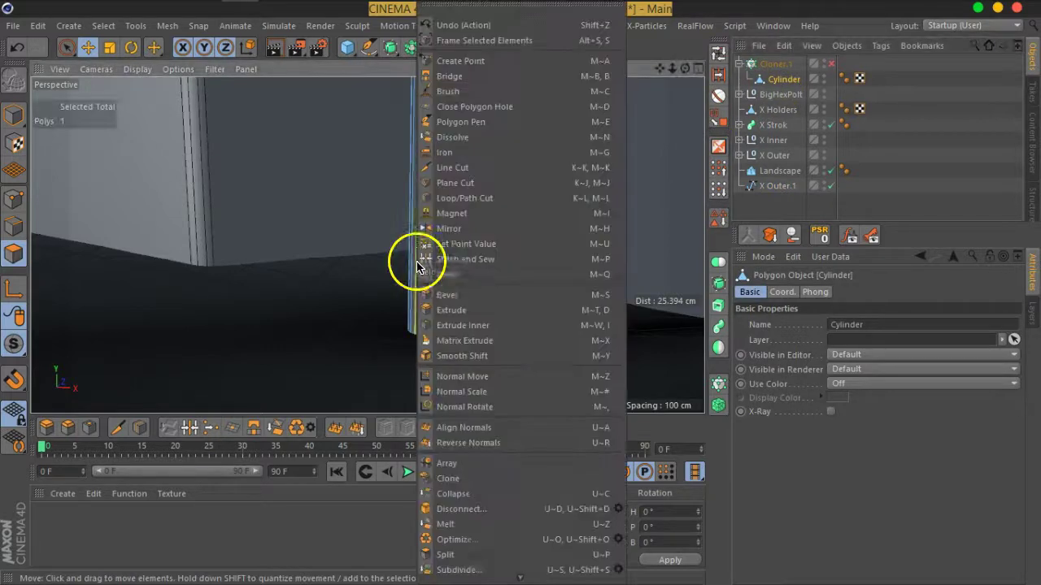
left_click(476, 197)
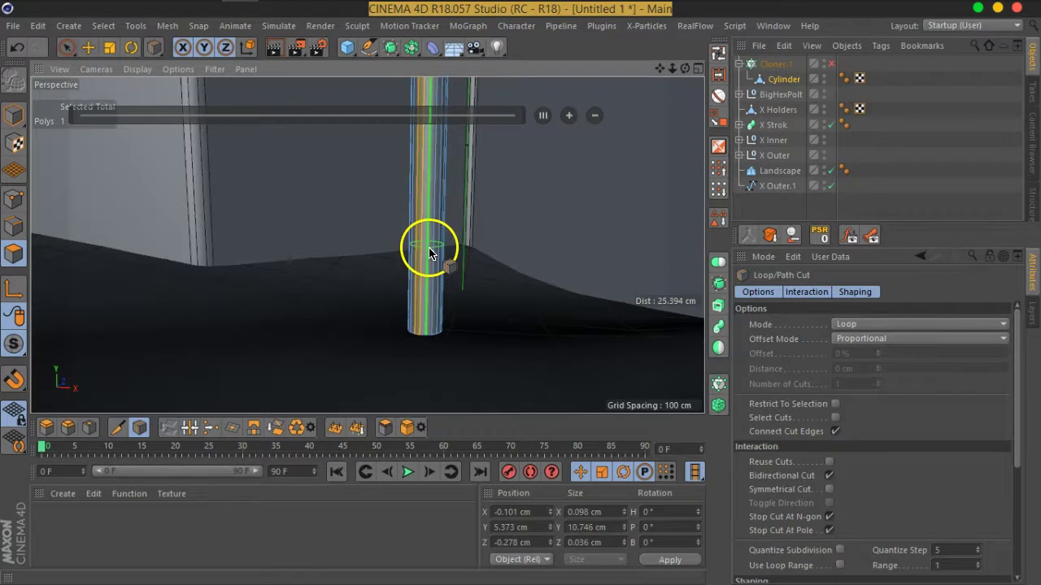
left_click(431, 261)
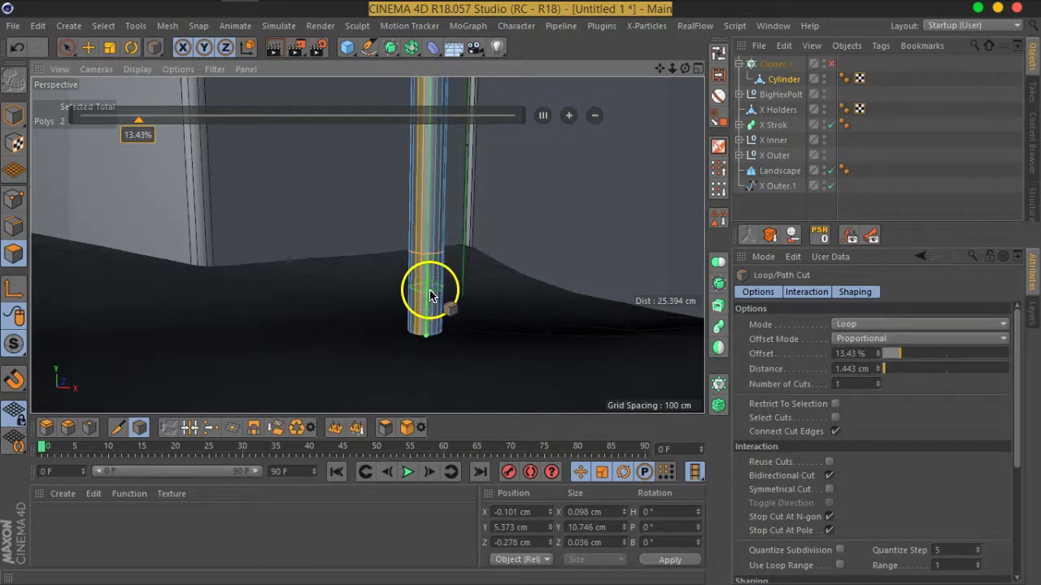
left_click(431, 287)
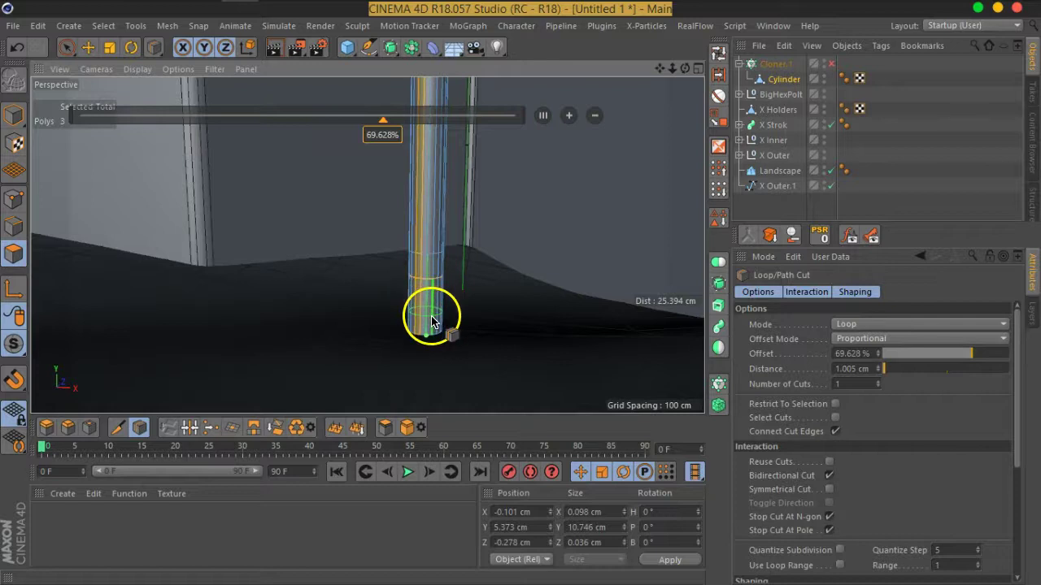
left_click(431, 323)
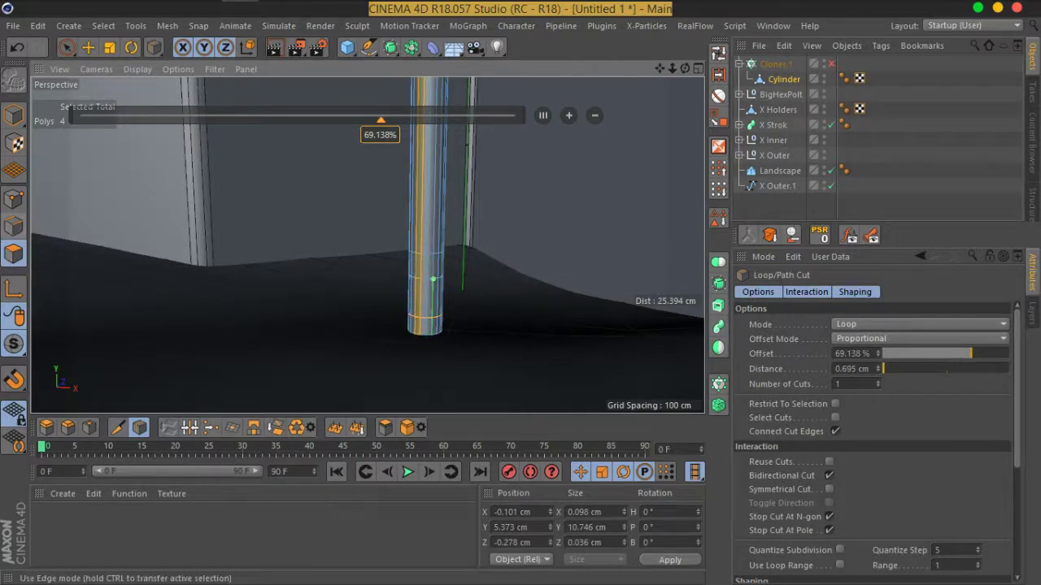
left_click(103, 25)
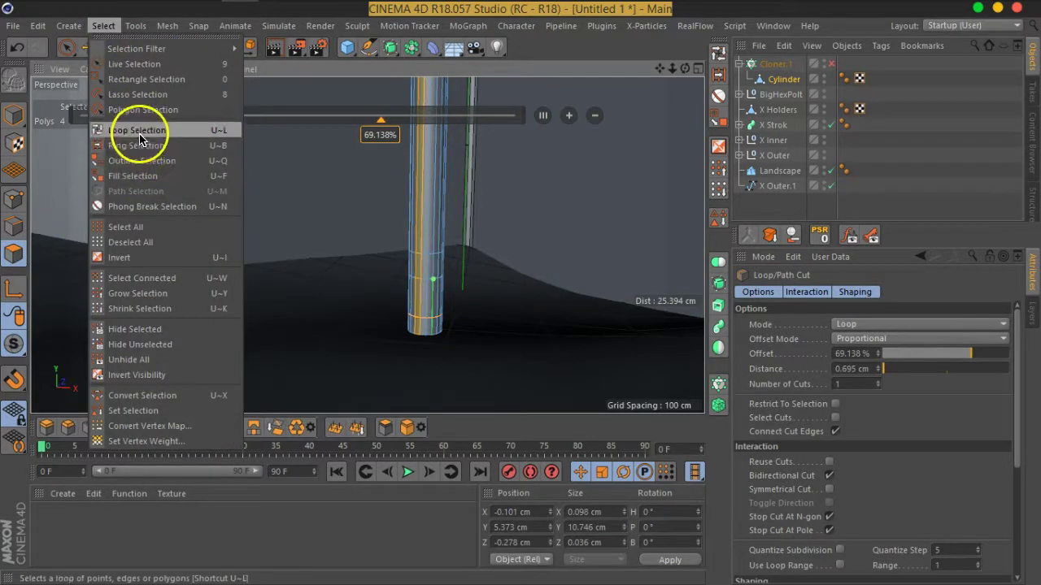
Loop-select the cylinder's base ring and extrude it outward into a wider collar
left_click(167, 132)
right_click(430, 297)
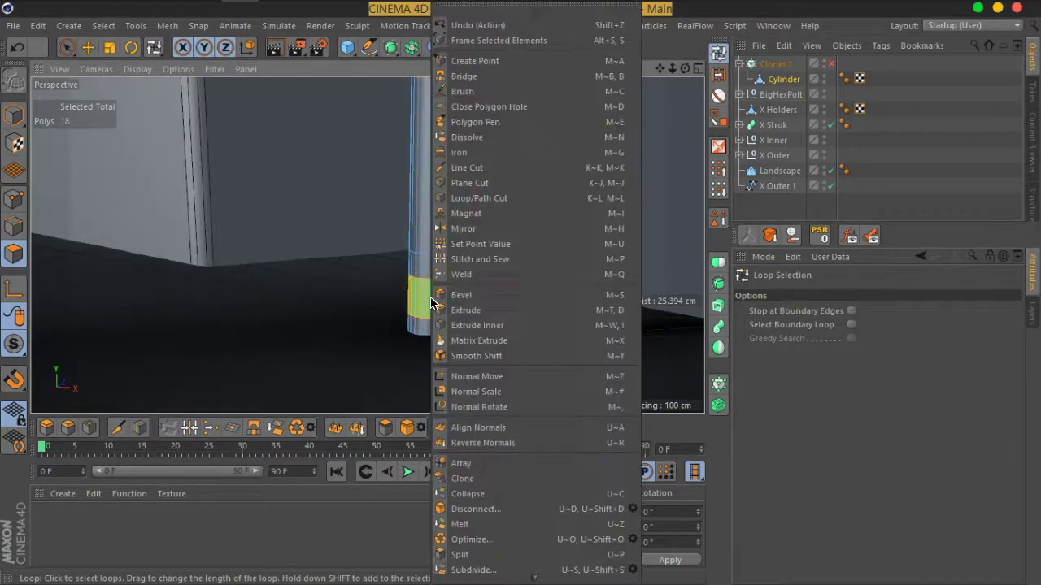
left_click(498, 317)
left_click_drag(499, 317, 520, 319)
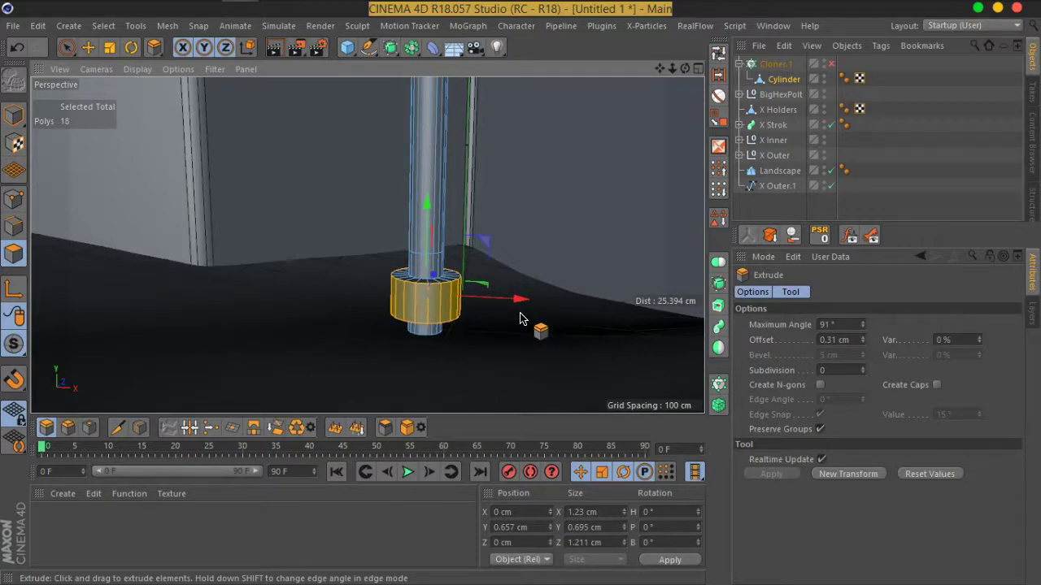
Extrude the polygon band above into a second 0.59 cm stepped collar
left_click(103, 25)
left_click(134, 142)
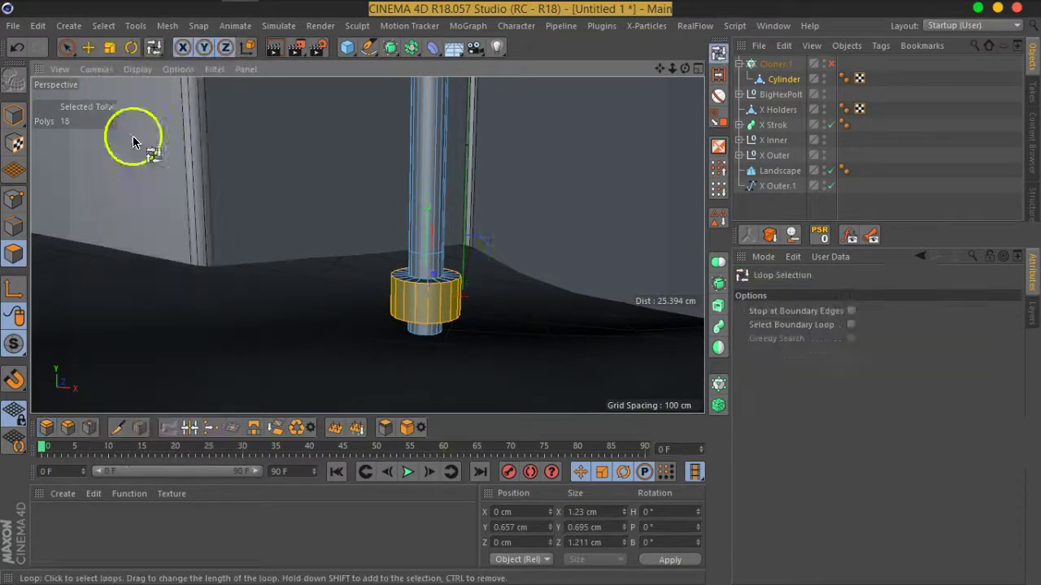
left_click(431, 262)
right_click(439, 262)
left_click(482, 311)
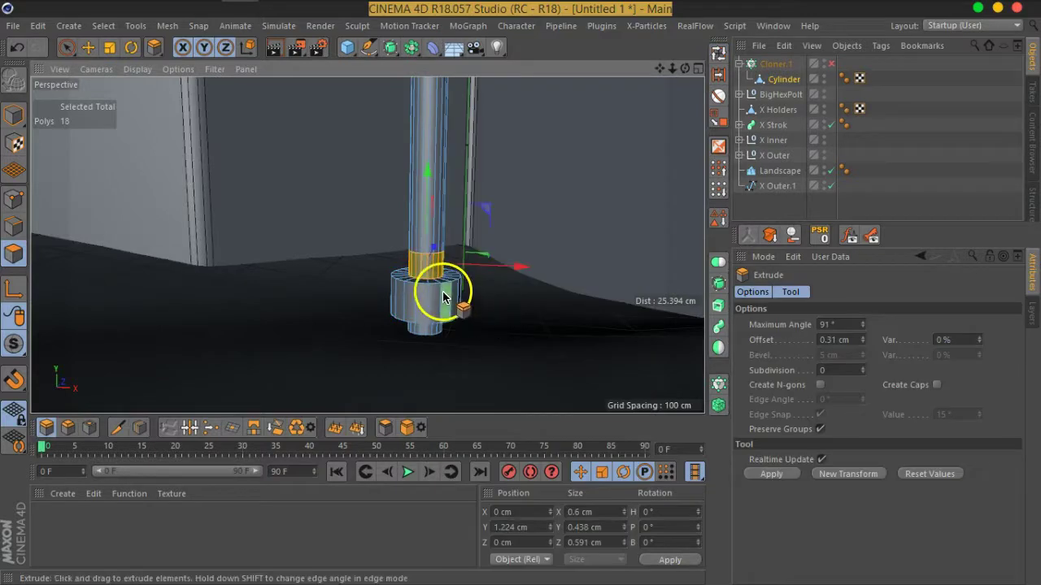
scroll(442, 301, "up", 2)
scroll(437, 302, "up", 3)
scroll(415, 296, "up", 3)
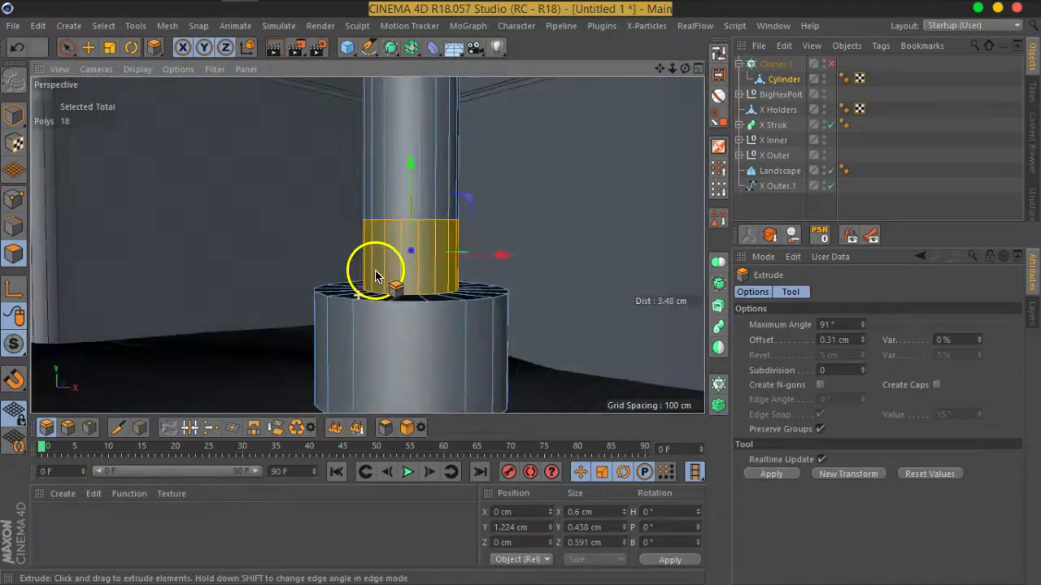
mouse_move(379, 271)
left_mouse_down()
mouse_move(437, 290)
mouse_move(477, 284)
mouse_move(372, 298)
mouse_move(499, 299)
mouse_move(464, 298)
left_mouse_up()
left_click(767, 204)
left_click_drag(472, 244, 510, 241, "alt")
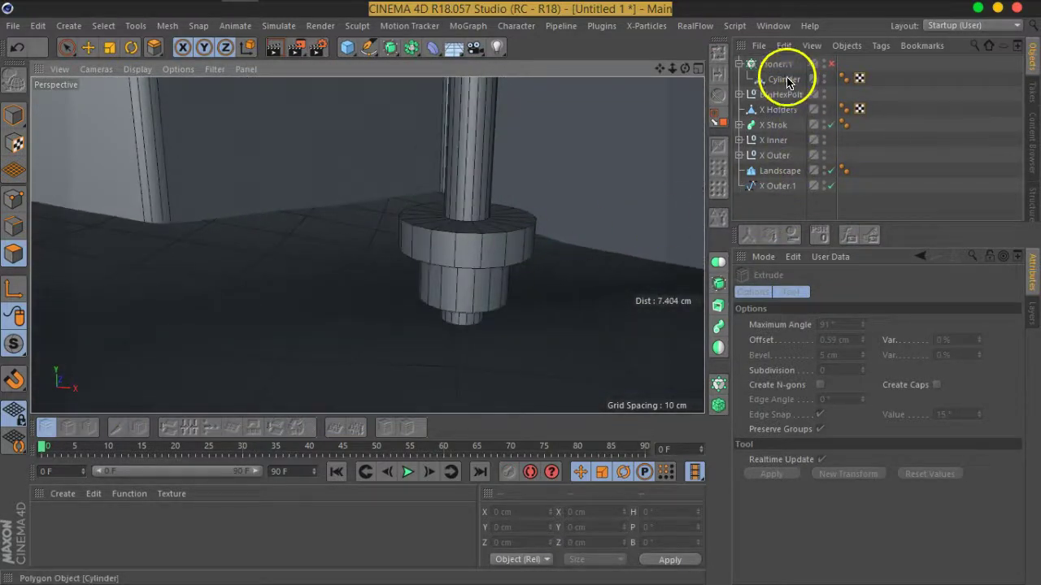
Add a Bevel deformer under the Cylinder with a 0.1 cm offset
left_click(785, 79)
left_click(10, 117)
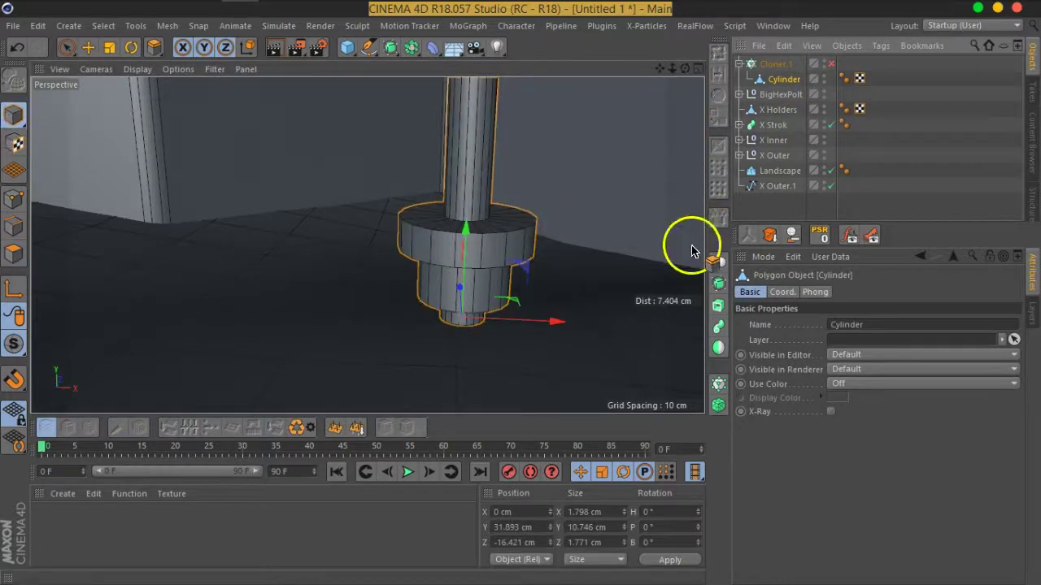
left_click(435, 54)
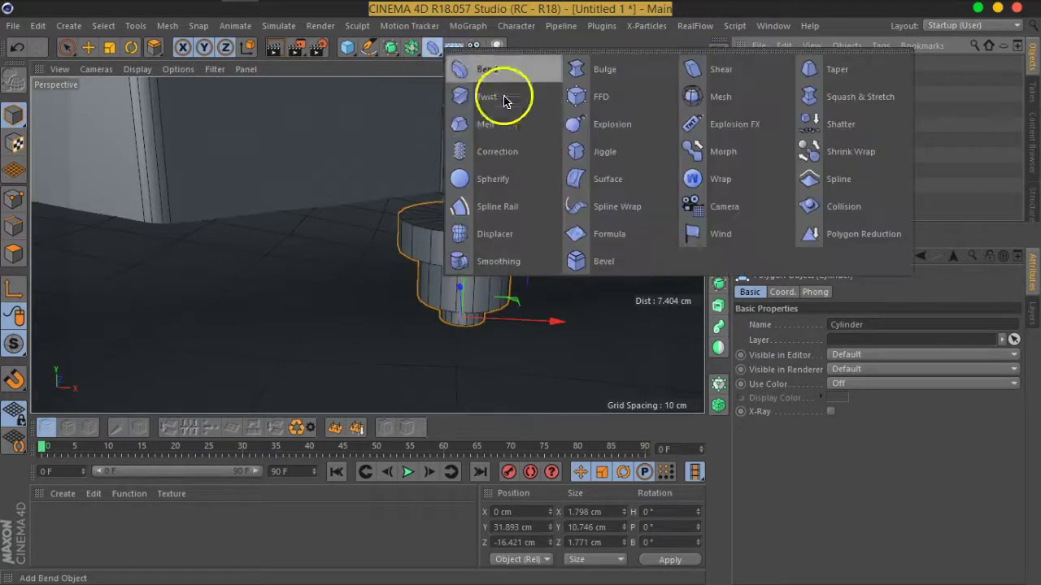
left_click(626, 253)
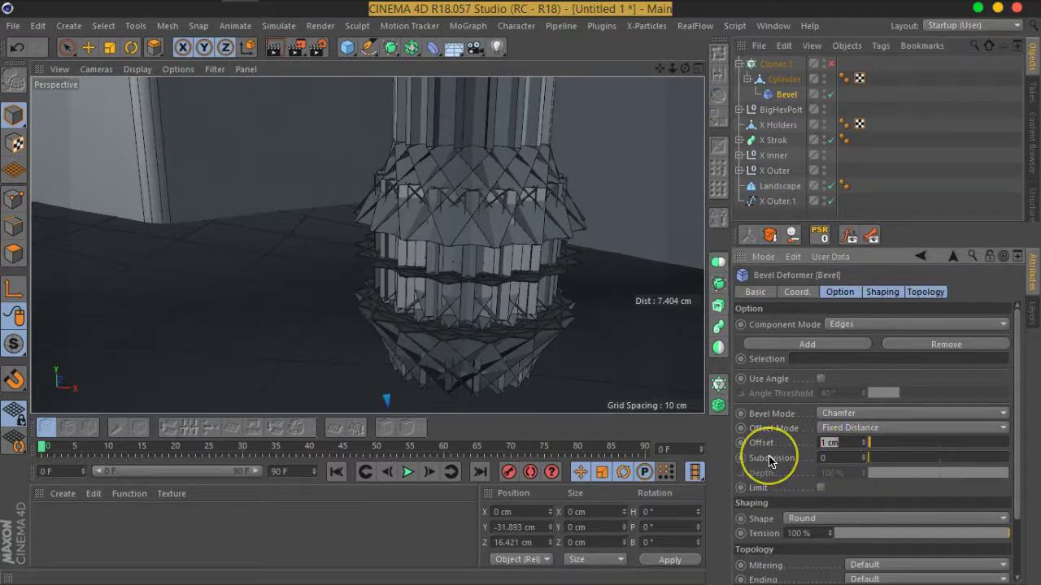
type("1")
type("0.1")
key("Return")
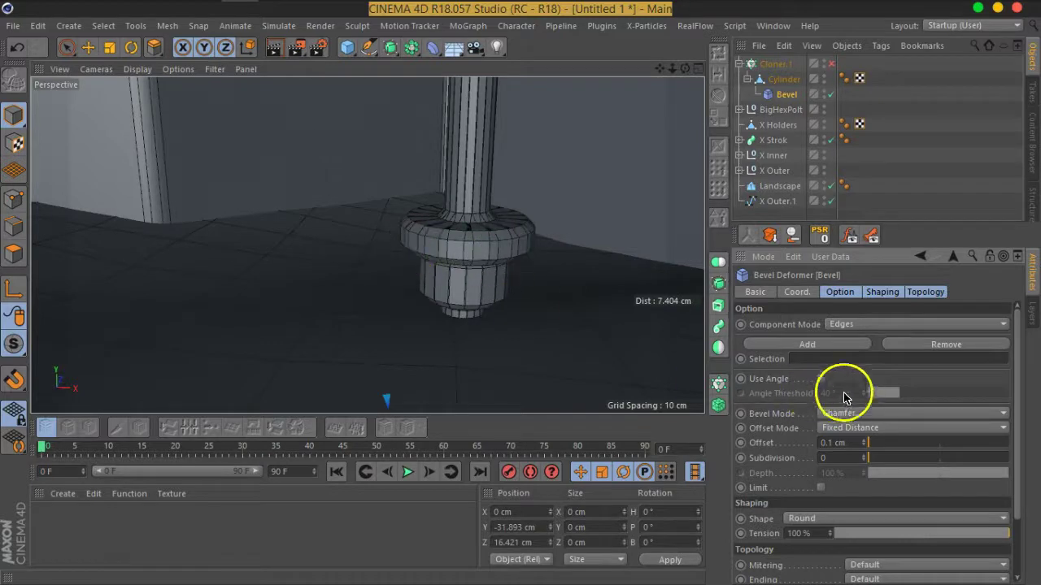
Enable Use Angle at 40° and set bevel Subdivision to 6
left_click(822, 379)
scroll(484, 221, "up", 5)
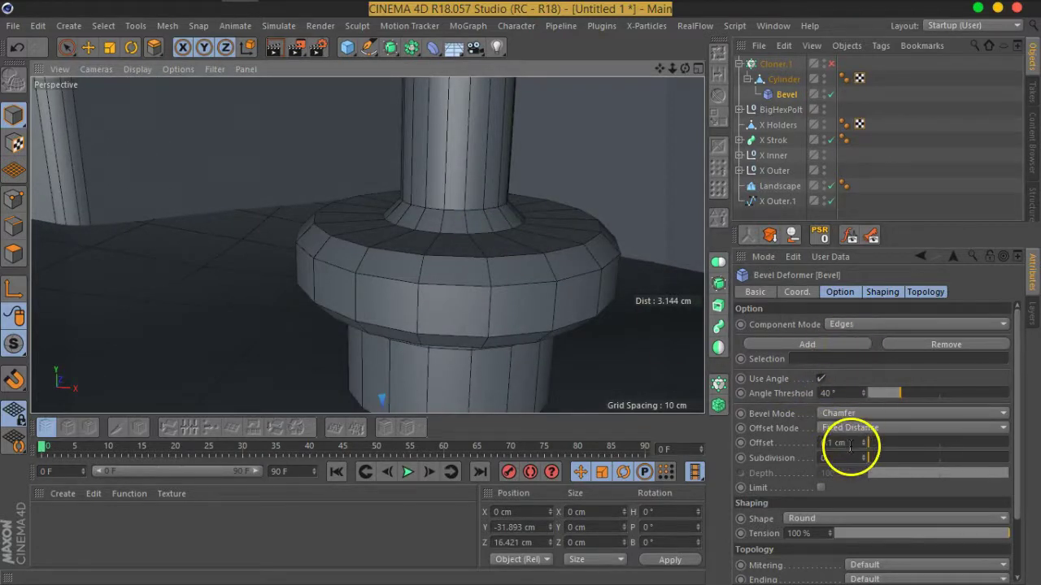
mouse_move(526, 321)
left_mouse_down("alt")
mouse_move(515, 288)
mouse_move(529, 305)
left_mouse_up("alt")
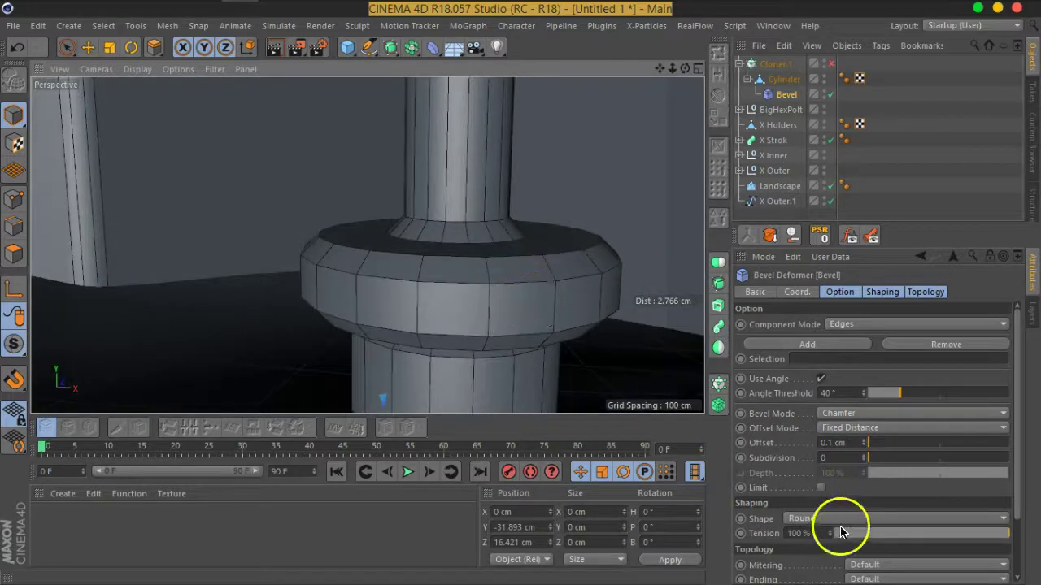
left_click_drag(864, 458, 876, 455)
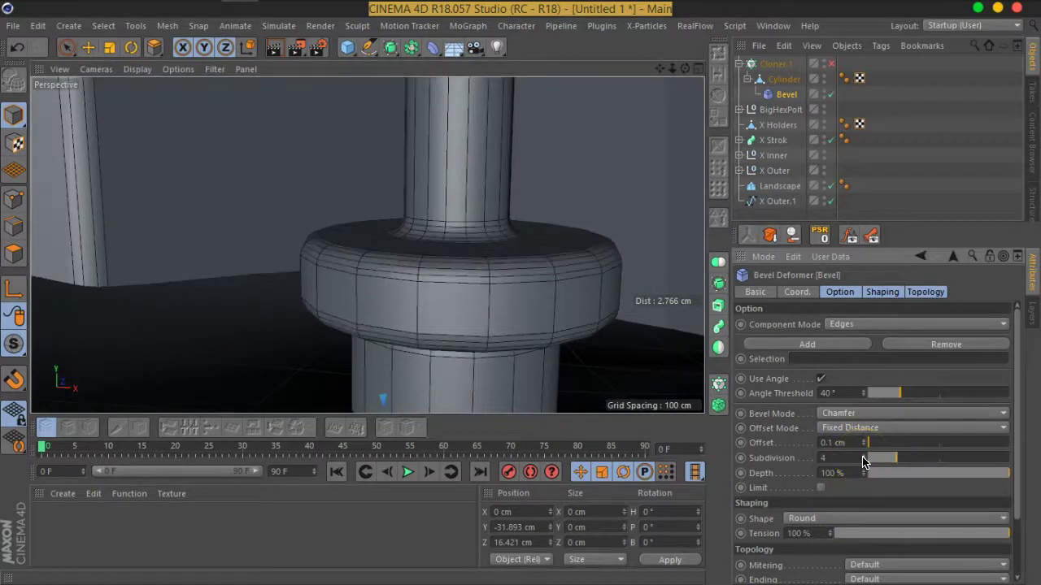
mouse_move(520, 277)
left_mouse_down("alt")
mouse_move(536, 258)
mouse_move(448, 244)
mouse_move(509, 246)
mouse_move(523, 213)
mouse_move(526, 241)
mouse_move(414, 179)
mouse_move(414, 135)
mouse_move(435, 204)
left_mouse_up("alt")
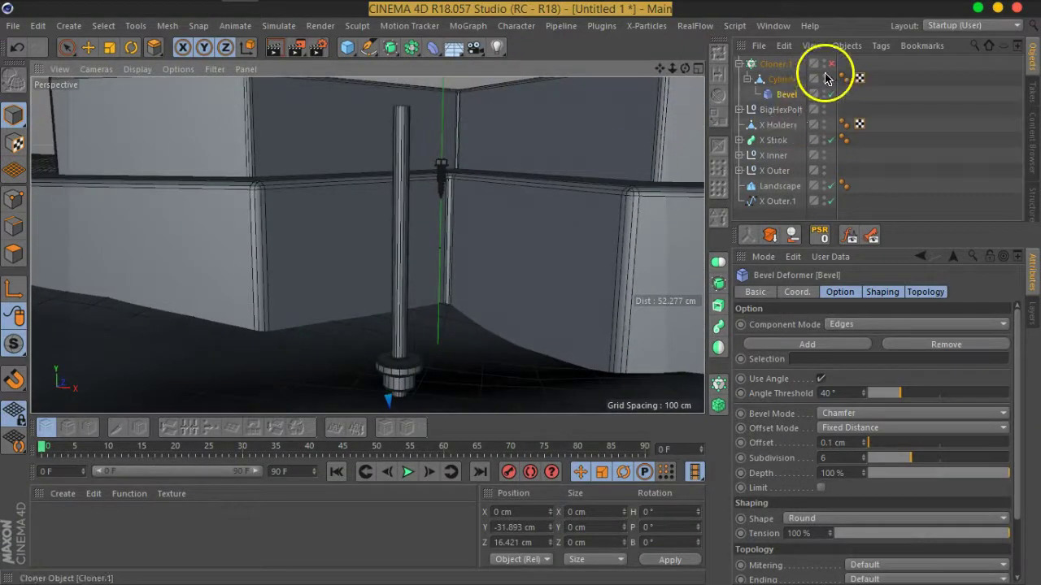
Lower the X Outer.1 spline a little along Y
left_click_drag(569, 162, 534, 174, "alt")
mouse_move(604, 157)
left_mouse_down("alt")
mouse_move(523, 252)
mouse_move(502, 304)
mouse_move(531, 244)
mouse_move(605, 255)
mouse_move(613, 207)
mouse_move(581, 207)
left_mouse_up("alt")
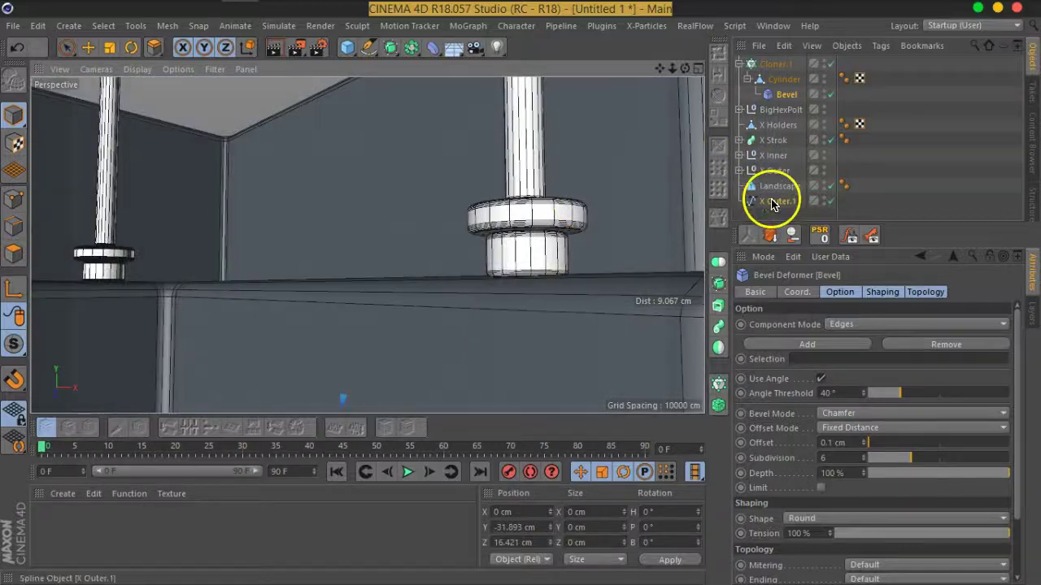
left_click(774, 200)
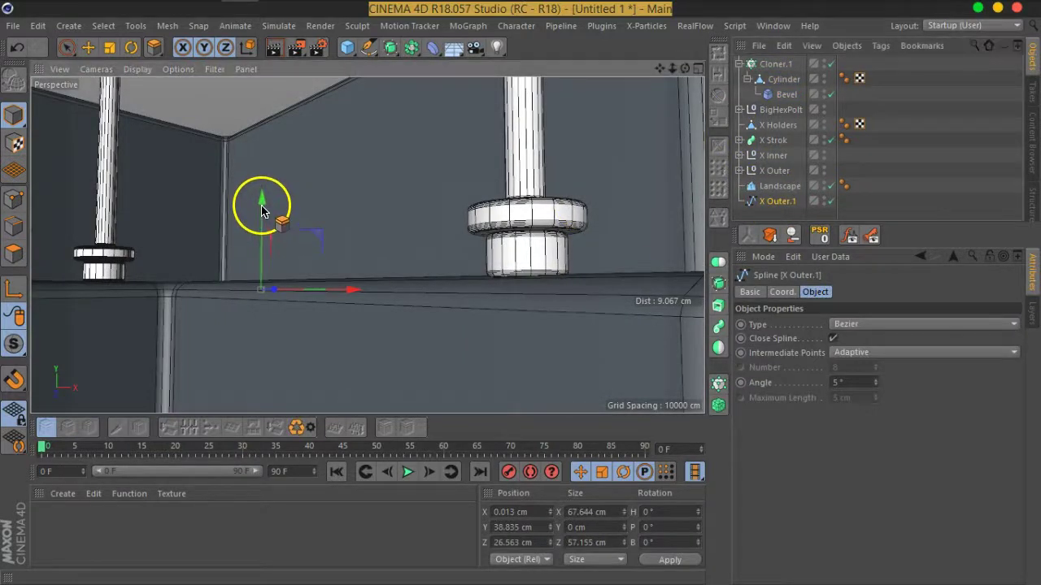
mouse_move(262, 214)
left_mouse_down()
mouse_move(488, 225)
mouse_move(486, 258)
left_mouse_up()
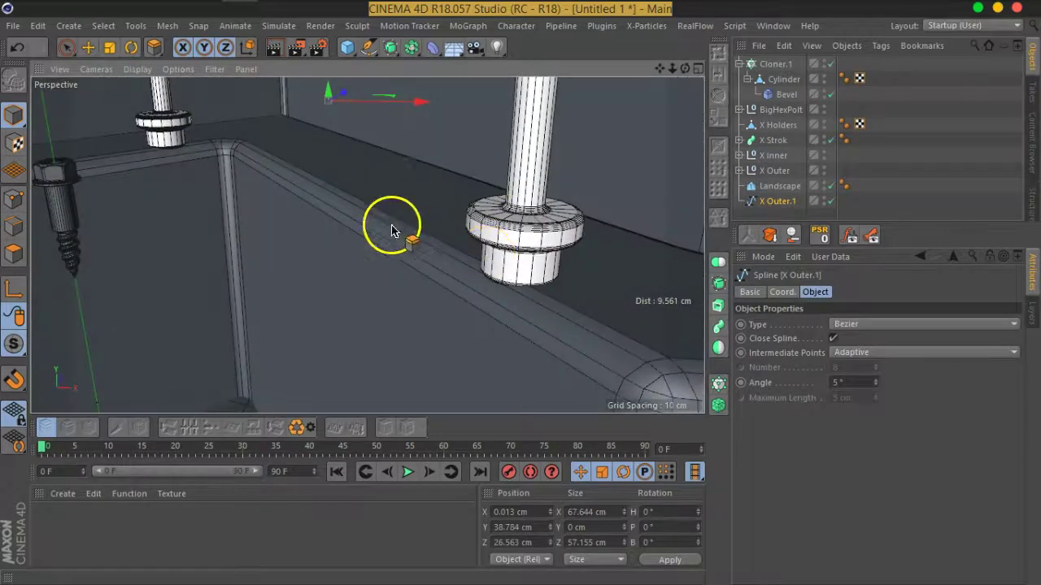
mouse_move(354, 138)
left_mouse_down("alt")
mouse_move(372, 178)
mouse_move(349, 136)
left_mouse_up("alt")
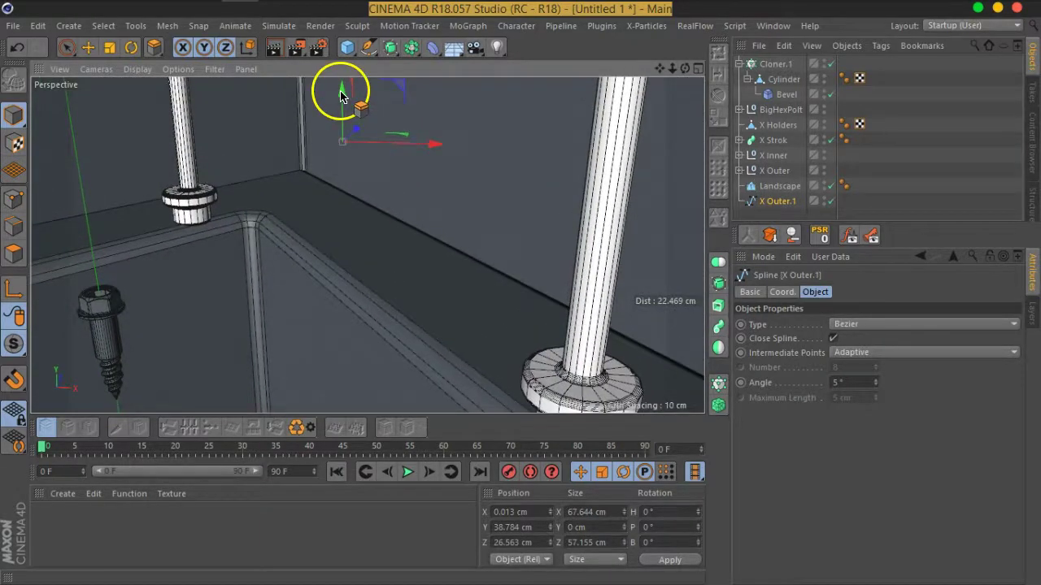
mouse_move(341, 96)
left_mouse_down()
mouse_move(274, 167)
mouse_move(600, 174)
mouse_move(373, 219)
mouse_move(618, 203)
left_mouse_up()
Scale X Outer.1 down slightly to 65.209 by 55.097 cm
left_click(124, 47)
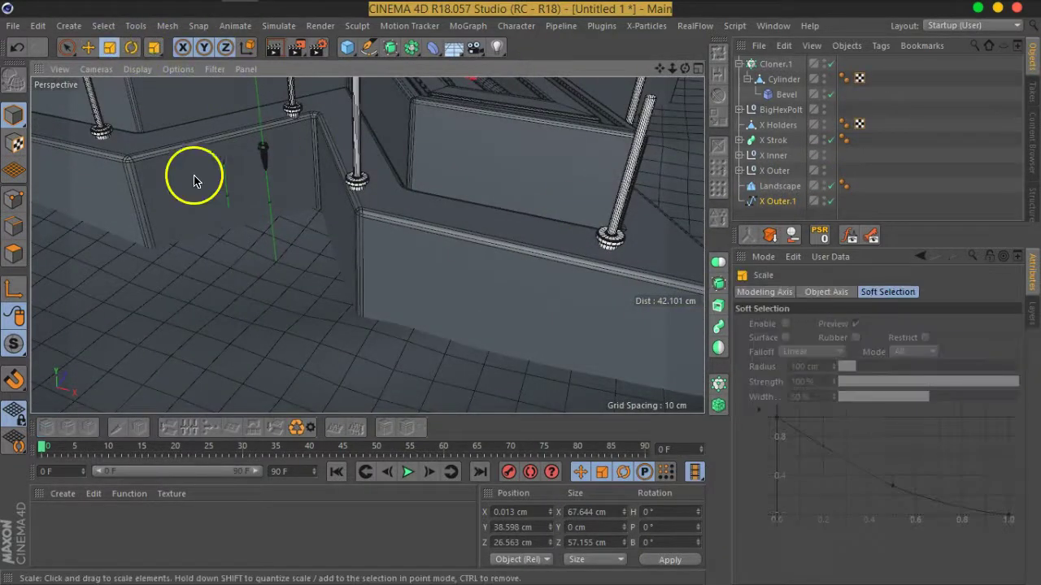
left_click_drag(193, 179, 273, 220, "alt")
scroll(529, 280, "up", 3)
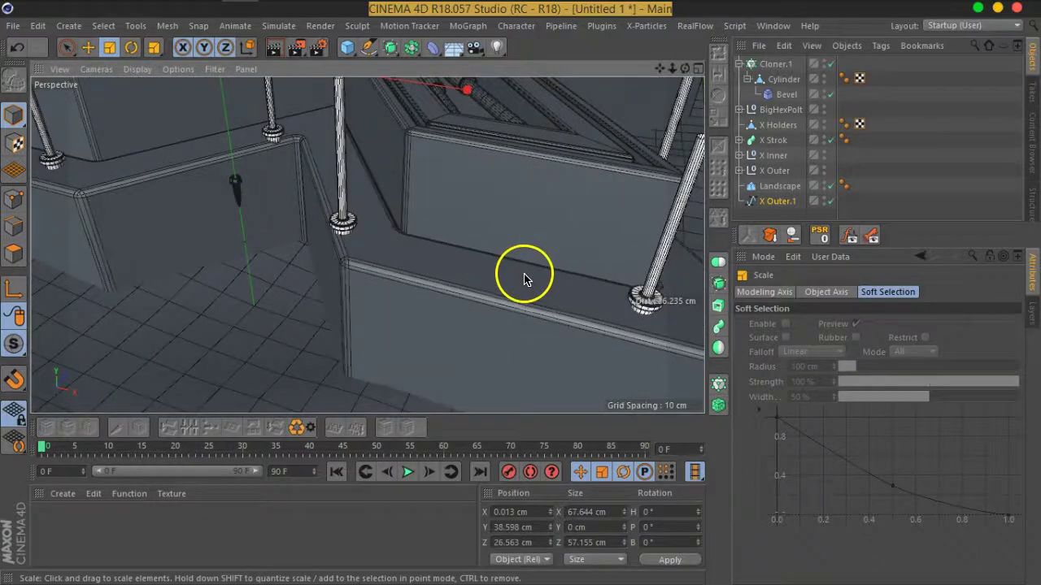
mouse_move(552, 262)
left_mouse_down()
mouse_move(509, 263)
mouse_move(523, 262)
left_mouse_up()
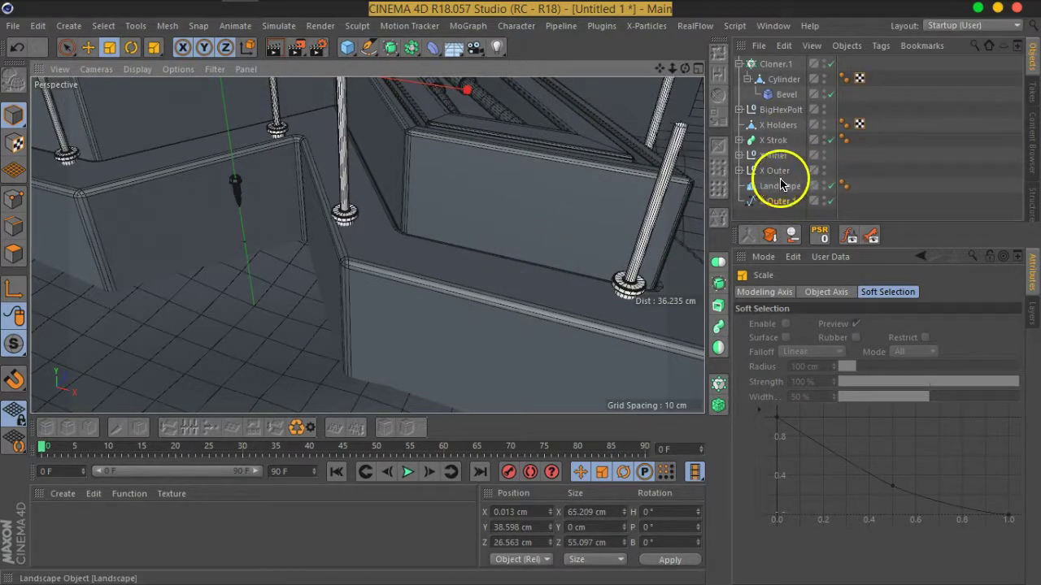
Frame the post Cylinder and scale it down to about 76% to thin the posts
left_click(782, 80)
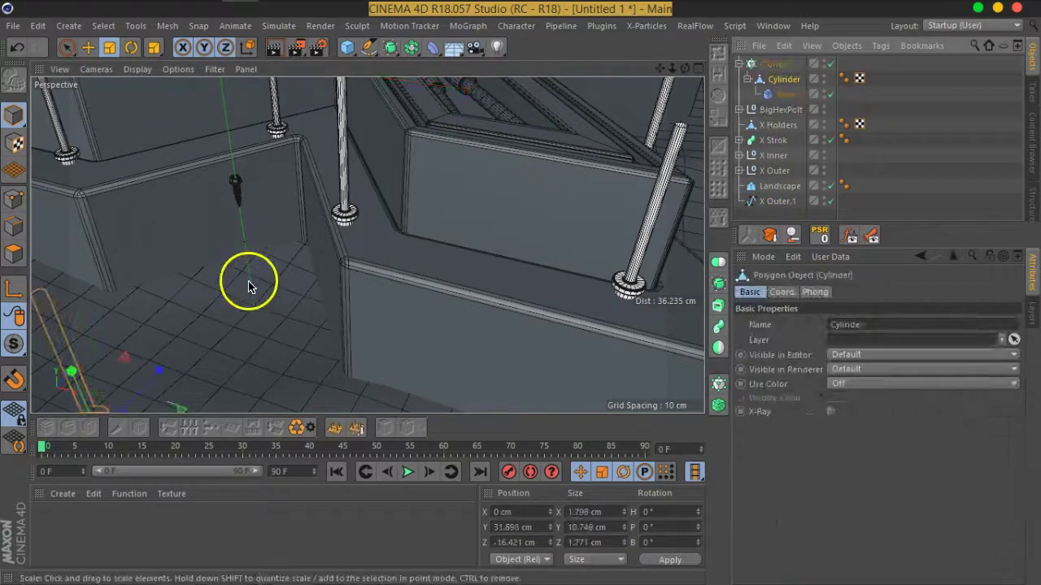
key("o")
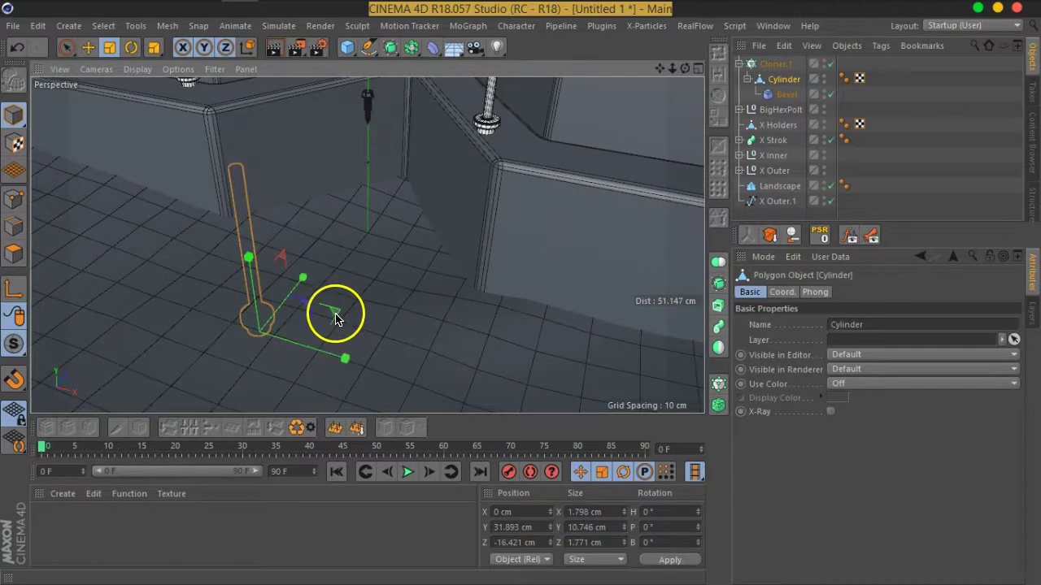
mouse_move(293, 329)
left_mouse_down()
mouse_move(115, 340)
mouse_move(129, 338)
left_mouse_up()
mouse_move(442, 163)
left_mouse_down("alt")
mouse_move(534, 179)
mouse_move(524, 250)
mouse_move(365, 200)
mouse_move(502, 165)
mouse_move(477, 204)
mouse_move(452, 207)
mouse_move(545, 209)
mouse_move(477, 237)
mouse_move(583, 253)
mouse_move(344, 235)
mouse_move(506, 230)
mouse_move(195, 262)
left_mouse_up("alt")
scroll(479, 236, "up", 5)
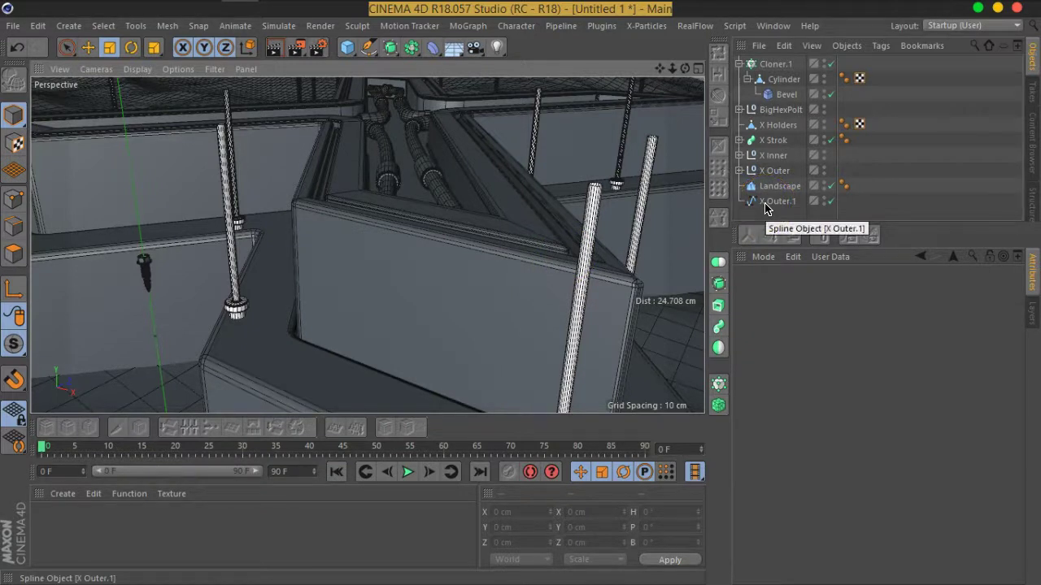
Rename the spline to Pins Path and the cloner to Pins Clones
left_click(764, 209)
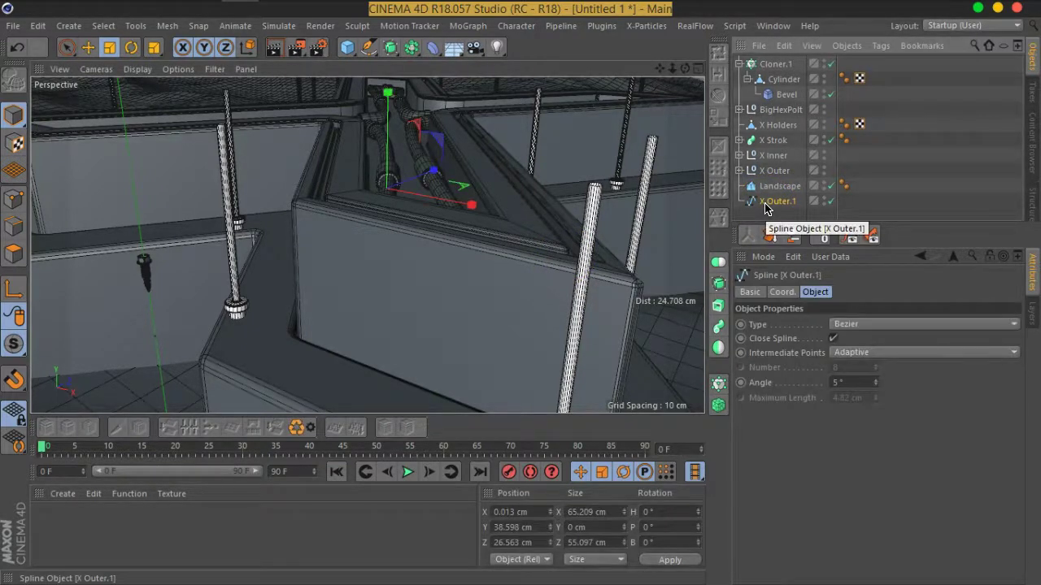
double_click(777, 203)
type("Pipe Path")
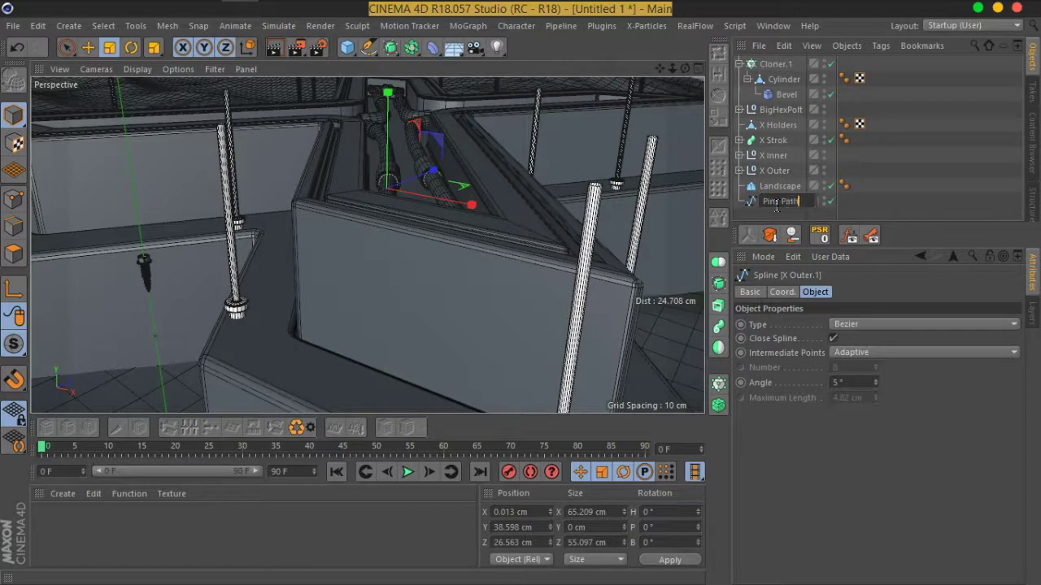
key("Return")
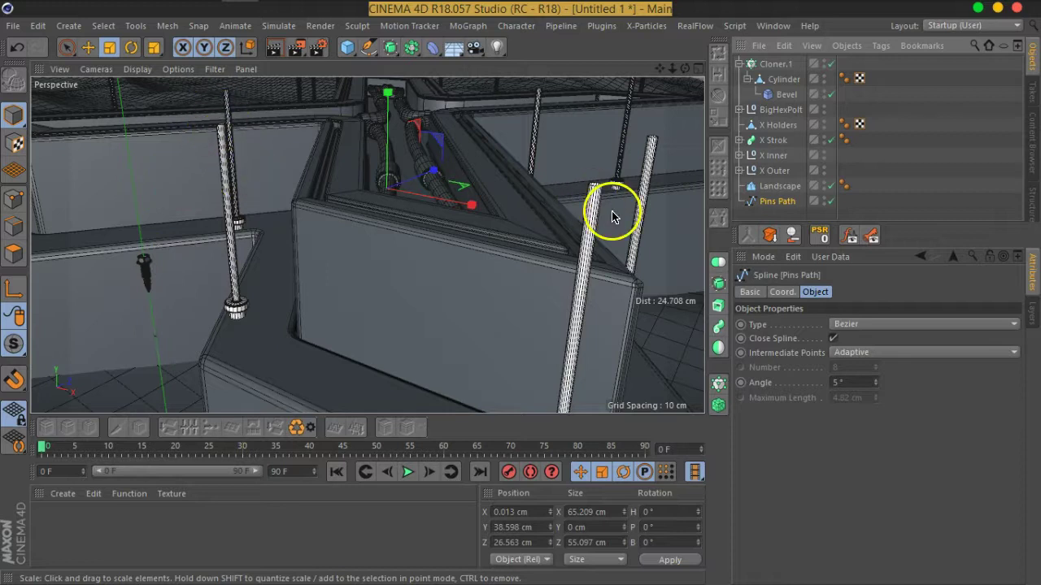
left_click(740, 63)
left_click(776, 64)
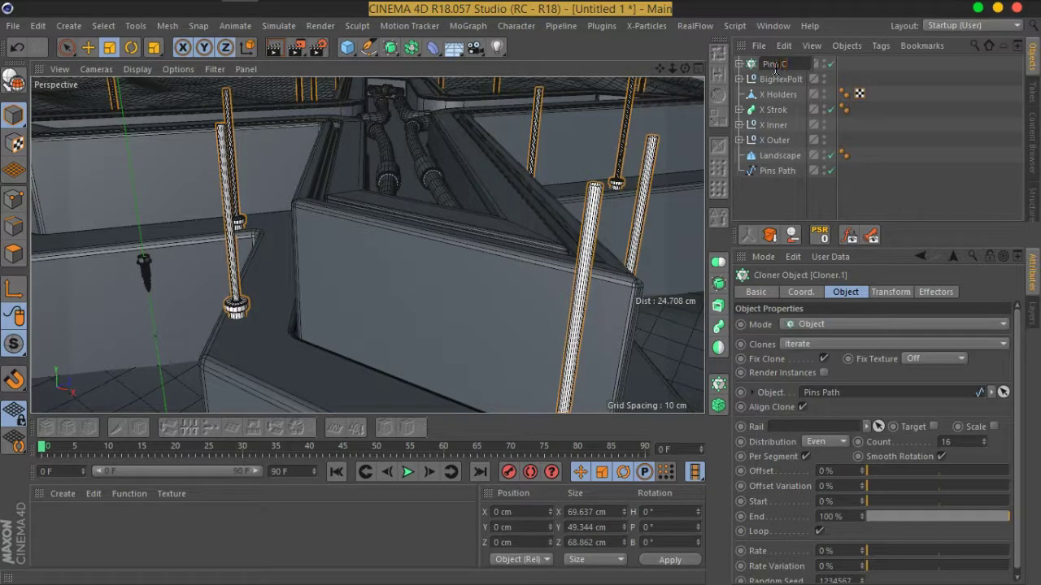
type("lones")
key("Return")
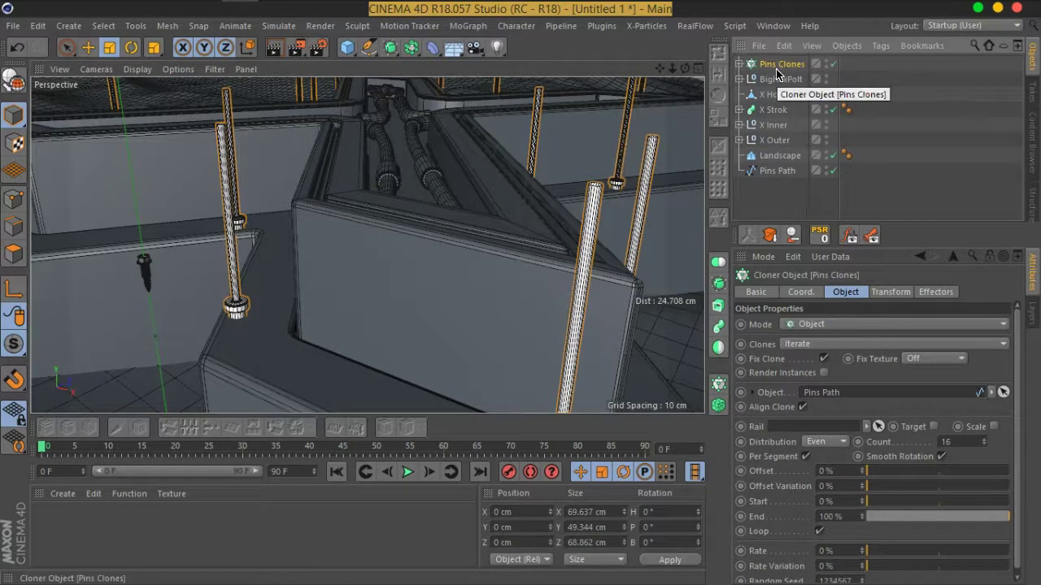
Move Pins Path to the top of the Object Manager hierarchy
left_click(773, 191)
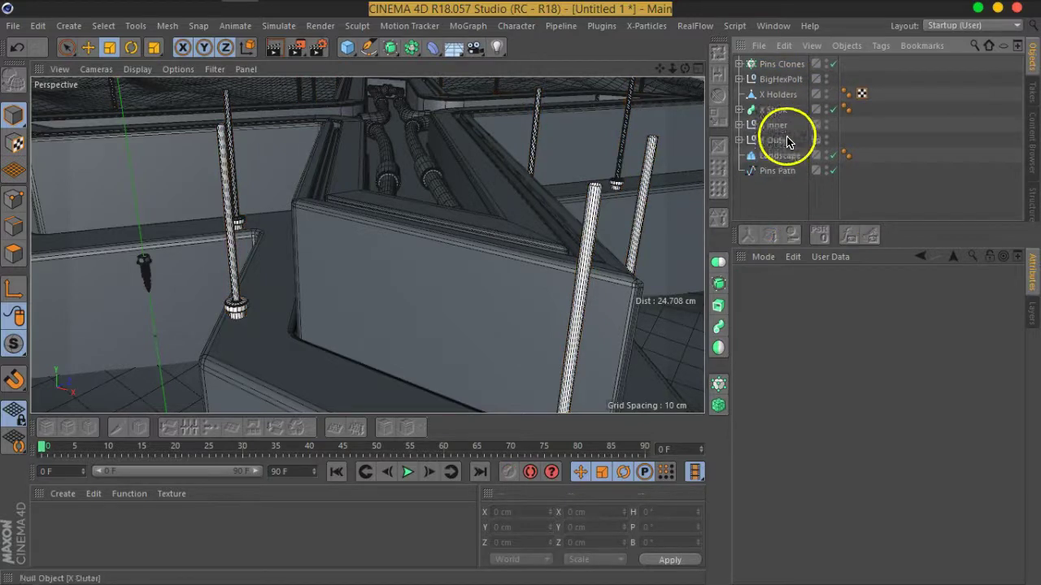
left_click_drag(777, 171, 777, 153)
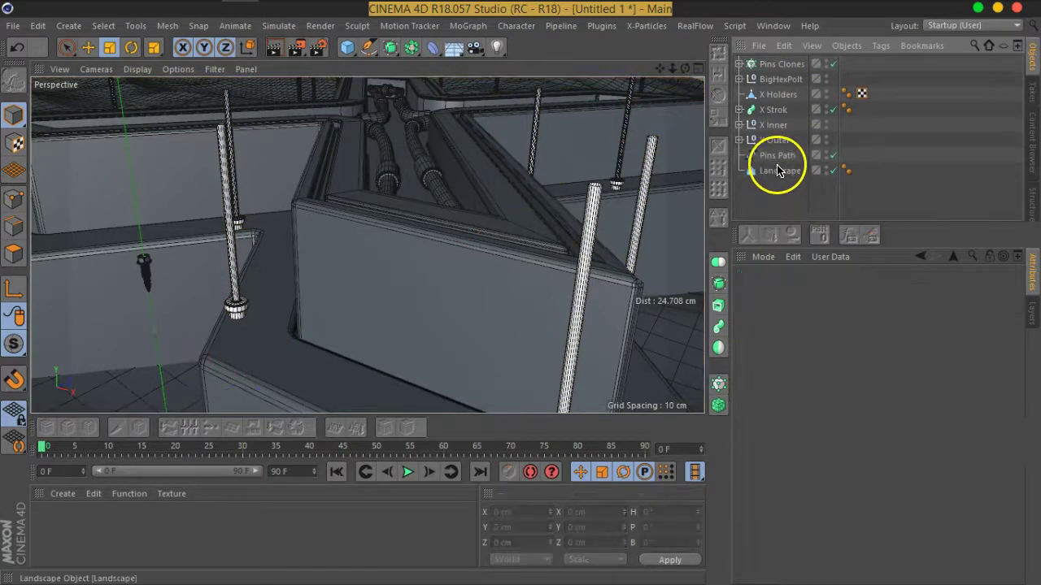
left_click_drag(777, 65, 772, 63)
left_click(738, 158)
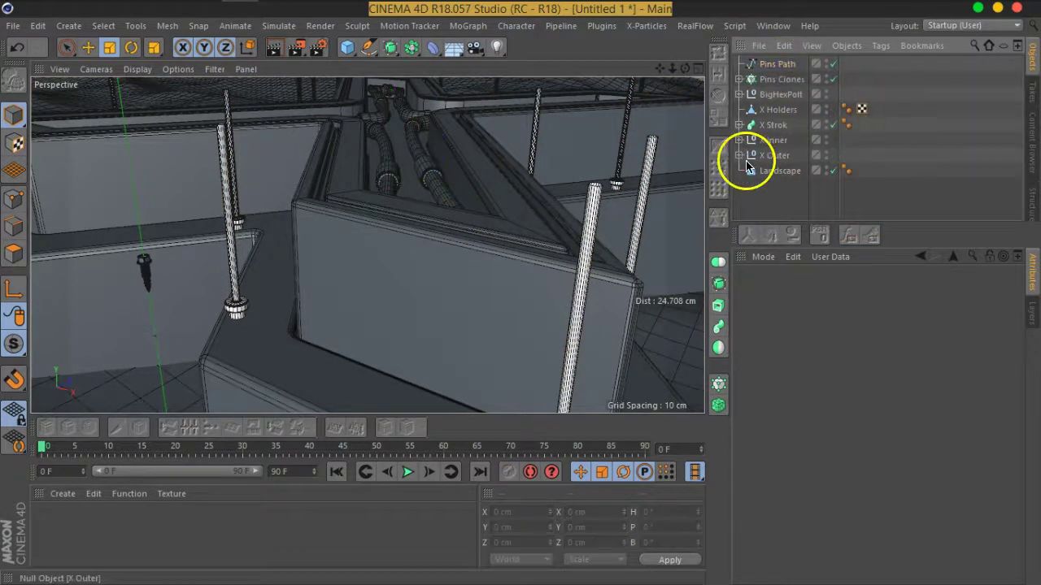
Copy the spline inside the X Outer group out as X Outer.1
left_click(738, 155)
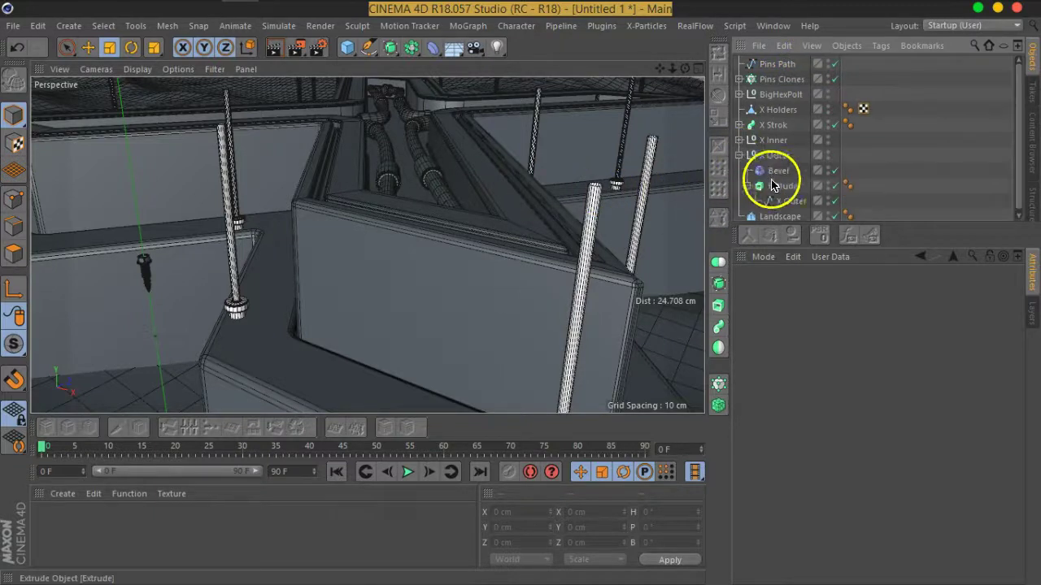
left_click(790, 202)
scroll(791, 205, "down", 1)
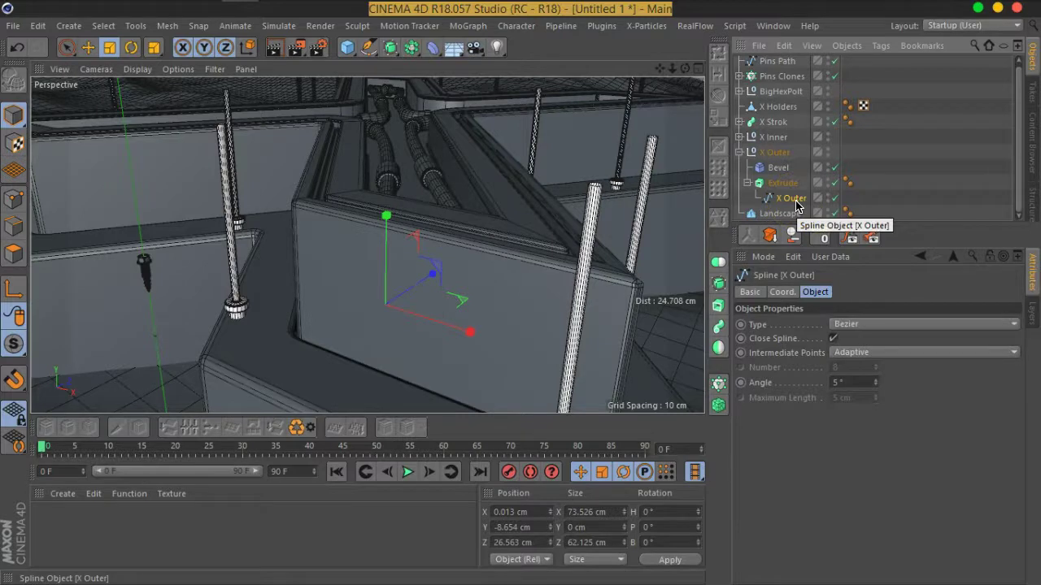
mouse_move(795, 205)
left_mouse_down("ctrl")
mouse_move(767, 212)
mouse_move(776, 202)
left_mouse_up("ctrl")
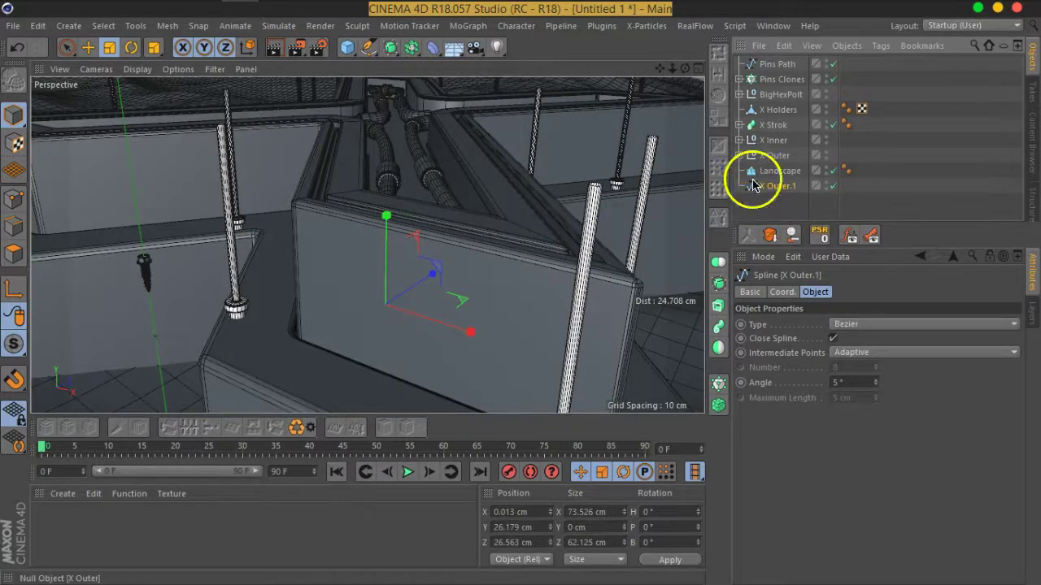
Raise the X Outer.1 copy above the walls and check its connected points
left_click(88, 46)
scroll(348, 204, "down", 3)
scroll(364, 218, "down", 3)
scroll(363, 218, "up", 1)
left_click_drag(383, 224, 376, 93)
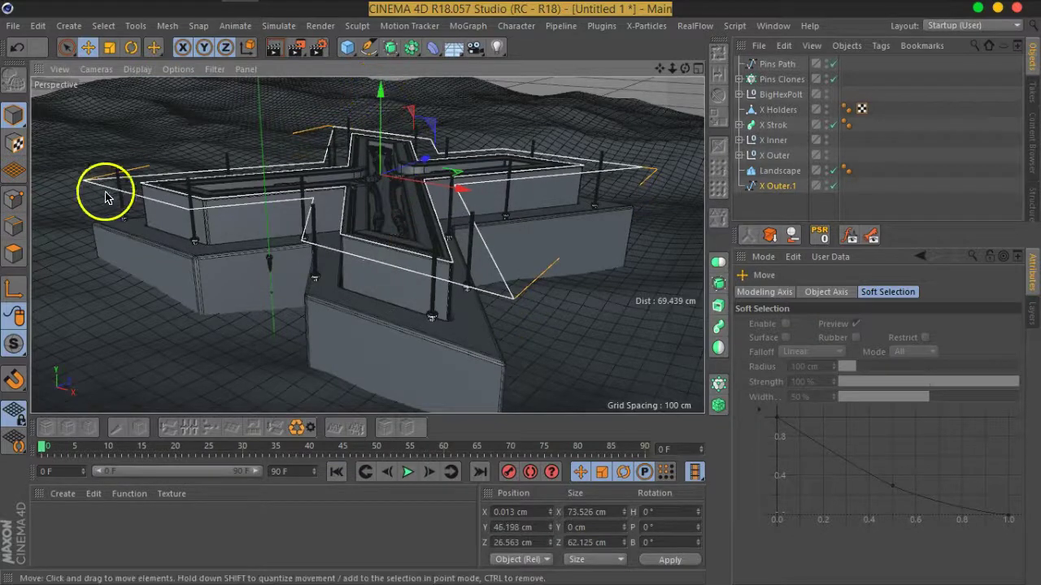
left_click(18, 199)
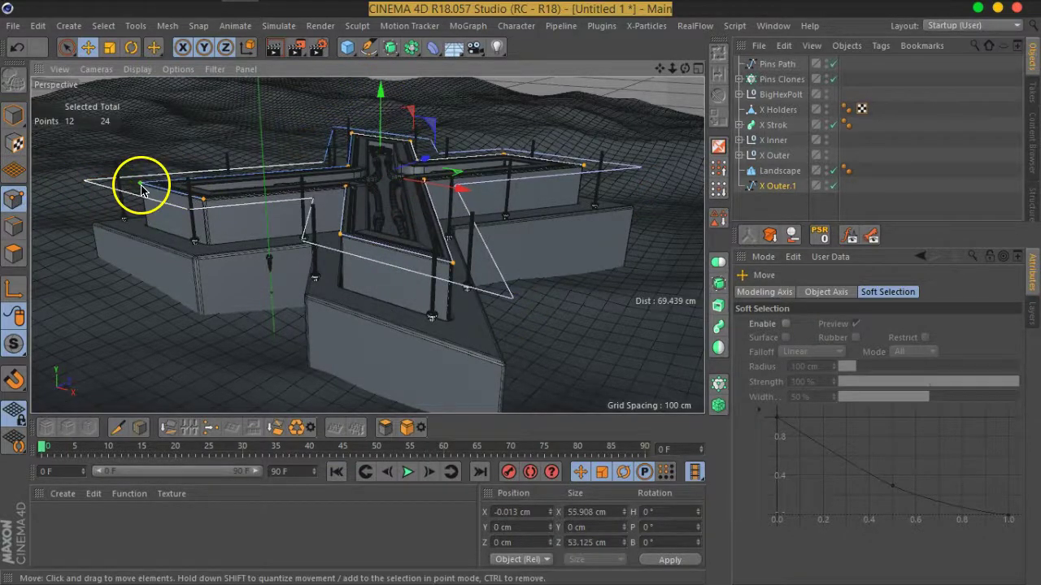
left_click(103, 25)
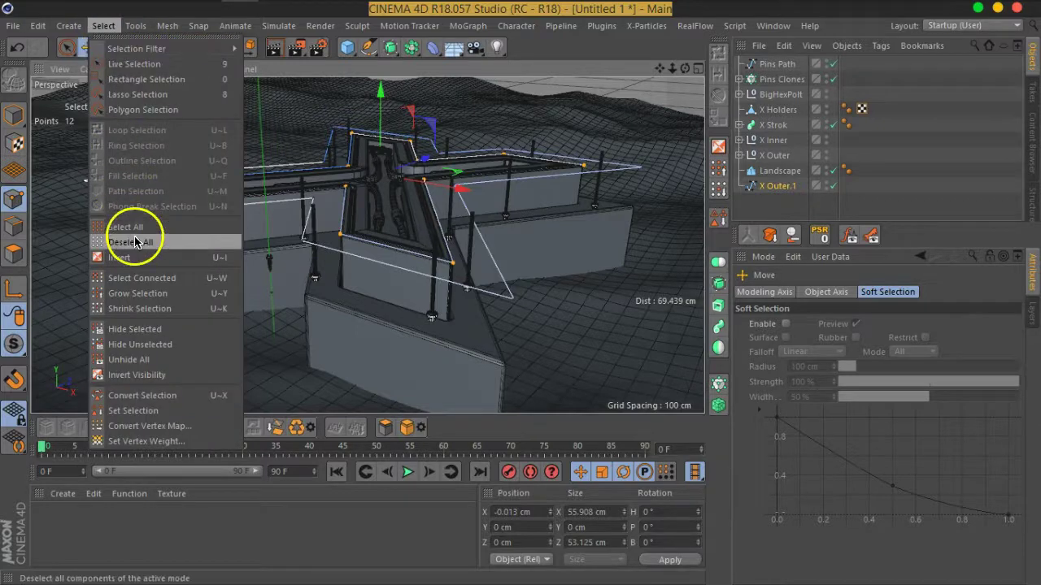
left_click(152, 278)
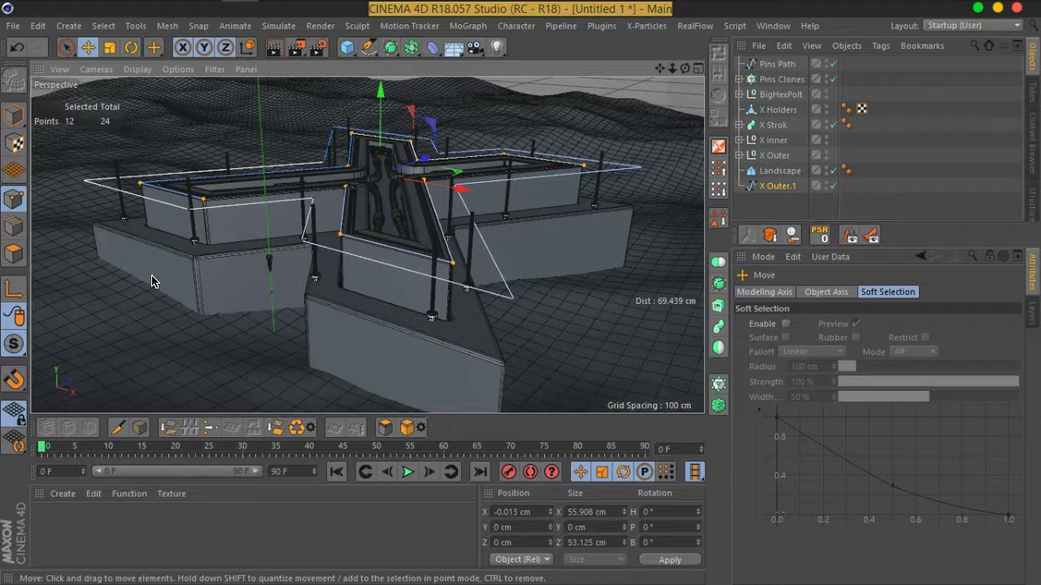
left_click(151, 281)
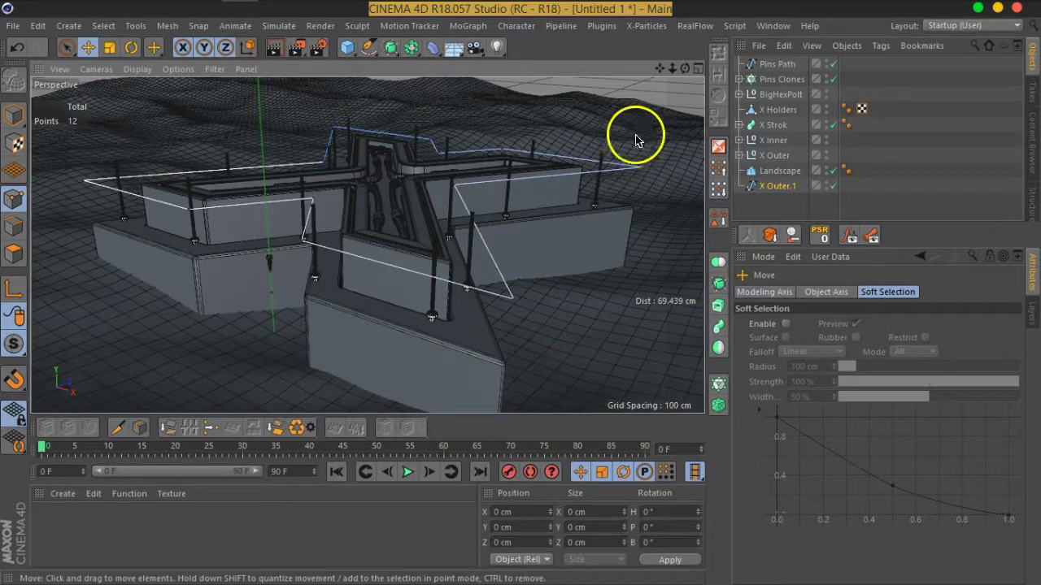
Save the scene to the Desktop as X Project.c4d
key("ctrl+s")
type("X Project")
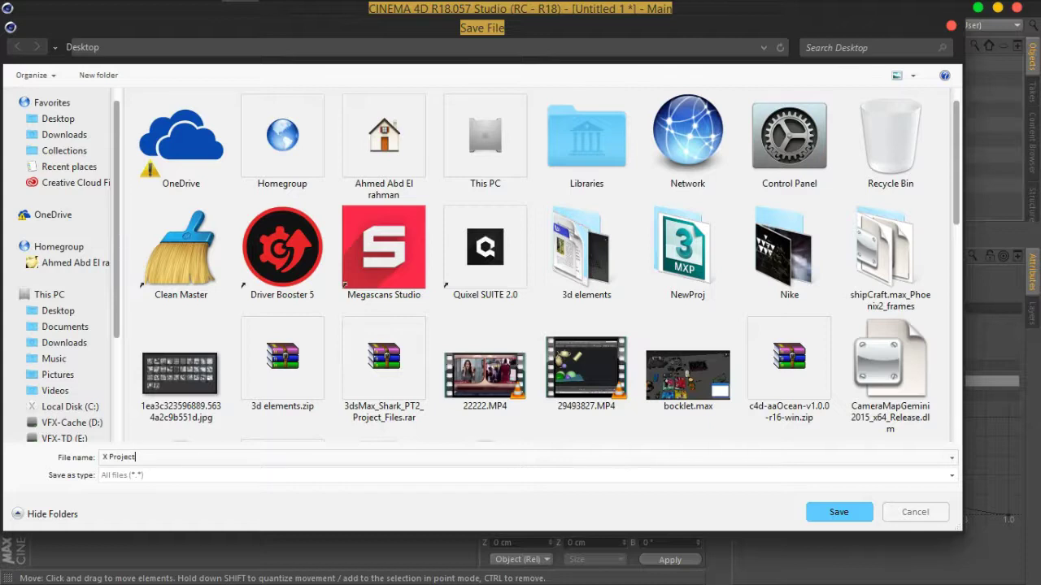
key("Return")
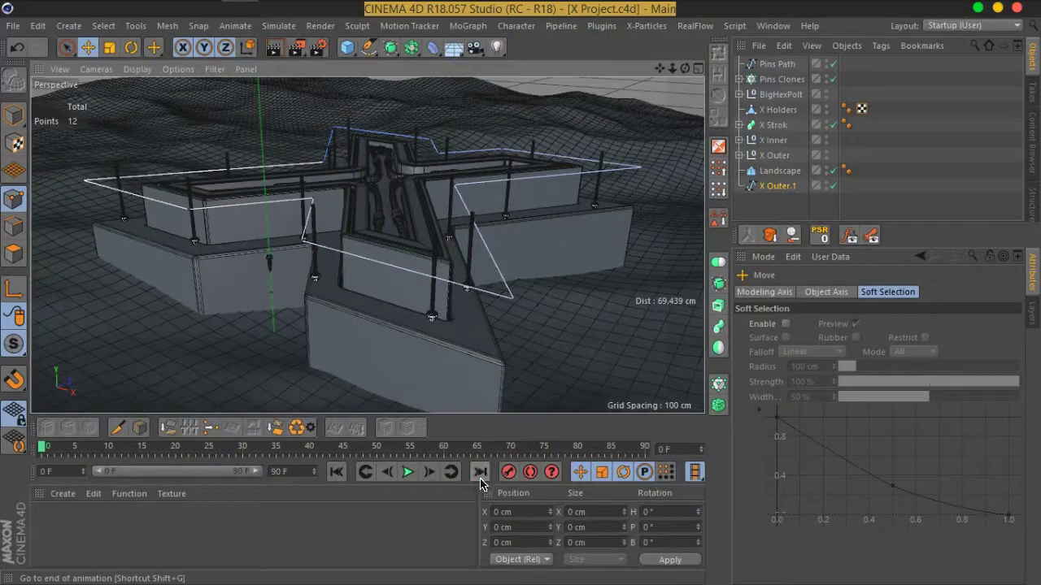
left_click(698, 69)
In the Front view, raise X Outer.1 to Y 49.415 cm, level with the pin tops
middle_click(699, 267)
scroll(378, 218, "up", 5)
scroll(372, 244, "up", 3)
scroll(374, 257, "up", 4)
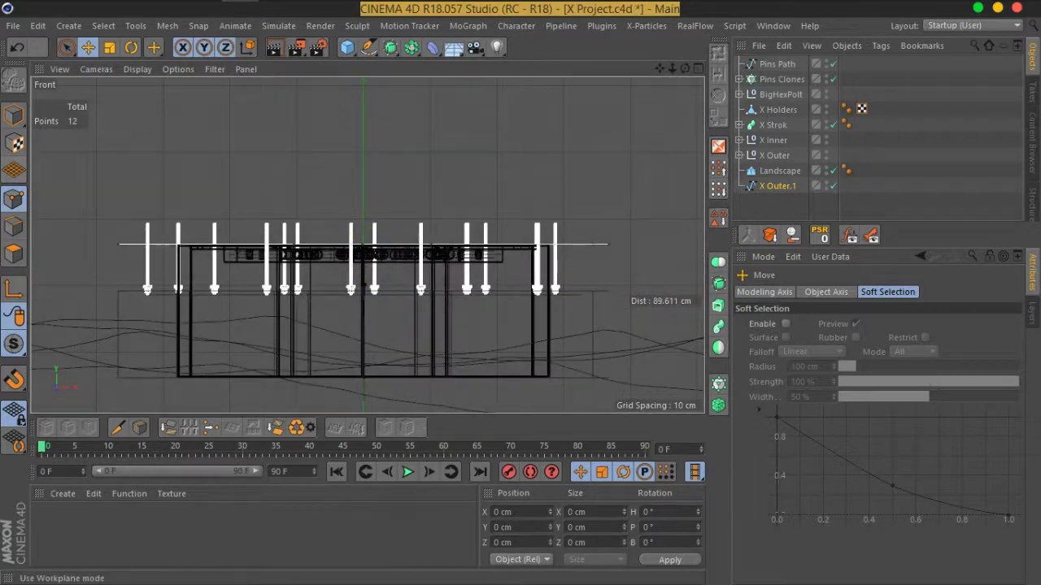
left_click(13, 115)
scroll(328, 227, "up", 3)
scroll(342, 235, "up", 3)
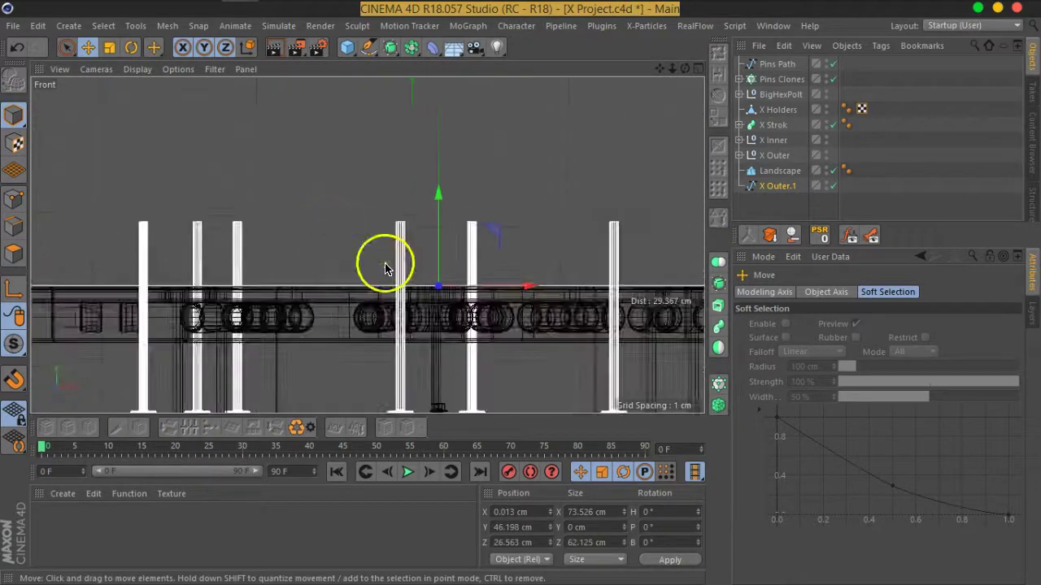
left_click_drag(442, 205, 442, 140)
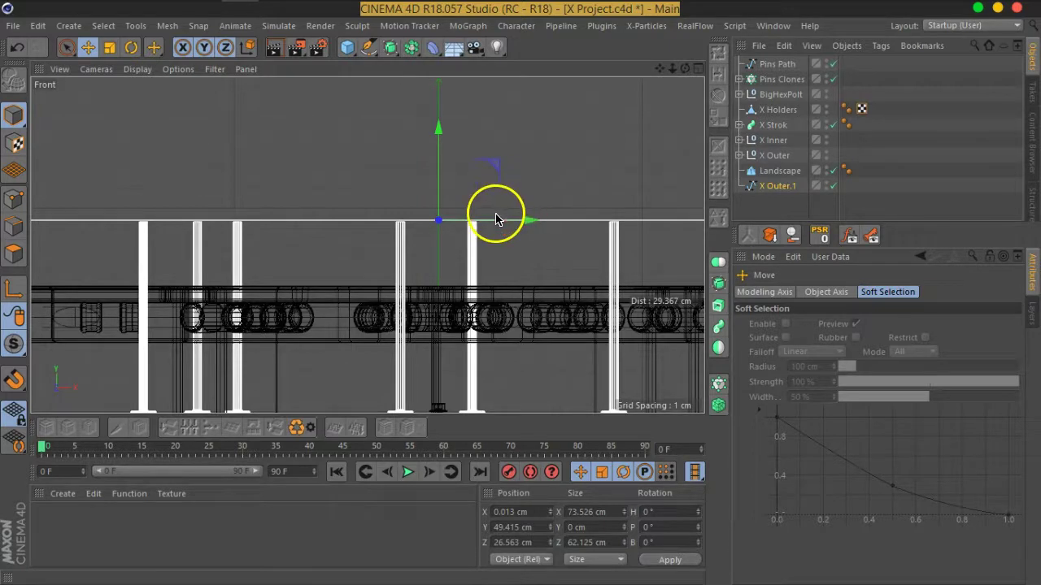
Switch off the Pins Clones cloner to hide the pins
scroll(496, 231, "down", 3)
scroll(496, 268, "down", 1)
middle_click_drag(618, 301, 476, 295, "alt")
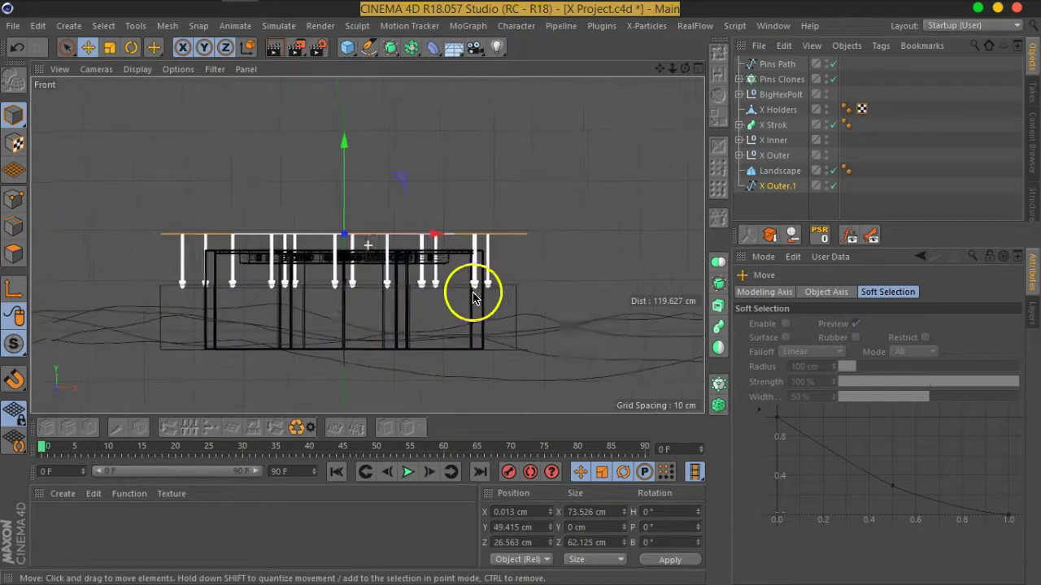
left_click(827, 77)
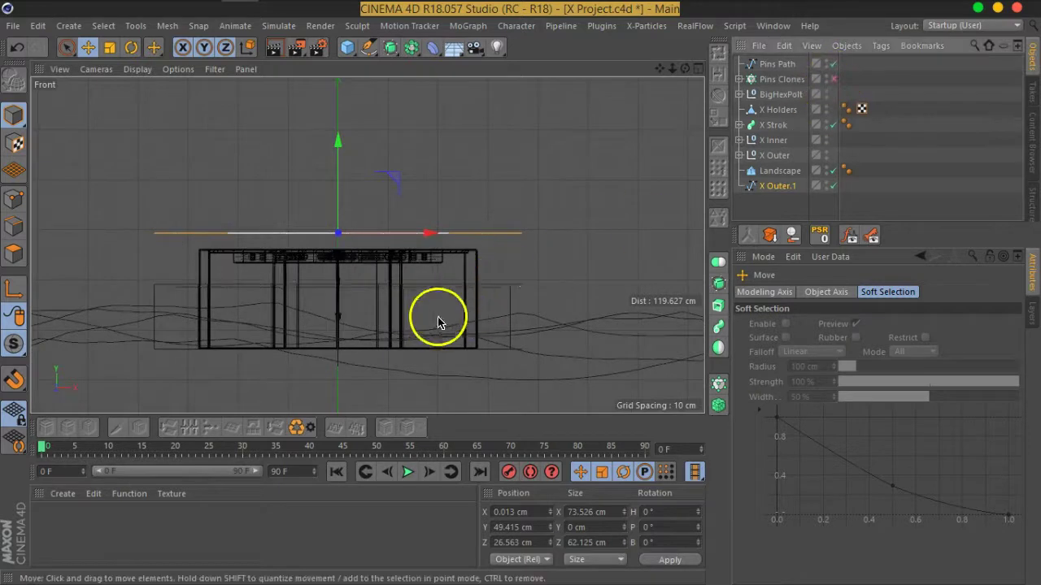
Move the pin Cylinder inside Pins Clones to the left along X
left_click(740, 79)
left_click(777, 94)
middle_click_drag(225, 333, 400, 309, "alt")
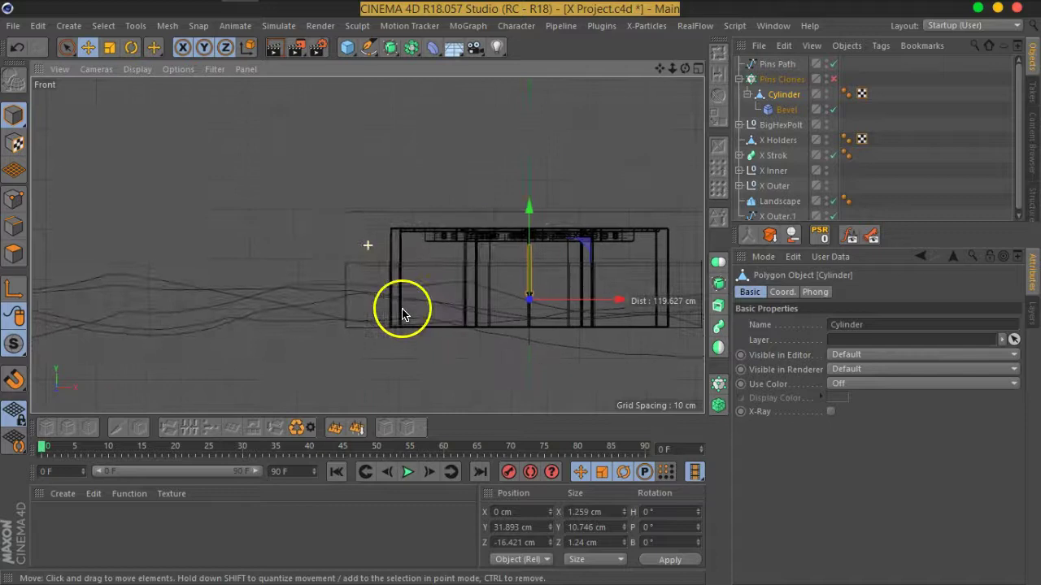
left_click_drag(610, 305, 395, 304)
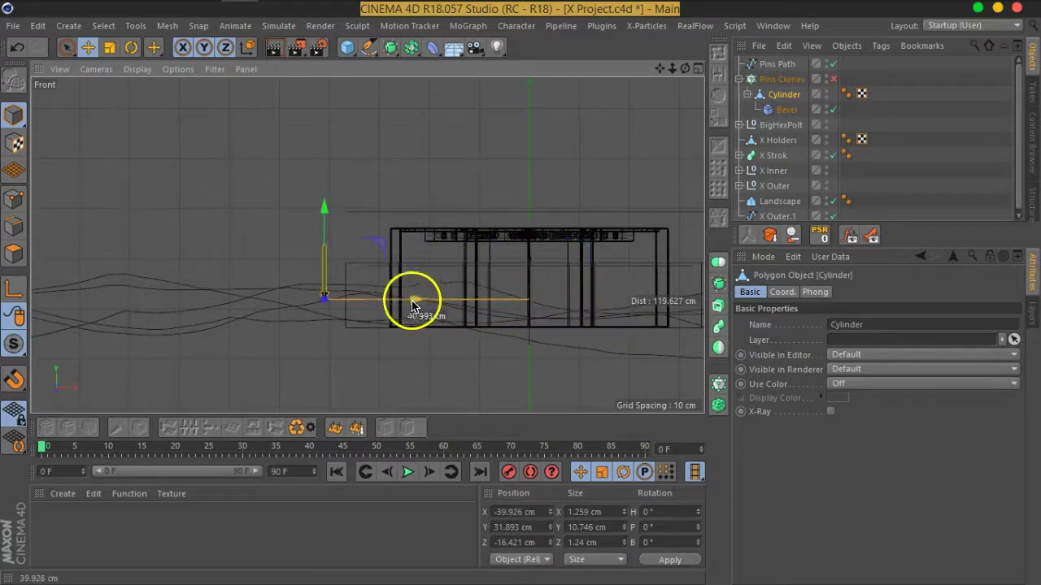
middle_click_drag(532, 295, 504, 296, "alt")
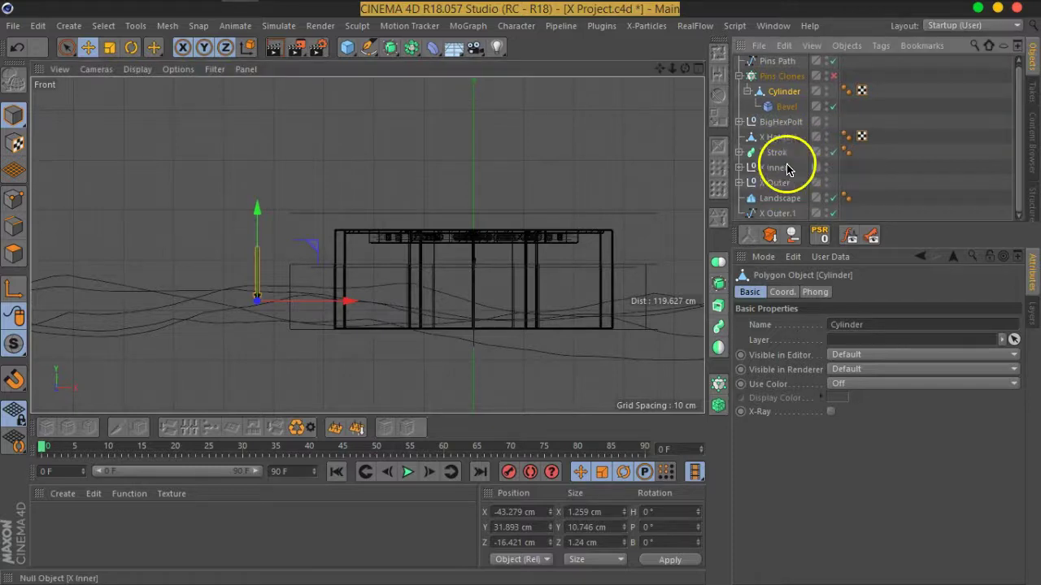
Align BigHexPolt to the Cylinder by zeroing its Y and Z positions, then place it under Pins Clones
left_click(780, 124)
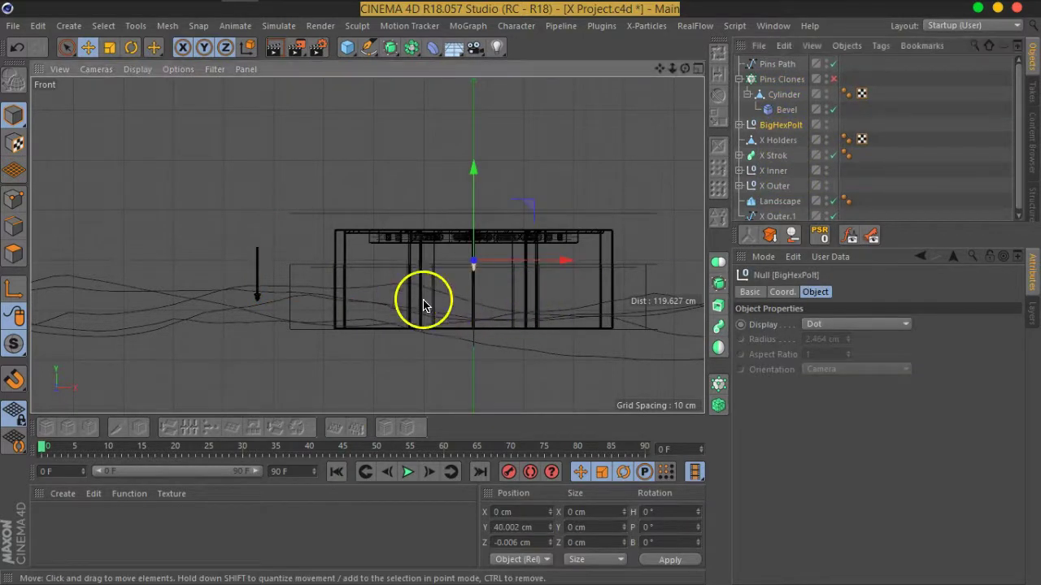
middle_click_drag(423, 301, 527, 301, "alt")
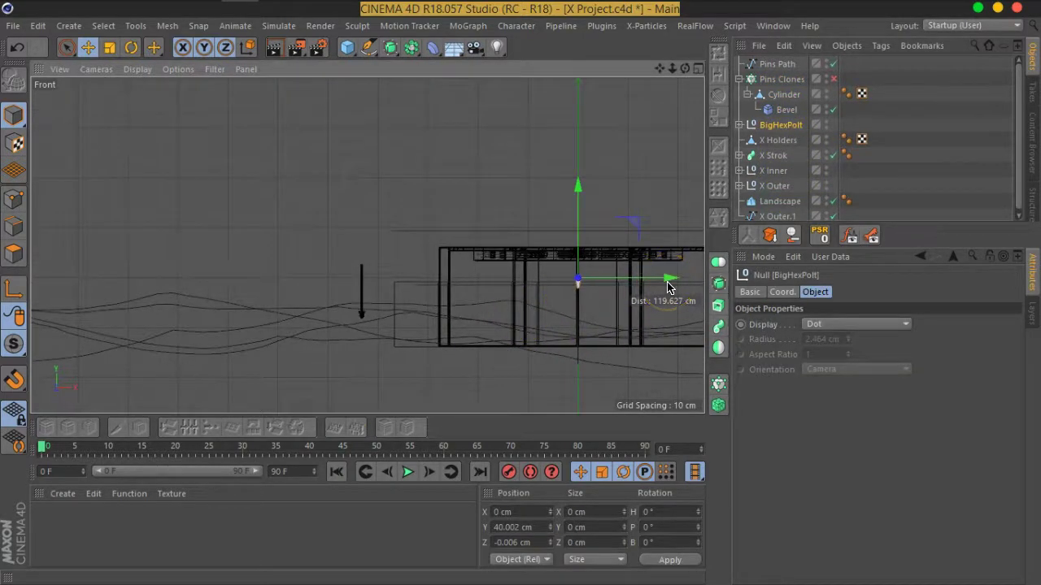
left_click_drag(781, 127, 787, 97)
left_click(782, 292)
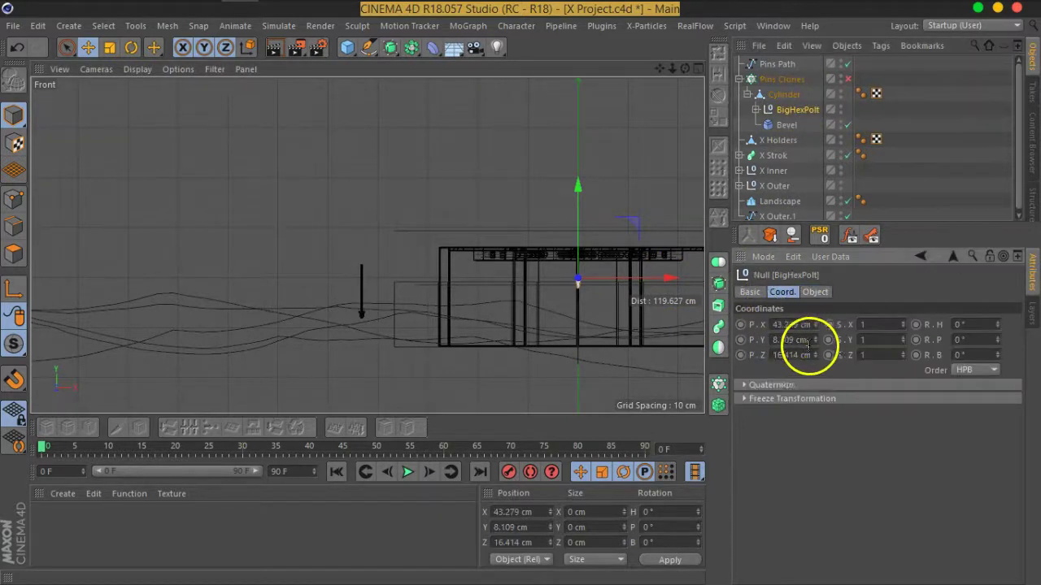
right_click(816, 355)
right_click(816, 340)
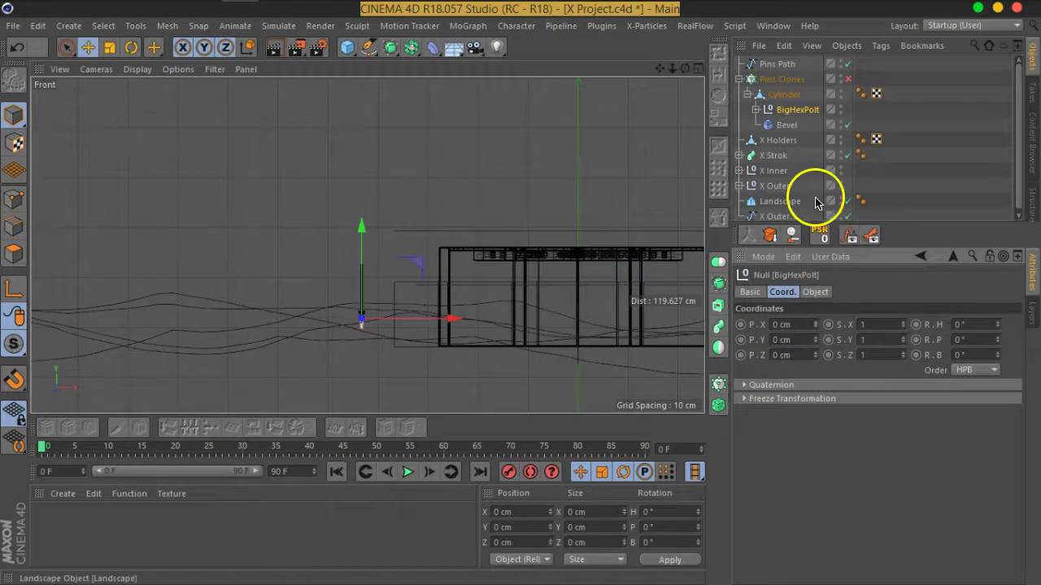
middle_click_drag(363, 280, 370, 287, "alt")
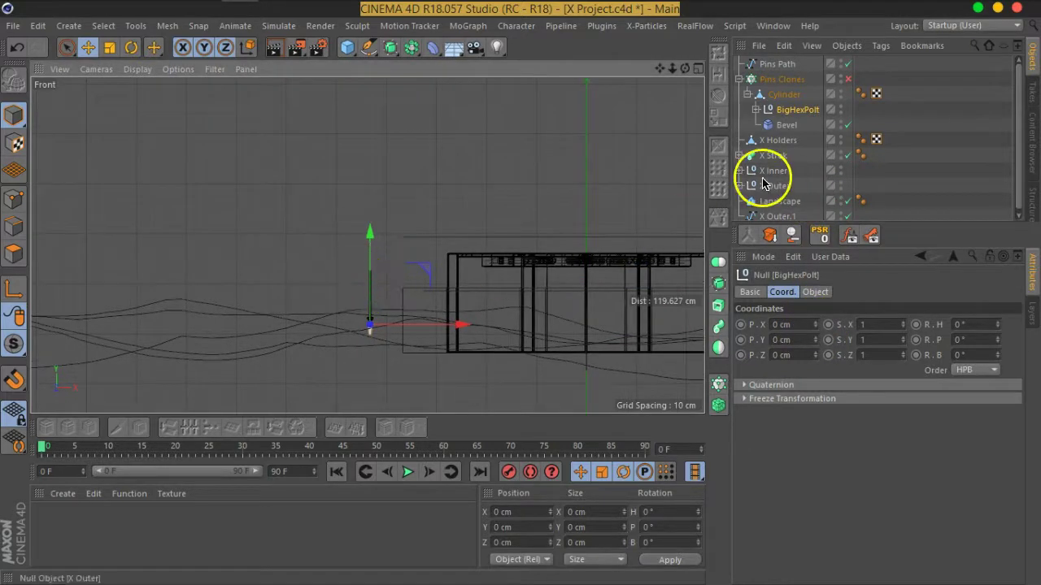
left_click(789, 115)
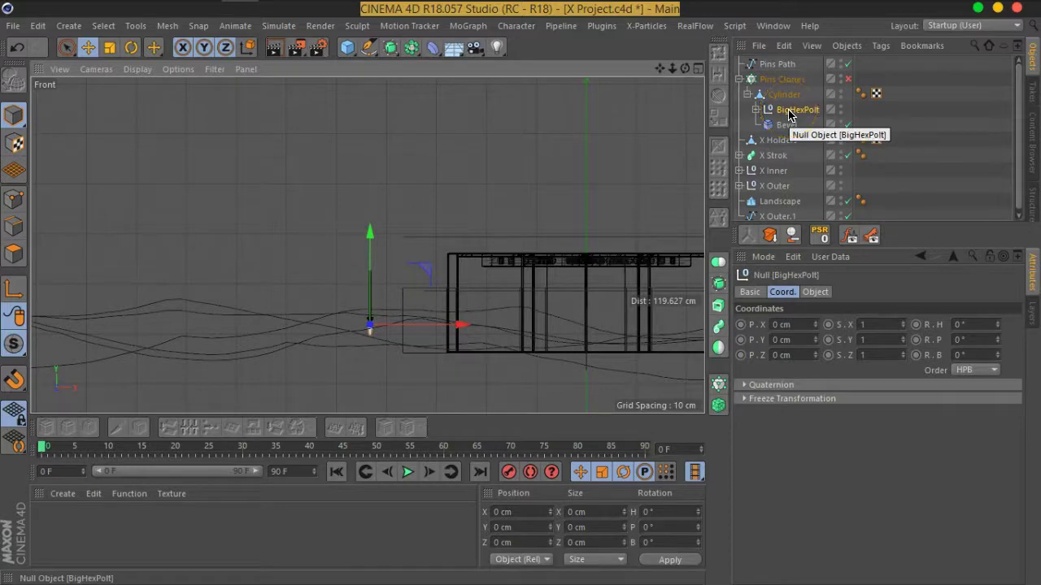
left_click_drag(789, 114, 784, 92)
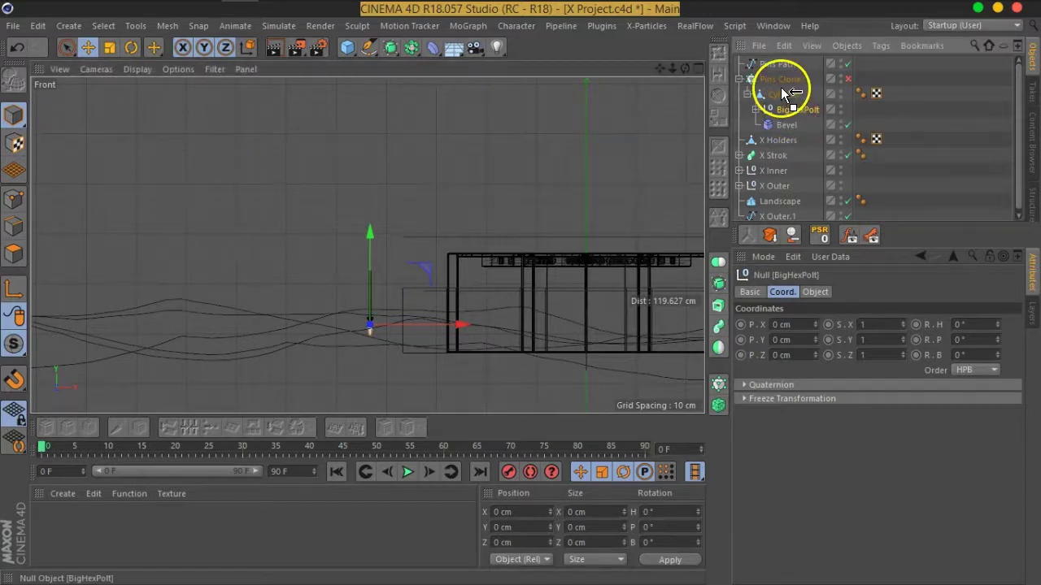
Group BigHexPolt and Cylinder under a new null with Alt+G
left_click(783, 108)
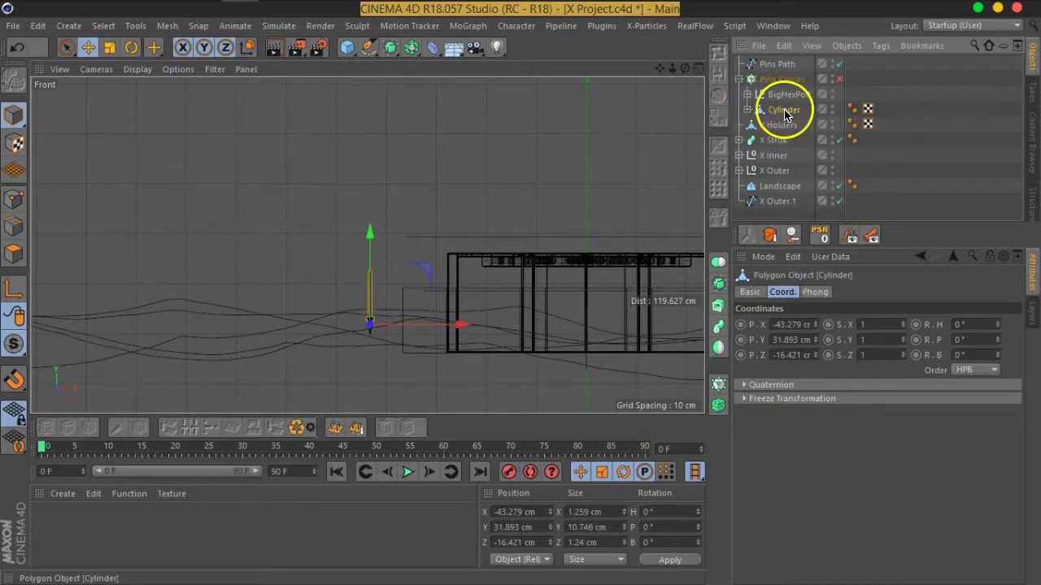
mouse_move(786, 109)
left_mouse_down()
mouse_move(769, 129)
mouse_move(788, 88)
left_mouse_up()
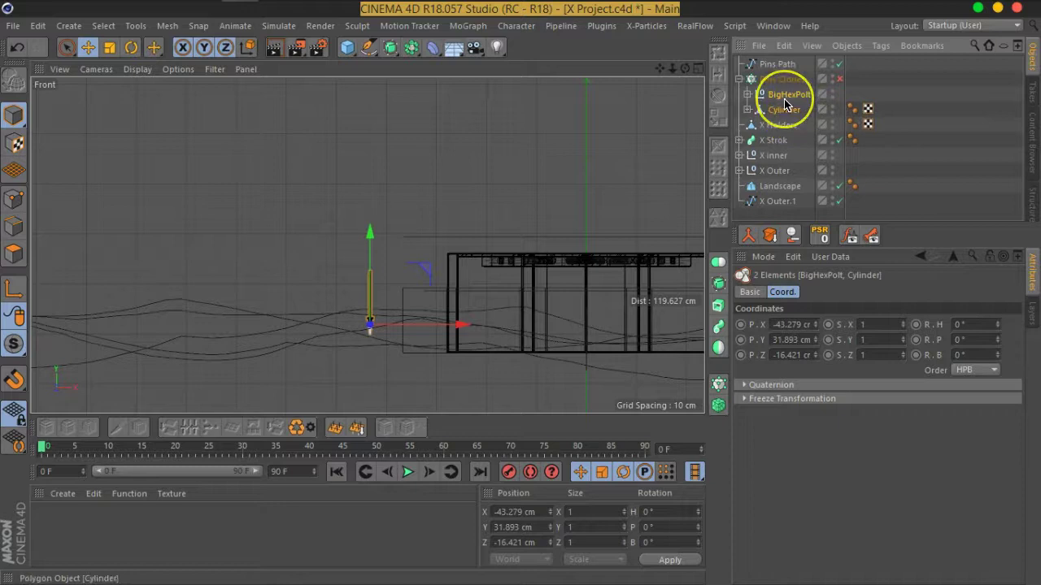
key("alt+g")
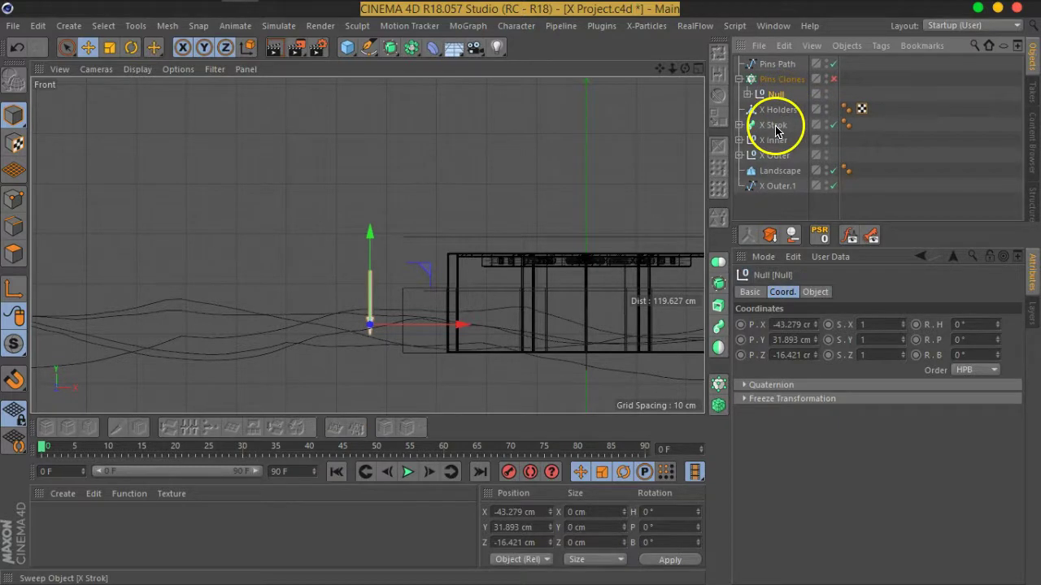
left_click(748, 94)
Raise the BigHexPolt bolt to Y 11.428 cm
left_click(795, 111)
scroll(367, 302, "up", 3)
scroll(367, 302, "up", 3)
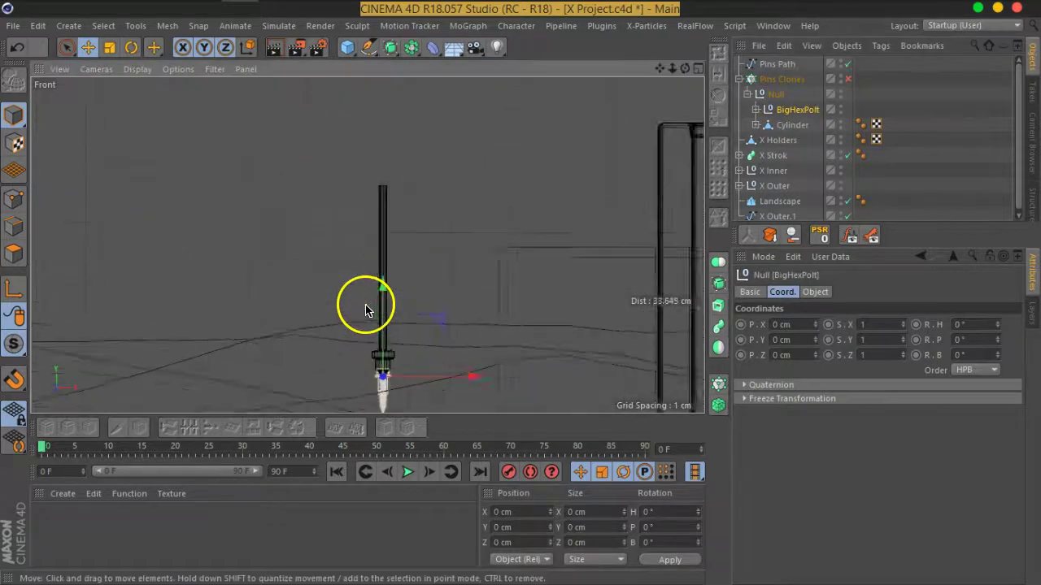
scroll(391, 332, "up", 3)
left_click_drag(387, 326, 390, 151)
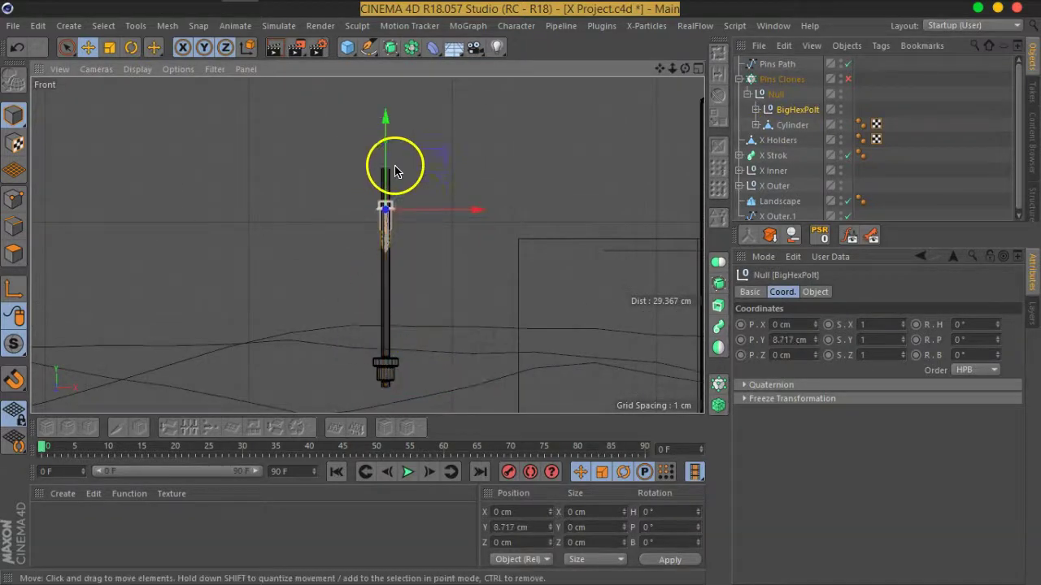
scroll(399, 237, "up", 2)
scroll(383, 224, "up", 2)
scroll(383, 224, "up", 2)
scroll(467, 251, "up", 1)
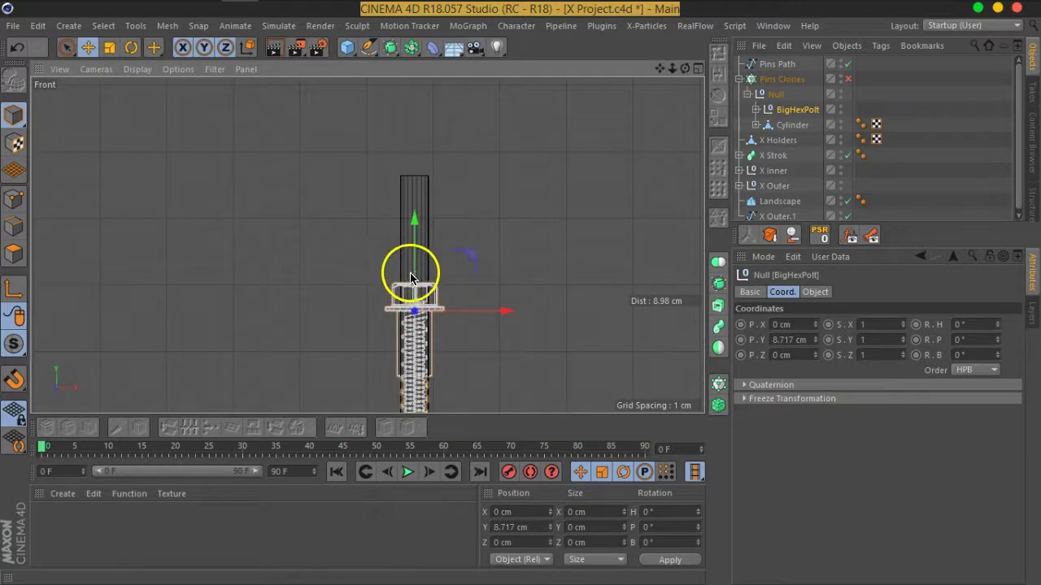
left_click_drag(416, 278, 418, 93)
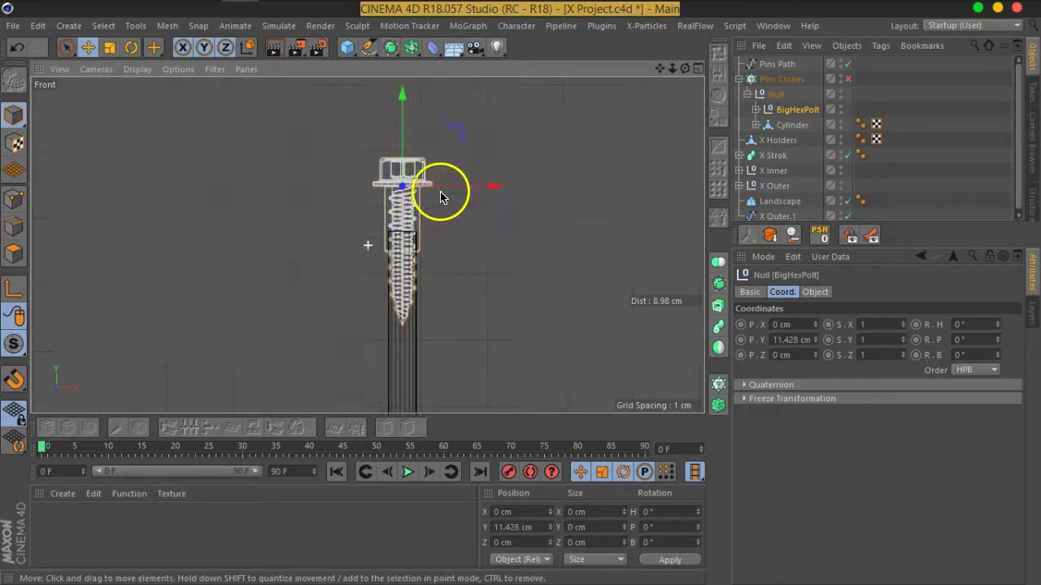
Scale the bolt down to about two-thirds size and re-enable Pins Clones
left_click(109, 47)
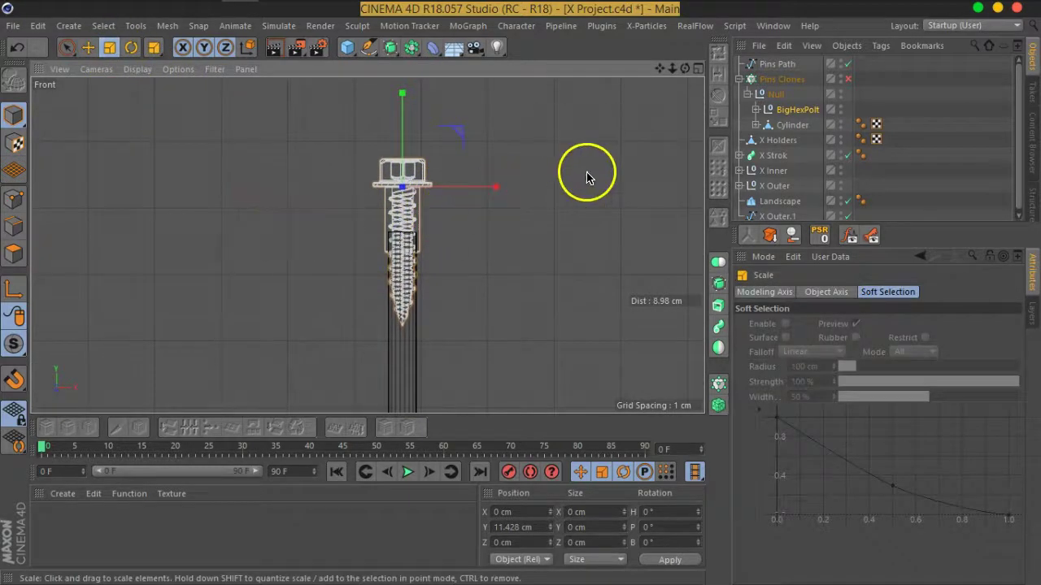
mouse_move(558, 199)
left_mouse_down()
mouse_move(431, 290)
mouse_move(423, 242)
left_mouse_up()
scroll(419, 238, "up", 2)
scroll(417, 233, "up", 1)
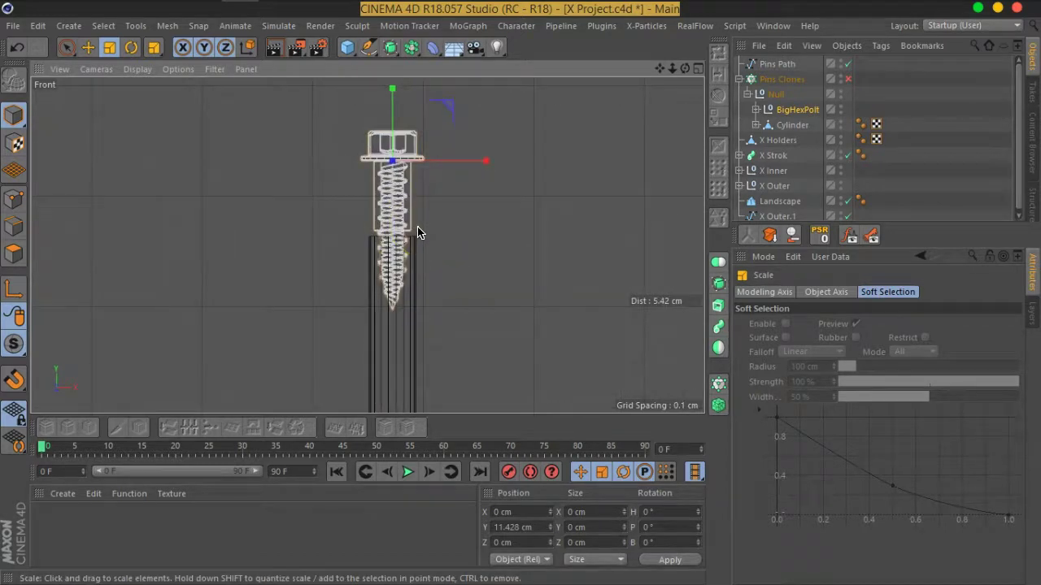
left_click(848, 79)
scroll(577, 257, "down", 3)
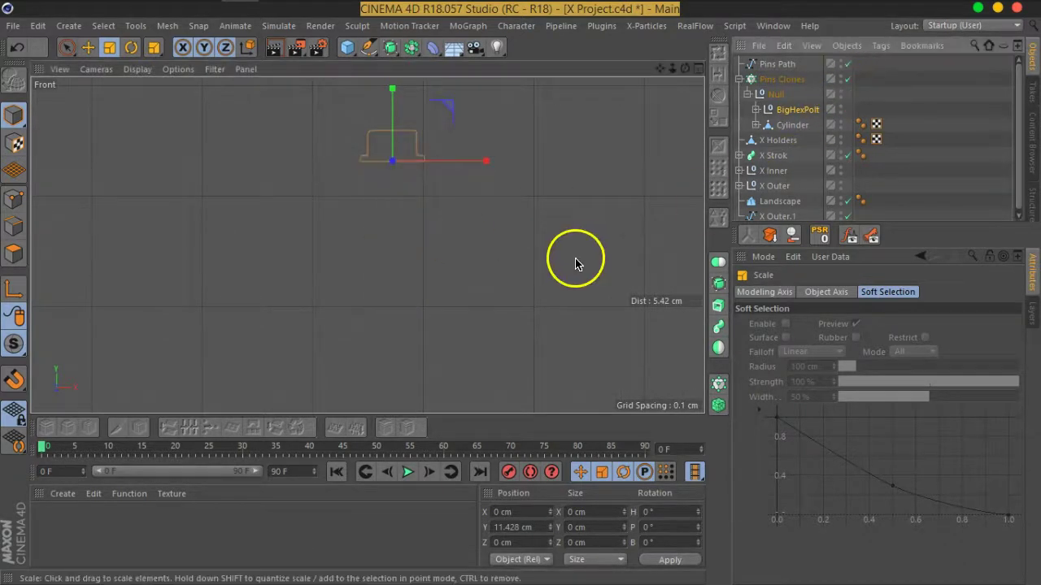
middle_click_drag(574, 262, 453, 244, "alt")
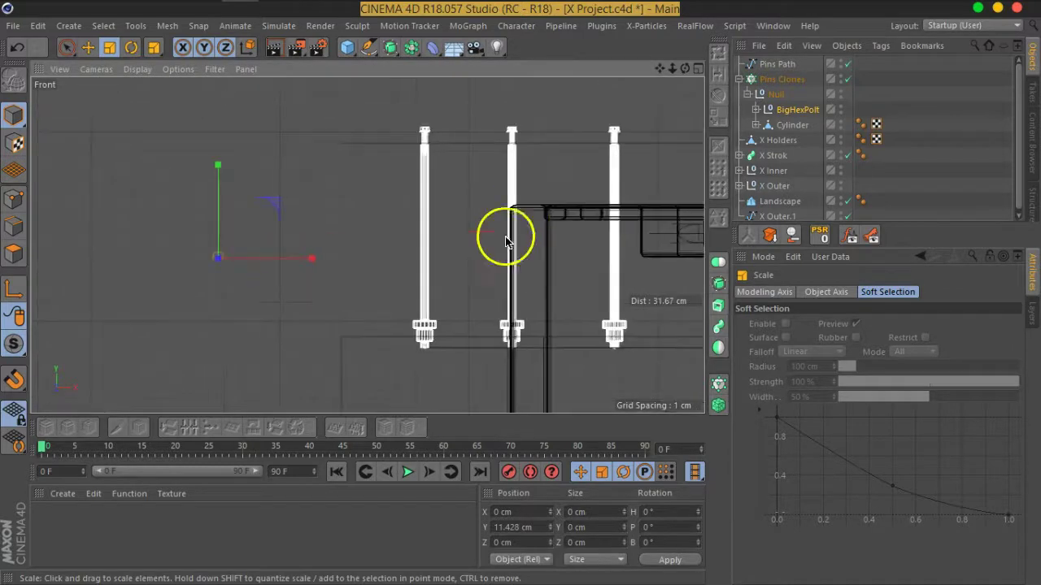
Save the project, inspect the bolted-post base in full Perspective, and collapse Pins Clones
key("ctrl+s")
left_click(693, 72)
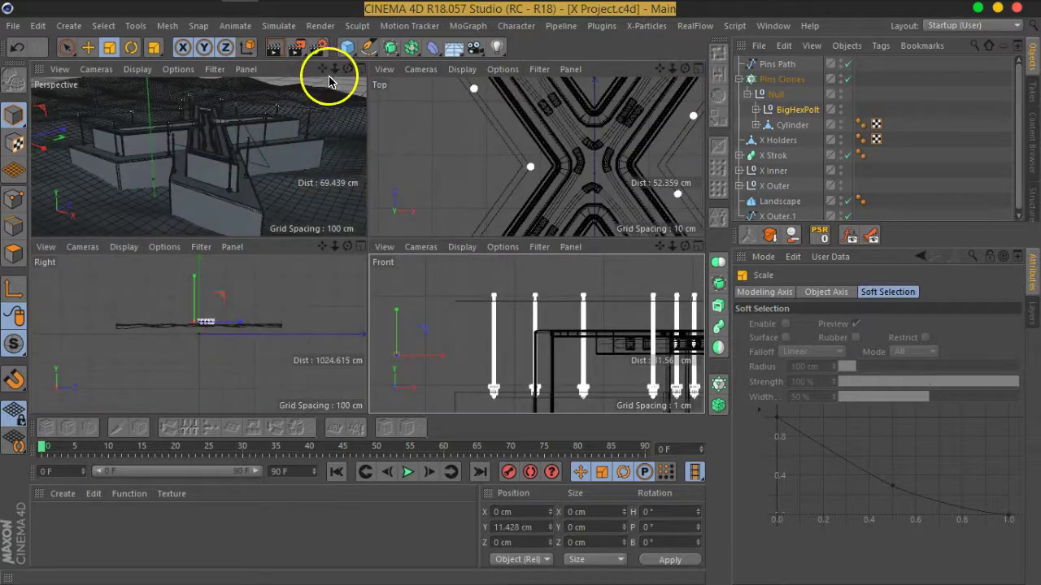
left_click(360, 65)
mouse_move(429, 270)
left_mouse_down("alt")
mouse_move(464, 228)
mouse_move(428, 179)
mouse_move(433, 235)
left_mouse_up("alt")
scroll(433, 236, "up", 3)
scroll(420, 216, "up", 3)
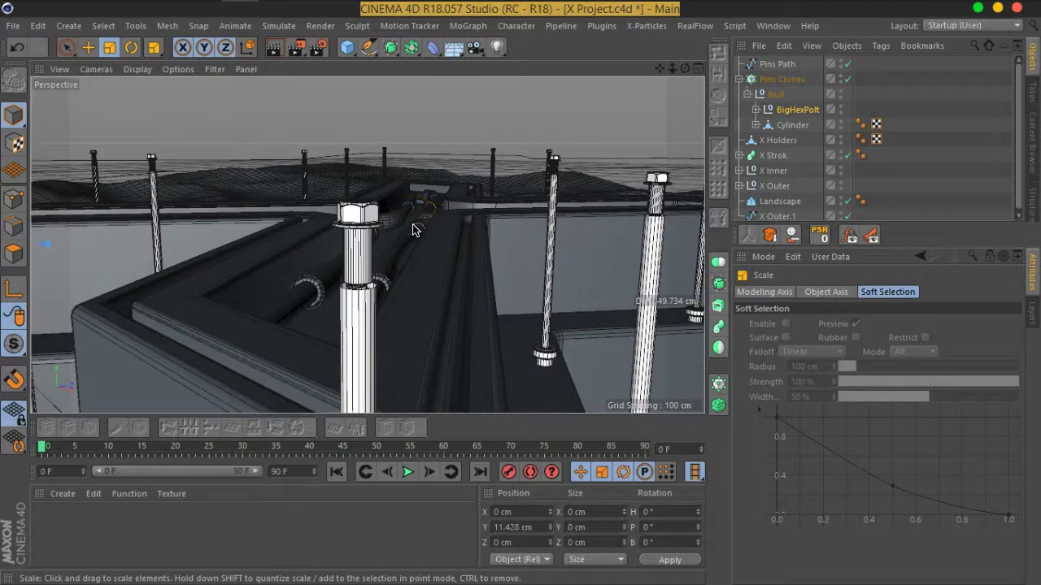
scroll(413, 230, "down", 3)
scroll(413, 225, "down", 3)
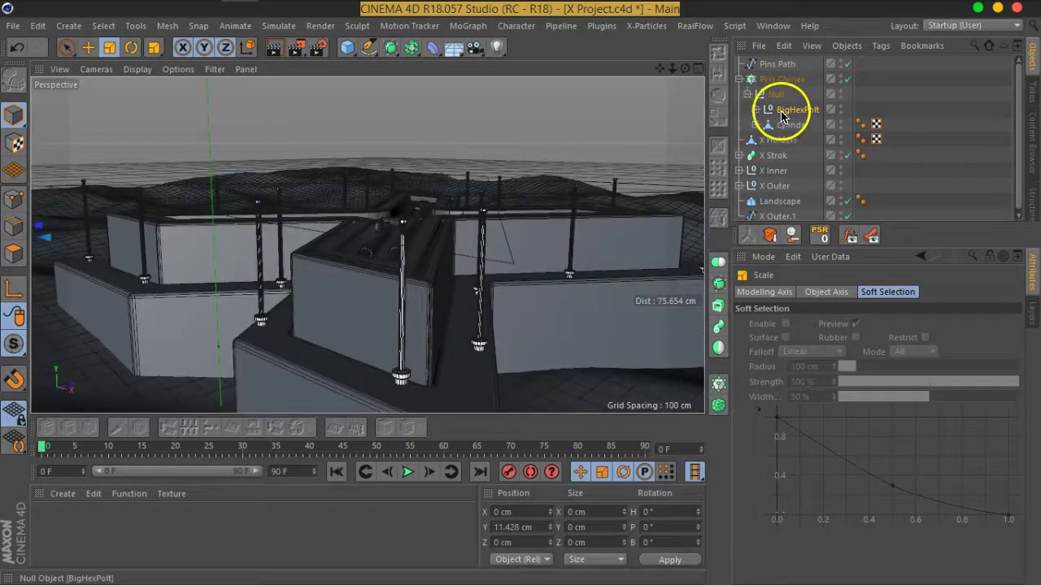
left_click(738, 80)
Add an Extrude generator to the X Outer.1 spline
left_click(778, 171)
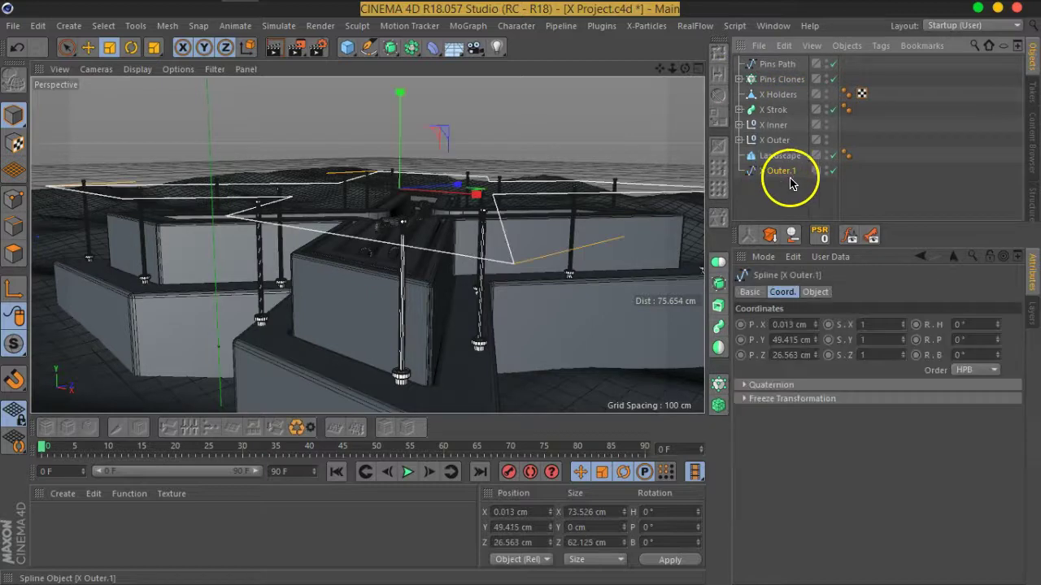
left_click(393, 55)
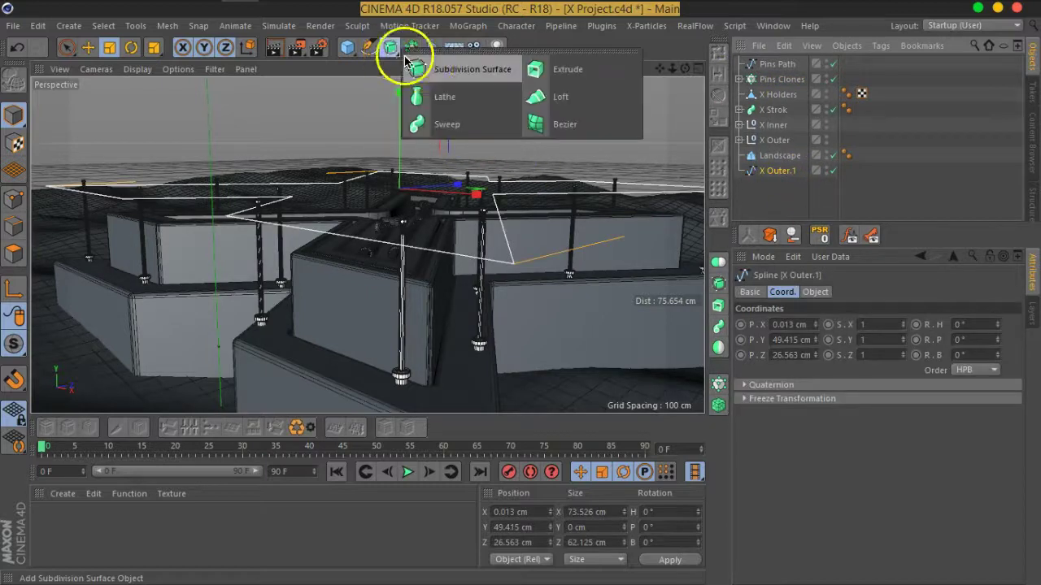
left_click(558, 75, "alt")
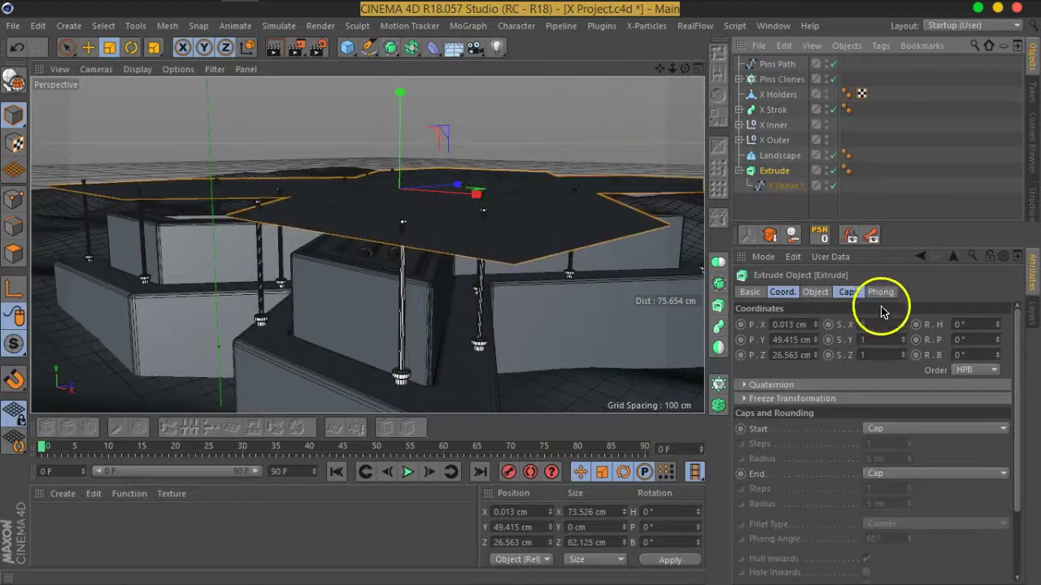
Set the extrusion movement to 0 / 1 cm / 0 cm for a 1 cm star slab
left_click(815, 292)
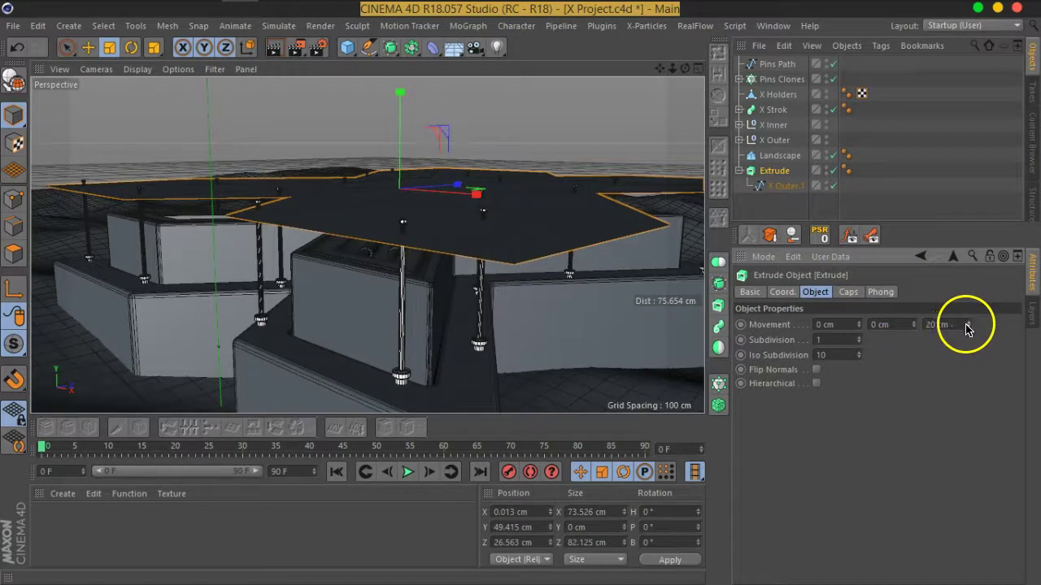
type("0")
key("Return")
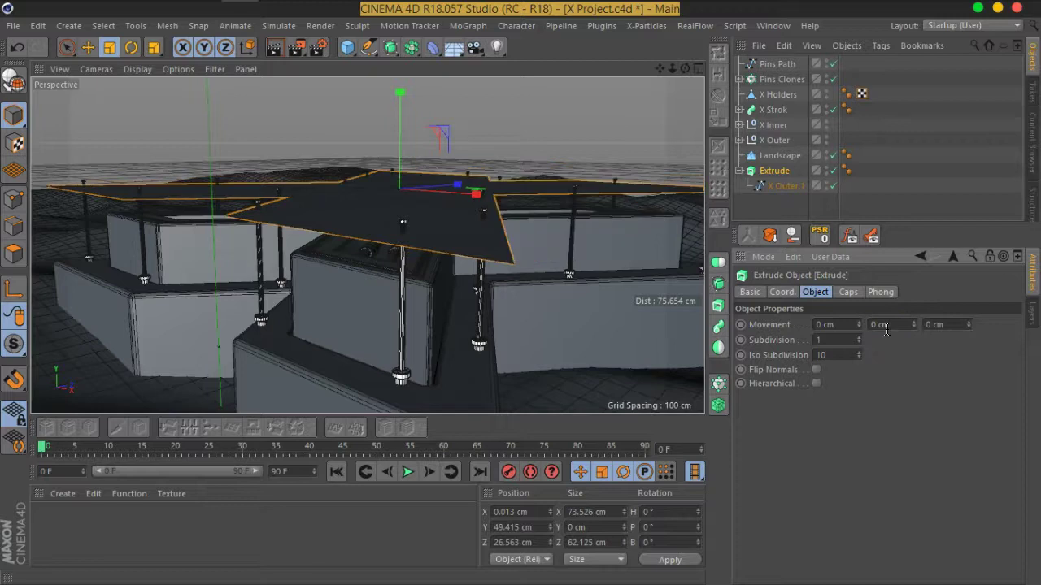
left_click(914, 324)
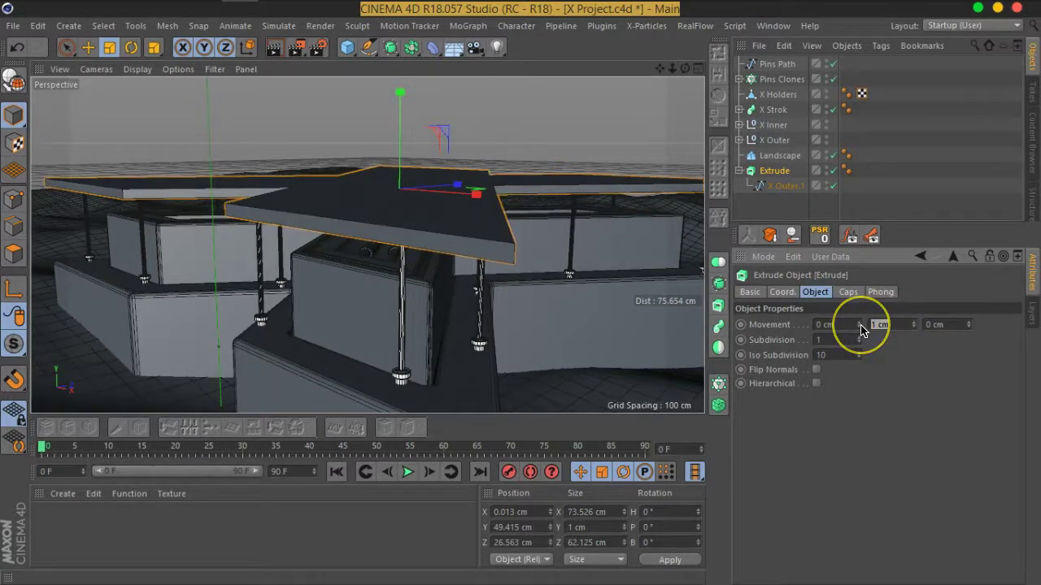
type("1.5")
key("Return")
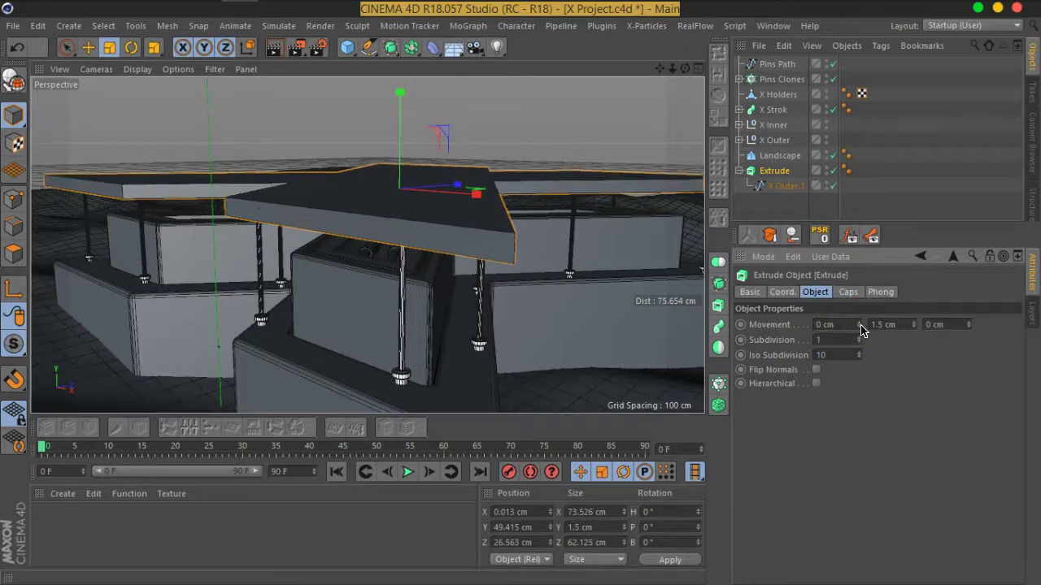
left_click_drag(470, 245, 456, 190, "alt")
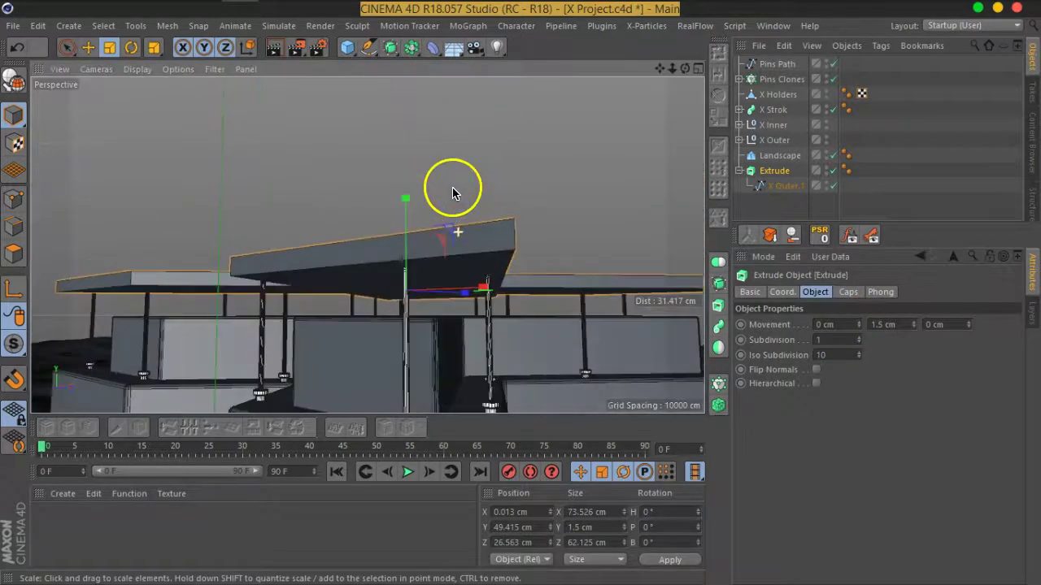
left_click(899, 326)
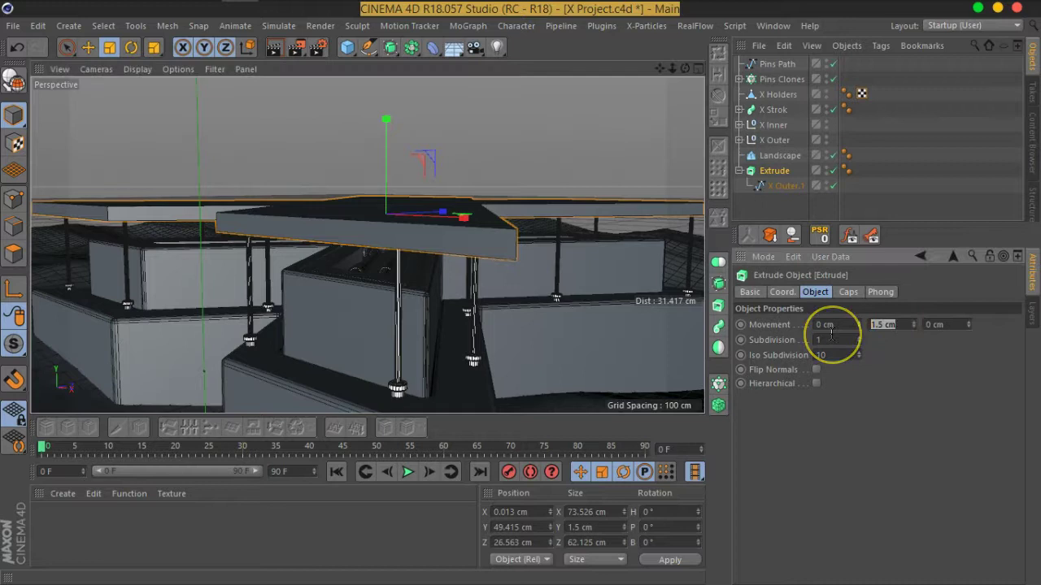
type("1")
key("Return")
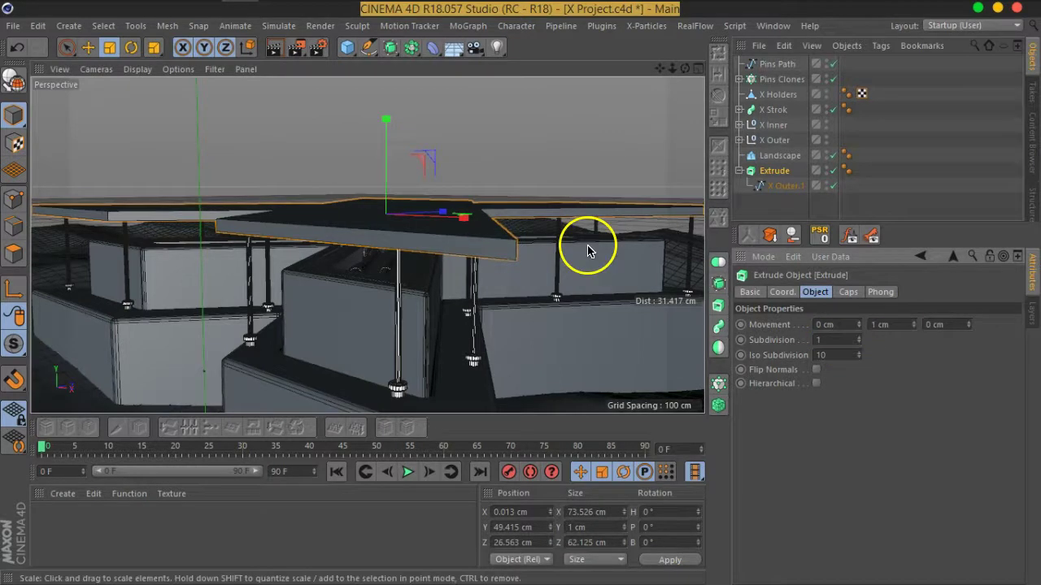
mouse_move(407, 241)
left_mouse_down("alt")
mouse_move(471, 200)
mouse_move(457, 223)
mouse_move(472, 217)
mouse_move(464, 239)
mouse_move(491, 214)
mouse_move(477, 197)
mouse_move(467, 236)
left_mouse_up("alt")
scroll(463, 224, "up", 2)
scroll(470, 230, "up", 3)
scroll(464, 234, "up", 3)
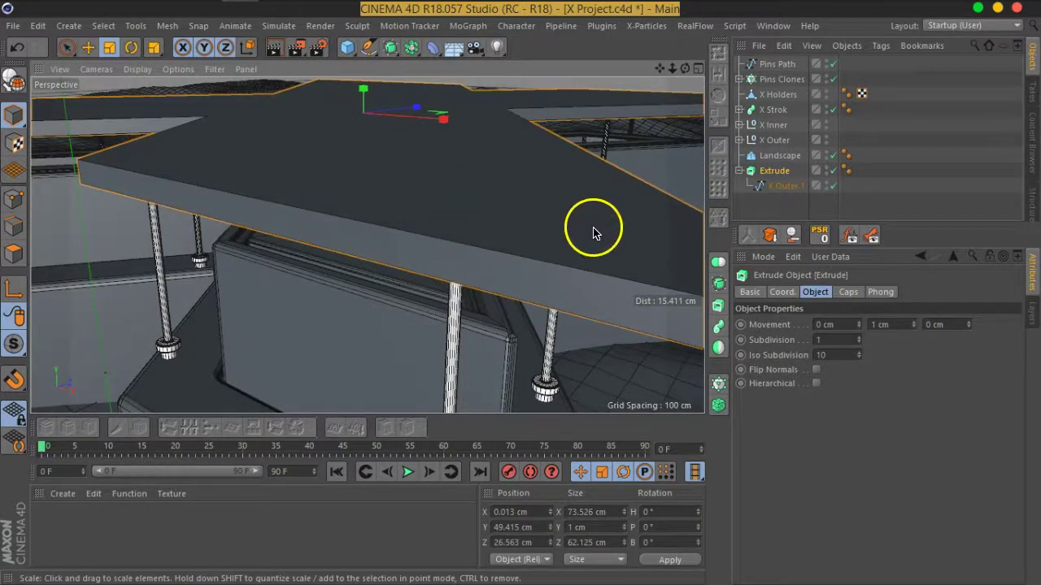
Select the BigHexPolt bolt inside Pins Clones and orbit in toward it
left_click(739, 79)
left_click(785, 110)
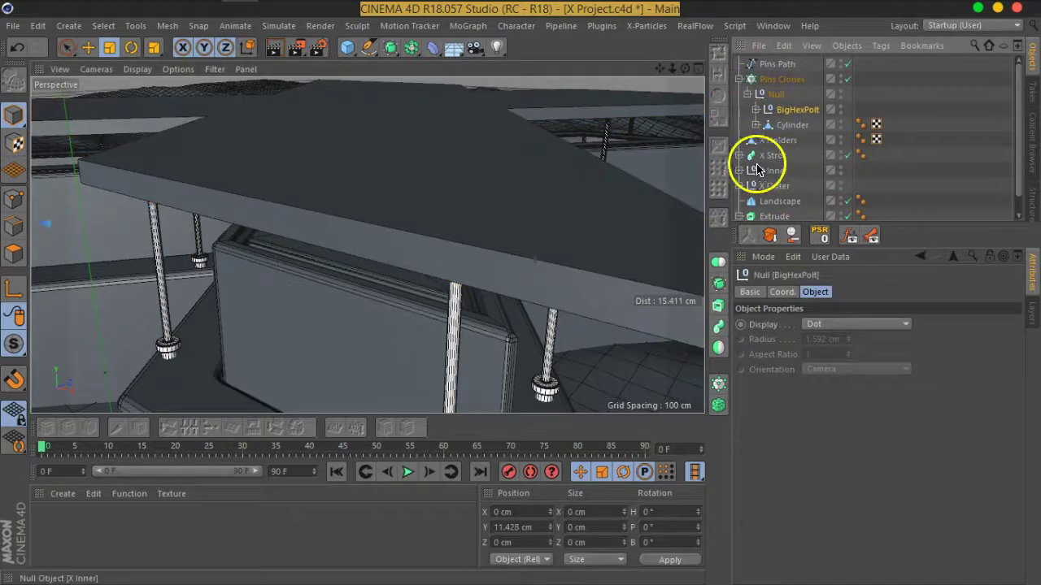
left_click_drag(140, 261, 320, 214, "alt")
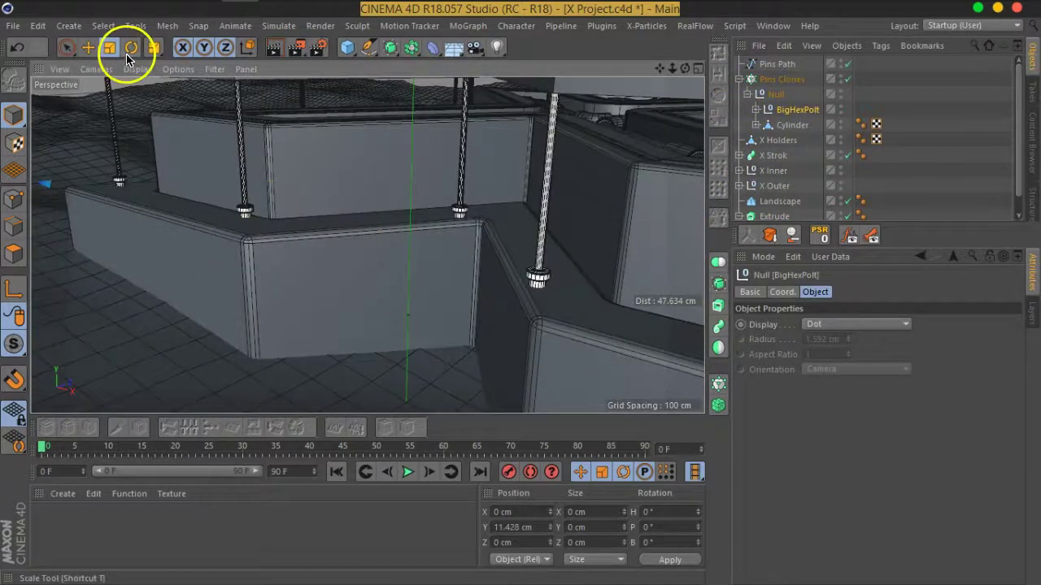
left_click(87, 47)
left_click_drag(121, 174, 126, 227, "alt")
scroll(126, 227, "up", 5)
left_click_drag(355, 255, 302, 255, "alt")
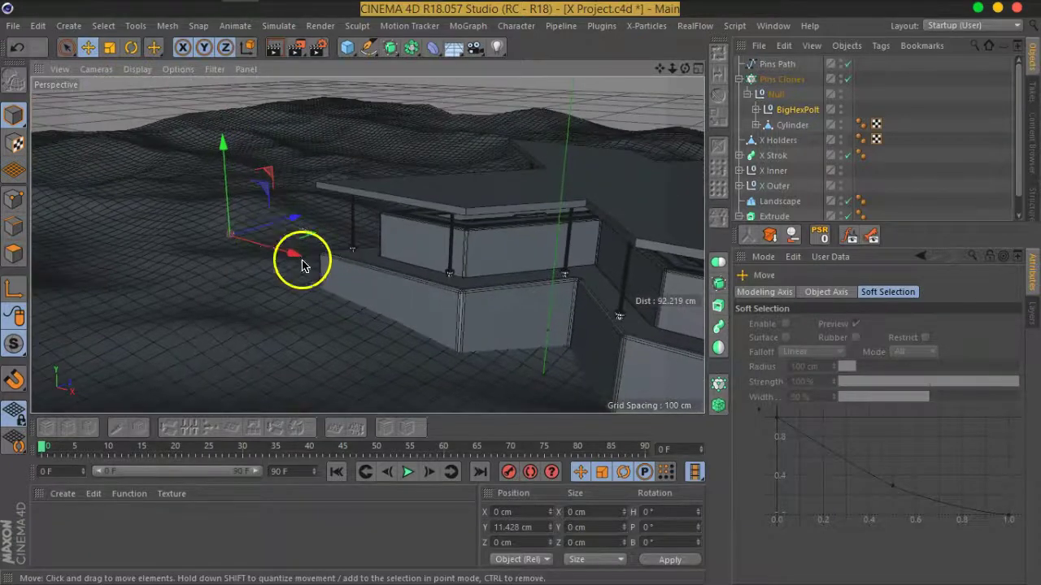
scroll(228, 225, "up", 3)
left_click_drag(298, 200, 212, 236, "alt")
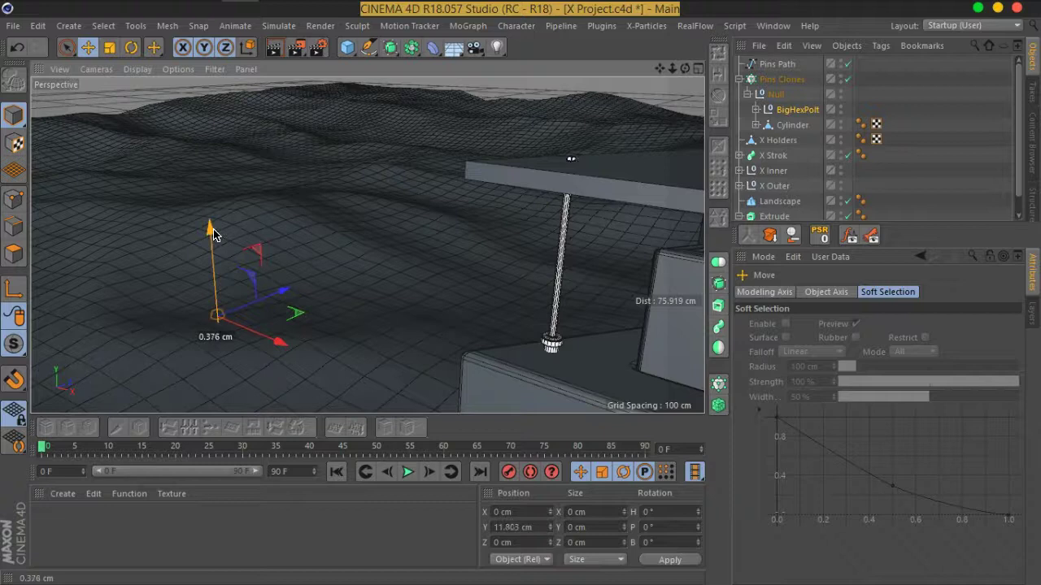
Zoom and orbit to a low close-up of the bolt sitting on top of a post
scroll(577, 177, "up", 5)
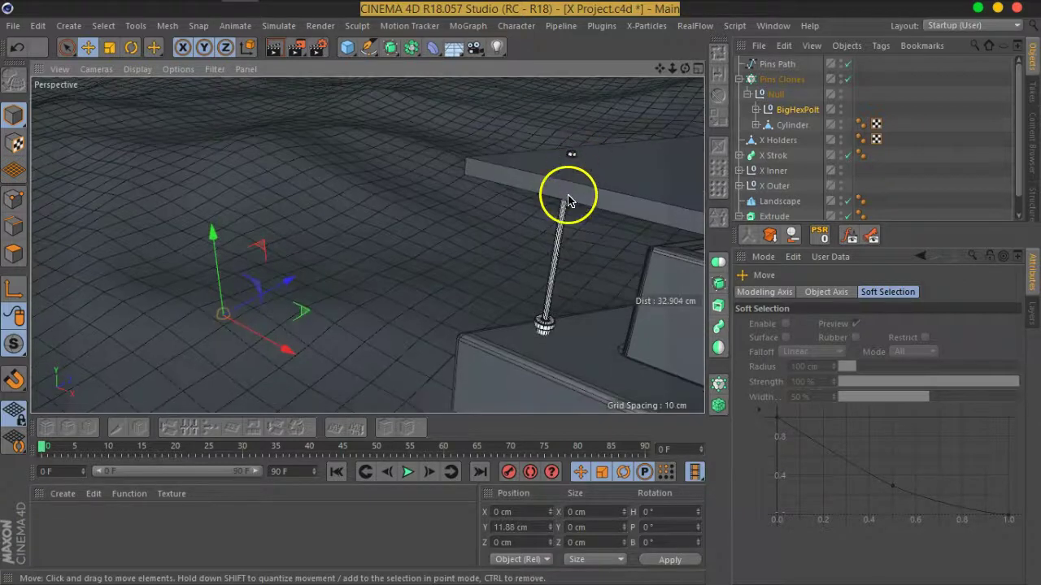
scroll(566, 203, "up", 3)
scroll(566, 203, "down", 5)
scroll(540, 186, "up", 2)
scroll(537, 183, "down", 2)
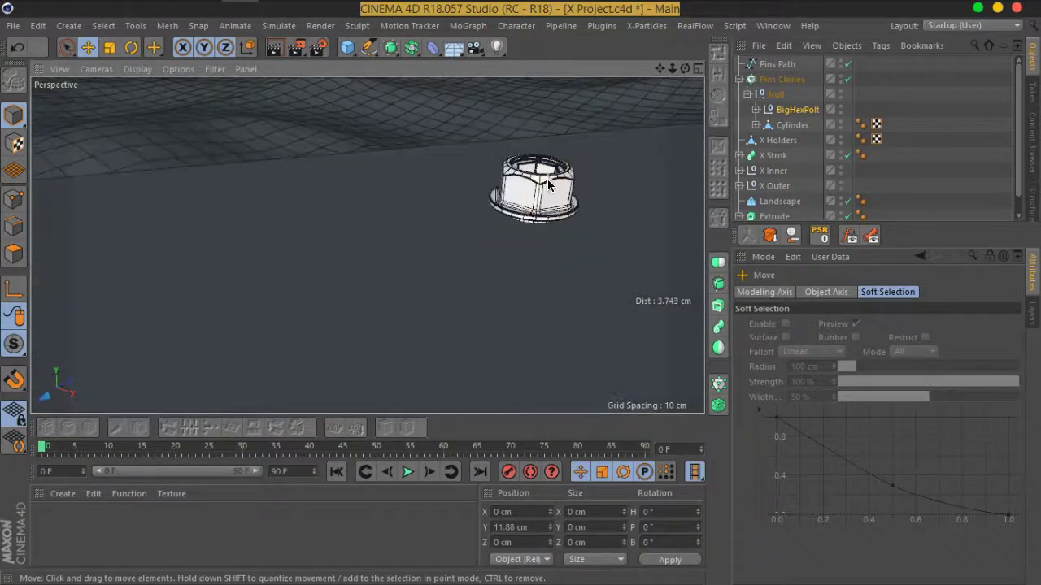
scroll(553, 202, "up", 5)
scroll(553, 202, "down", 3)
scroll(488, 213, "down", 2)
left_click_drag(477, 212, 527, 171, "alt")
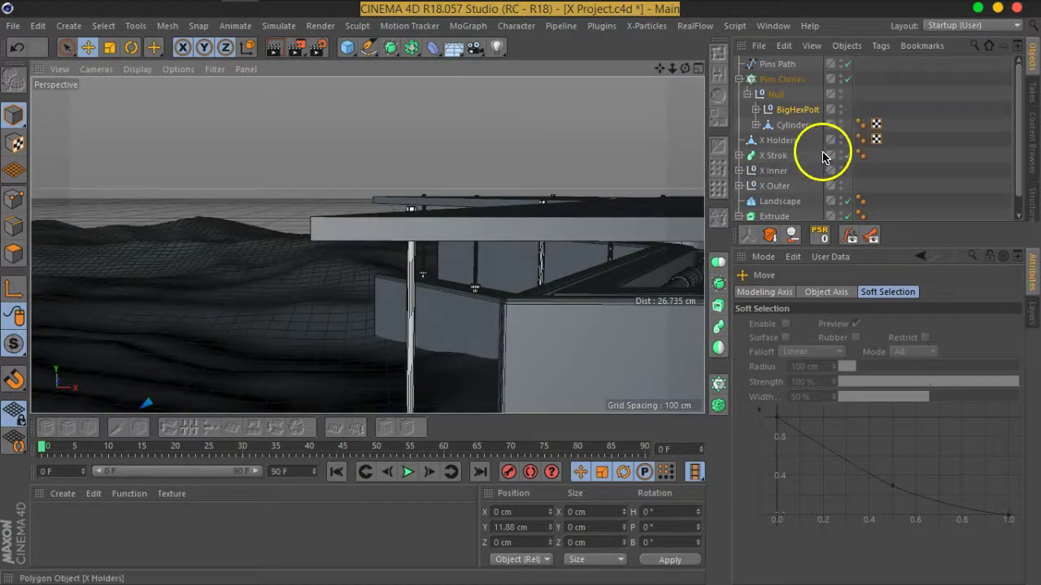
left_click_drag(777, 185, 815, 222, "ctrl")
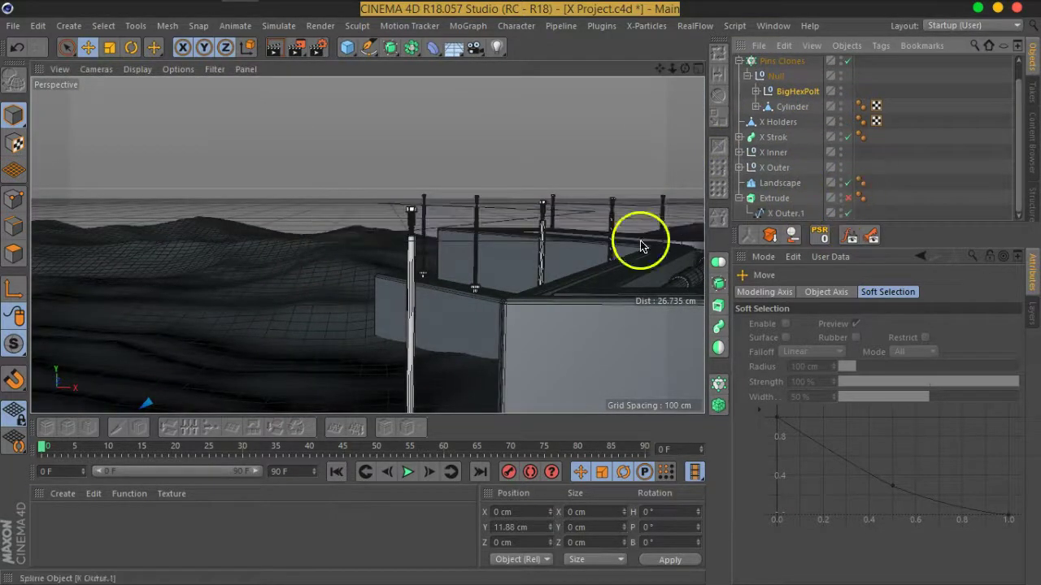
scroll(407, 232, "down", 3)
scroll(425, 249, "down", 2)
scroll(428, 257, "down", 2)
scroll(429, 257, "down", 3)
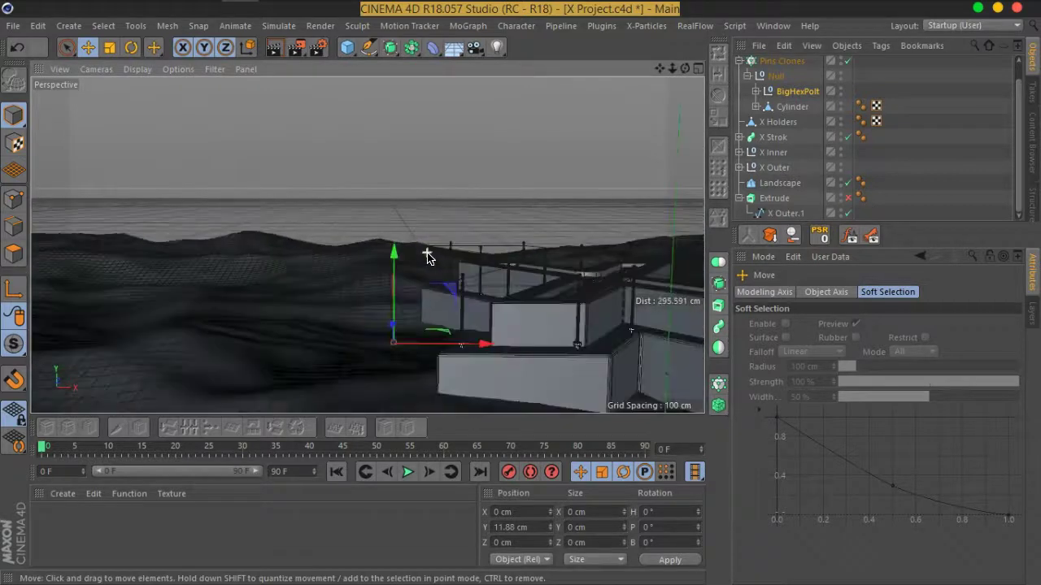
right_click_drag(428, 257, 421, 304, "alt")
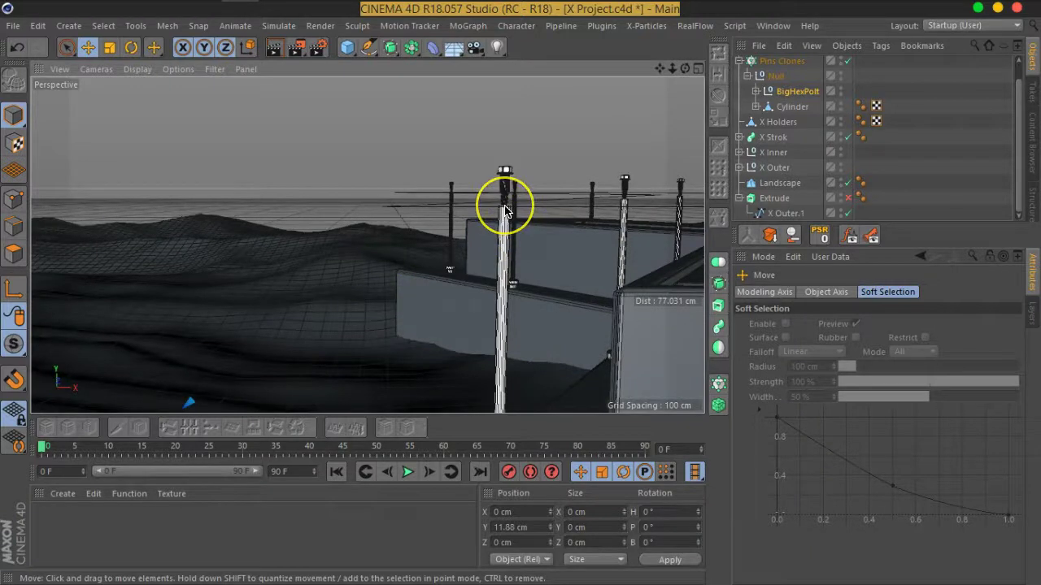
scroll(504, 212, "up", 3)
scroll(504, 212, "up", 3)
scroll(505, 212, "up", 3)
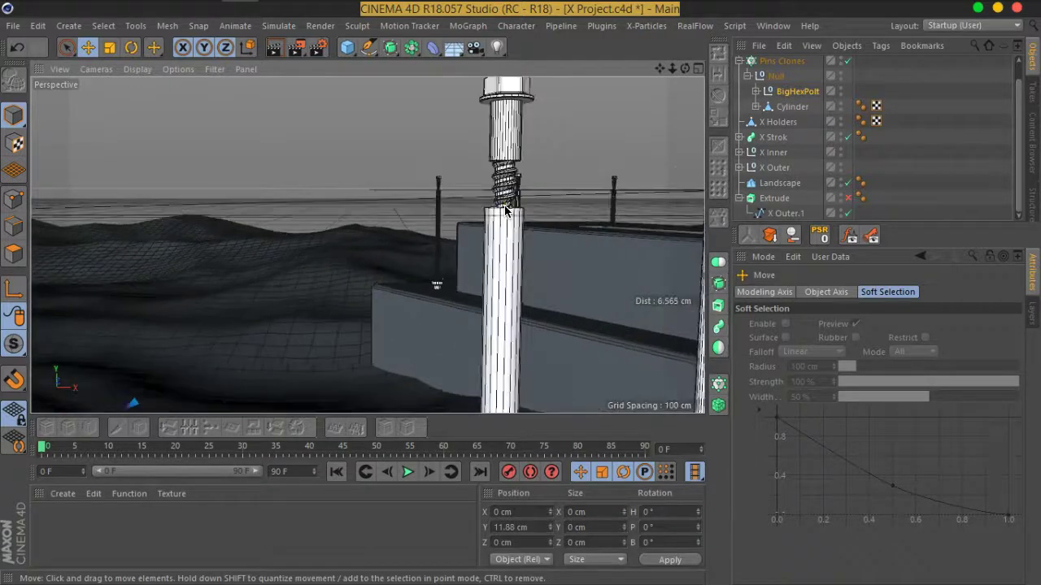
left_click_drag(504, 209, 490, 241, "alt")
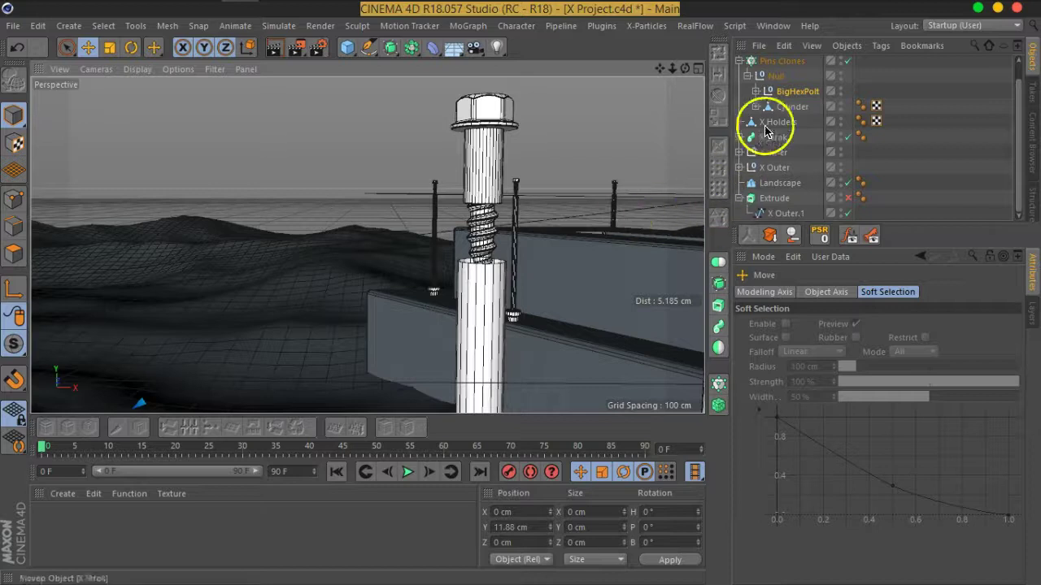
Select the post Cylinder and turn off Pins Clones
left_click(787, 107)
mouse_move(389, 314)
left_mouse_down("alt")
mouse_move(314, 344)
mouse_move(344, 309)
mouse_move(337, 314)
left_mouse_up("alt")
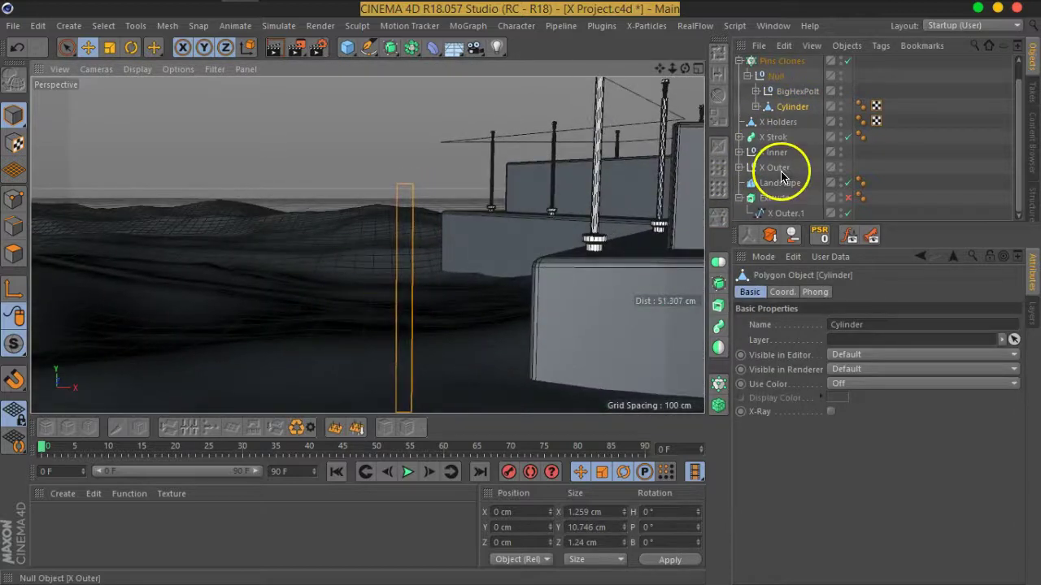
left_click(848, 61)
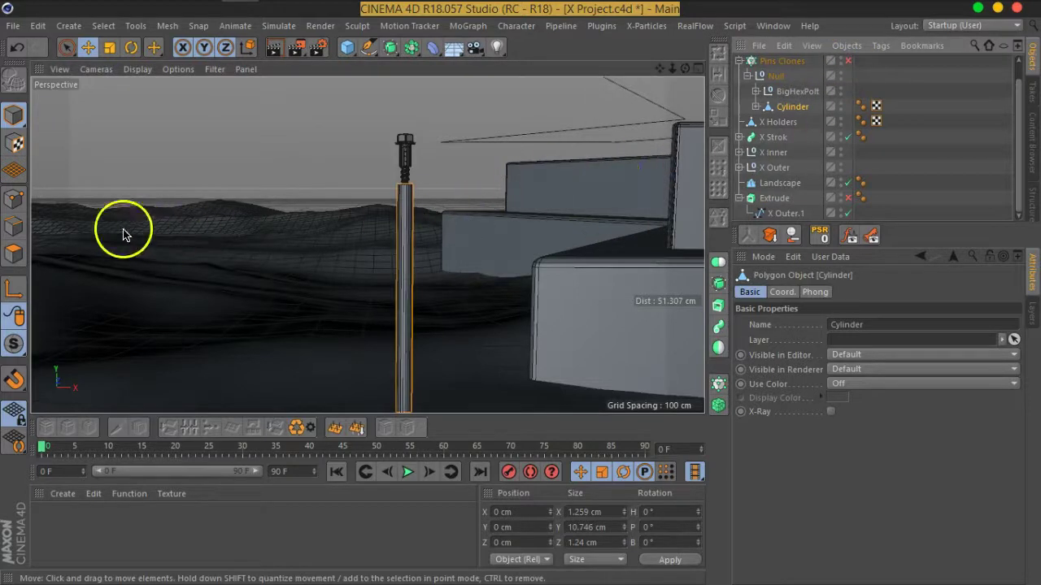
In Points mode, box-select the 18 points at the top of the cylinder
left_click(14, 199)
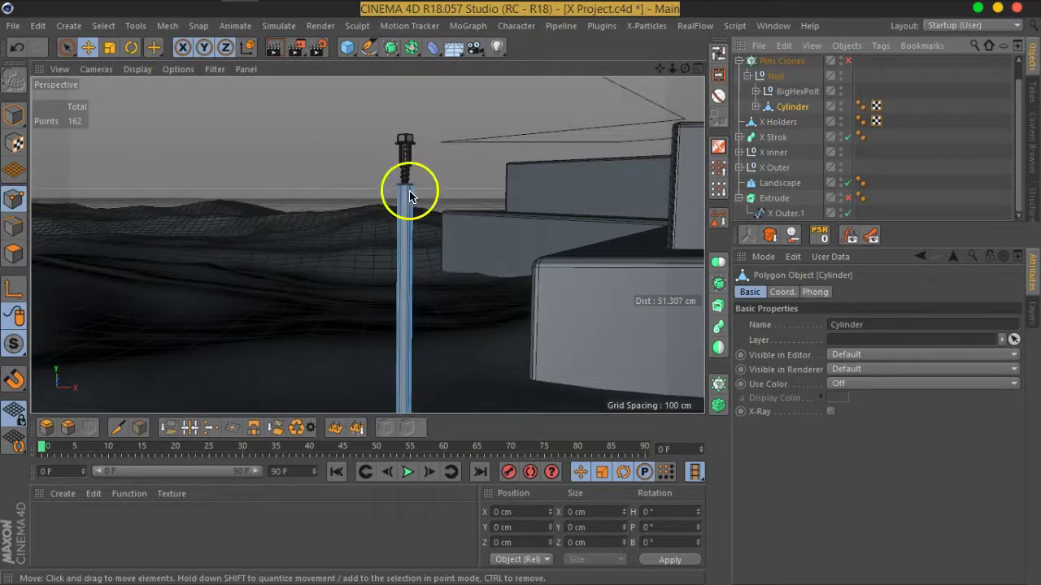
scroll(410, 197, "up", 5)
left_click_drag(66, 46, 144, 99)
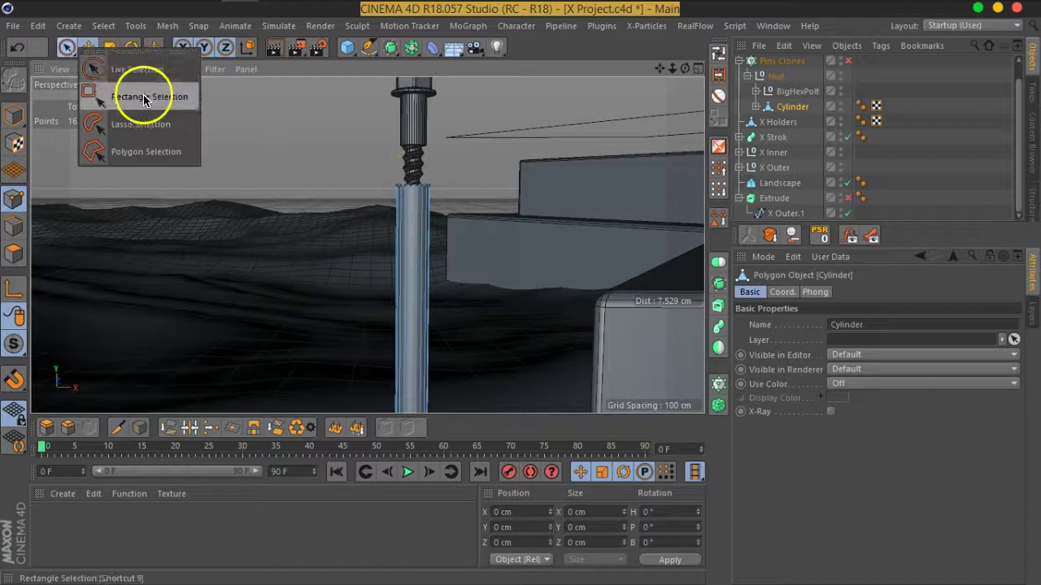
left_click_drag(350, 159, 498, 213)
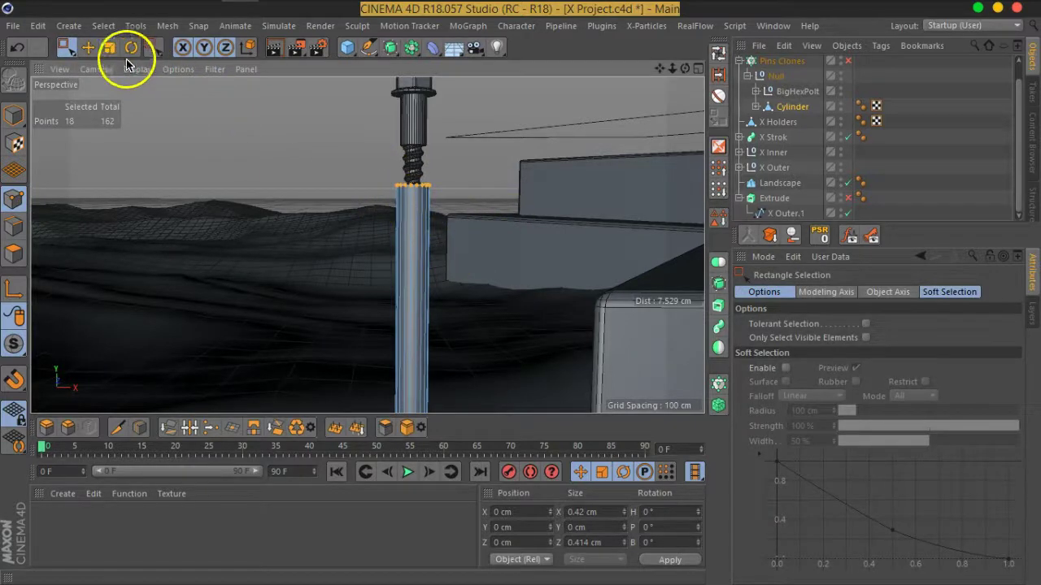
Move the selected top points to Y 11.739 cm so they meet the bolt head
left_click(88, 47)
scroll(344, 230, "down", 10)
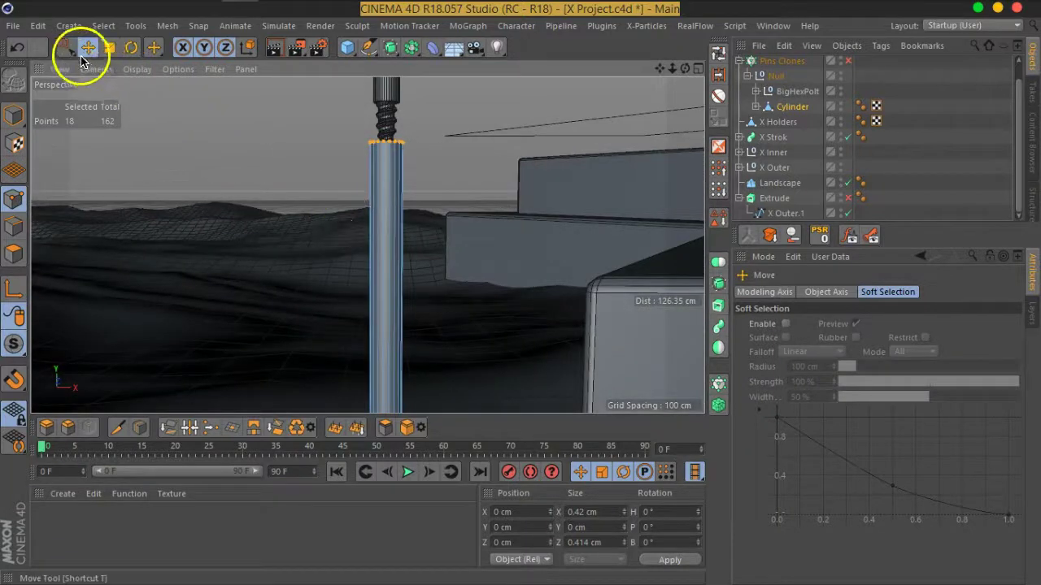
middle_click_drag(162, 98, 285, 149, "alt")
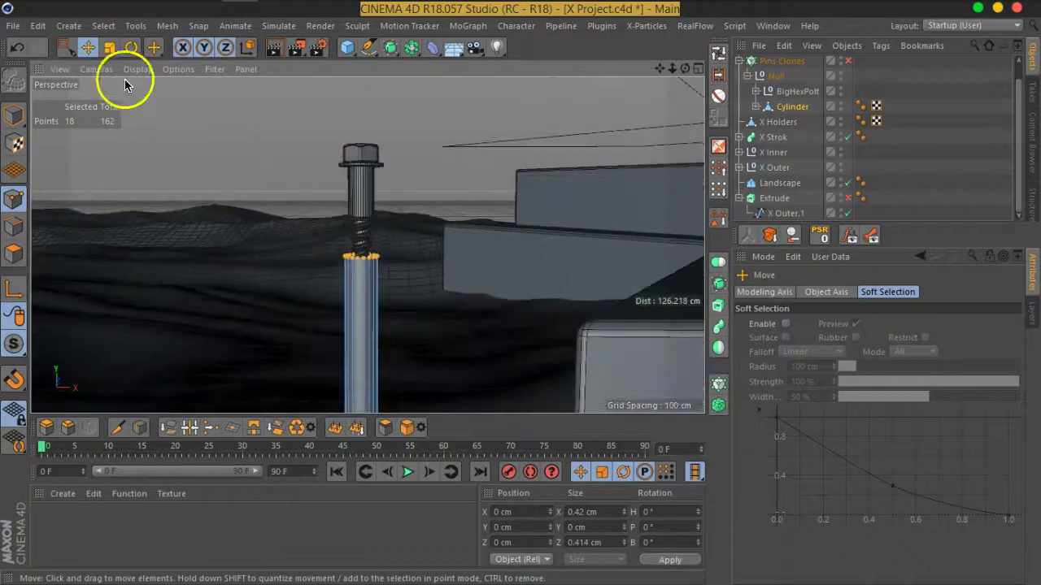
mouse_move(535, 216)
left_mouse_down("alt")
mouse_move(445, 249)
mouse_move(450, 271)
mouse_move(426, 300)
mouse_move(446, 216)
left_mouse_up("alt")
scroll(447, 225, "up", 3)
mouse_move(391, 340)
left_mouse_down("alt")
mouse_move(448, 241)
mouse_move(427, 272)
mouse_move(550, 209)
mouse_move(458, 330)
mouse_move(454, 219)
mouse_move(437, 337)
mouse_move(437, 271)
mouse_move(419, 247)
mouse_move(432, 74)
left_mouse_up("alt")
scroll(443, 273, "up", 3)
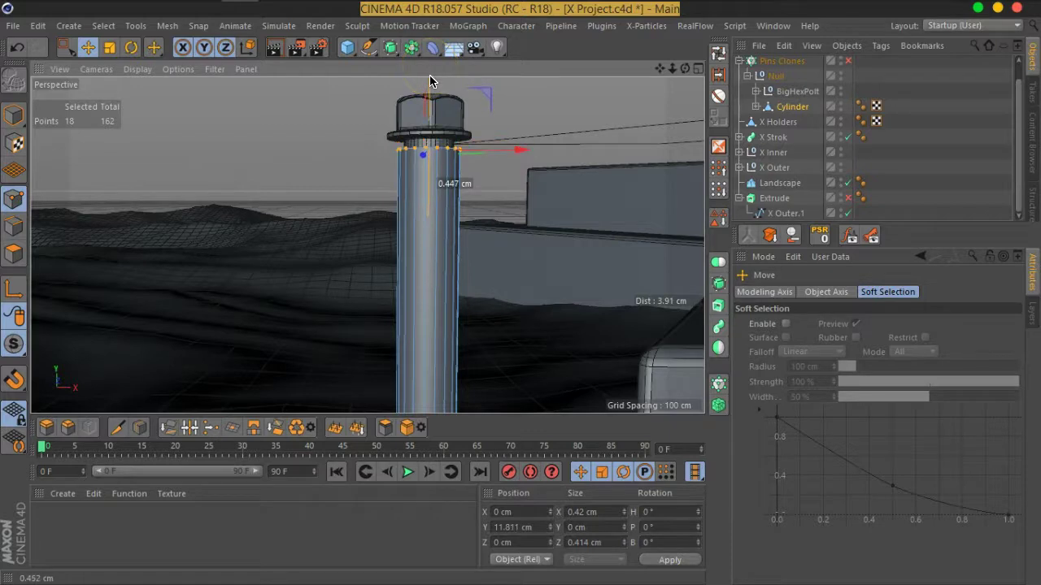
left_click_drag(431, 100, 431, 111)
scroll(439, 244, "down", 2)
scroll(455, 301, "down", 3)
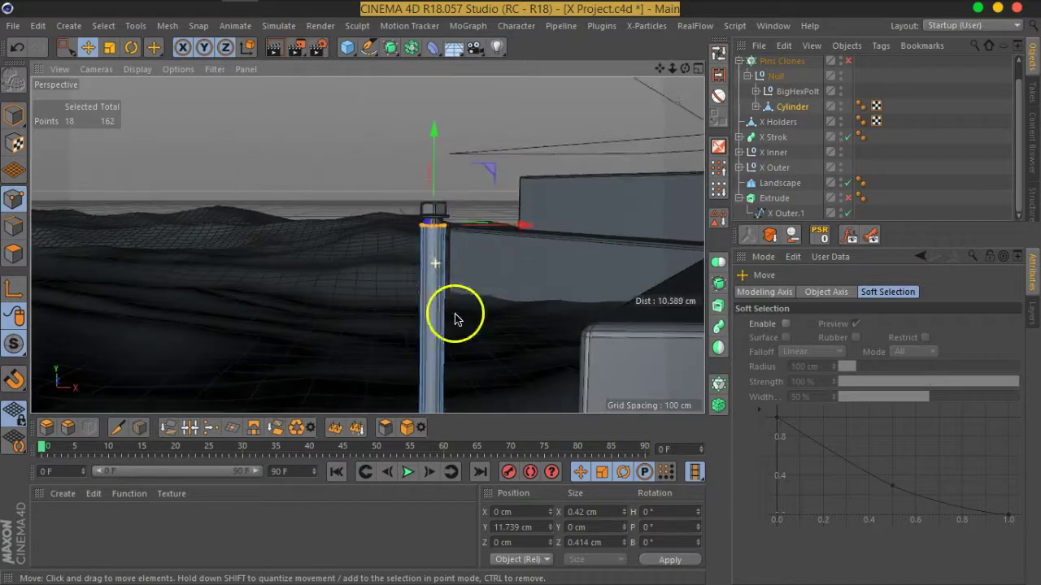
scroll(488, 232, "down", 5)
scroll(469, 244, "up", 5)
scroll(460, 231, "down", 4)
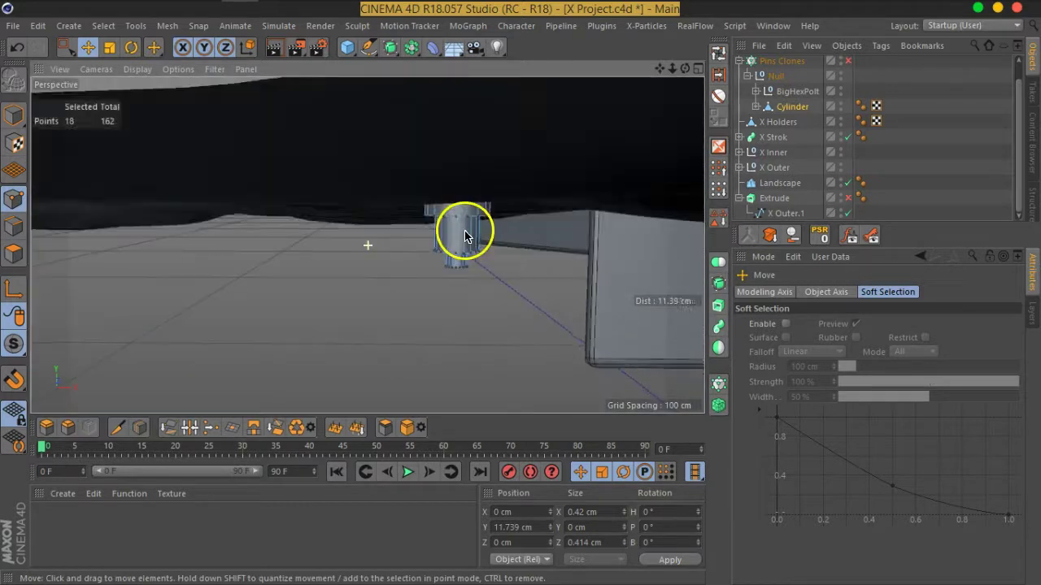
scroll(471, 223, "up", 2)
scroll(468, 195, "up", 1)
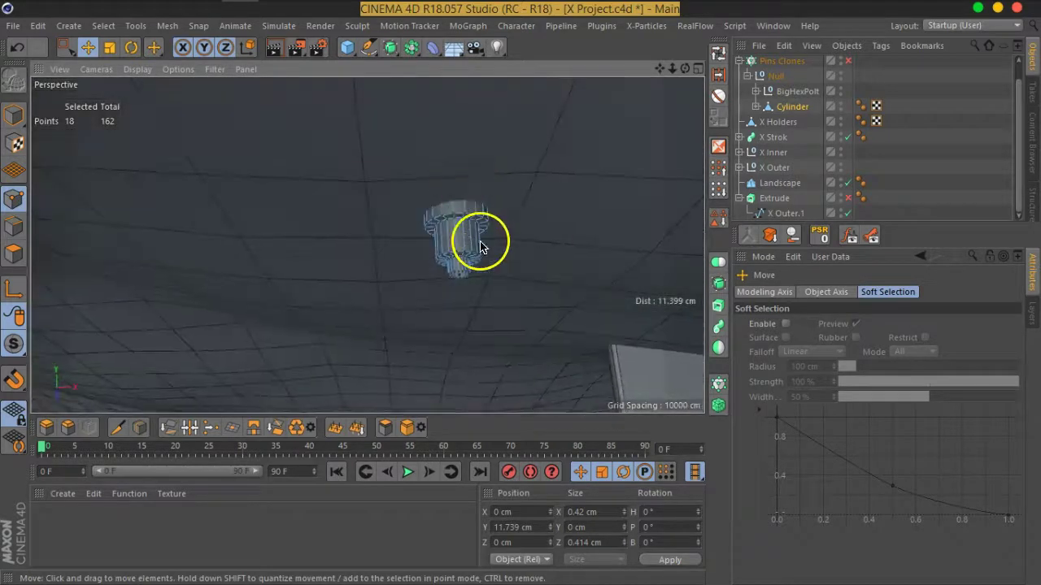
scroll(471, 239, "up", 2)
scroll(470, 244, "up", 3)
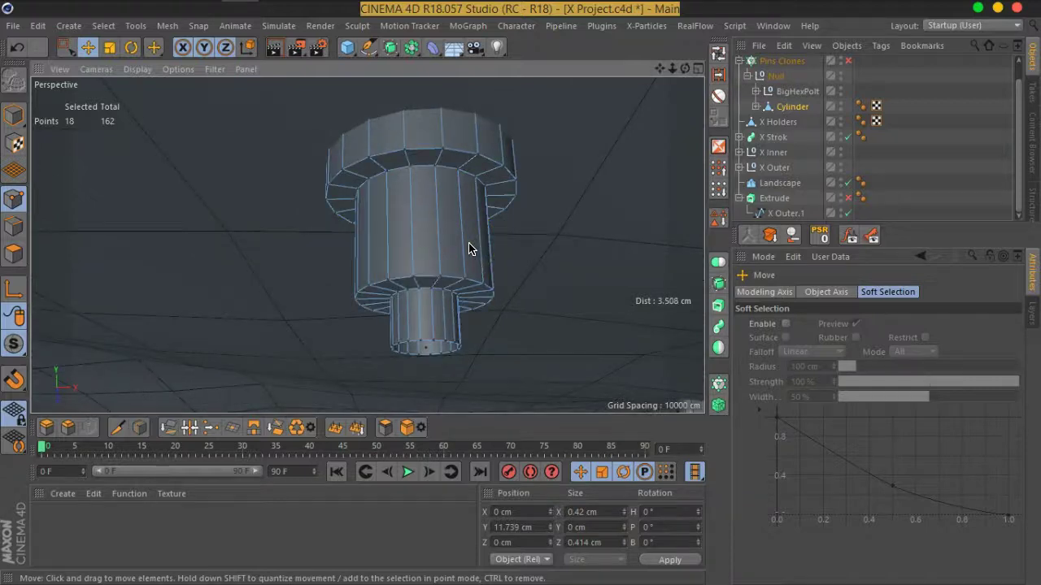
scroll(469, 248, "down", 1)
Re-enable Pins Clones, collapse the Cylinder, and return to Model mode
left_click(848, 61)
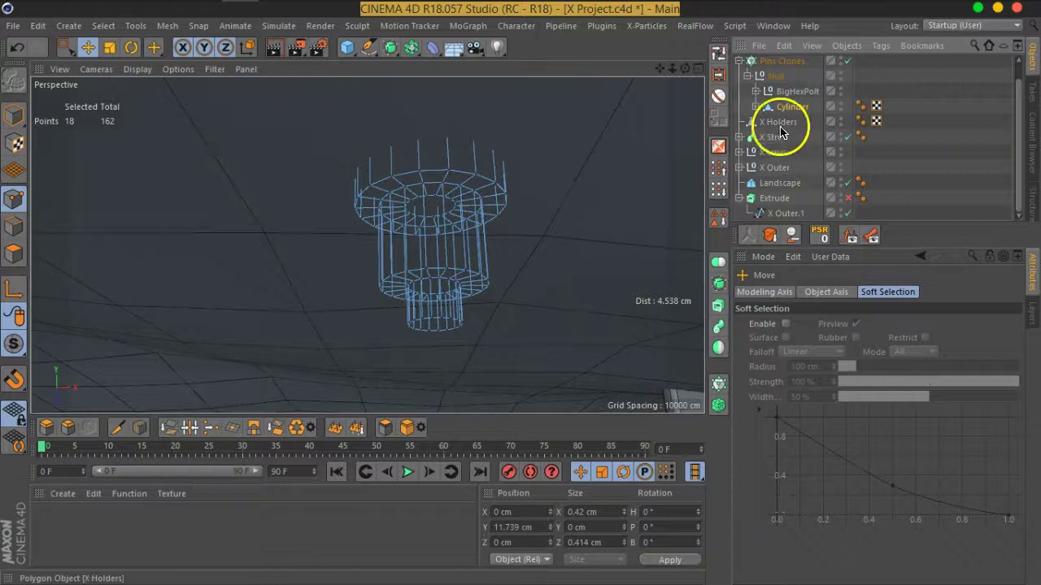
left_click(755, 108)
left_click(756, 112)
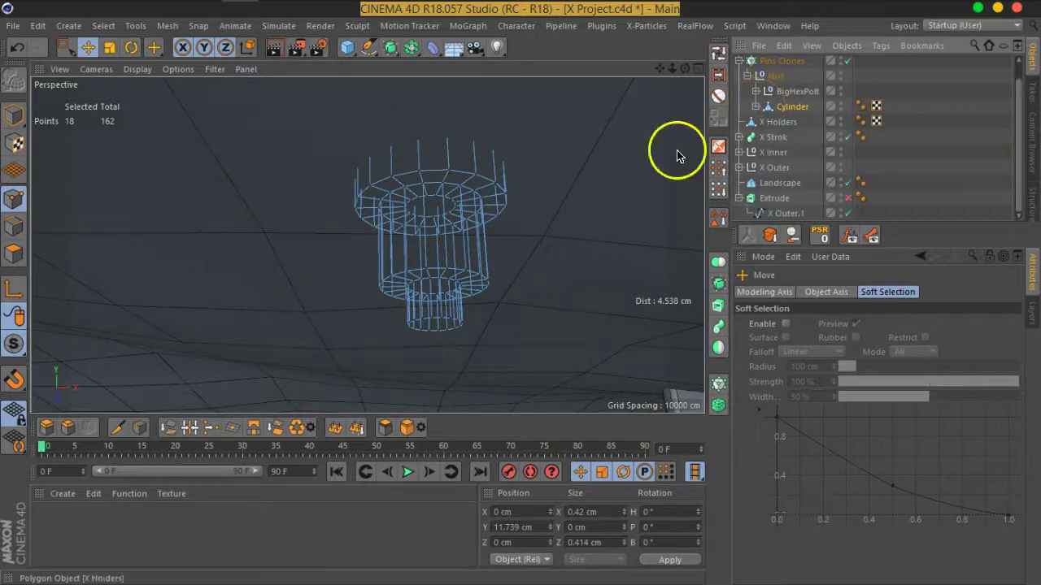
left_click(17, 114)
Turn the star slab Extrude back on and view its edge from a low angle
scroll(320, 212, "down", 10)
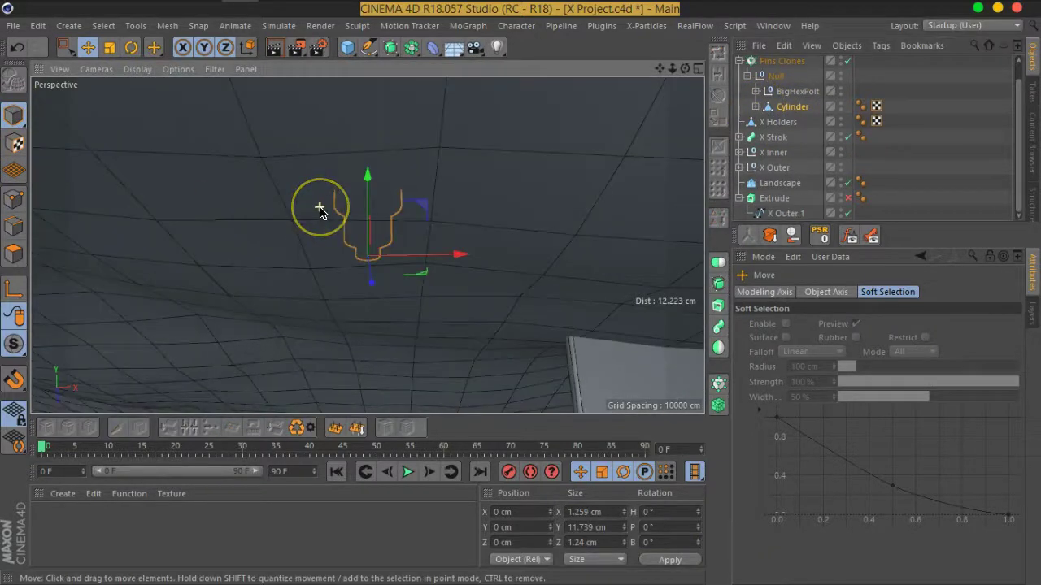
mouse_move(321, 210)
left_mouse_down("alt")
mouse_move(393, 299)
mouse_move(515, 214)
mouse_move(539, 302)
mouse_move(472, 286)
mouse_move(453, 300)
mouse_move(395, 263)
left_mouse_up("alt")
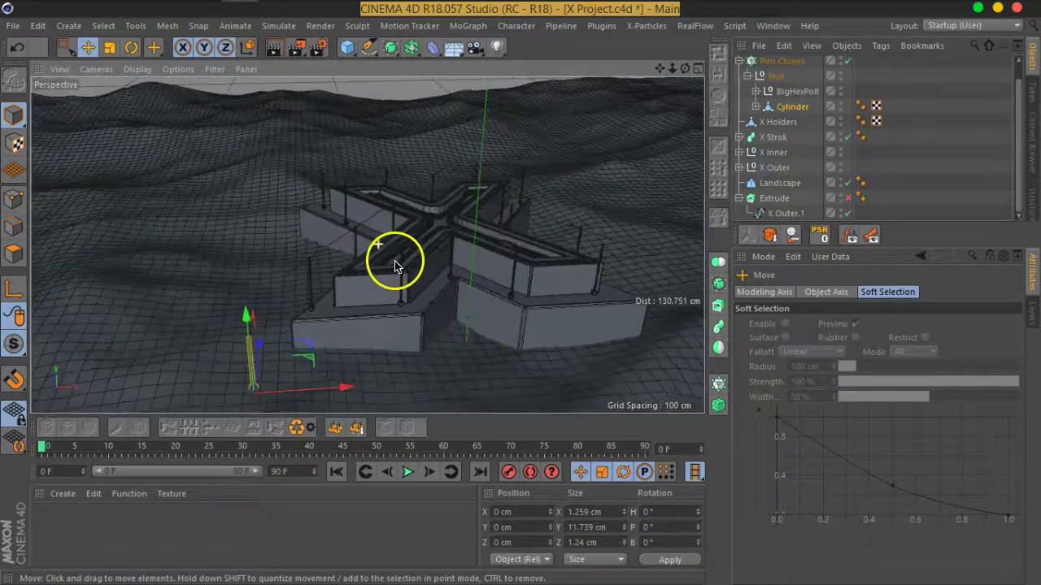
scroll(411, 256, "up", 8)
left_click(847, 200)
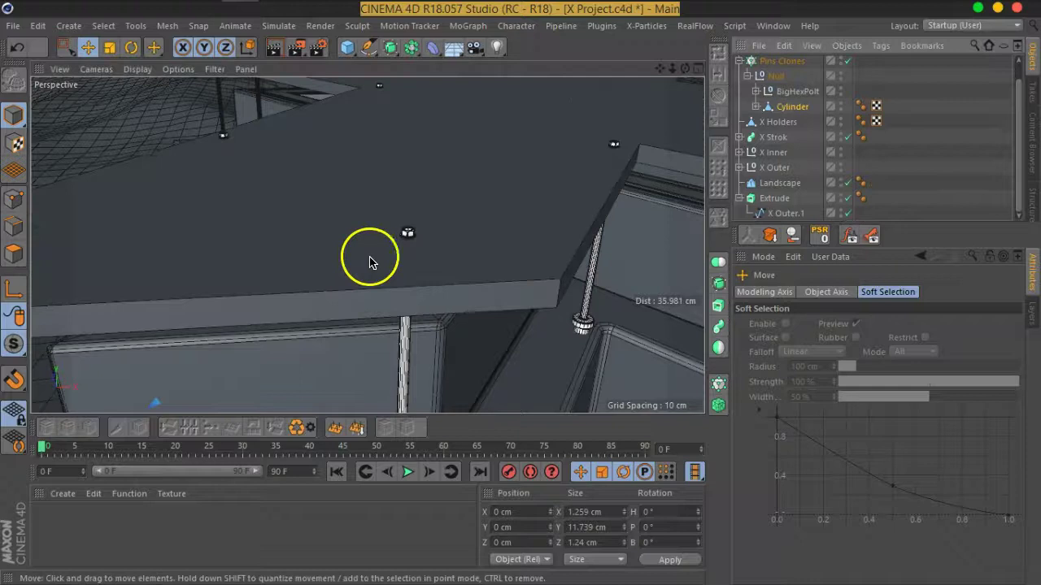
mouse_move(513, 233)
left_mouse_down("alt")
mouse_move(453, 217)
mouse_move(511, 186)
mouse_move(594, 179)
mouse_move(585, 170)
mouse_move(515, 174)
mouse_move(594, 232)
left_mouse_up("alt")
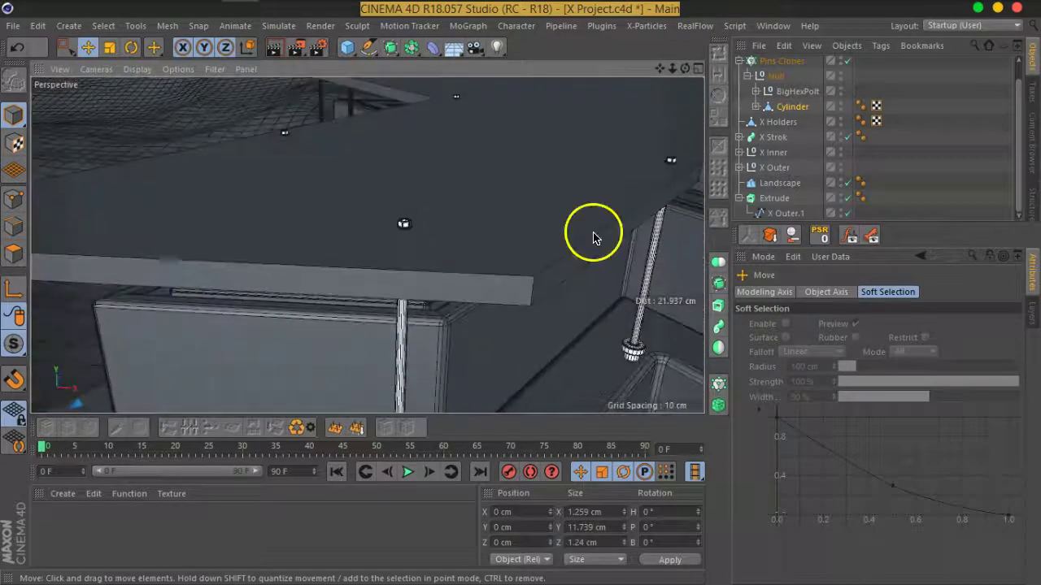
Add a Bevel deformer to the slab's Extrude
left_click(774, 201)
scroll(765, 201, "up", 1)
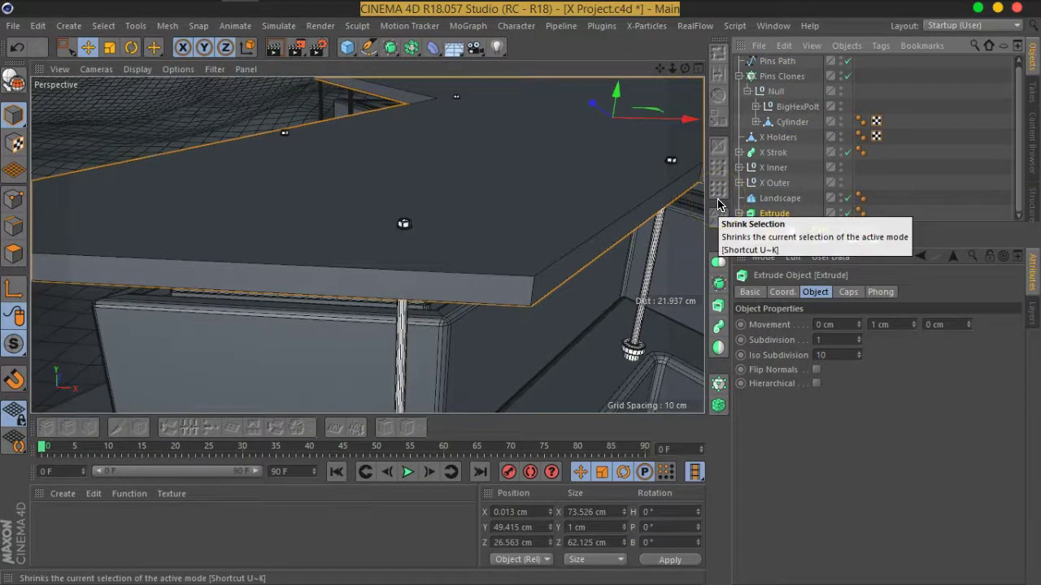
left_click(433, 49)
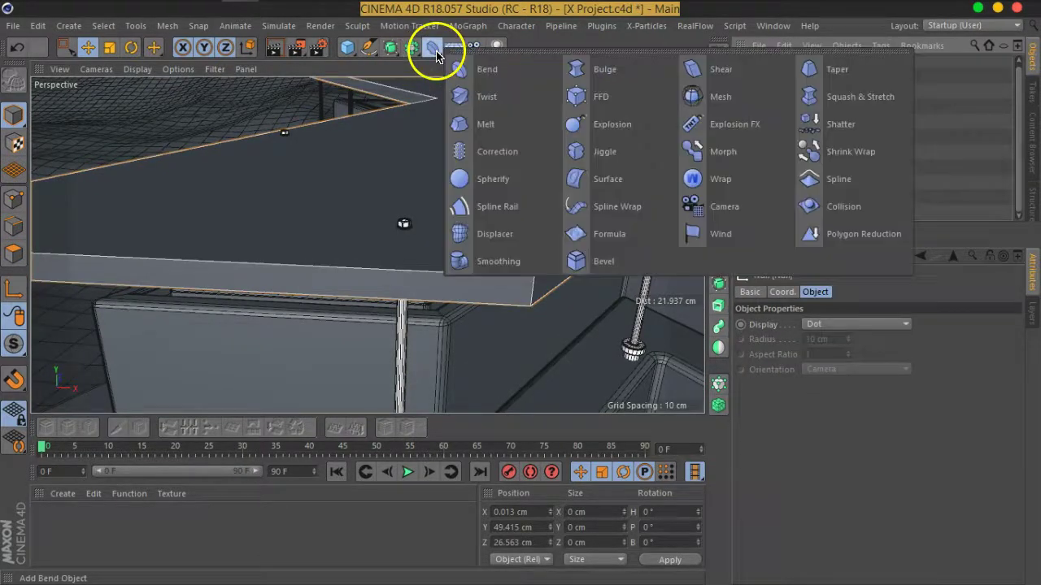
left_click(604, 262)
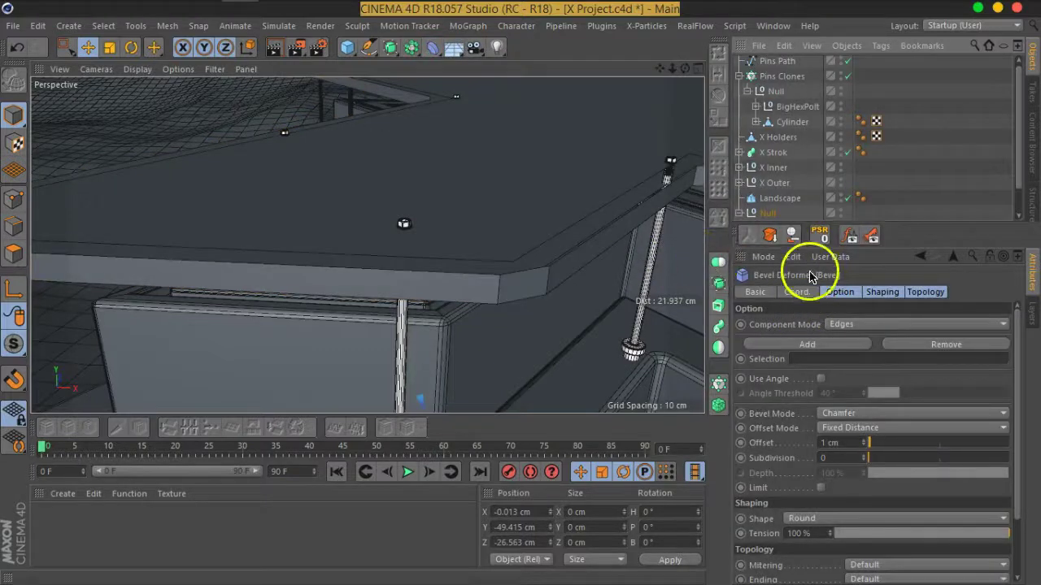
Enable Create Single Object in the Extrude's Caps settings
left_click(772, 214)
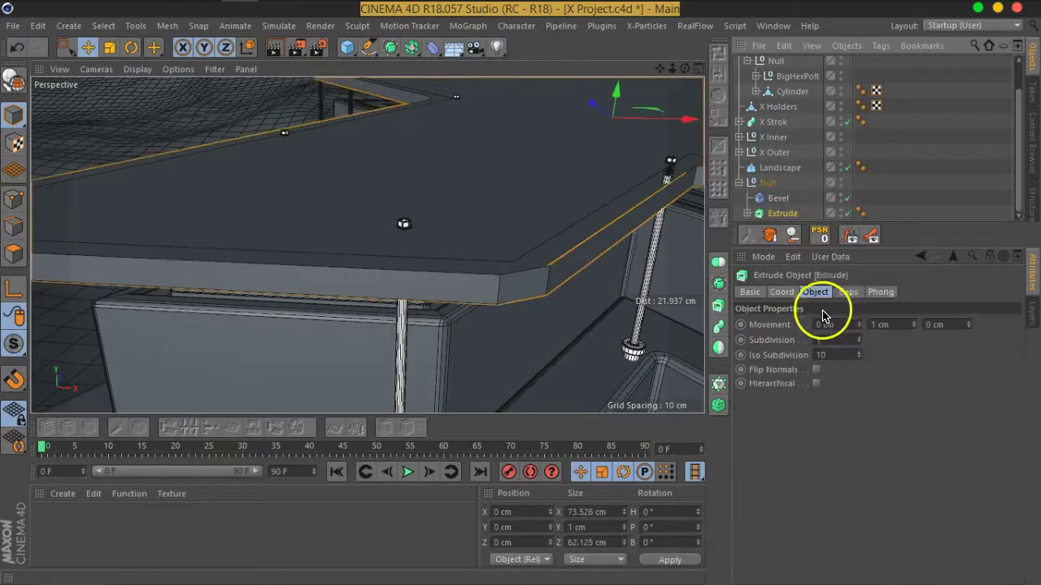
left_click(847, 292)
left_click(867, 496)
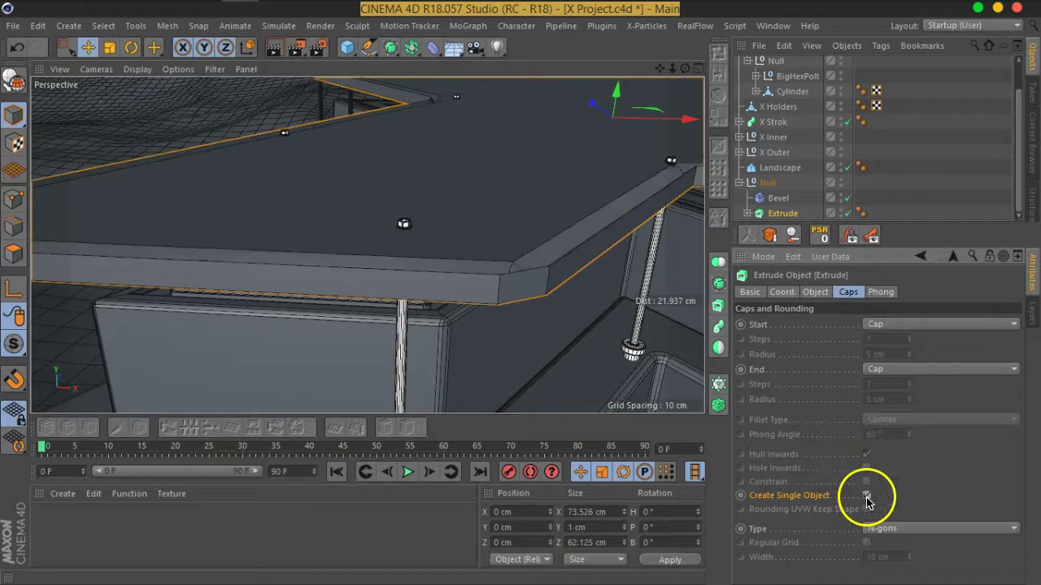
Set the Bevel deformer's offset to 0.2 cm and subdivision to 3
left_click(778, 197)
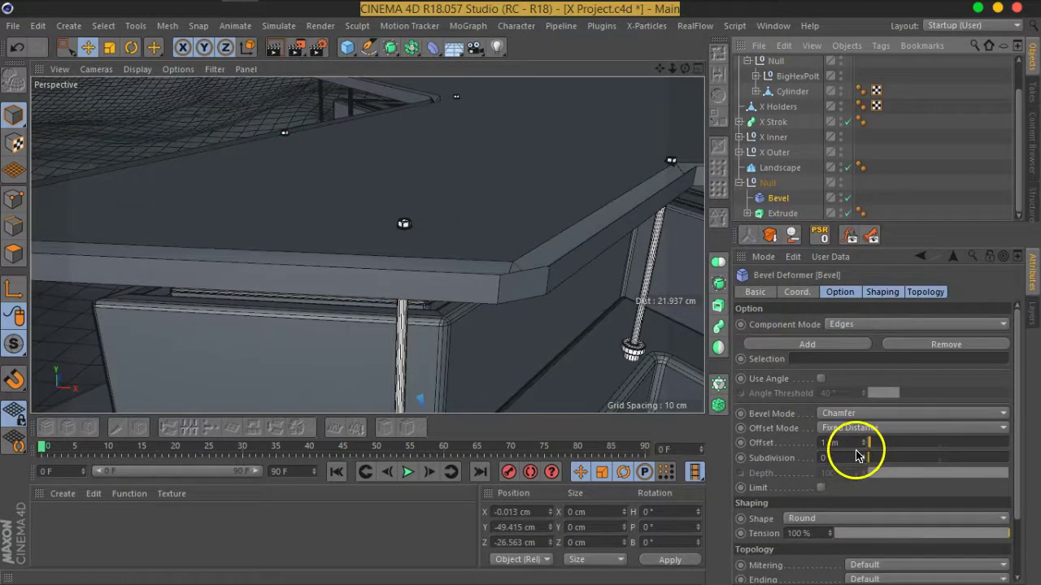
left_click_drag(863, 458, 864, 460)
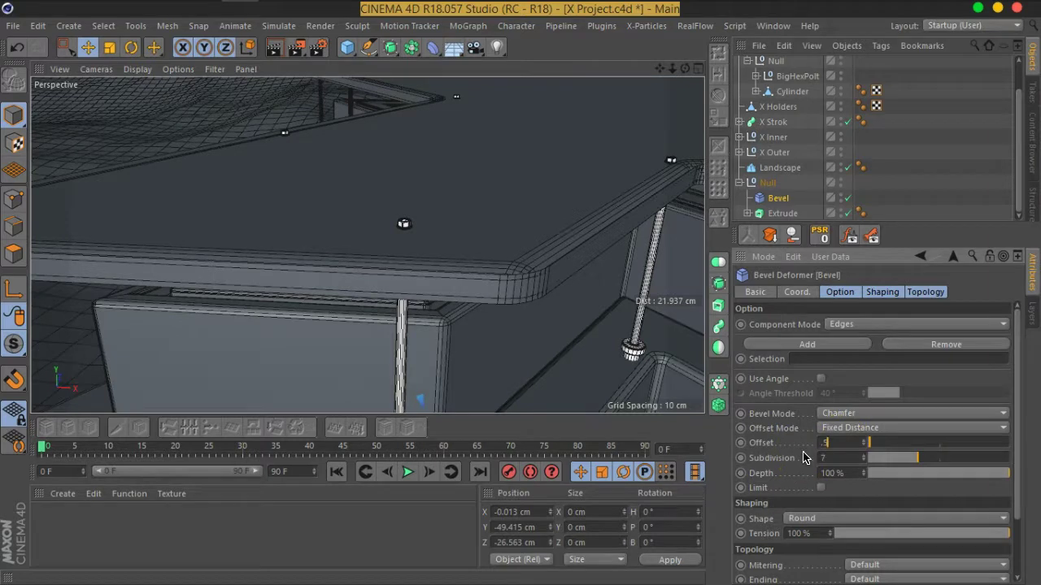
key("Return")
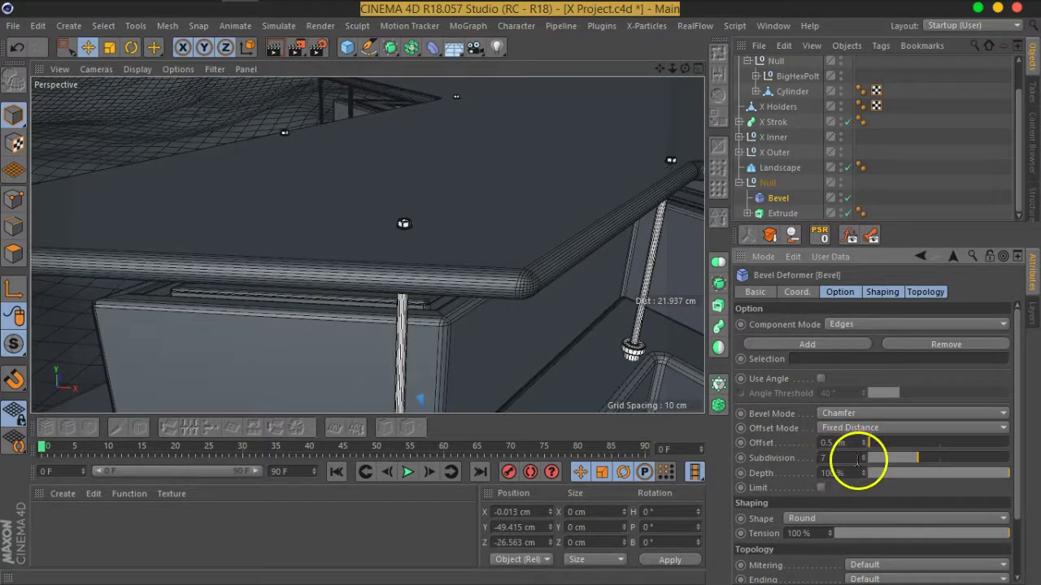
left_click_drag(866, 466, 842, 455)
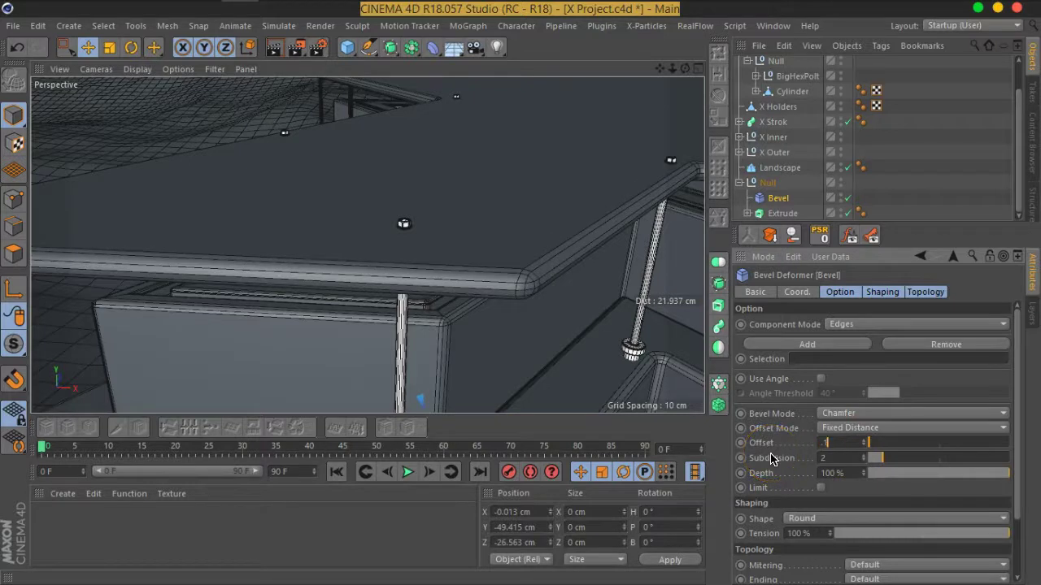
key("Return")
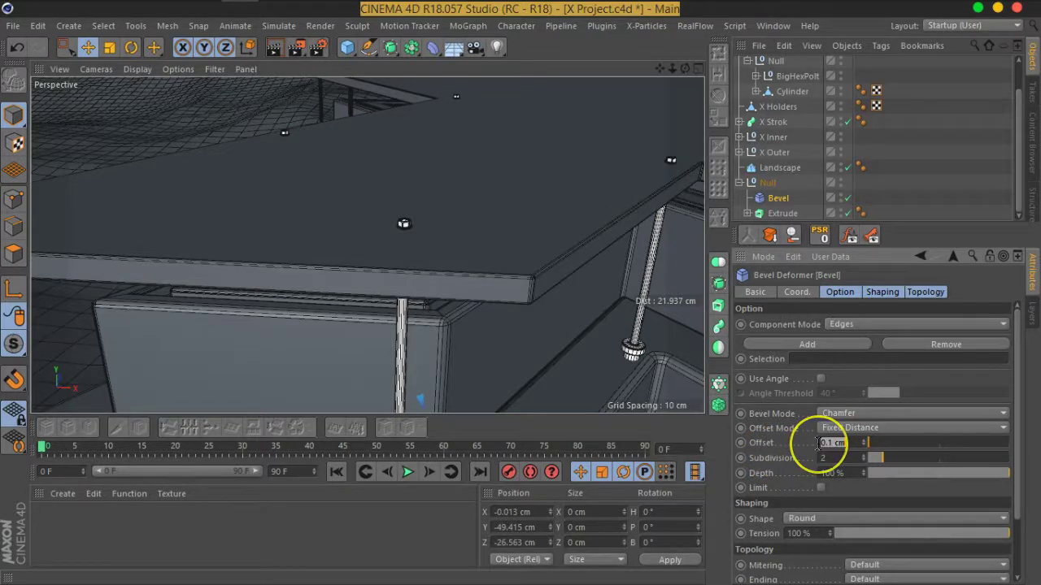
type("0.2")
key("Return")
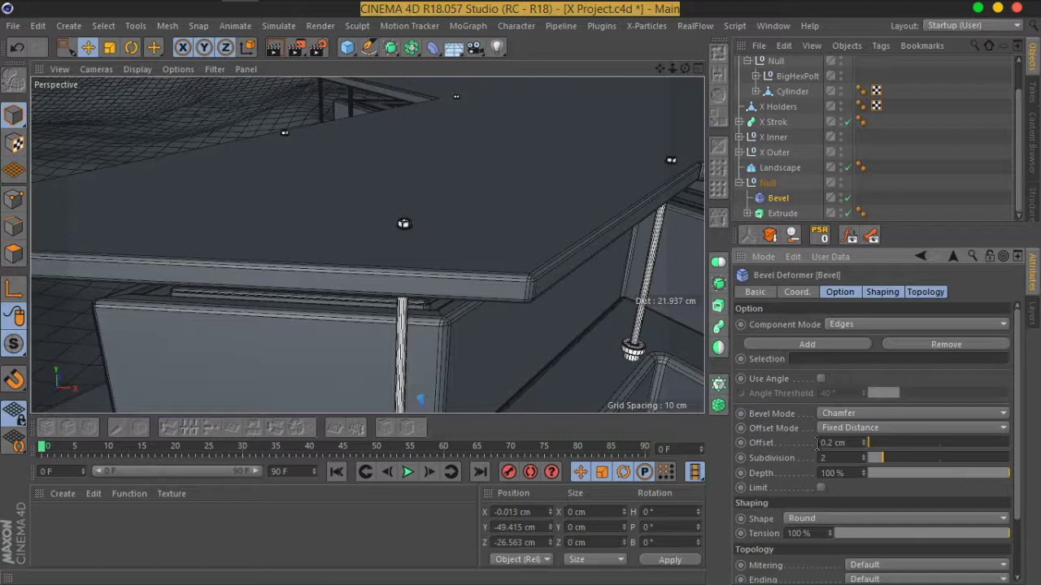
left_click(864, 455)
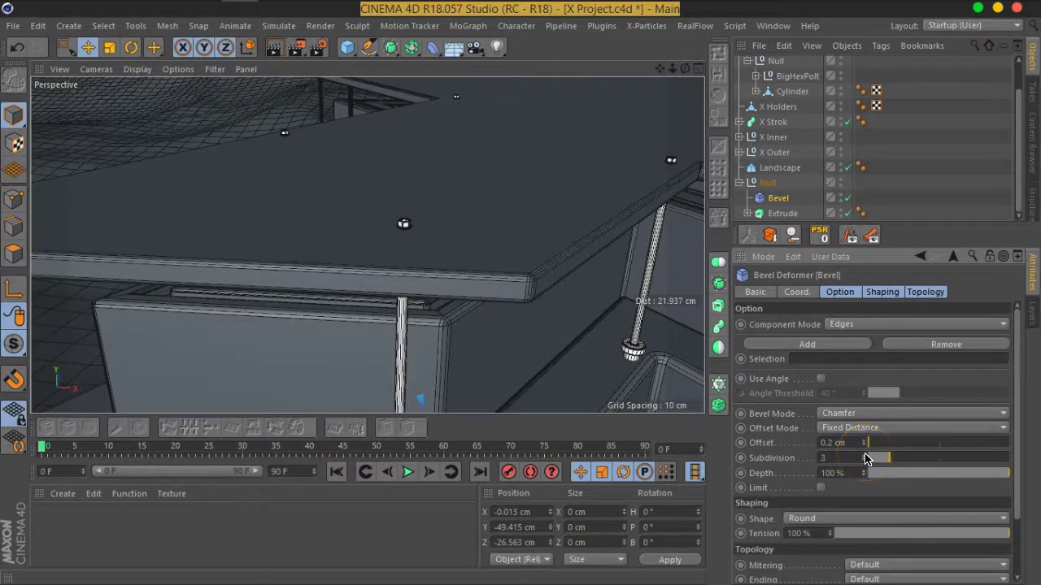
left_click(929, 202)
Rename the null below Landscape to X Glass
scroll(474, 214, "down", 3)
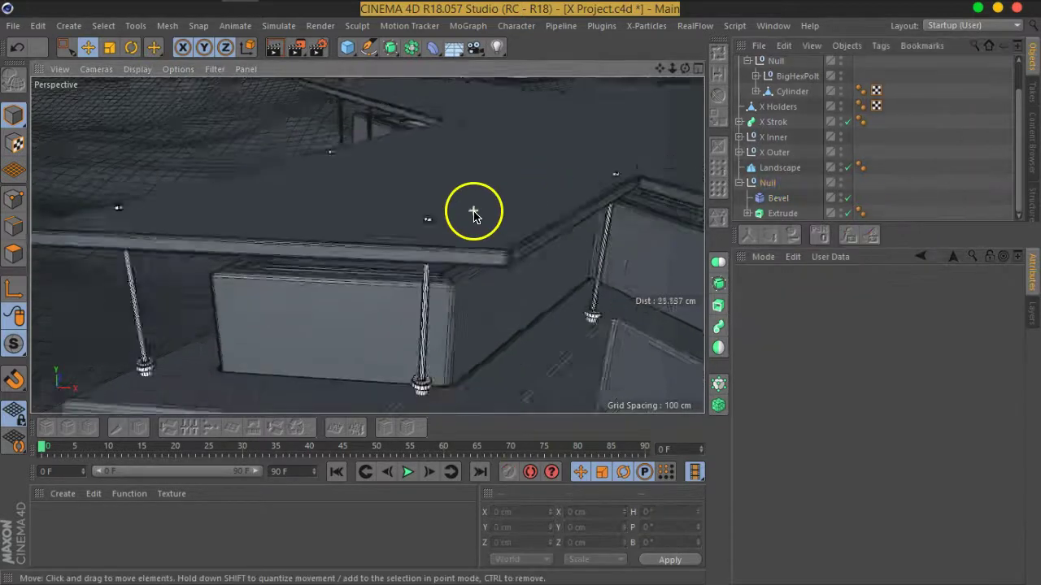
scroll(474, 214, "down", 3)
left_click_drag(569, 186, 488, 262, "alt")
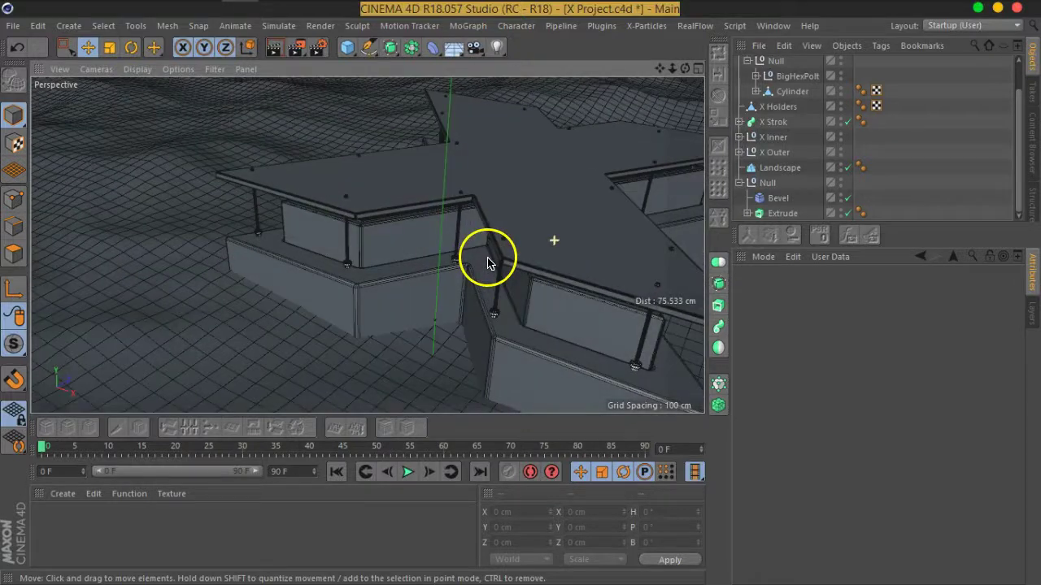
scroll(739, 191, "up", 2)
double_click(770, 213)
type("X Glas")
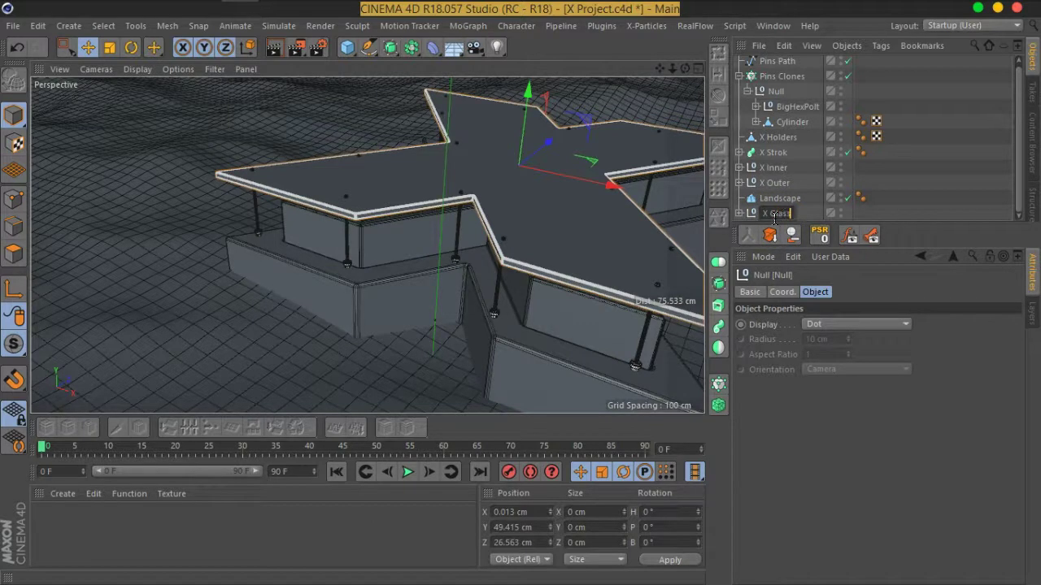
key("Return")
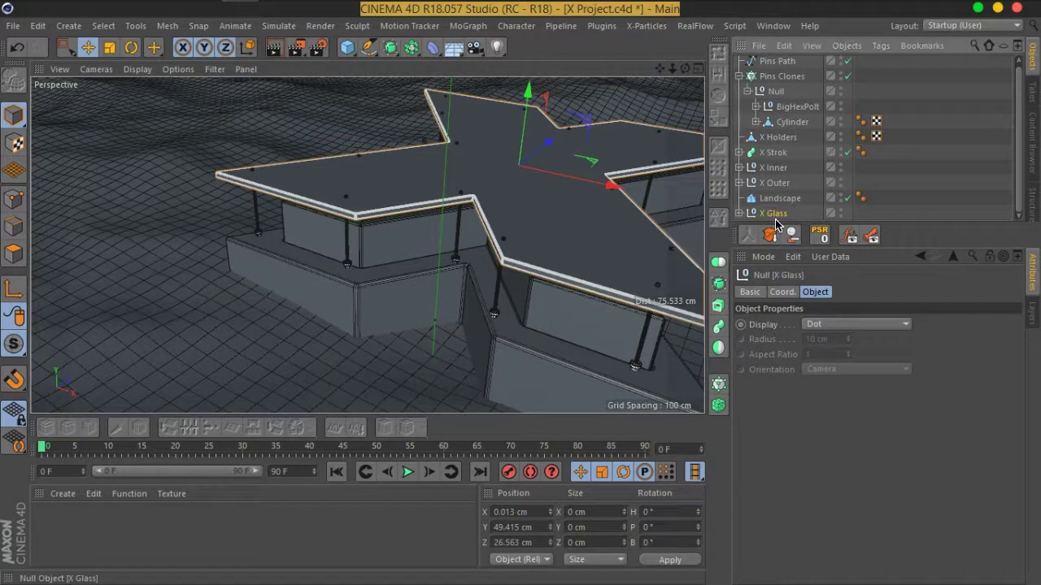
Move X Glass, X Holders and X Strok up under Pins Path in the hierarchy
left_click_drag(845, 225, 837, 281)
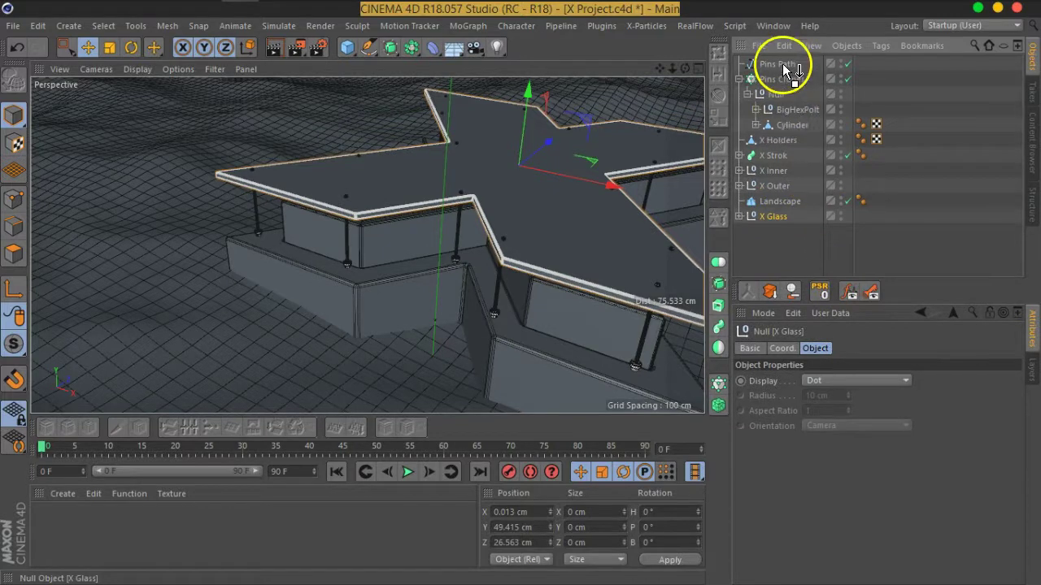
left_click_drag(789, 72, 752, 81)
left_click(768, 204)
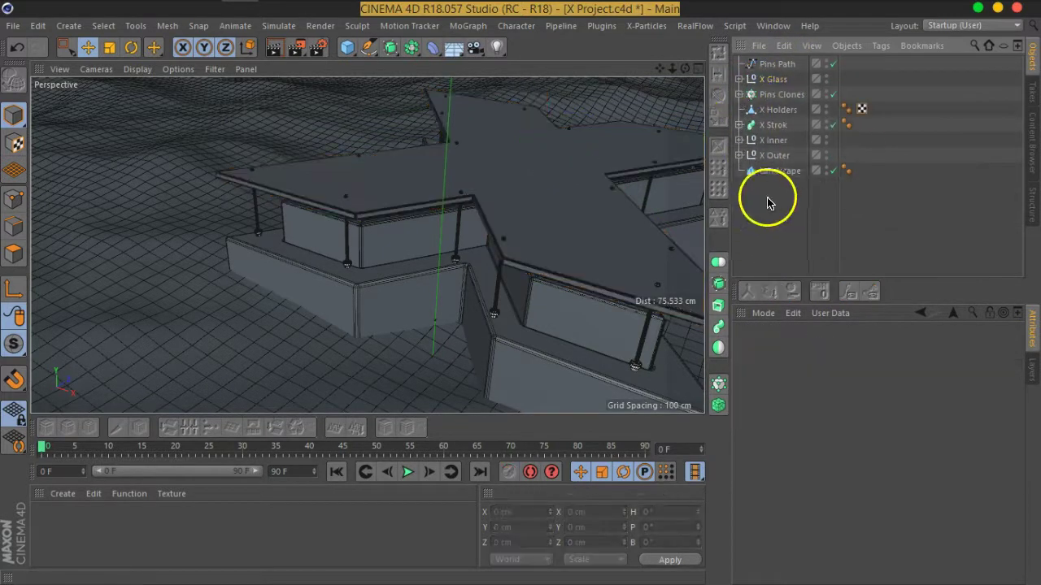
left_click(774, 126)
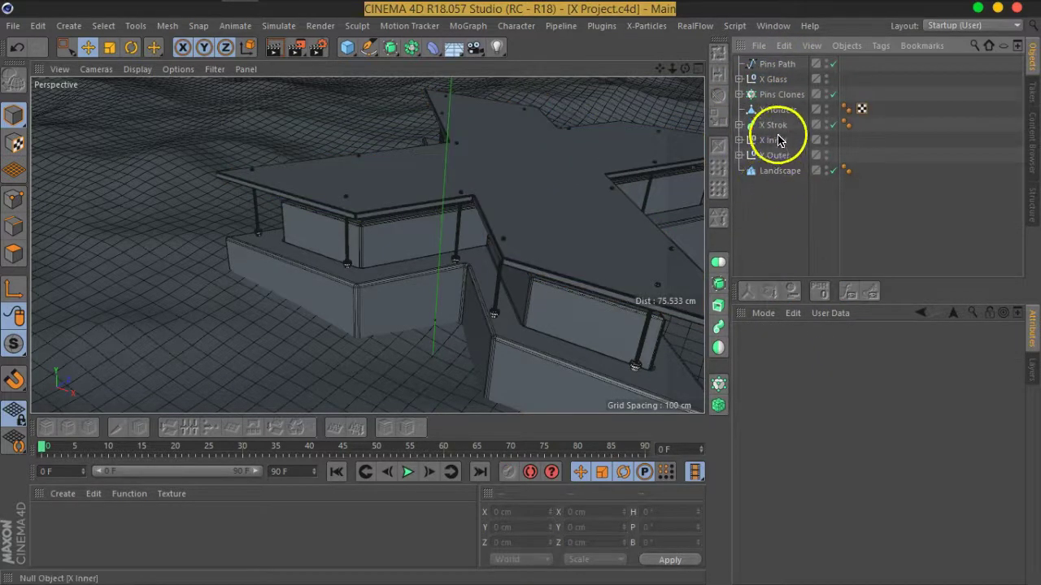
left_click(777, 110, "ctrl")
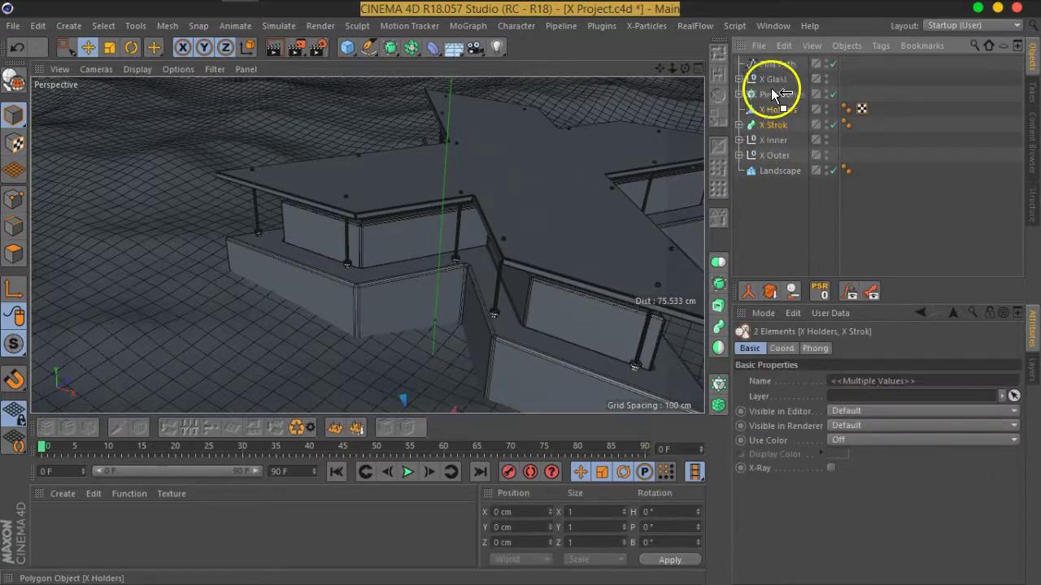
left_click_drag(776, 112, 765, 72)
left_click(768, 226)
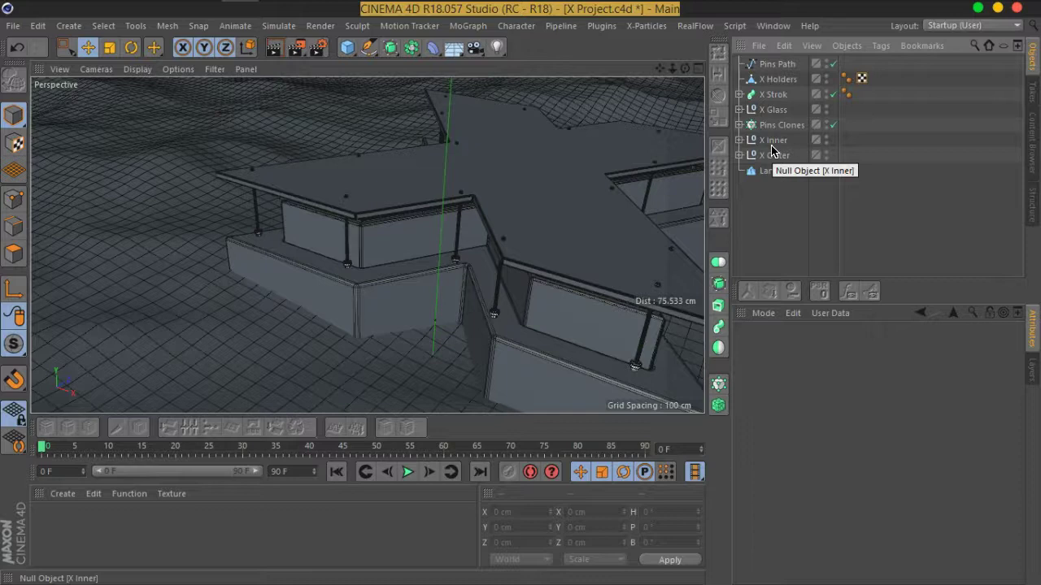
left_click(523, 203)
left_click(543, 303)
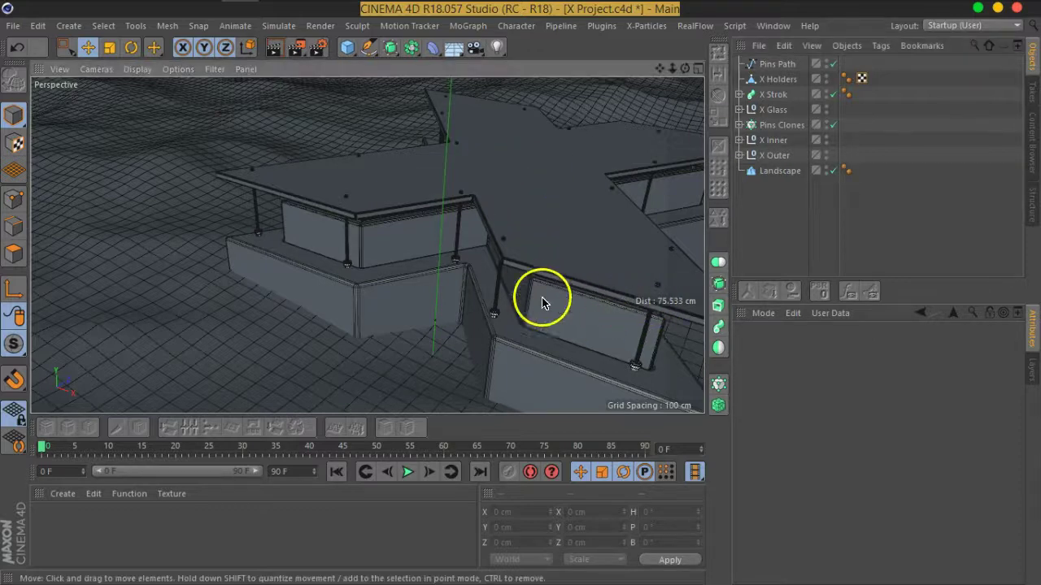
mouse_move(568, 303)
left_mouse_down("alt")
mouse_move(411, 279)
mouse_move(460, 297)
mouse_move(495, 290)
mouse_move(499, 319)
mouse_move(540, 326)
left_mouse_up("alt")
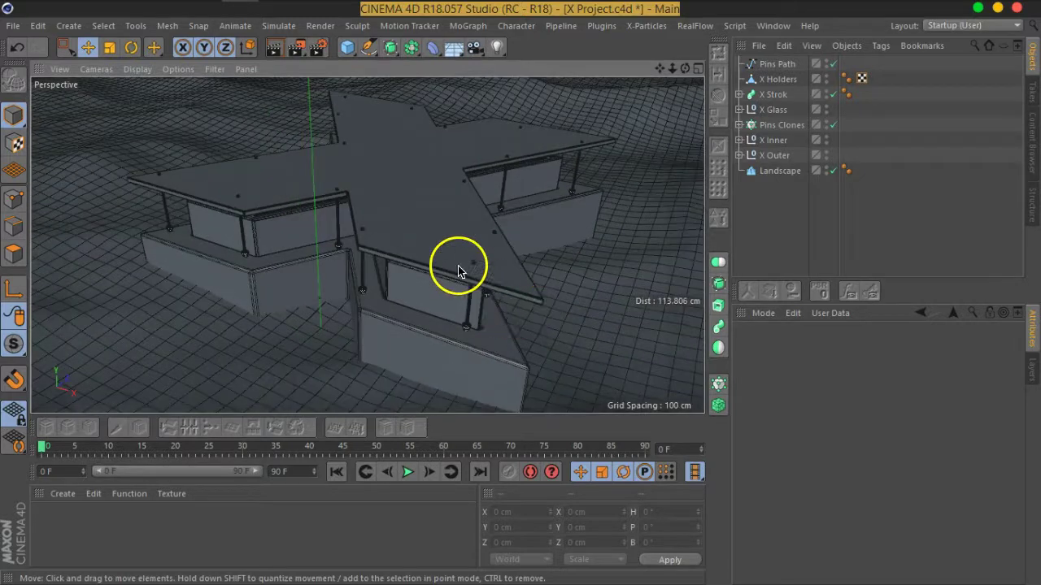
scroll(503, 296, "up", 3)
Inspect X Outer's contents and select the X Outer group
mouse_move(502, 296)
left_mouse_down("alt")
mouse_move(539, 263)
mouse_move(559, 299)
mouse_move(558, 275)
left_mouse_up("alt")
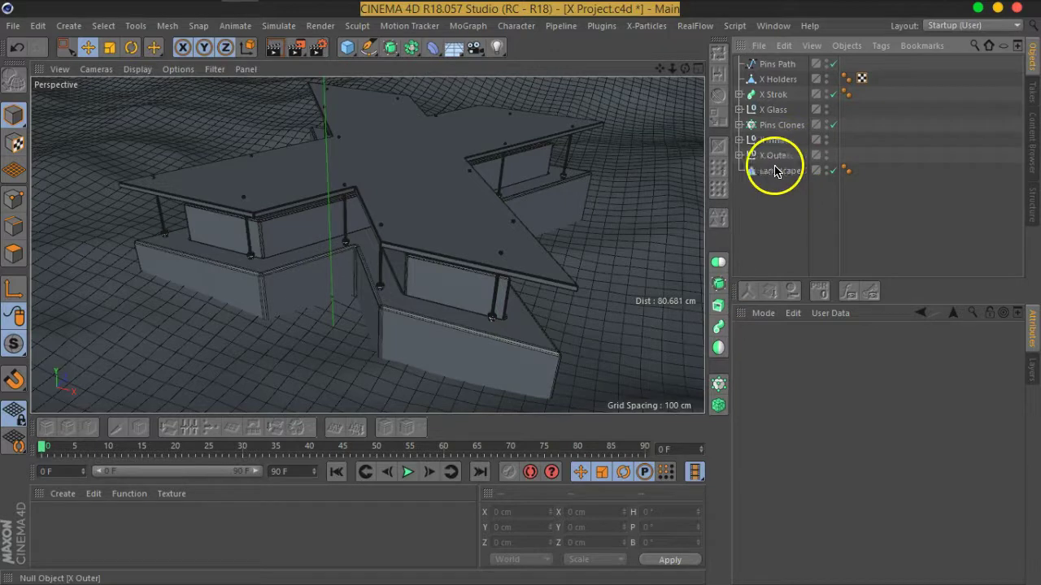
left_click(739, 155)
left_click(772, 185)
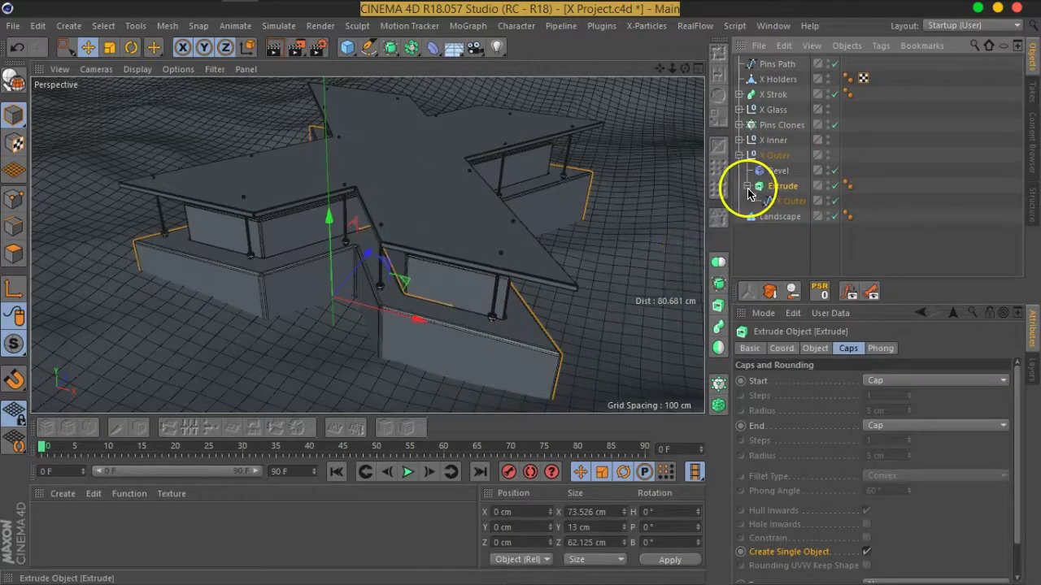
left_click(747, 187)
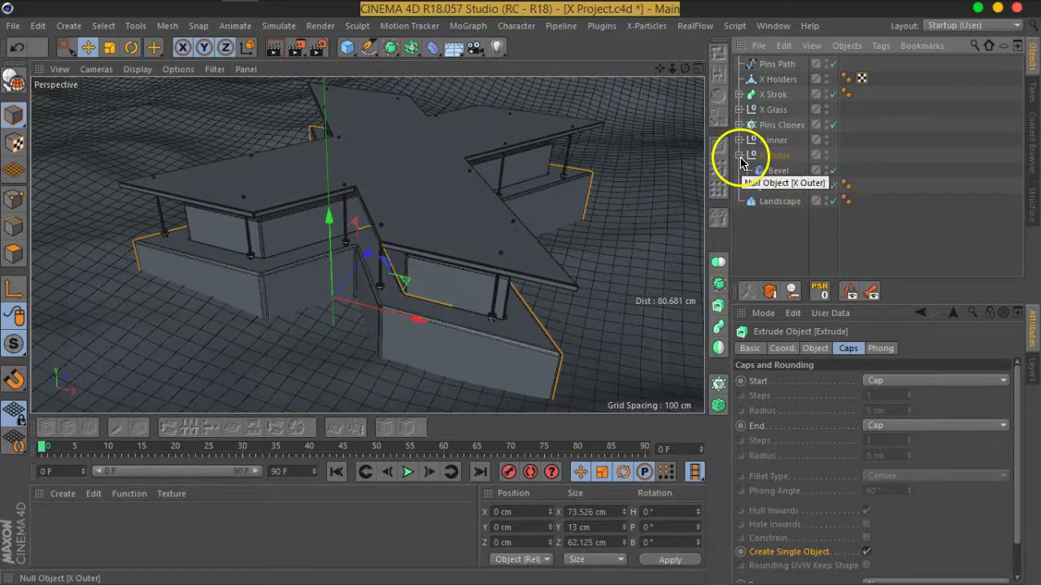
left_click(739, 155)
left_click(771, 156)
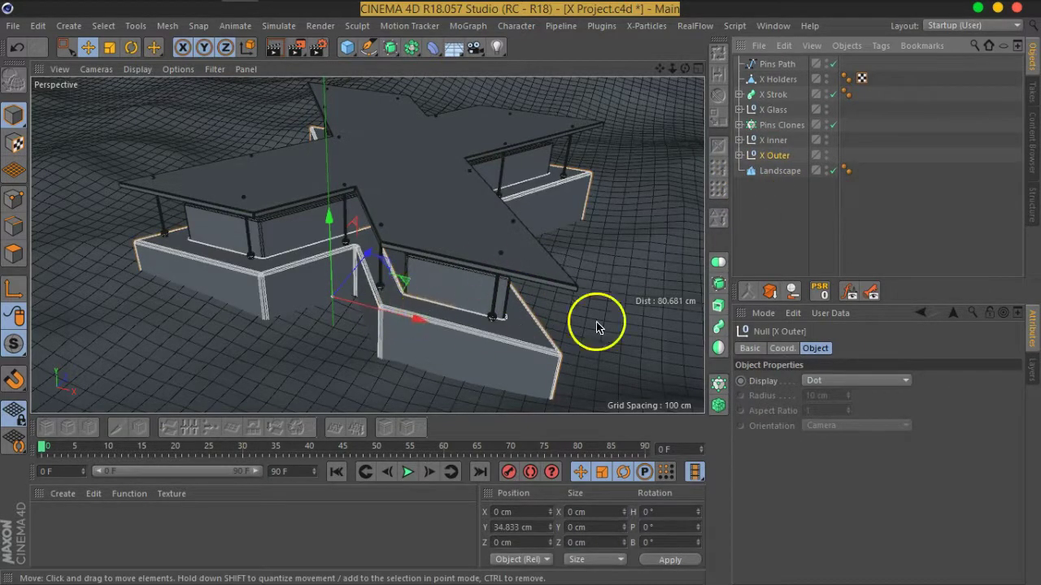
Bake X Outer into an editable copy with Current State to Object and show the Layers list
right_click(771, 166)
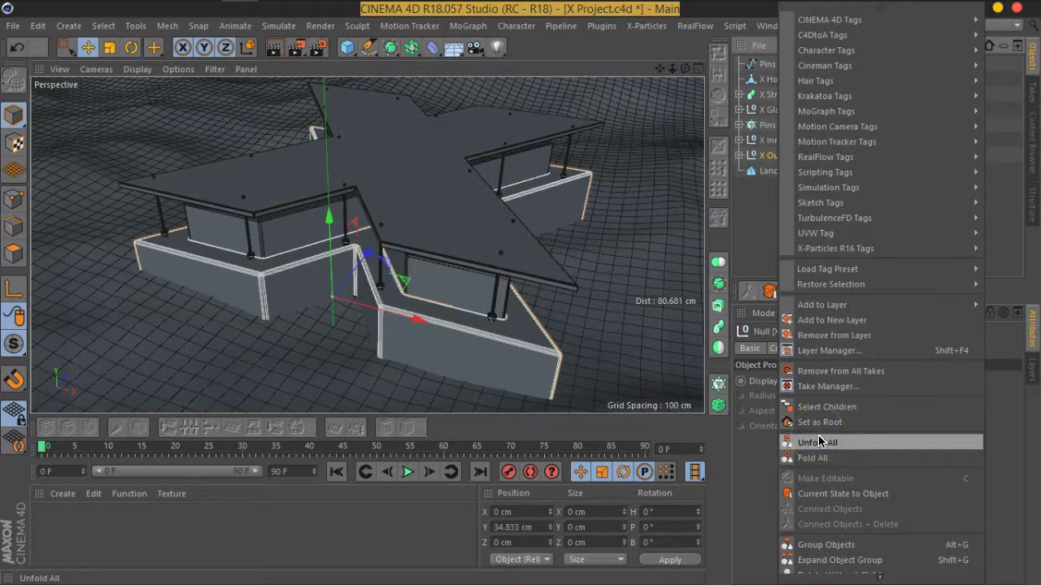
left_click(838, 493)
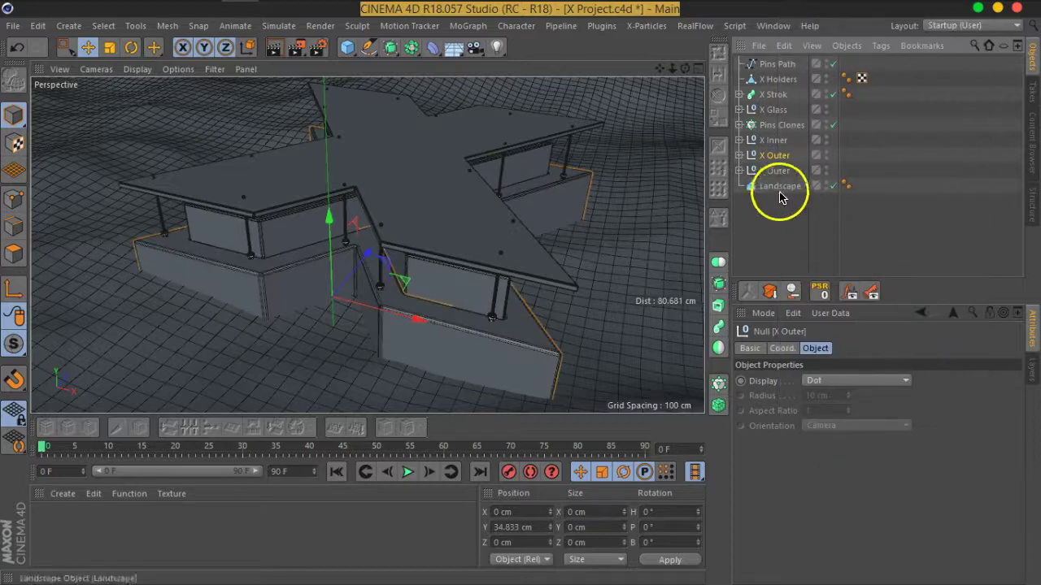
left_click(739, 170)
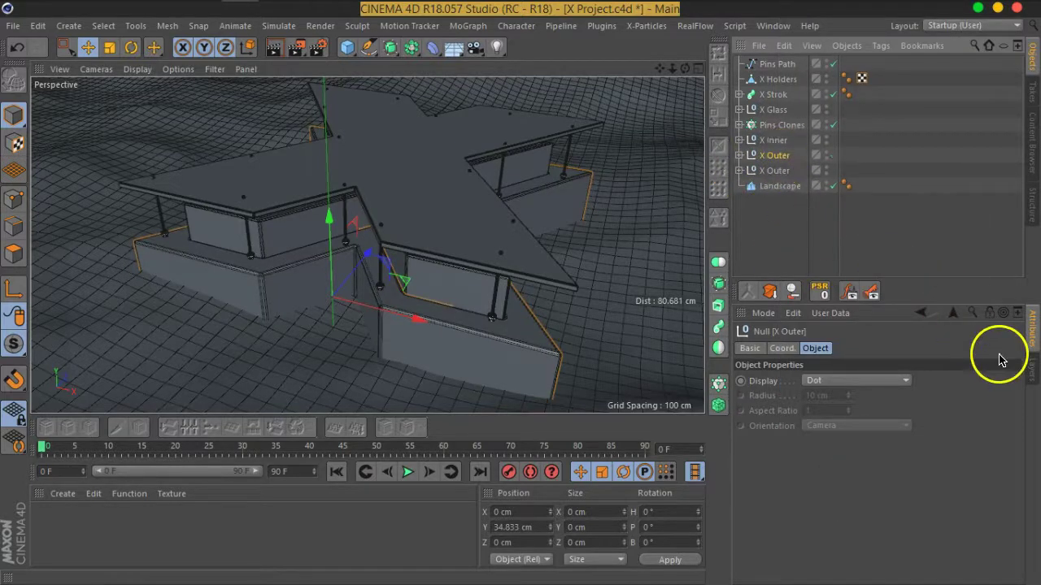
left_click(1029, 376)
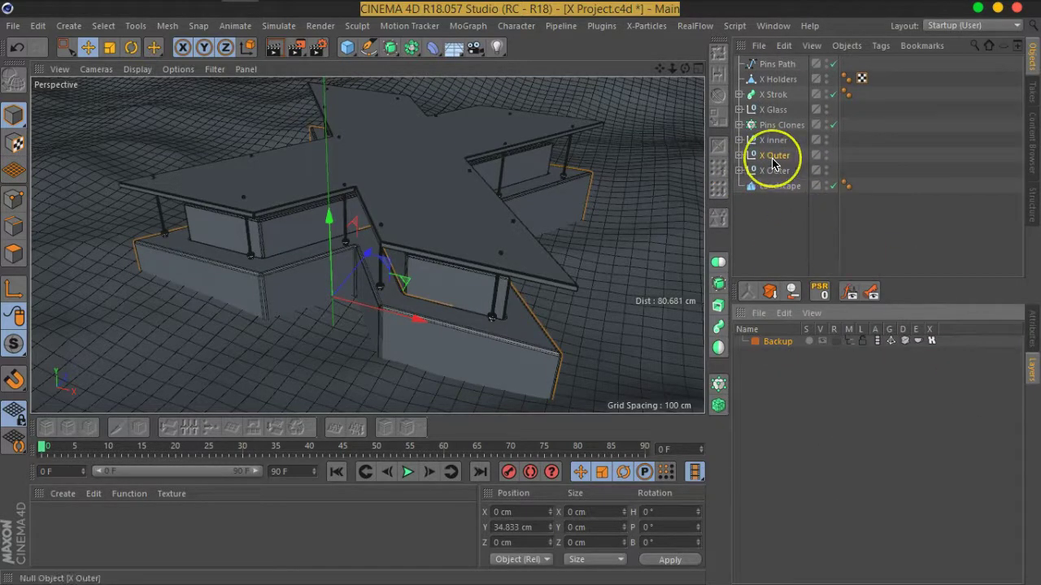
Put the original X Outer on the Backup layer and select its Extrude in Polygons mode
left_click_drag(785, 341, 784, 344)
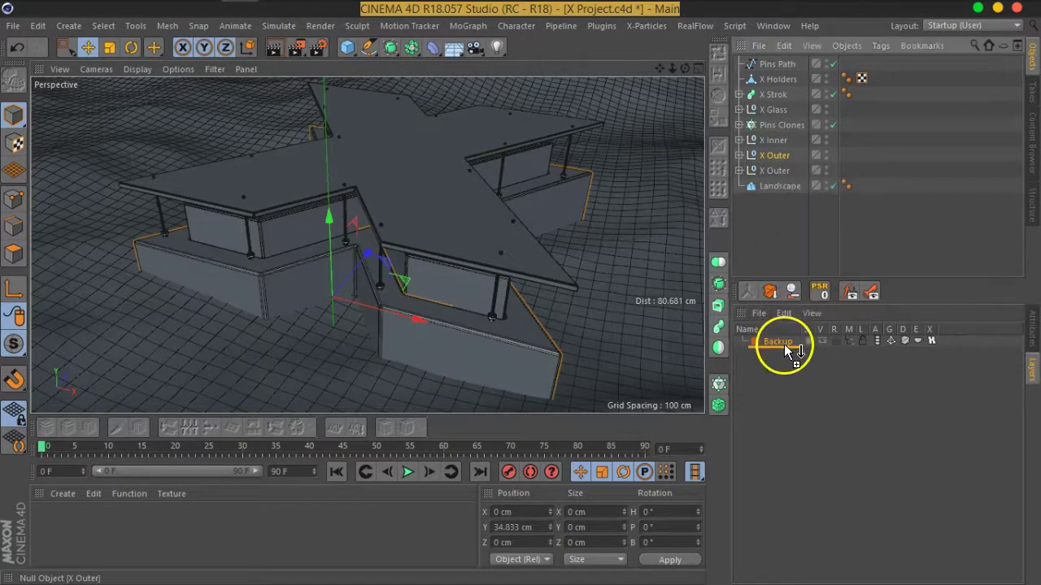
left_click(740, 154)
left_click(782, 175)
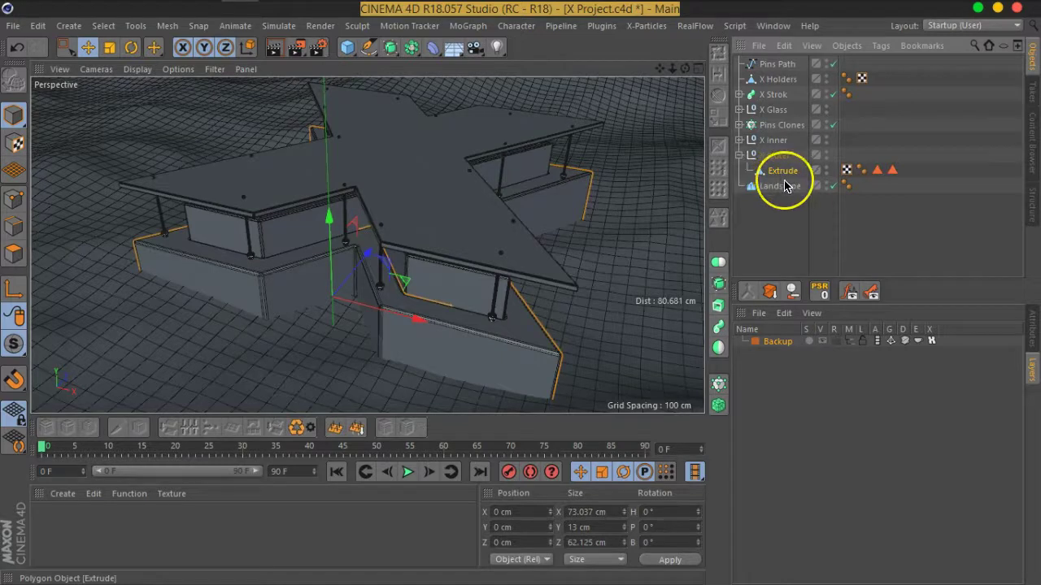
left_click(105, 26)
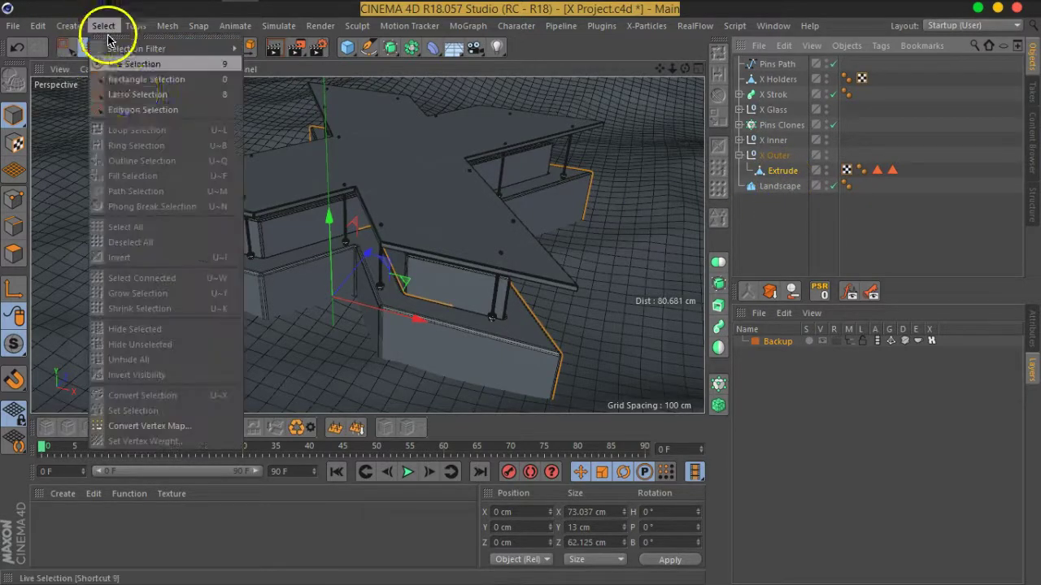
left_click(529, 233)
left_click(13, 253)
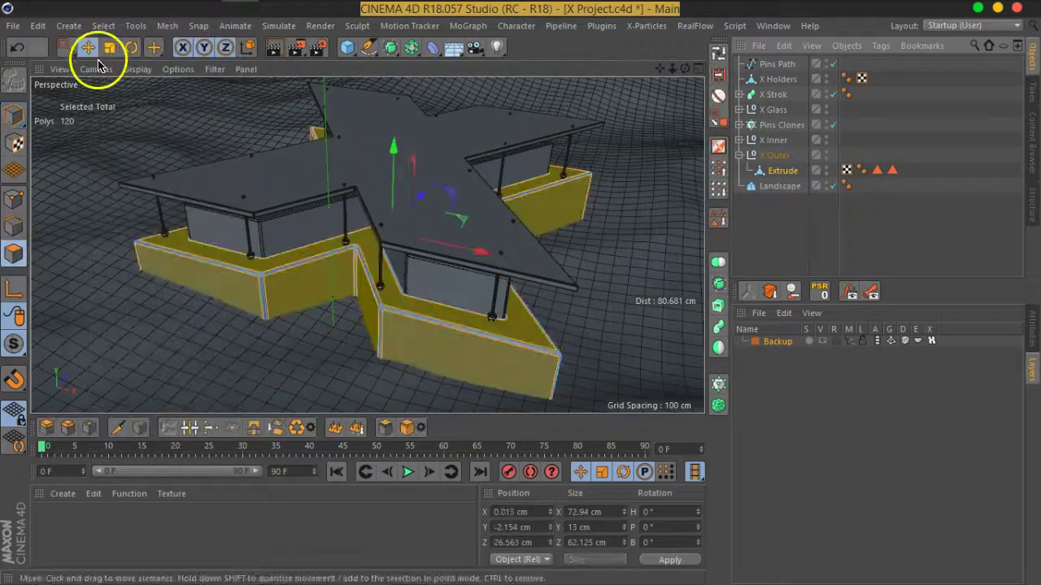
Loop-select the Extrude's outer side-wall polygons
left_click(103, 25)
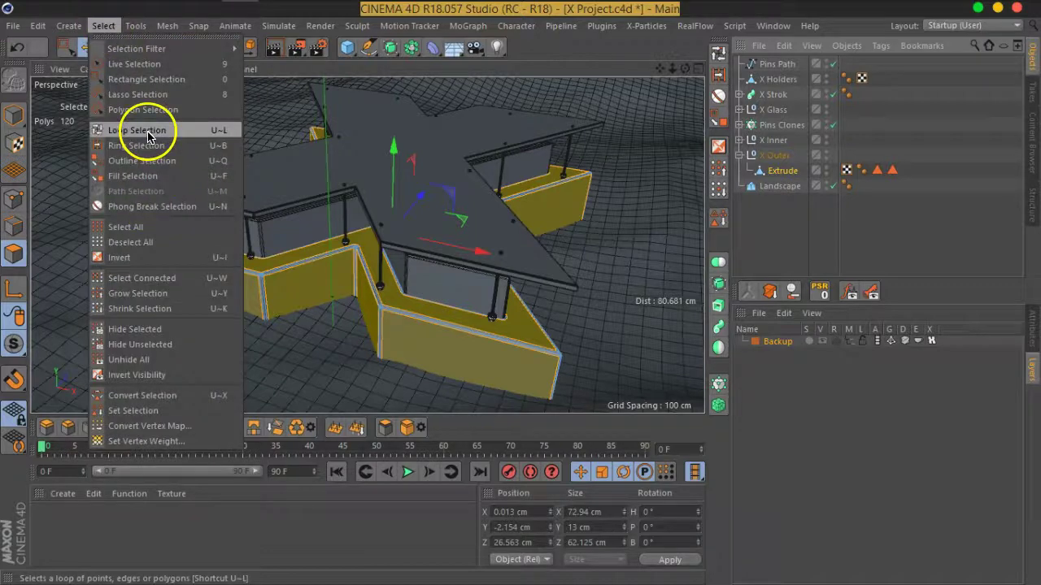
left_click(148, 137)
left_click(418, 347)
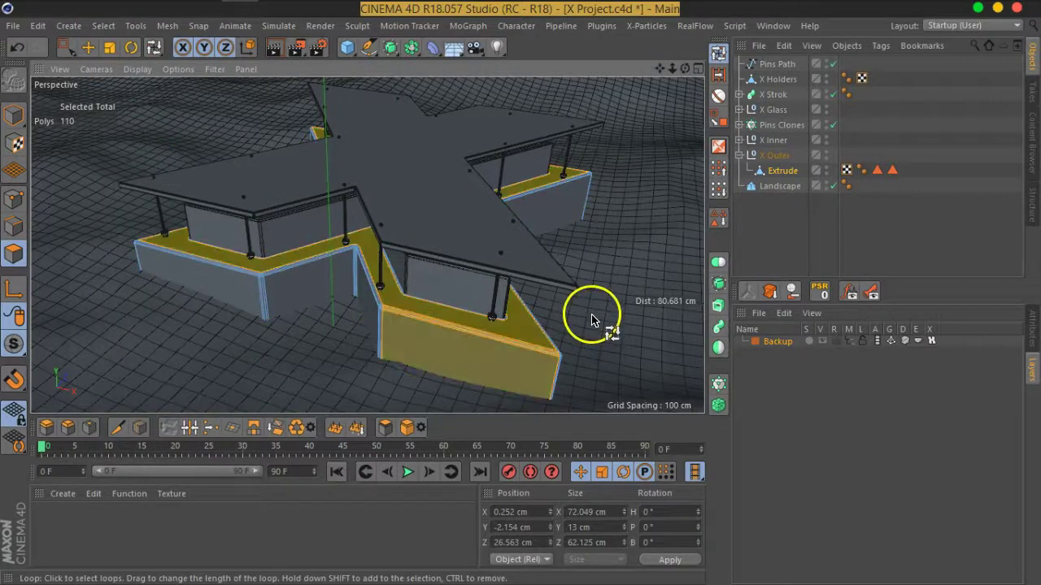
left_click(556, 391)
mouse_move(616, 321)
left_mouse_down("alt")
mouse_move(529, 325)
mouse_move(518, 290)
mouse_move(530, 305)
left_mouse_up("alt")
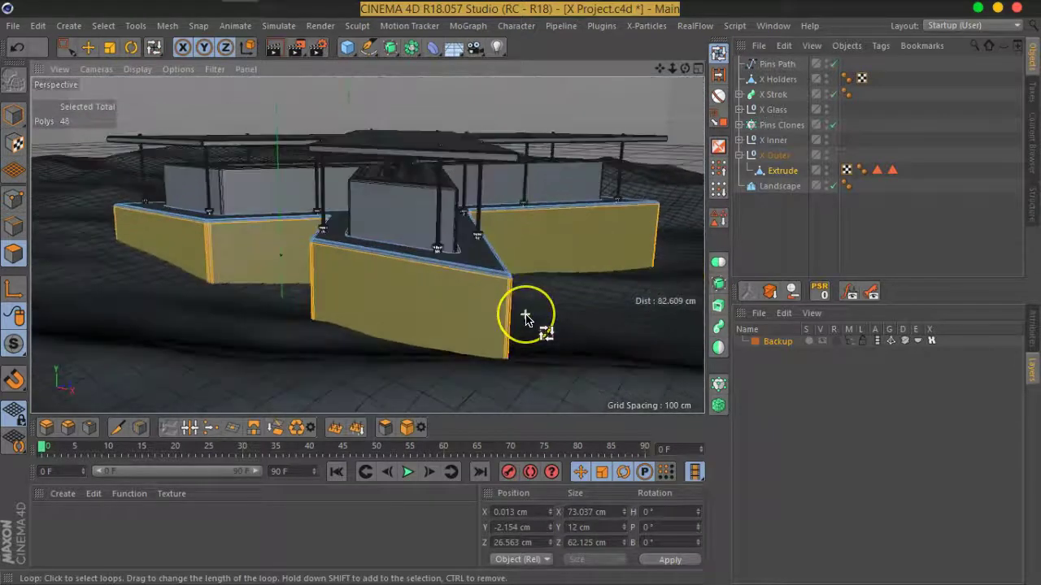
scroll(529, 313, "up", 5)
right_click(435, 321)
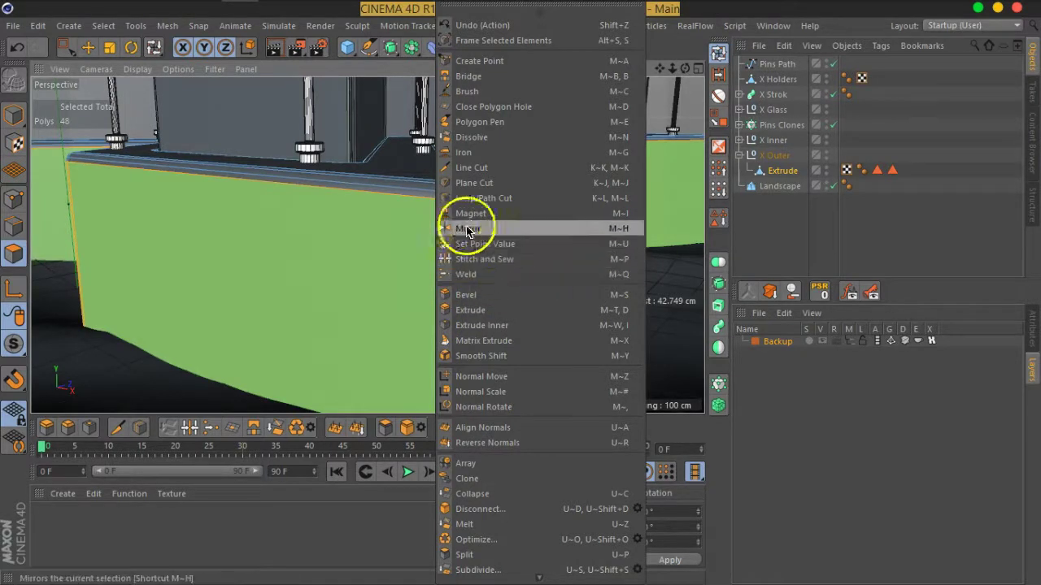
Plane-cut horizontal loops around the X Outer wall, placing the latest at 52.361% offset
left_click(481, 190)
left_click_drag(478, 343, 477, 320)
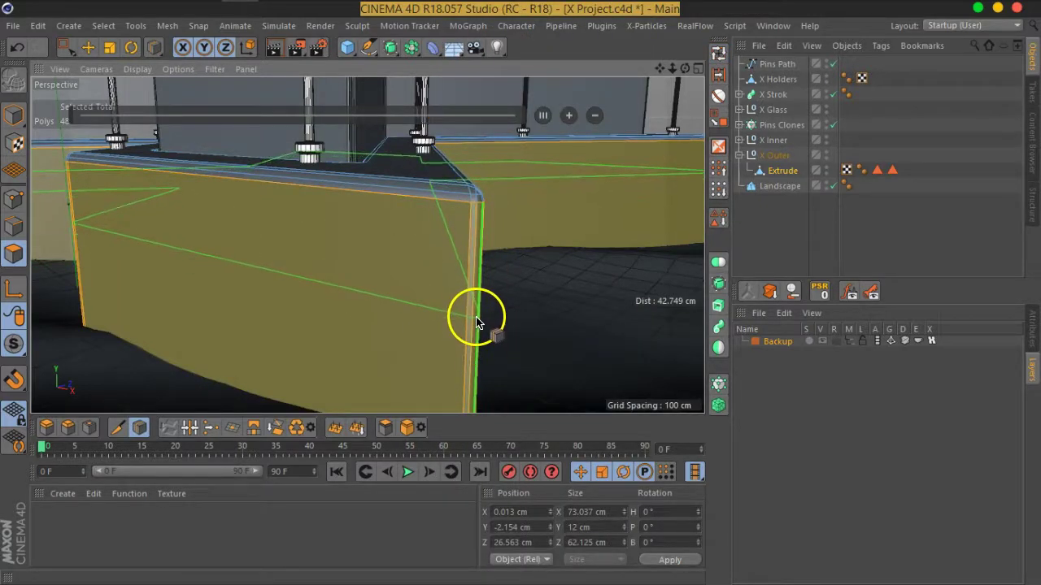
mouse_move(476, 320)
left_mouse_down()
mouse_move(479, 308)
mouse_move(476, 328)
left_mouse_up()
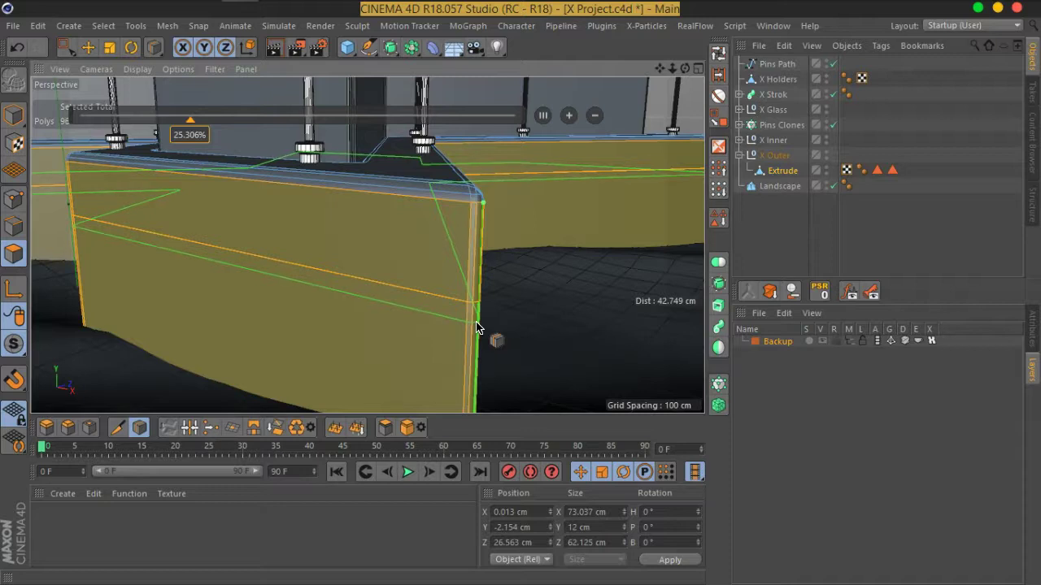
left_click_drag(476, 326, 475, 333)
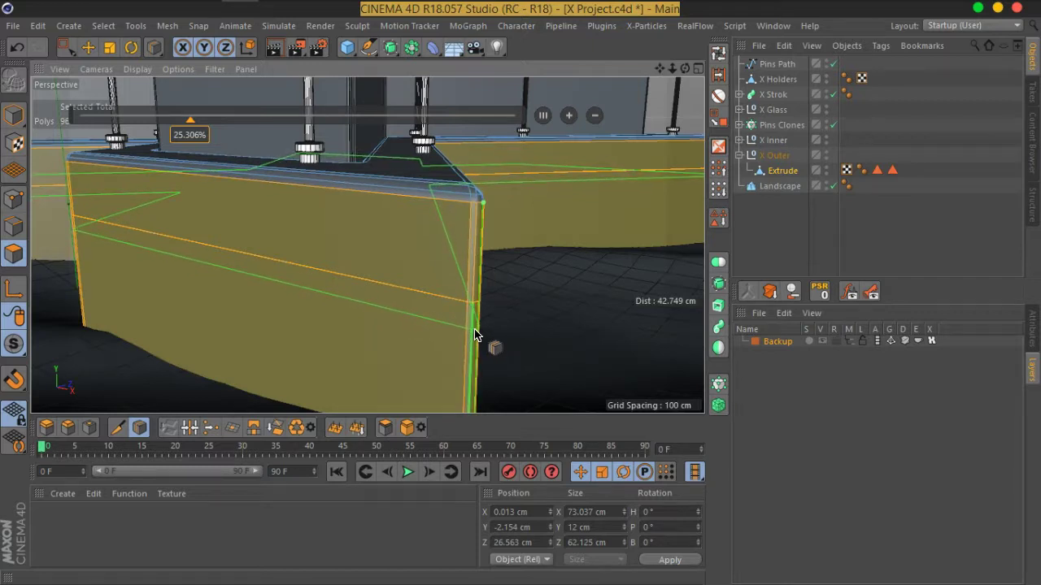
key("Escape")
left_click_drag(475, 327, 474, 319)
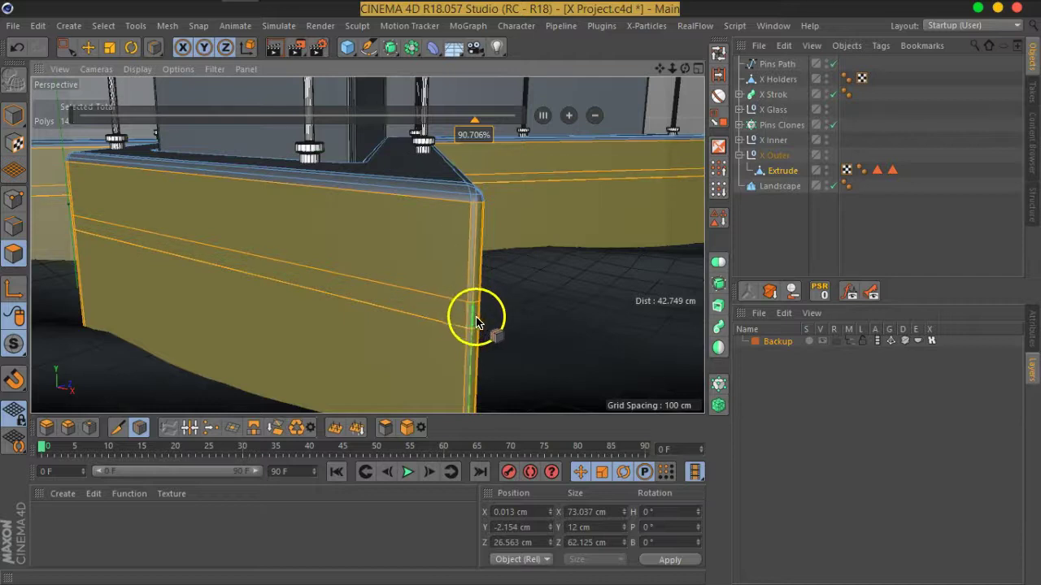
left_click_drag(475, 319, 461, 318)
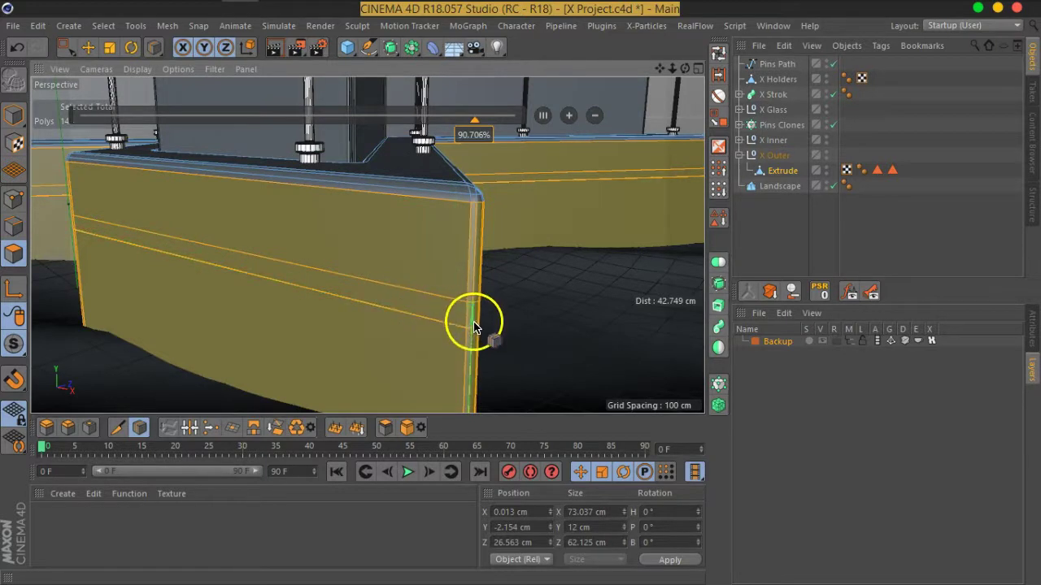
scroll(468, 323, "up", 3)
left_click_drag(467, 323, 470, 324)
left_click(764, 265)
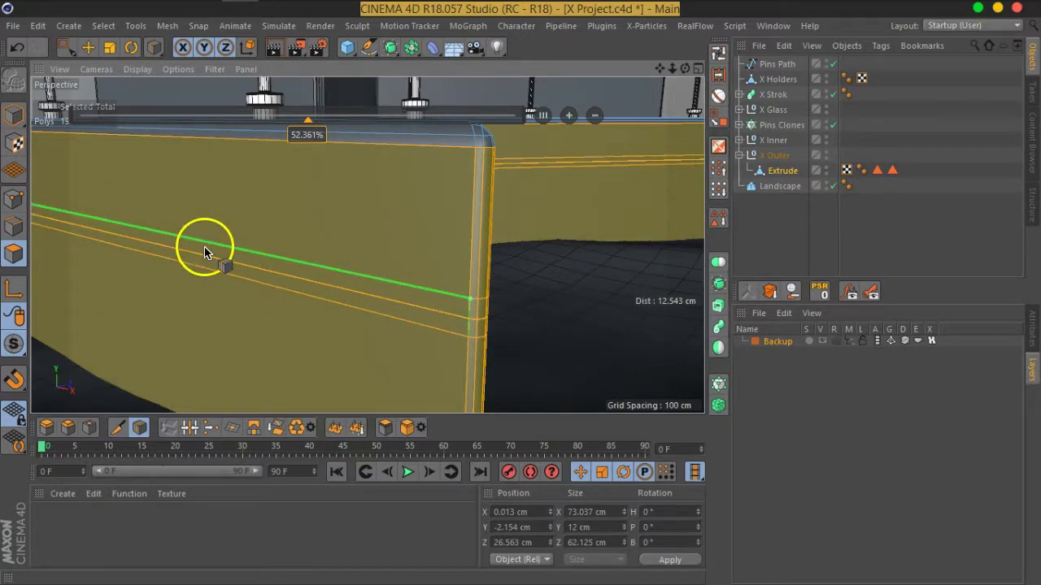
left_click(104, 25)
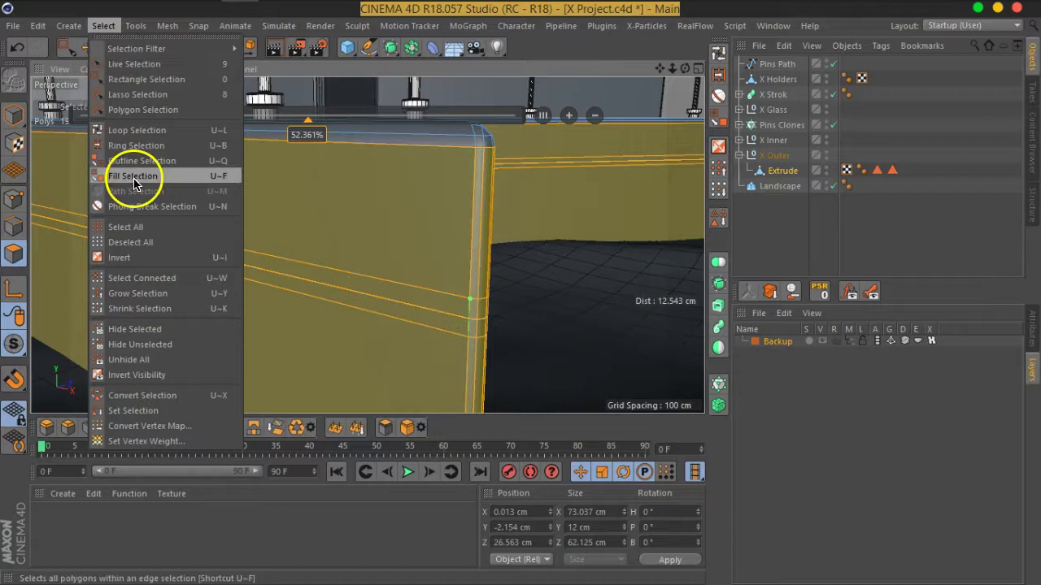
Loop-select the thin wall band, then try and undo an Extrude Inner
left_click(142, 132)
left_click(471, 318)
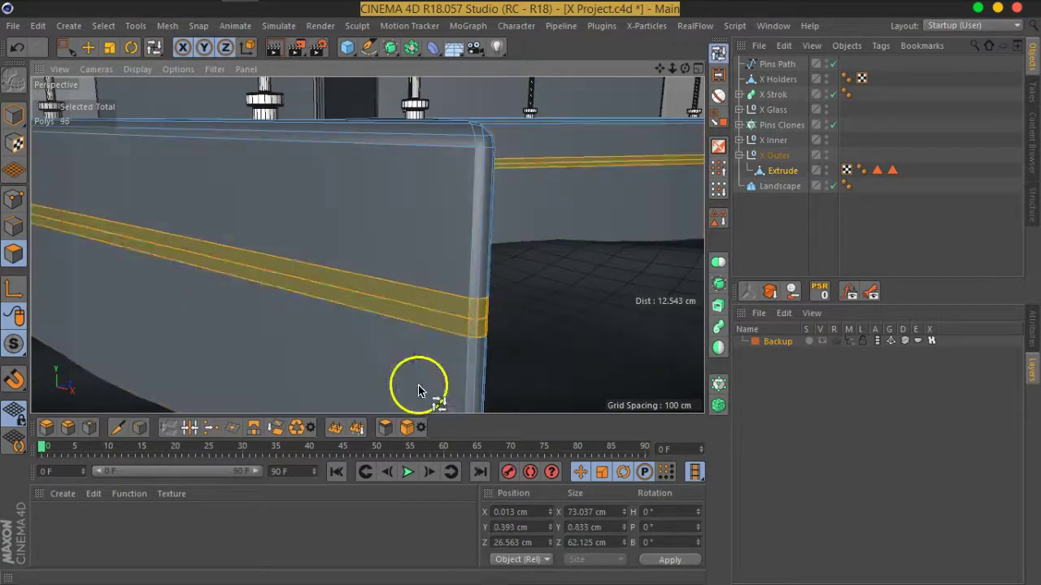
right_click(412, 309)
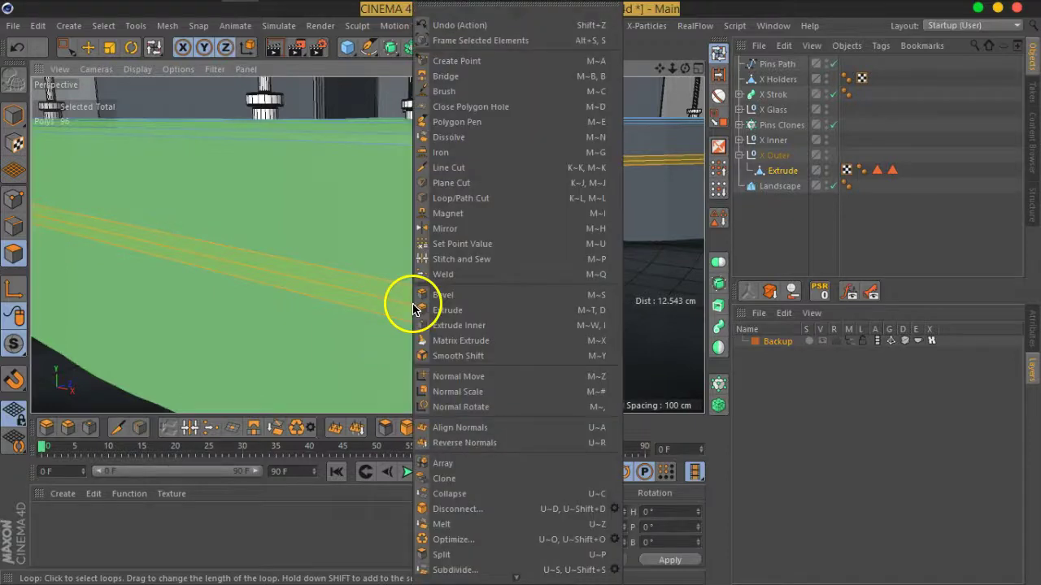
left_click(439, 327)
left_click_drag(449, 328, 438, 327)
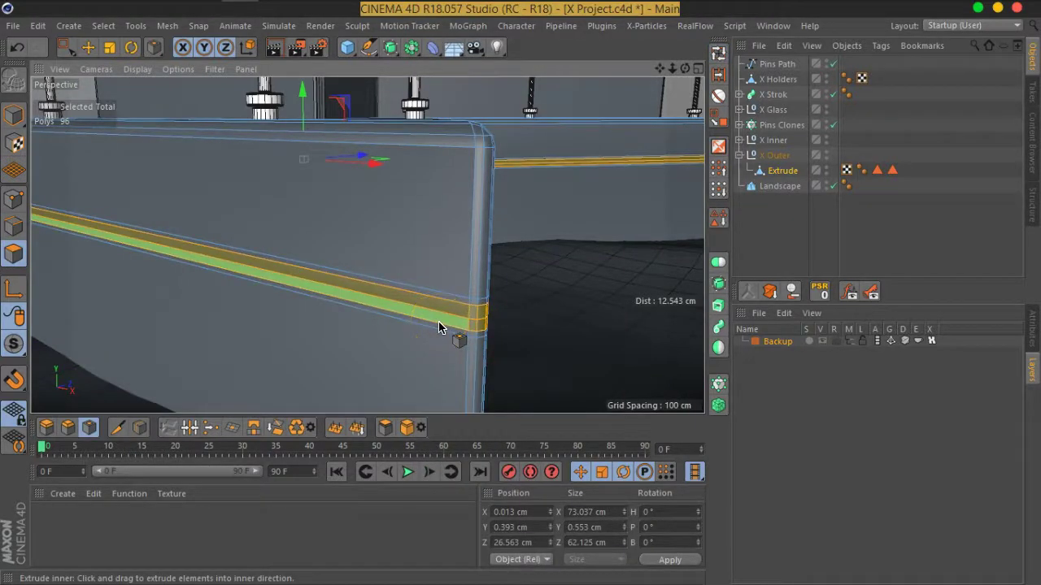
key("ctrl+z")
Extrude the 96-polygon band outward into a protruding ledge
right_click(440, 326)
left_click(447, 320)
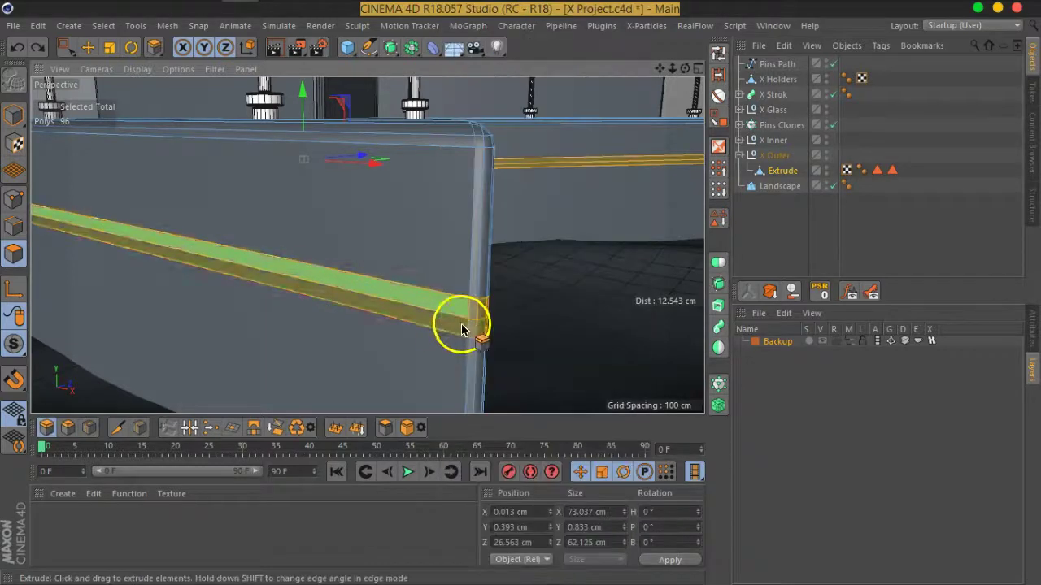
left_click_drag(463, 327, 444, 329)
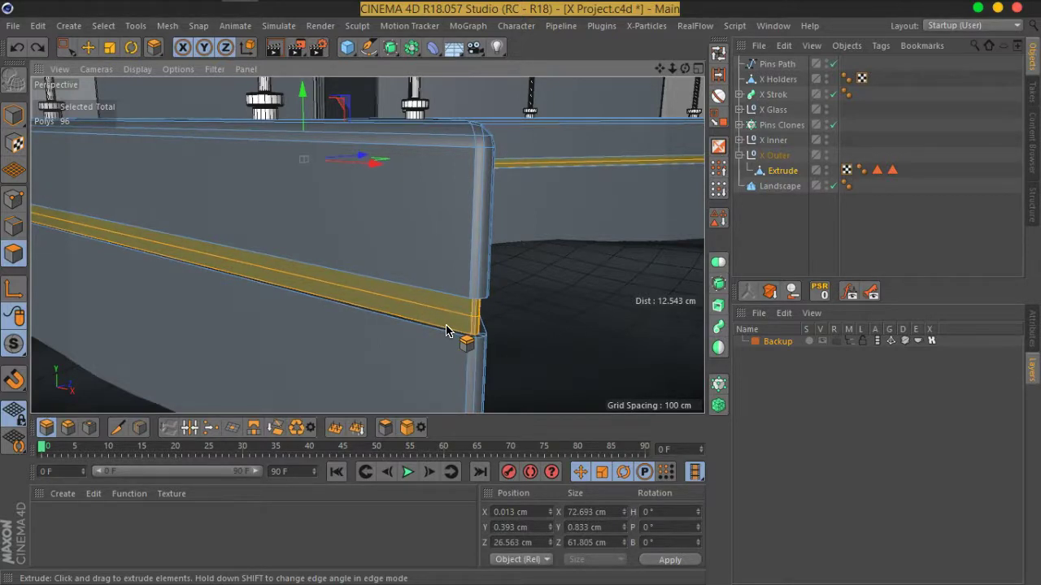
left_click_drag(446, 331, 494, 311, "alt")
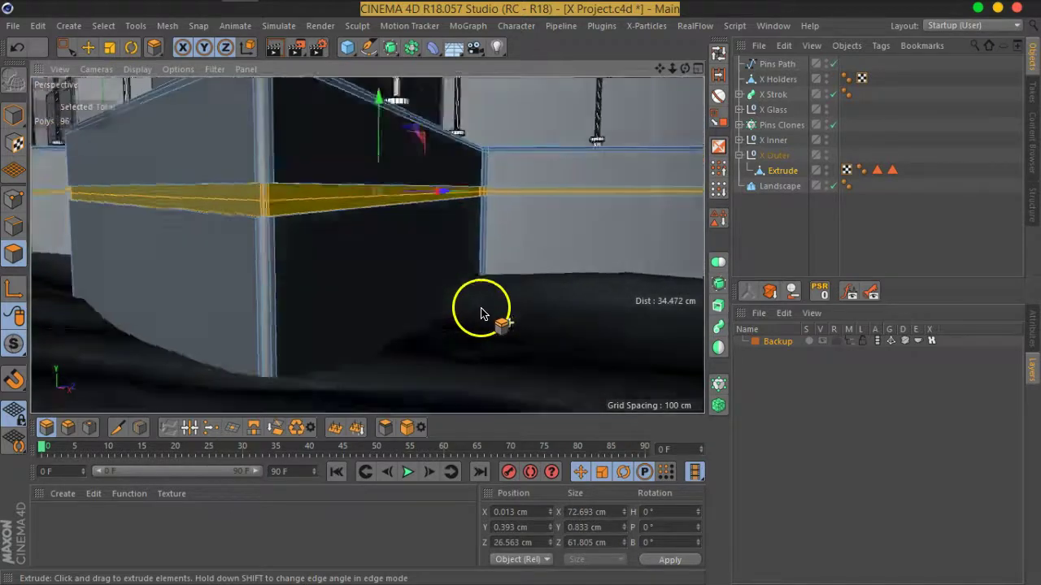
scroll(496, 317, "up", 3)
scroll(403, 302, "up", 3)
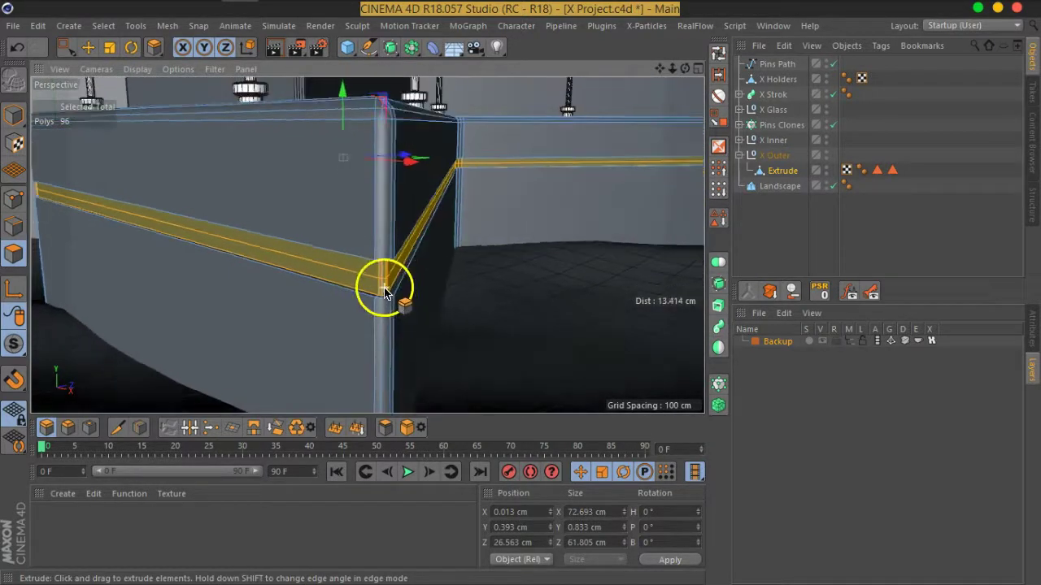
scroll(383, 285, "up", 2)
scroll(385, 275, "up", 2)
scroll(385, 274, "up", 2)
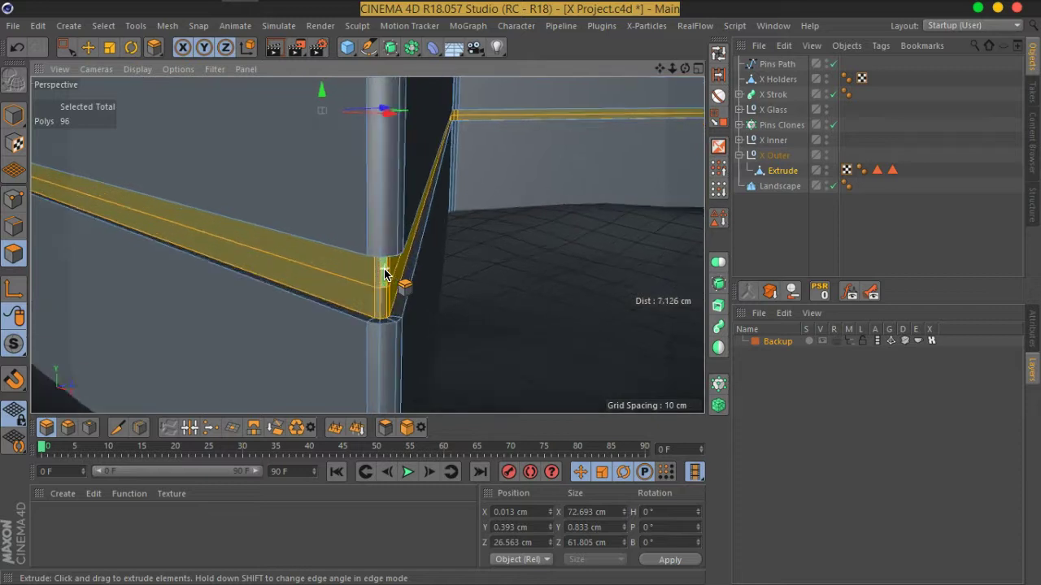
scroll(385, 275, "up", 2)
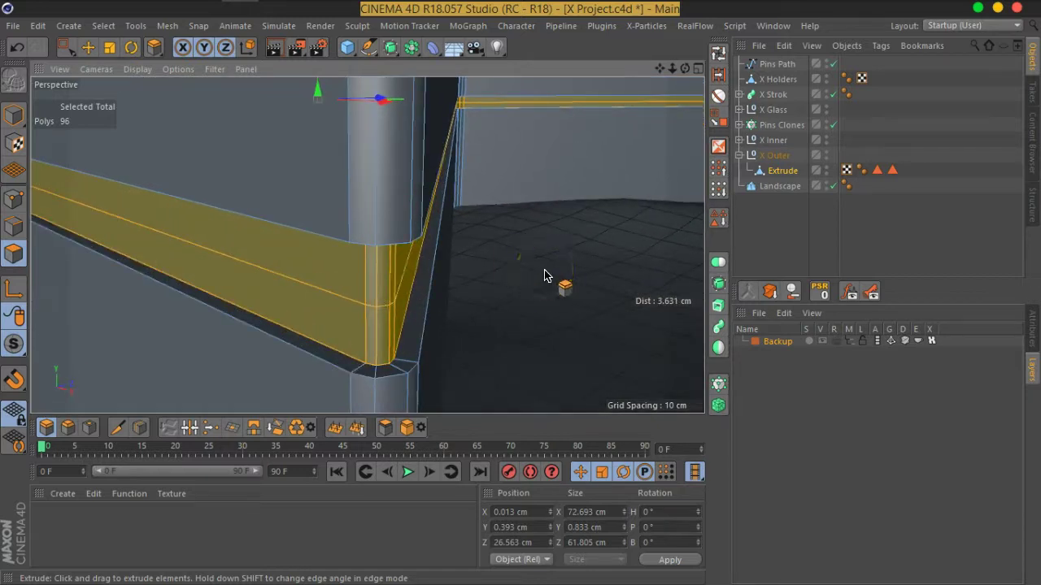
left_click(13, 228)
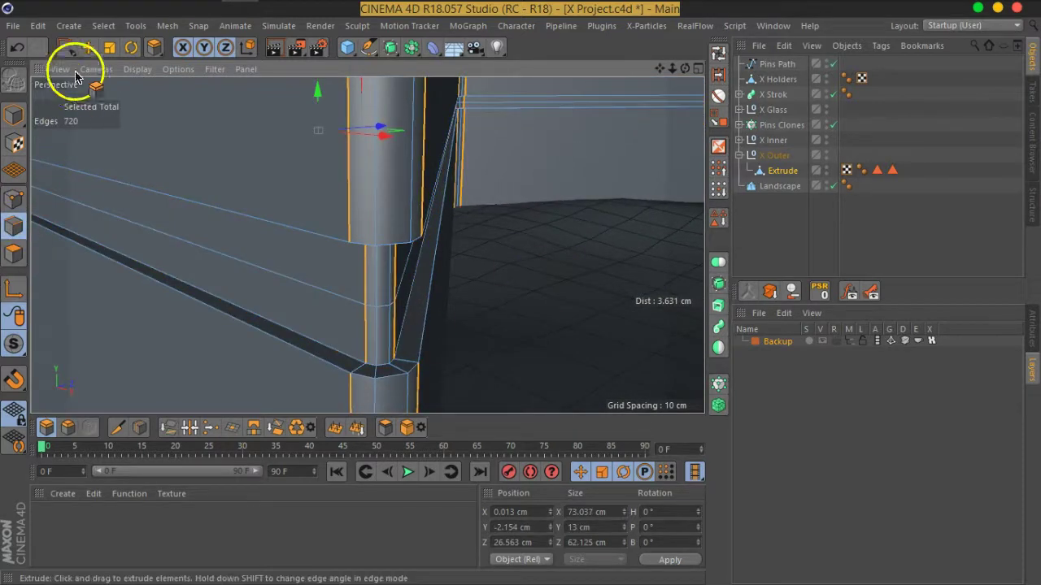
Loop-select the 48-edge loop along the ledge and convert it with Edge to Spline
left_click(68, 31)
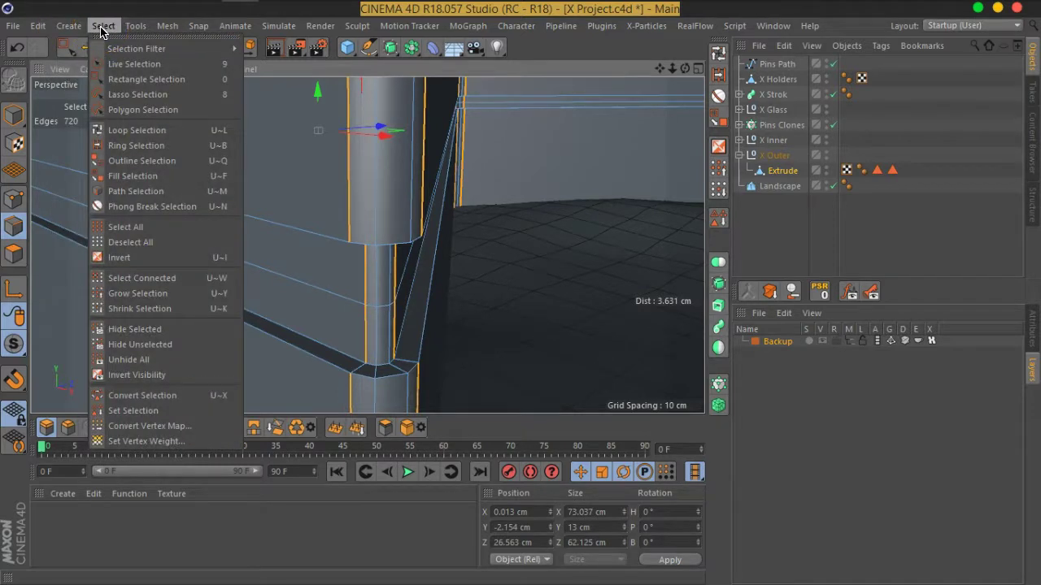
left_click(130, 130)
left_click(378, 303)
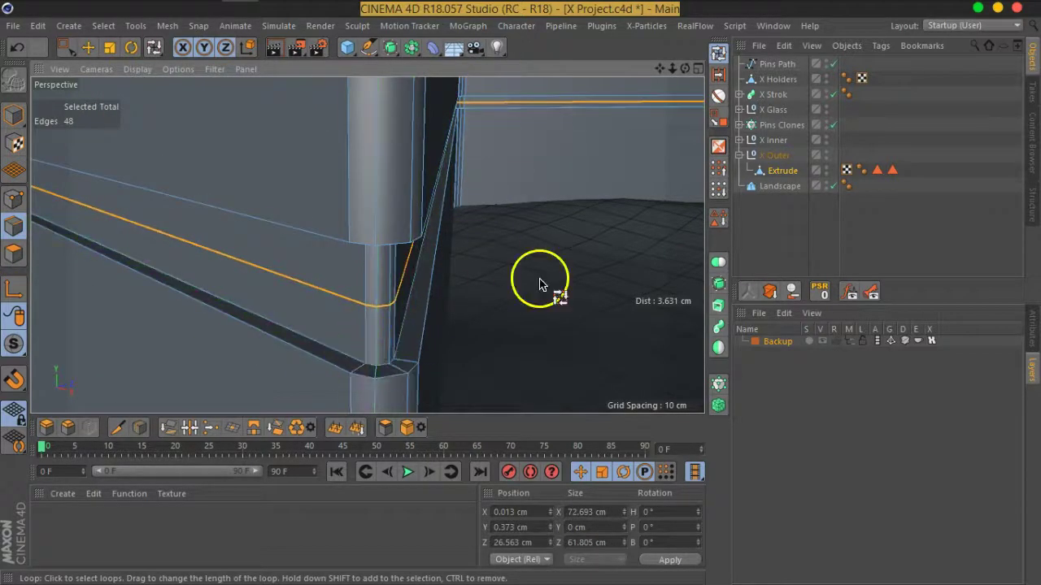
left_click(138, 29)
mouse_move(168, 25)
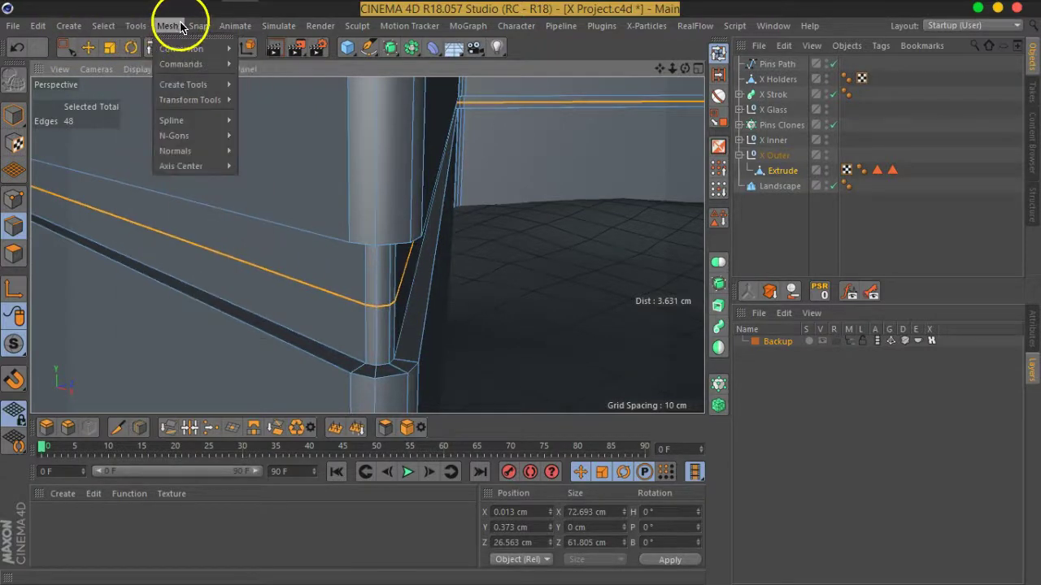
mouse_move(180, 64)
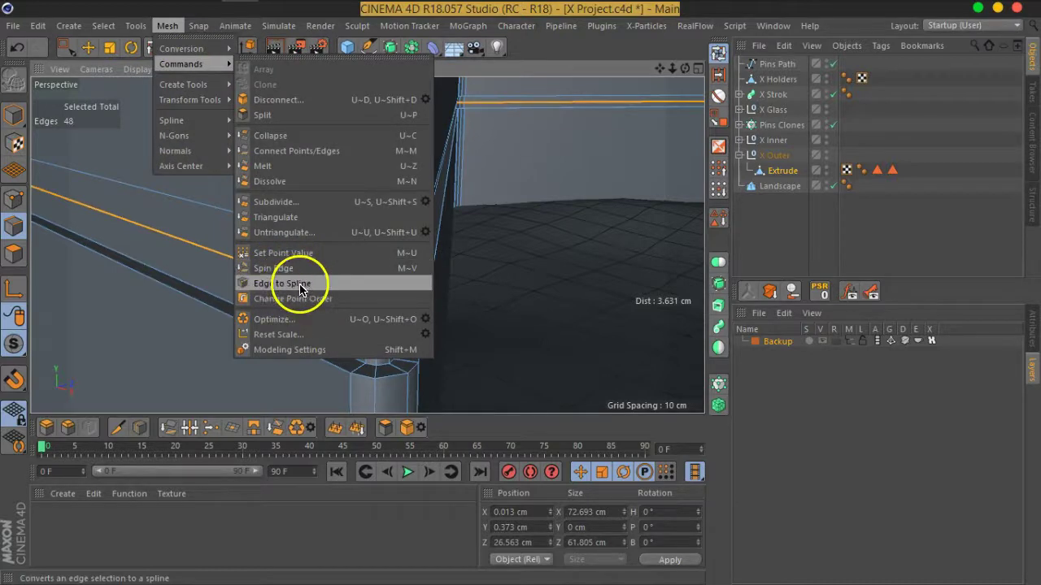
left_click(300, 289)
Move Extrude.Spline to the top level of the hierarchy, below Landscape
left_click(747, 170)
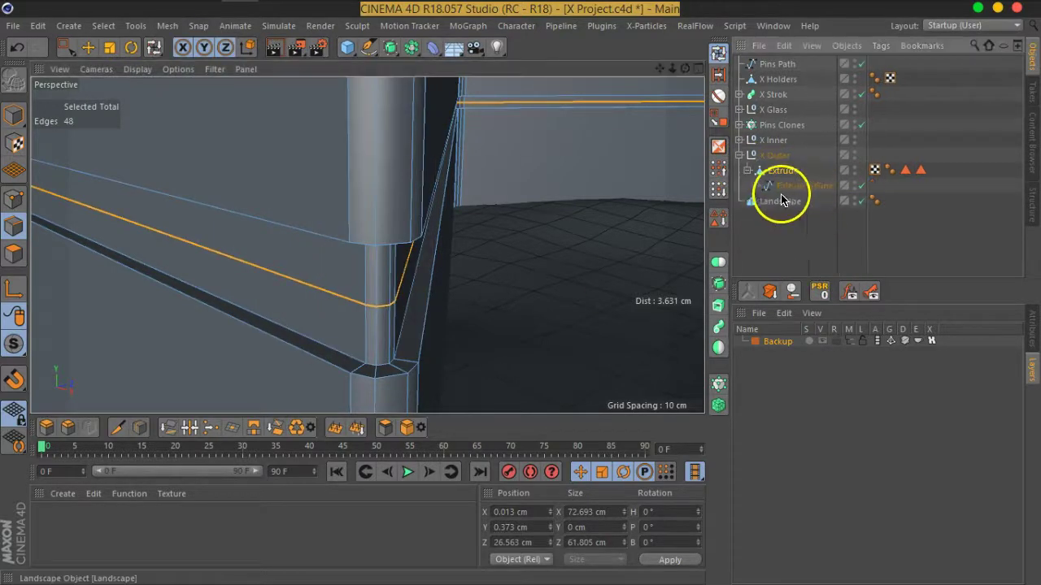
left_click_drag(780, 186, 774, 243)
left_click(738, 155)
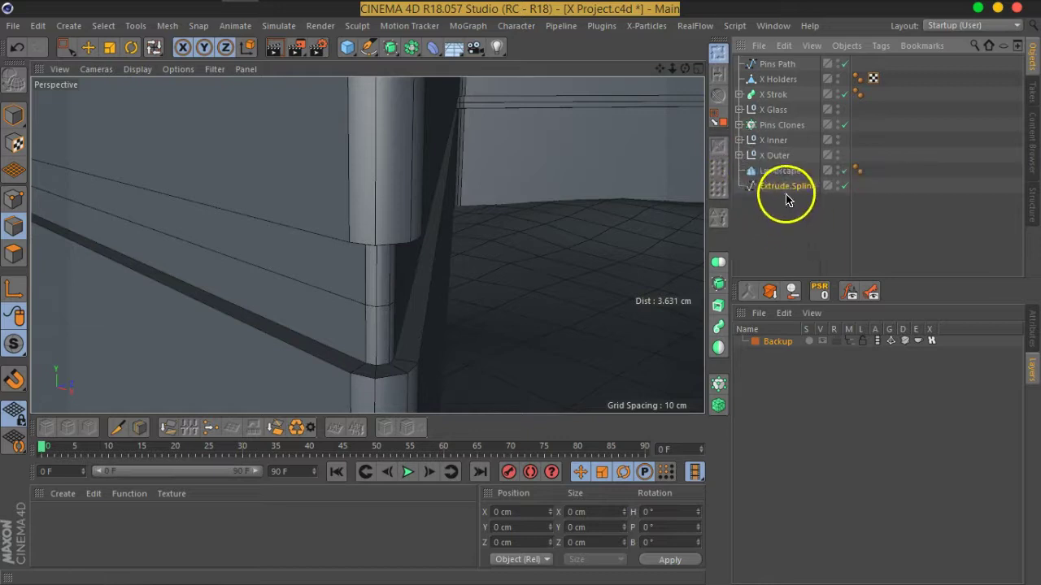
left_click(370, 48)
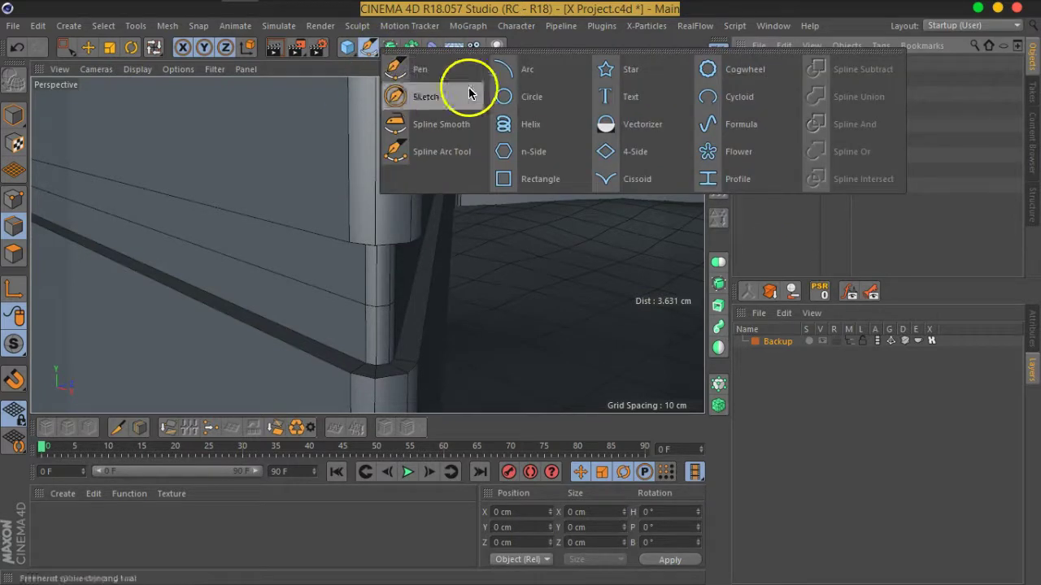
Add a Circle spline profile with Natural intermediate points
left_click(514, 100)
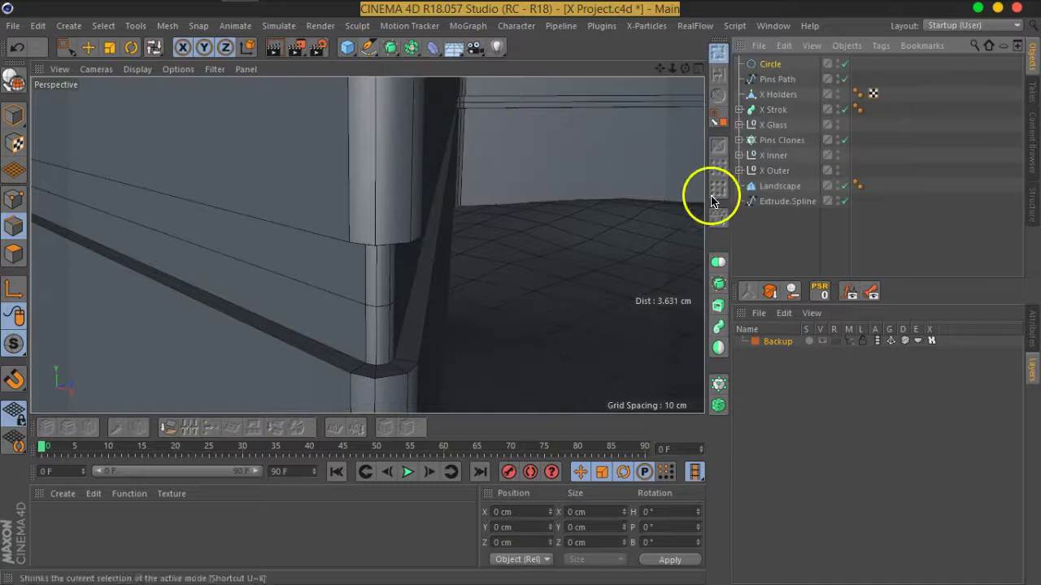
left_click(1030, 339)
double_click(865, 409)
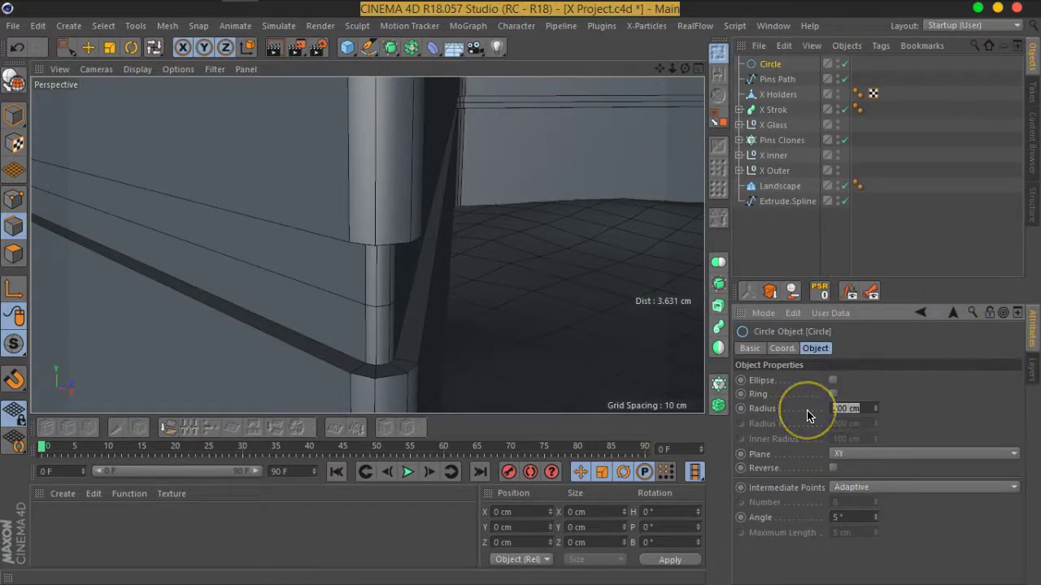
type("0.2")
left_click(850, 488)
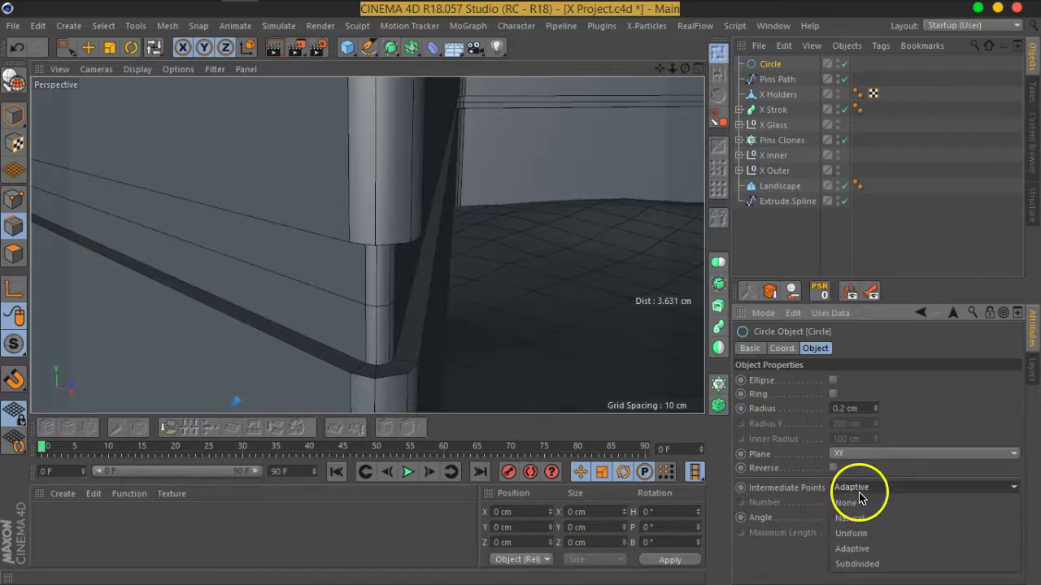
left_click(875, 518)
left_click(876, 505)
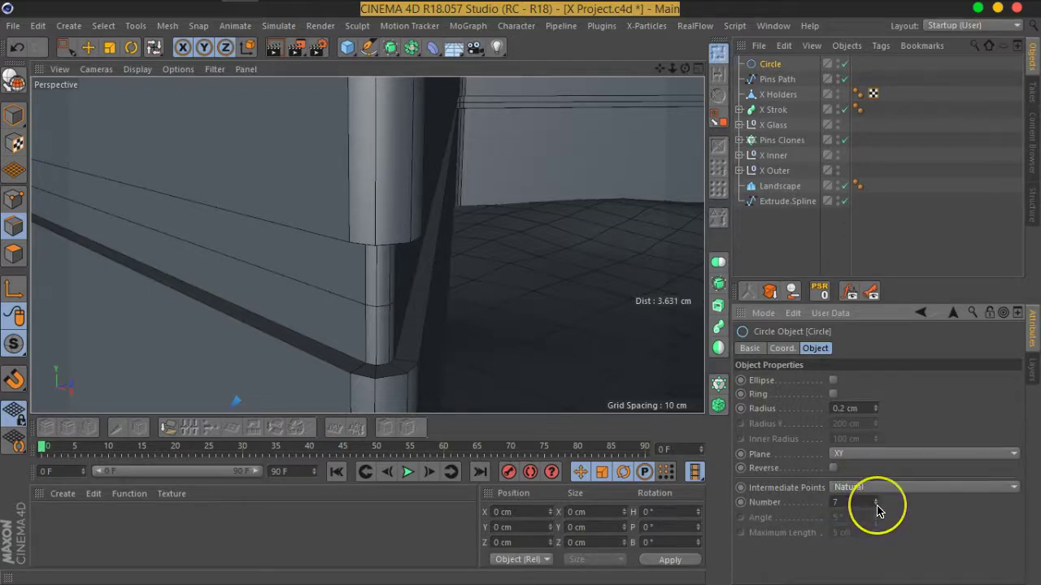
Set Pins Path's intermediate points to Natural with a count of 6
left_click(782, 79)
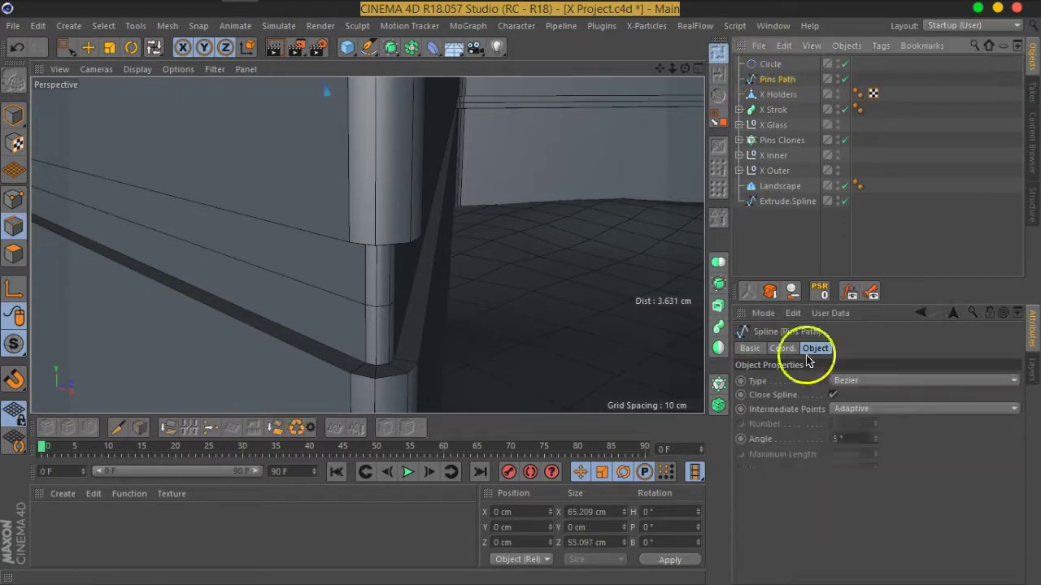
left_click(870, 409)
left_click(861, 440)
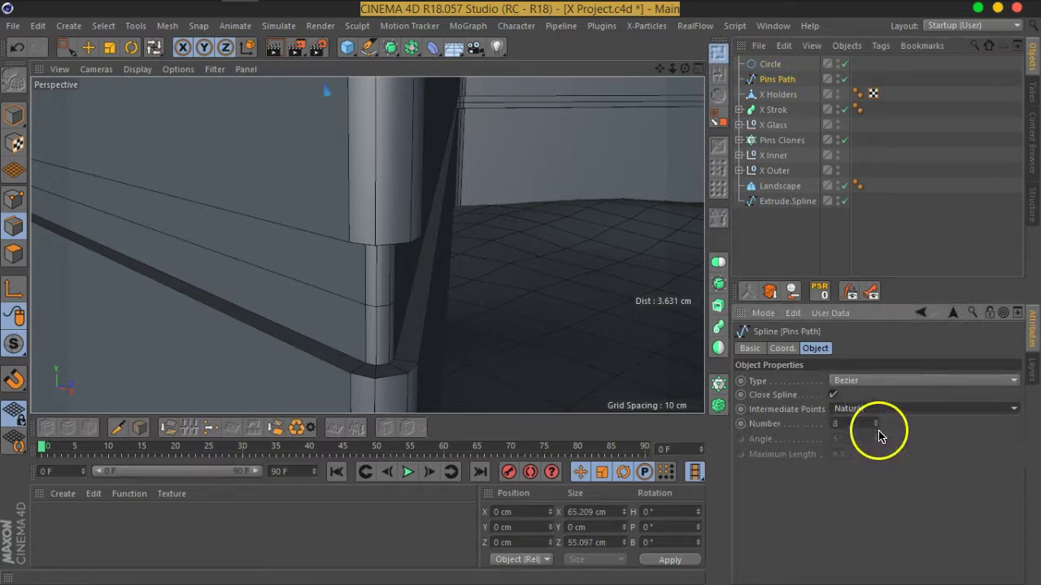
left_click(876, 427)
left_click(876, 428)
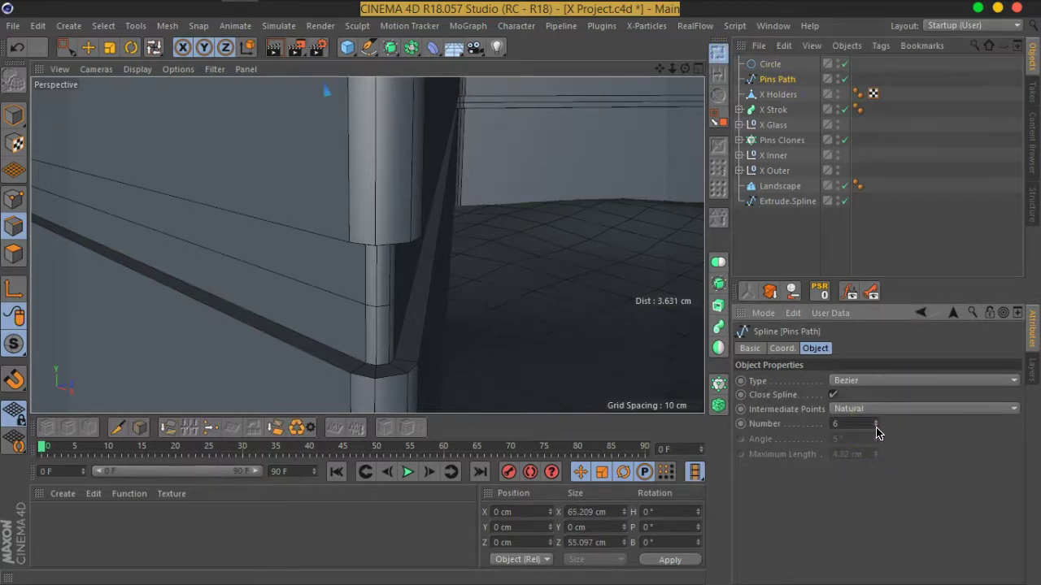
Add a Sweep and place the Circle and Pins Path inside it
mouse_move(390, 47)
left_mouse_down()
mouse_move(513, 112)
mouse_move(465, 121)
left_mouse_up()
left_click(769, 80)
left_click(770, 95, "ctrl")
left_click_drag(769, 96, 765, 71)
left_click(775, 93)
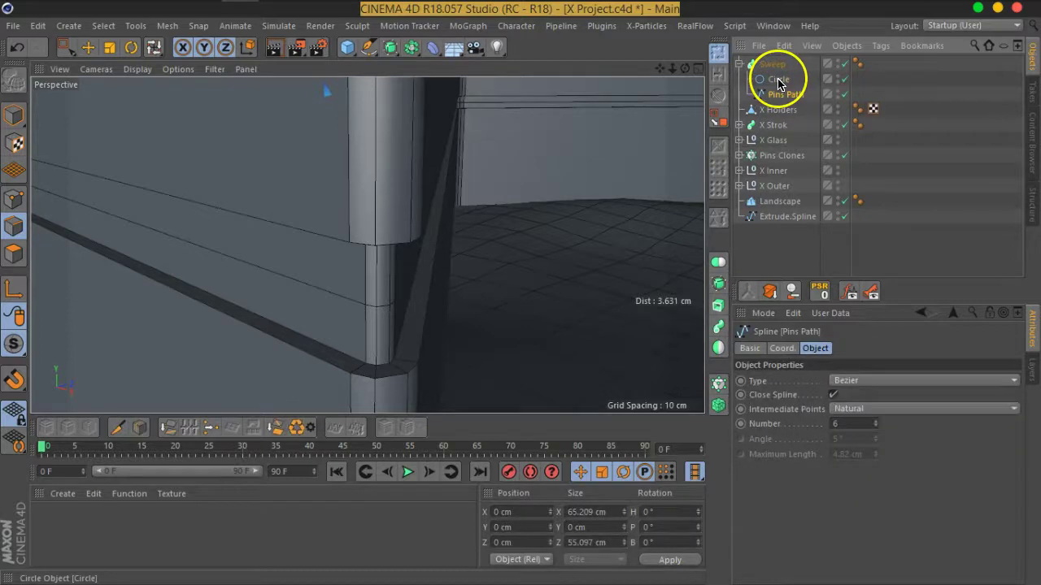
left_click(778, 80)
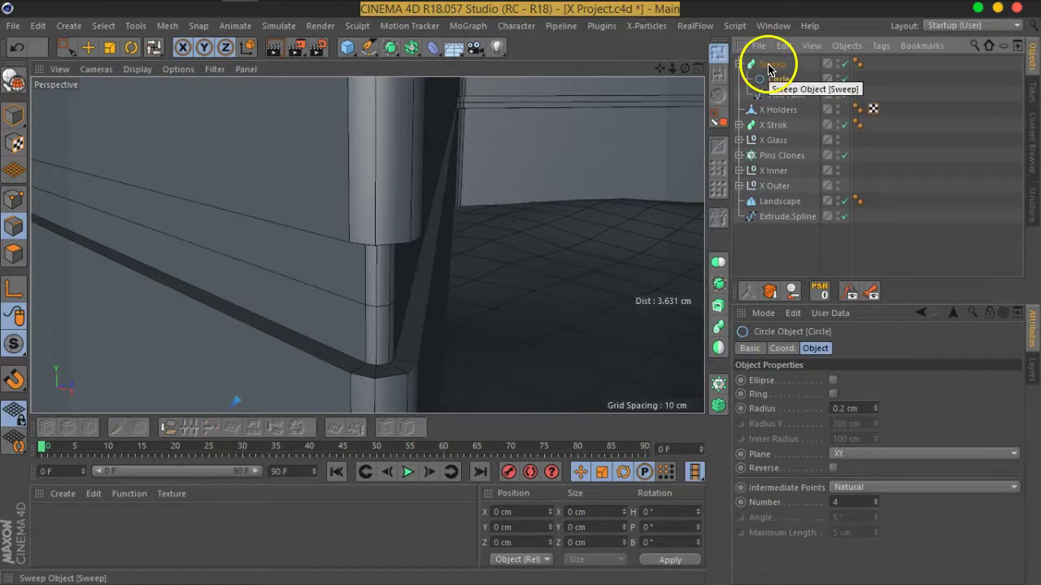
left_click(10, 118)
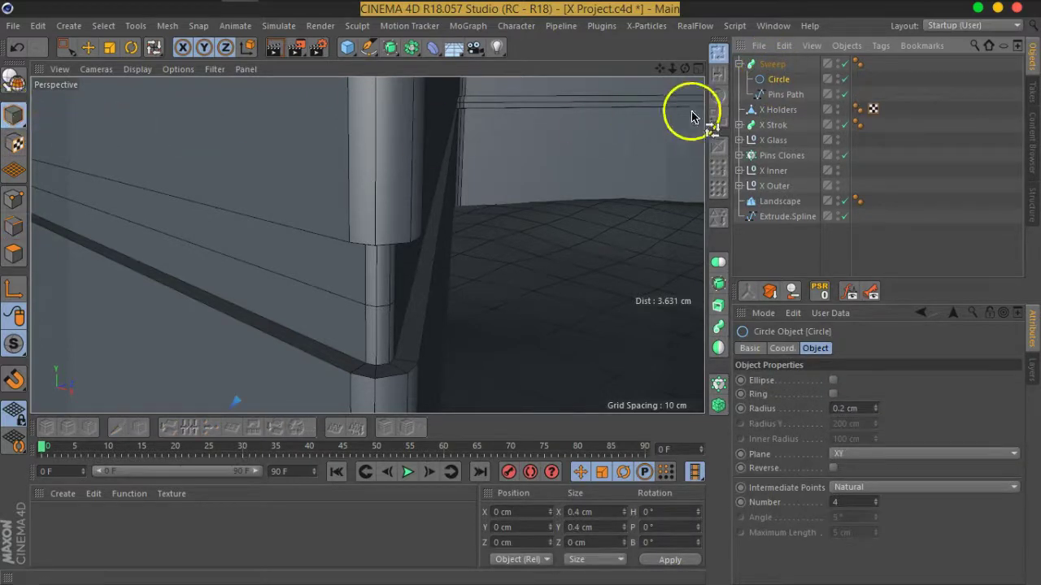
left_click(769, 66)
left_click(778, 79)
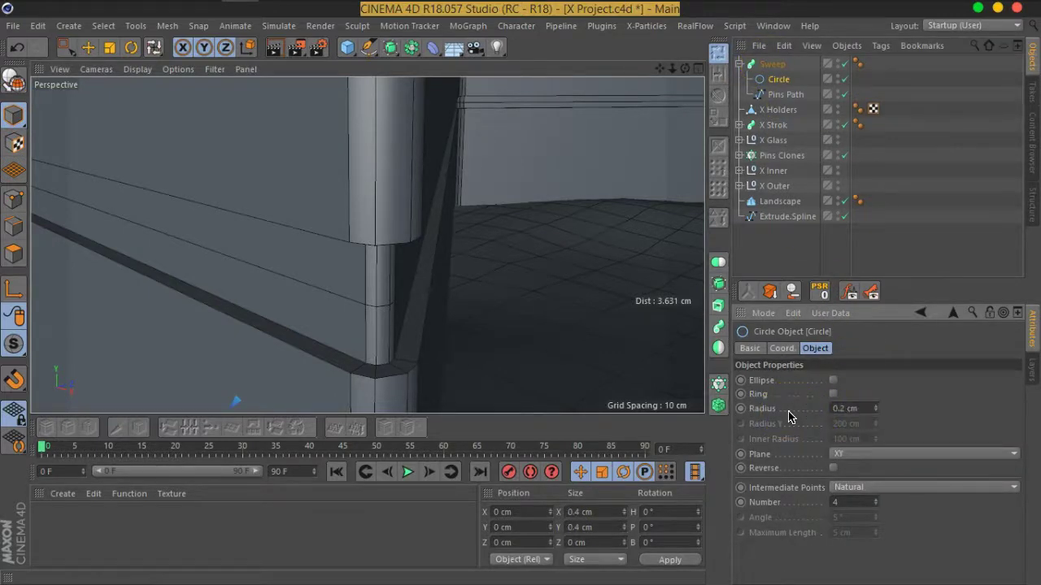
Replace Pins Path with Extrude.Spline as the Sweep path and set the Circle radius to 0.1 cm
left_click_drag(779, 81, 785, 110)
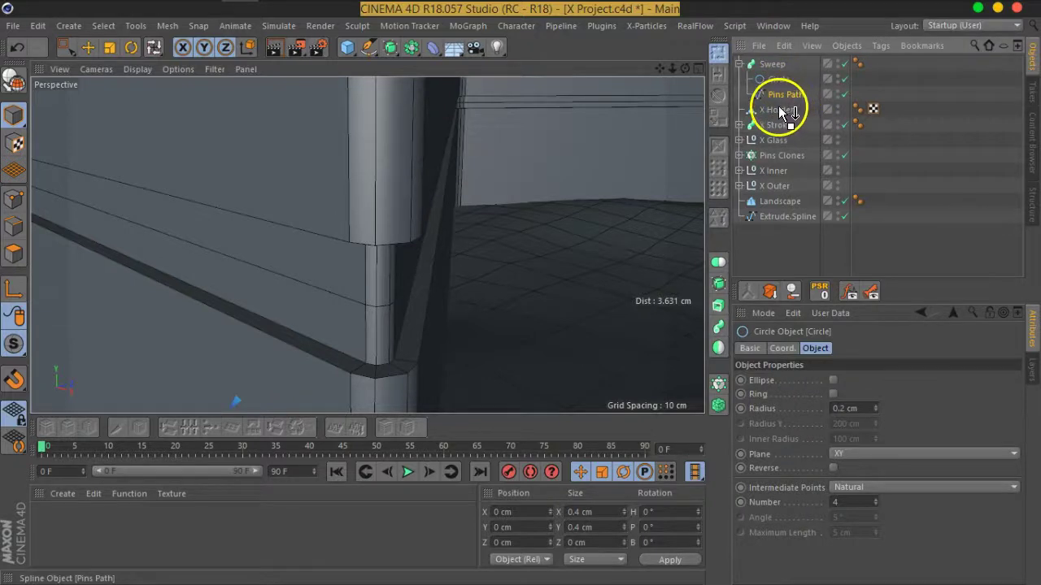
left_click(778, 222)
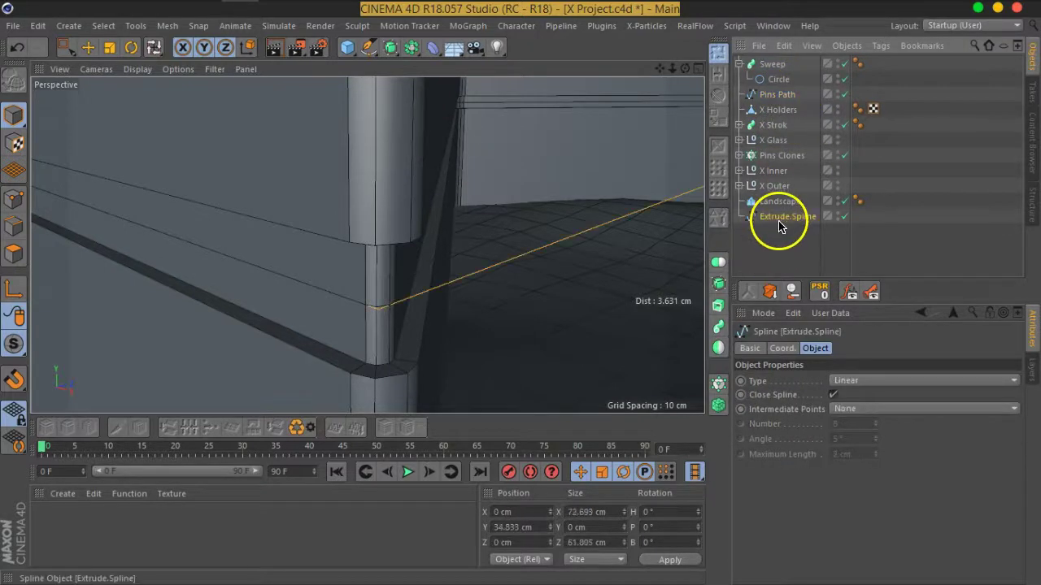
left_click_drag(778, 221, 783, 91)
left_click(778, 79)
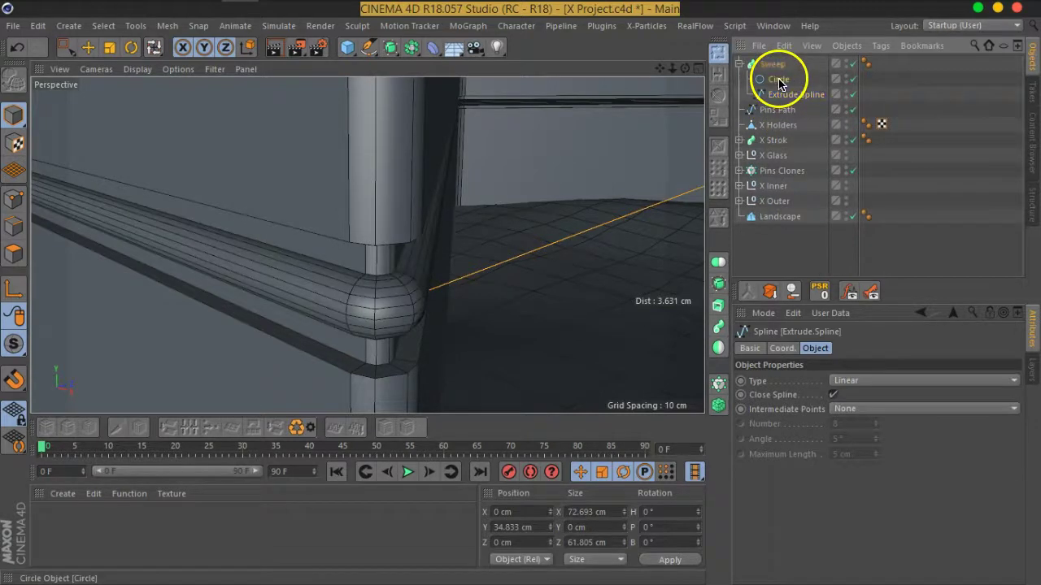
left_click(866, 409)
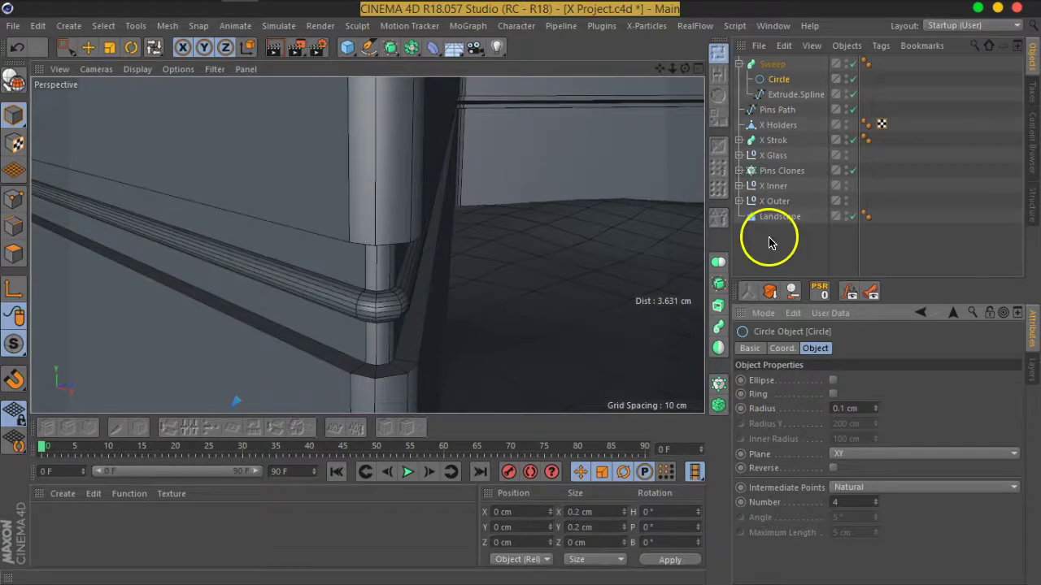
left_click(793, 94)
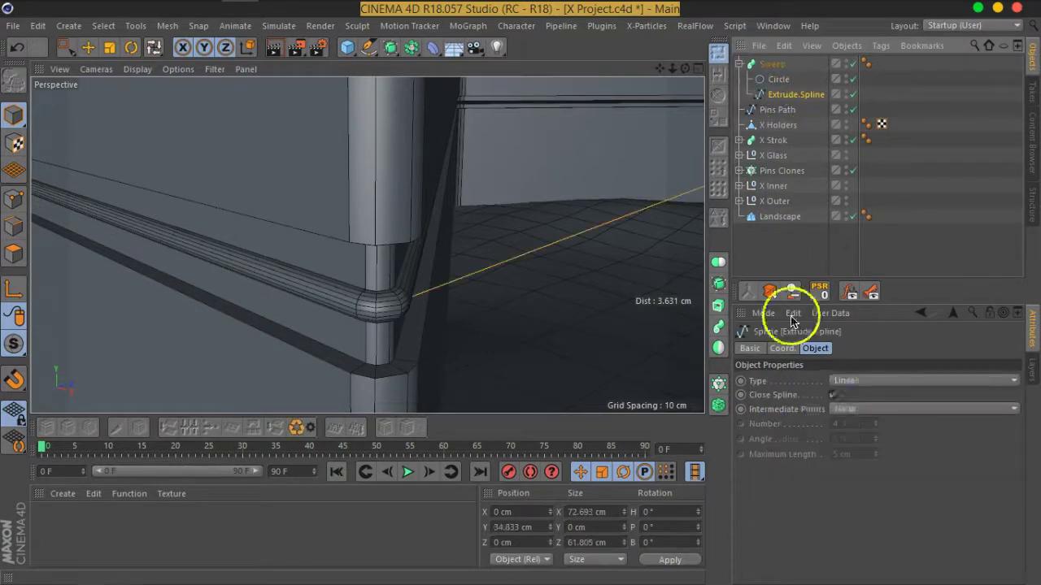
Try Natural, then switch Extrude.Spline to Uniform intermediate points with a count of 92
left_click(856, 410)
left_click_drag(856, 416, 868, 480)
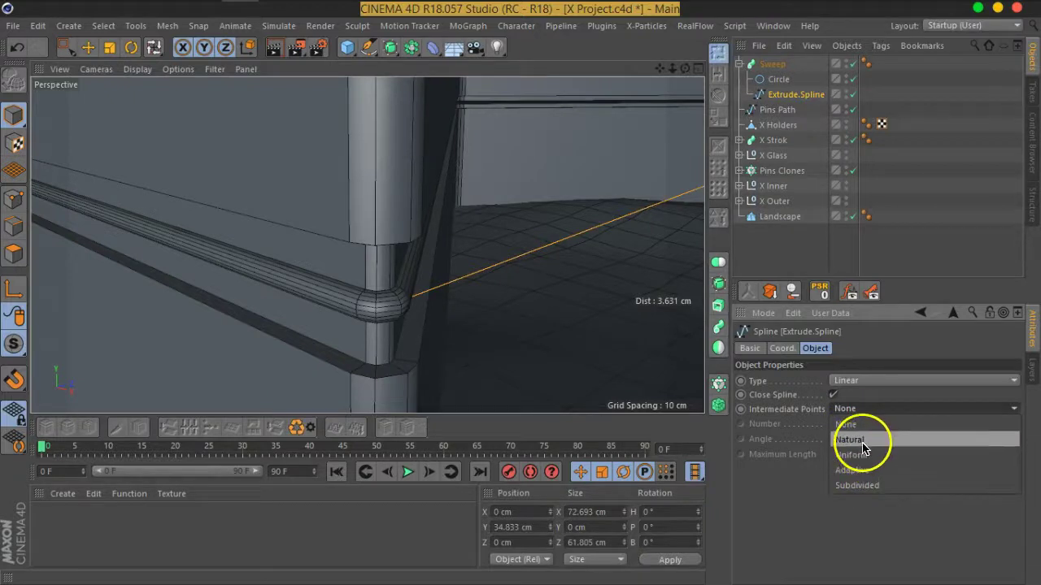
left_click(862, 440)
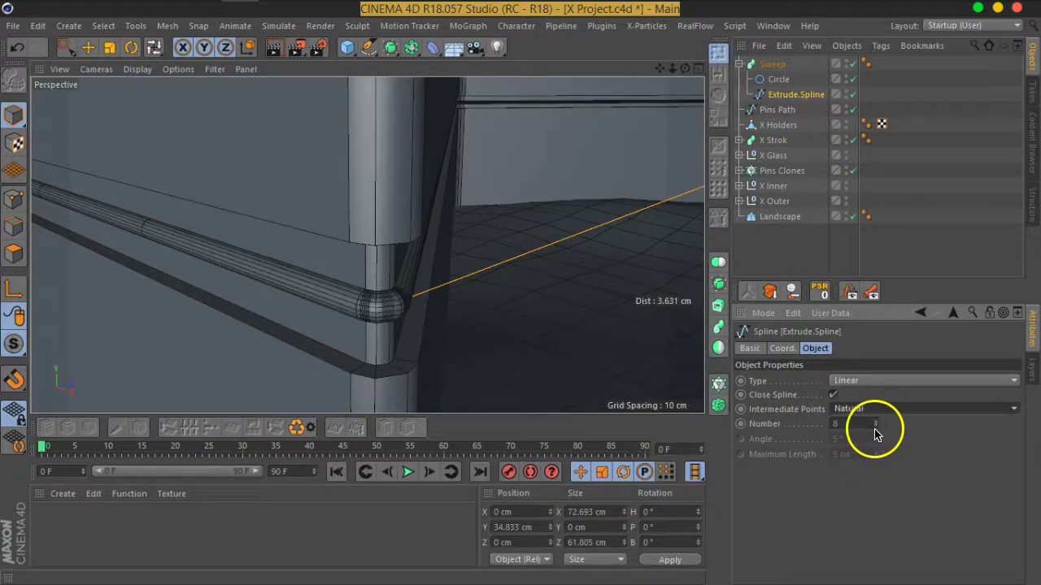
left_click(875, 428)
left_click(874, 428)
left_click(876, 414)
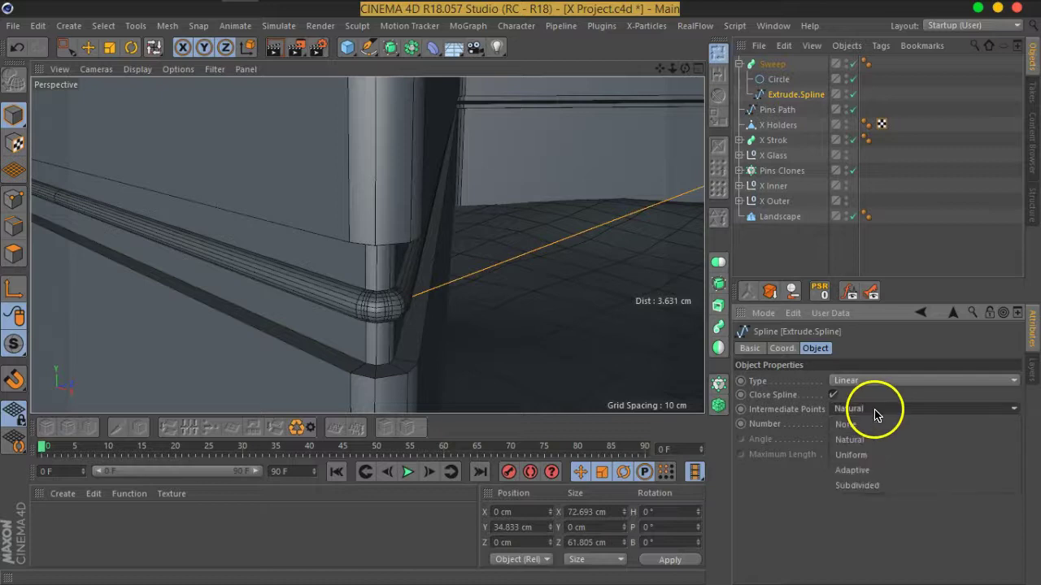
left_click(869, 457)
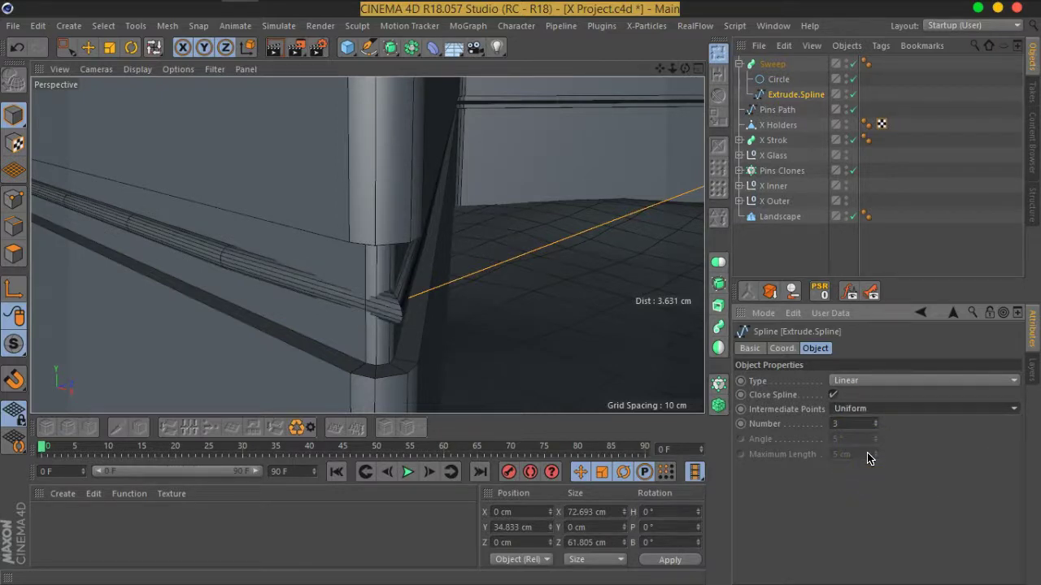
left_click_drag(875, 428, 875, 427)
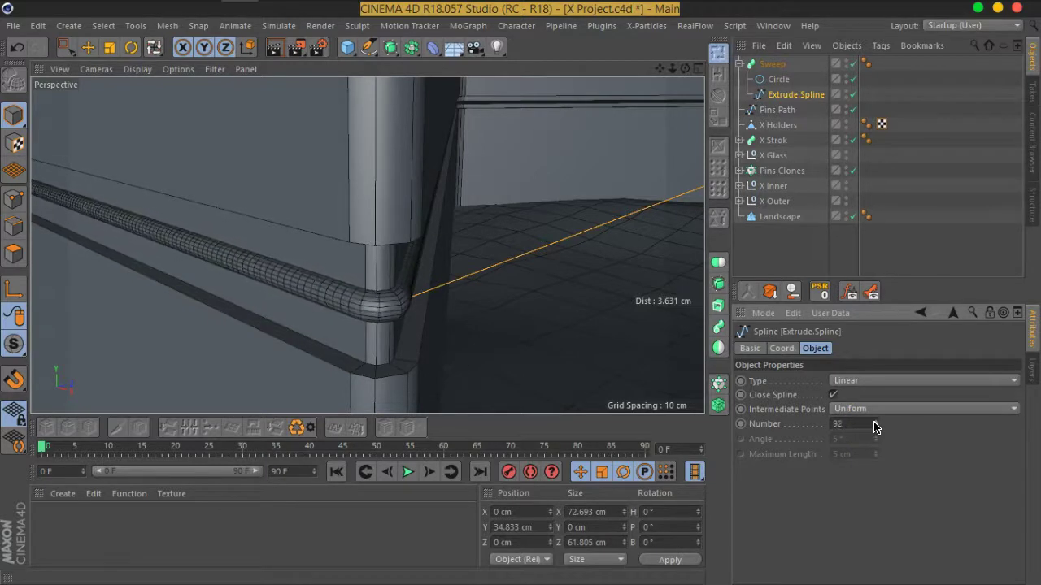
Test Subdivided points, then return the path to Uniform and review the whole base
left_click(852, 409)
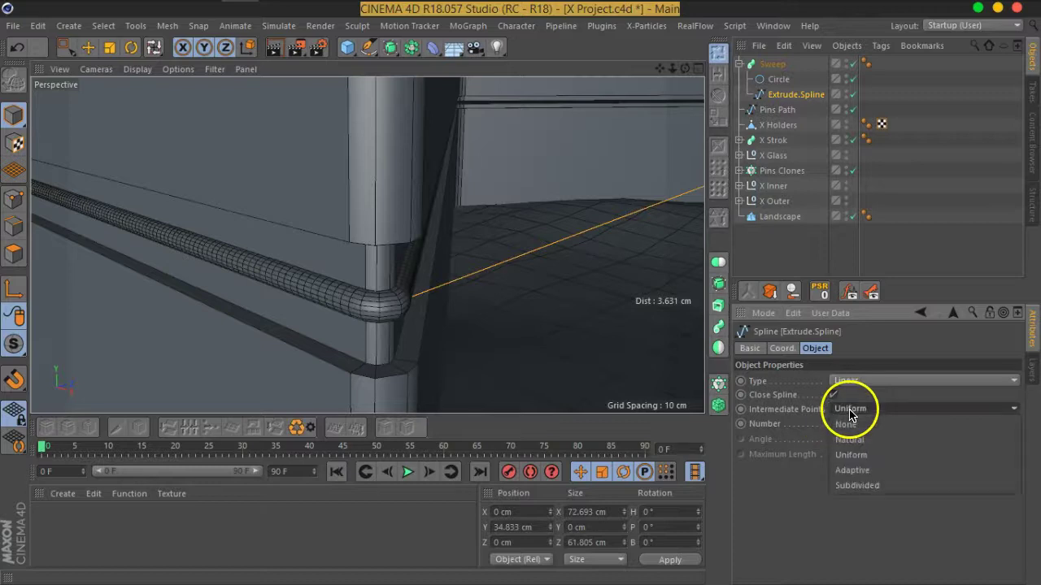
left_click(867, 487)
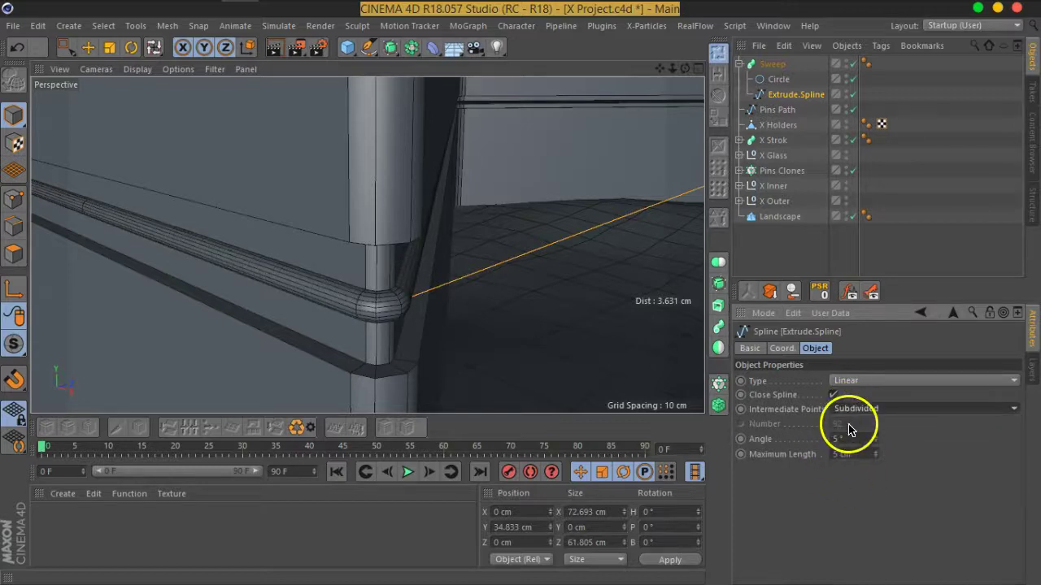
left_click_drag(877, 445, 875, 441)
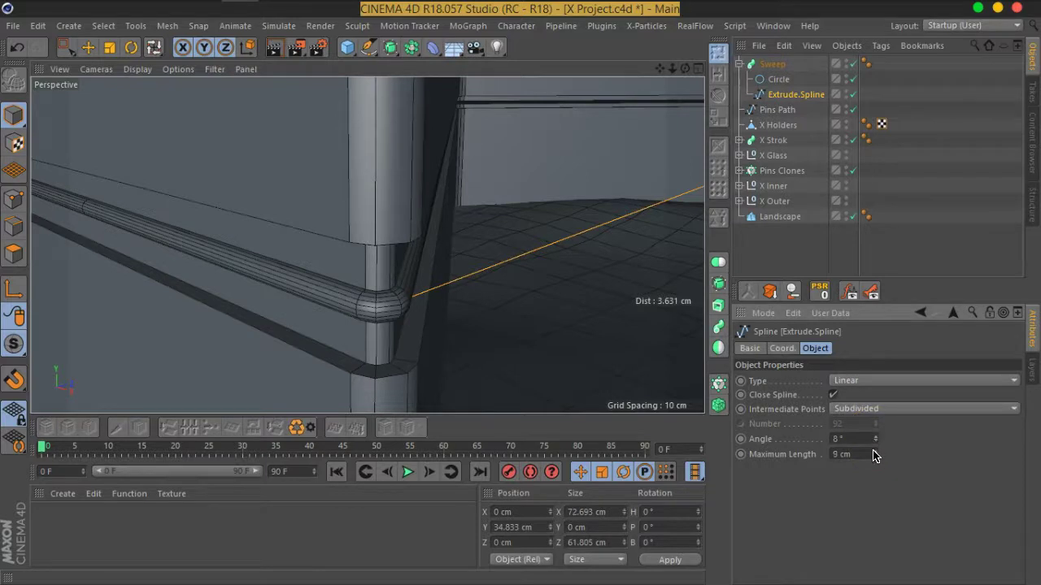
mouse_move(326, 279)
left_mouse_down("alt")
mouse_move(371, 284)
mouse_move(173, 270)
mouse_move(457, 252)
mouse_move(398, 276)
left_mouse_up("alt")
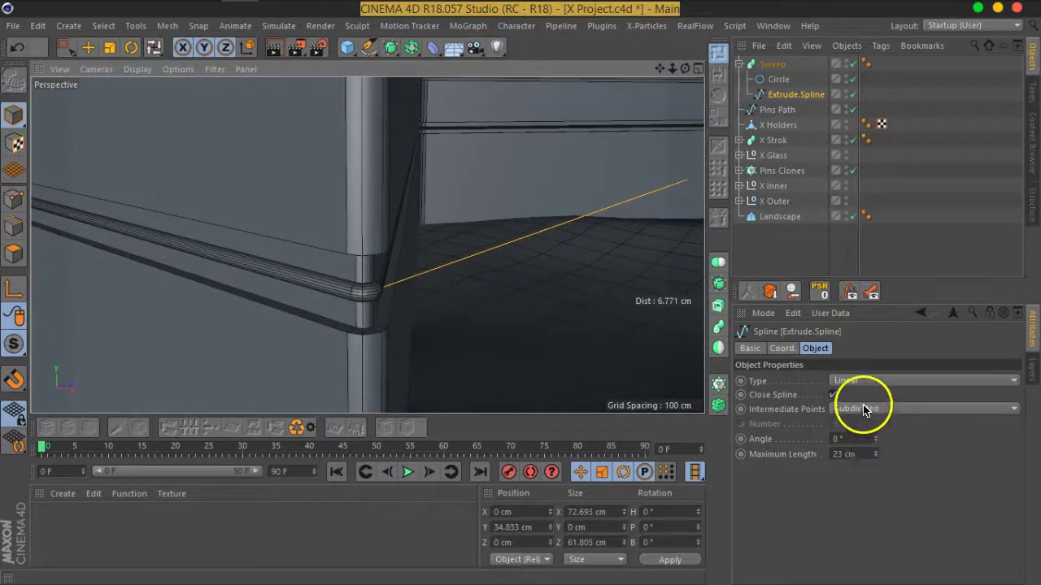
left_click(864, 407)
left_click(866, 461)
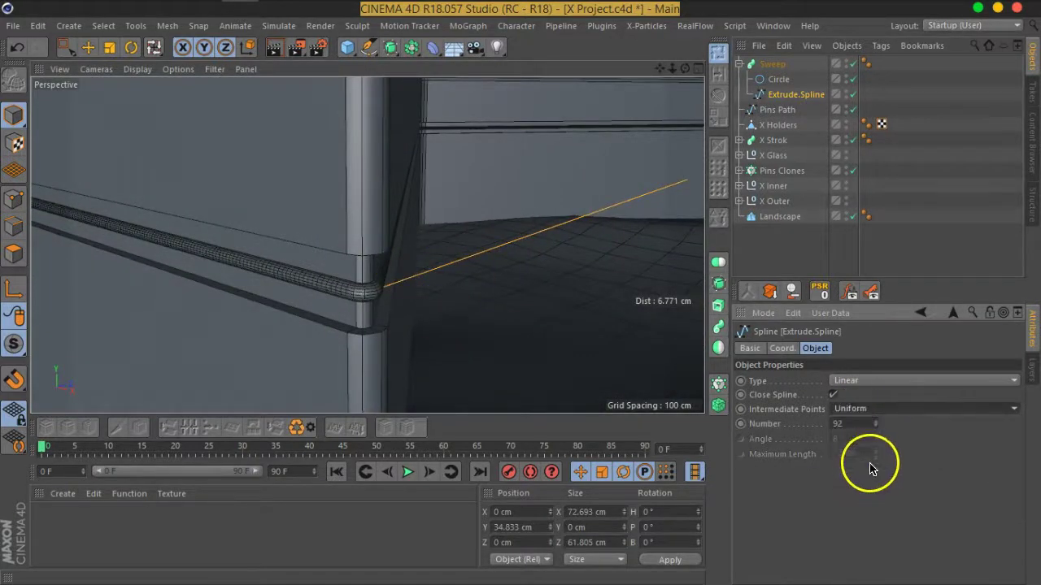
scroll(353, 298, "down", 1)
scroll(353, 297, "down", 4)
mouse_move(353, 297)
left_mouse_down("alt")
mouse_move(499, 306)
mouse_move(315, 310)
mouse_move(400, 291)
left_mouse_up("alt")
left_click(740, 63)
left_click(770, 63)
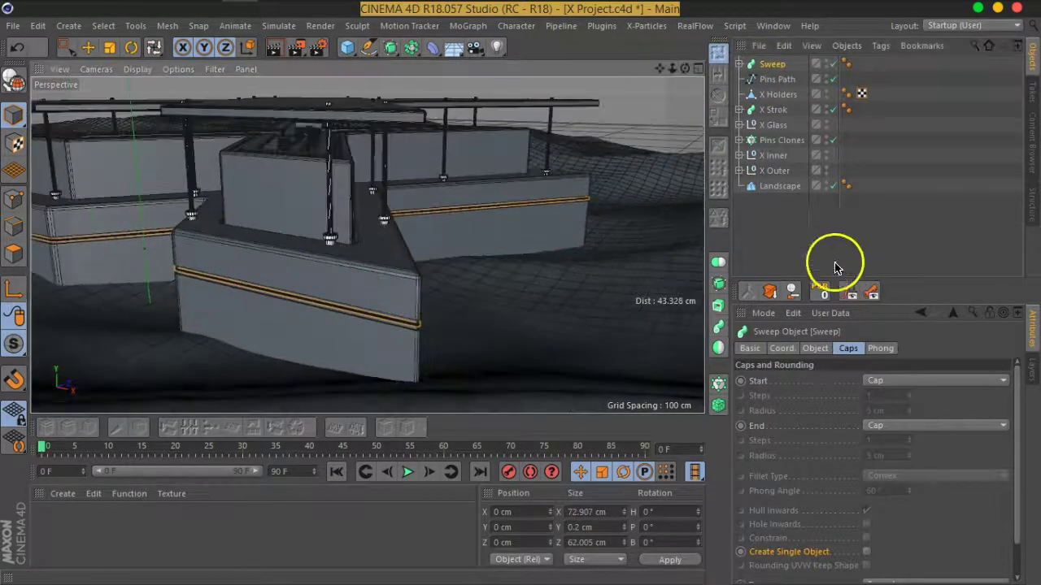
Set the Sweep's Start and End caps to None so both trim ends are open
left_click(79, 52)
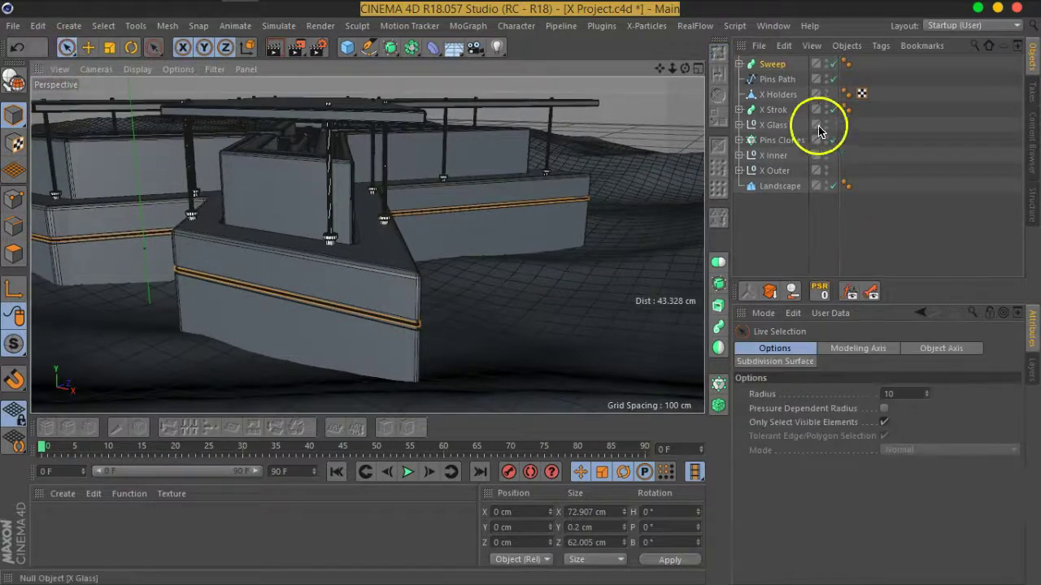
left_click(768, 63)
left_click(817, 350)
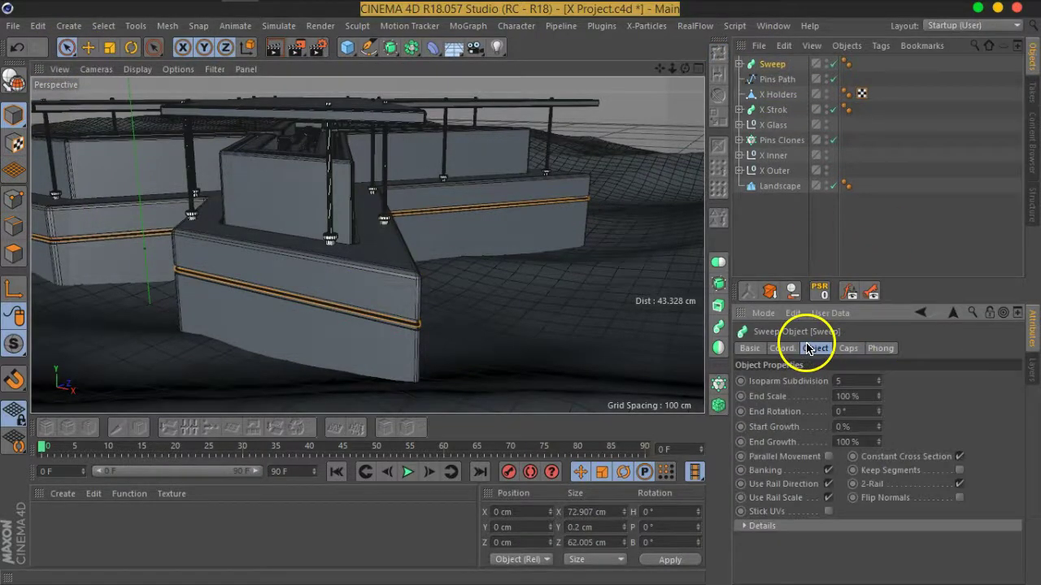
left_click(849, 348)
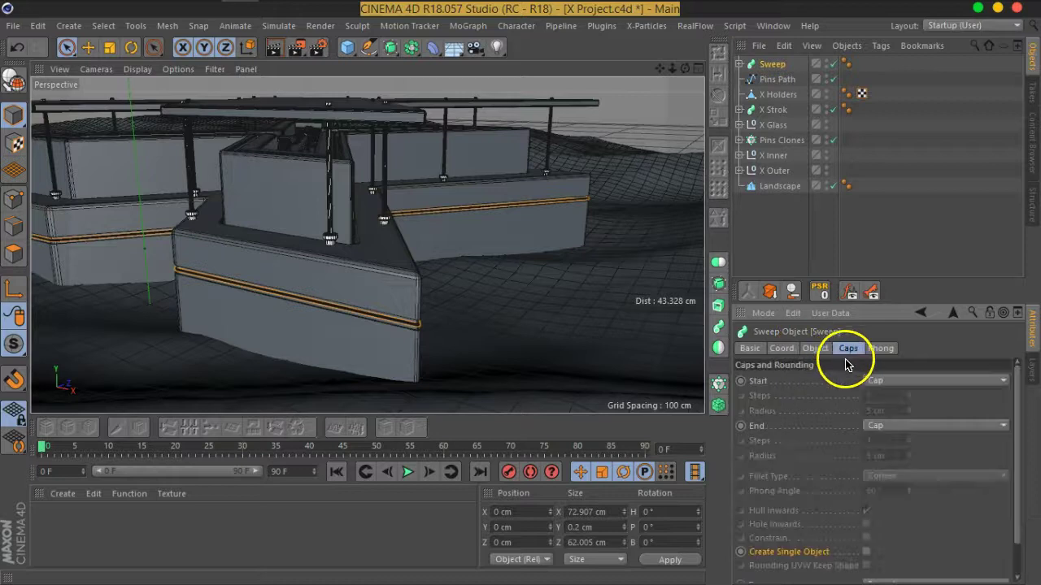
left_click(886, 381)
left_click(890, 396)
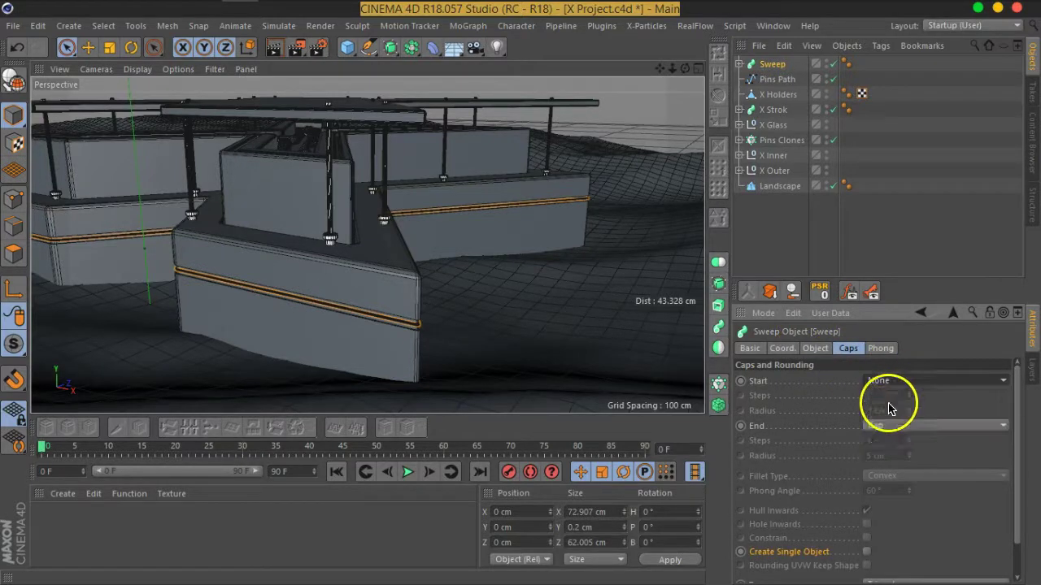
left_click(886, 435)
left_click(889, 439)
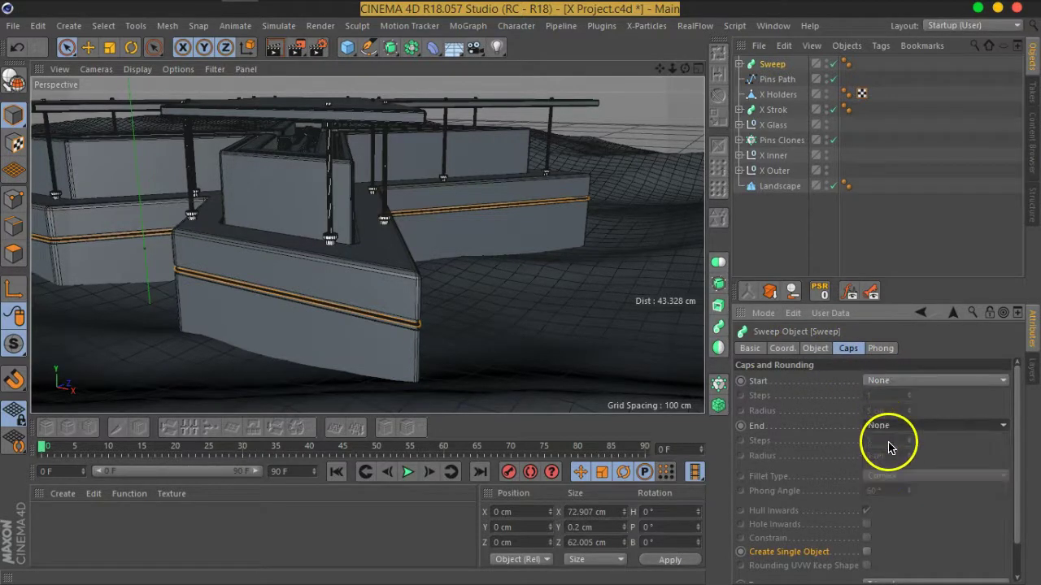
Test the Sweep's Start Growth, leave it at 0%, then deselect the trim
left_click(815, 350)
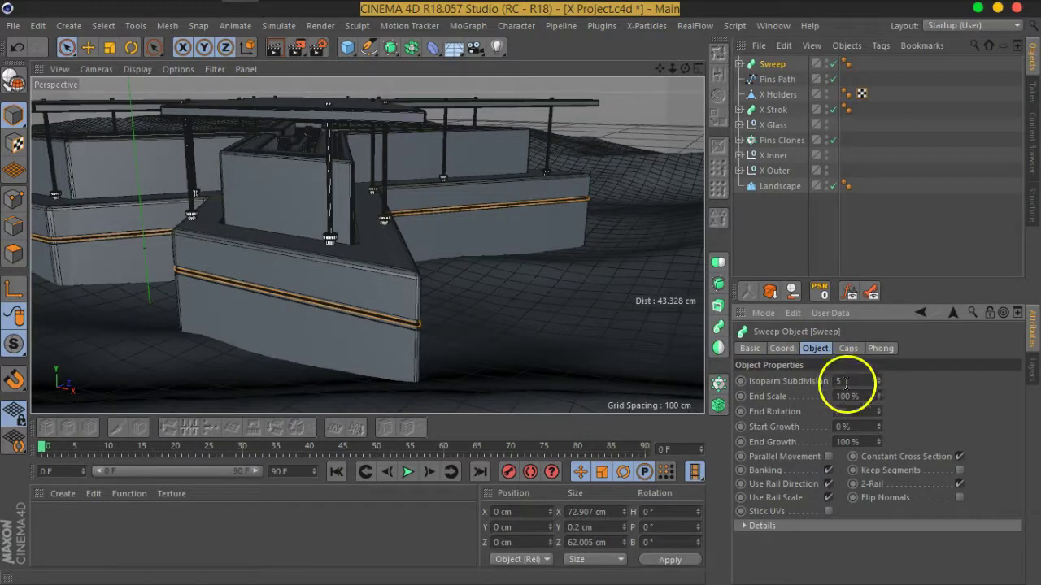
mouse_move(878, 425)
left_mouse_down()
mouse_move(878, 330)
mouse_move(883, 395)
mouse_move(871, 437)
left_mouse_up()
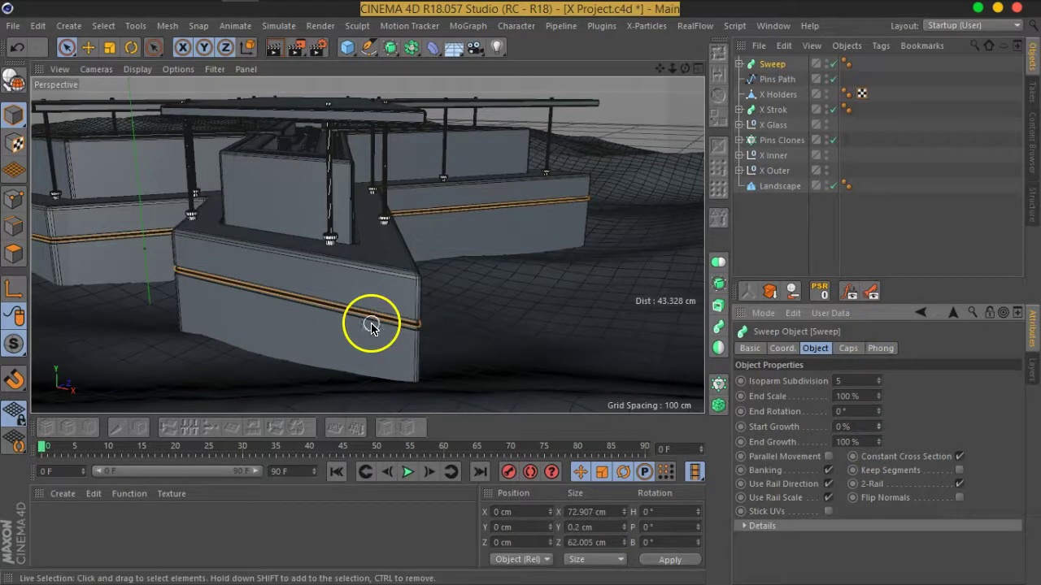
left_click(767, 214)
mouse_move(411, 255)
left_mouse_down("alt")
mouse_move(302, 223)
mouse_move(377, 251)
mouse_move(451, 331)
mouse_move(521, 292)
left_mouse_up("alt")
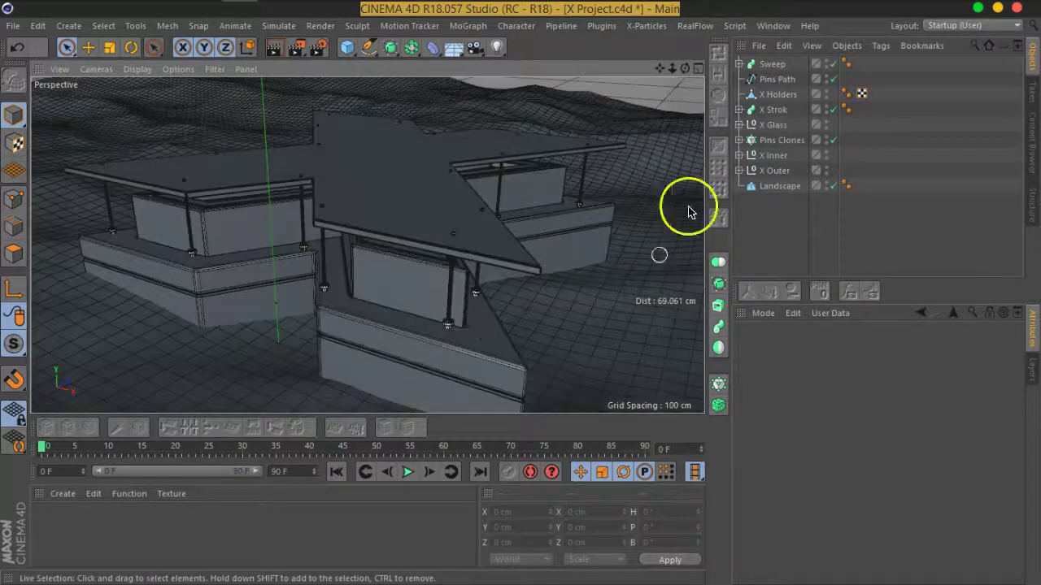
Rename the Sweep to 'X Outer Side Strok' and move it below X Holders
double_click(773, 64)
type("X")
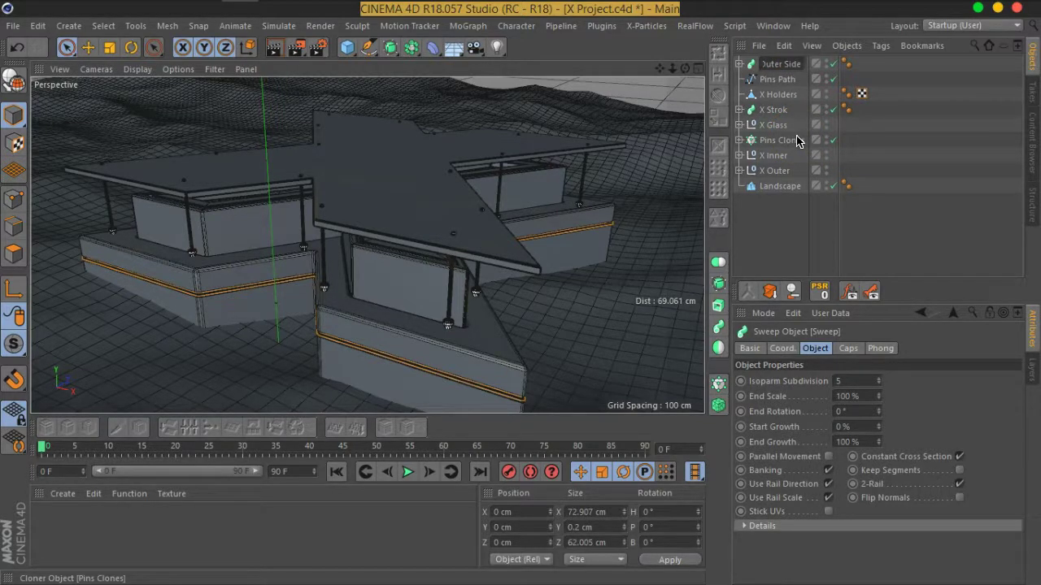
key("Return")
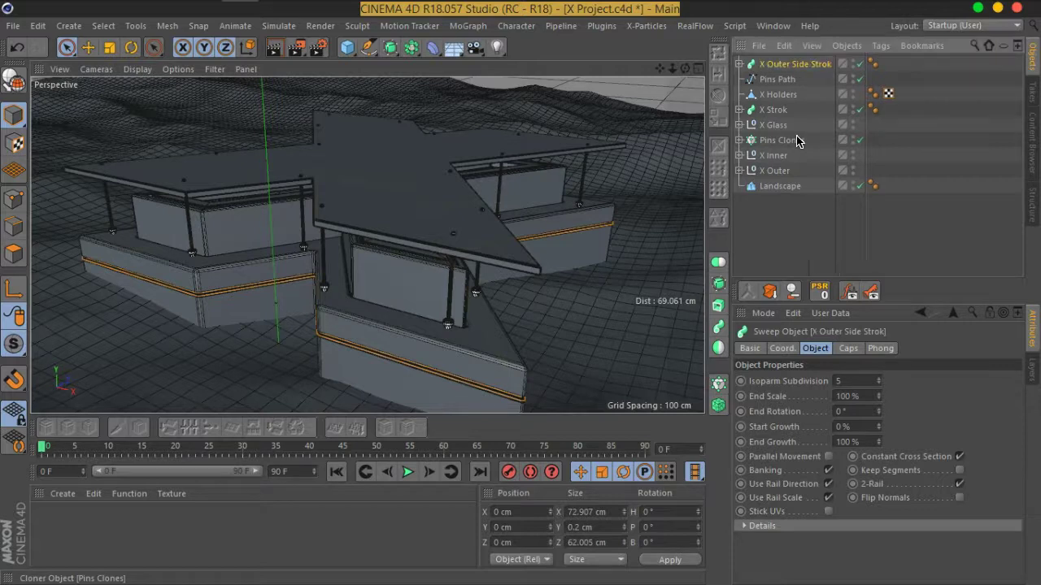
left_click_drag(776, 65, 774, 98)
left_click(778, 225)
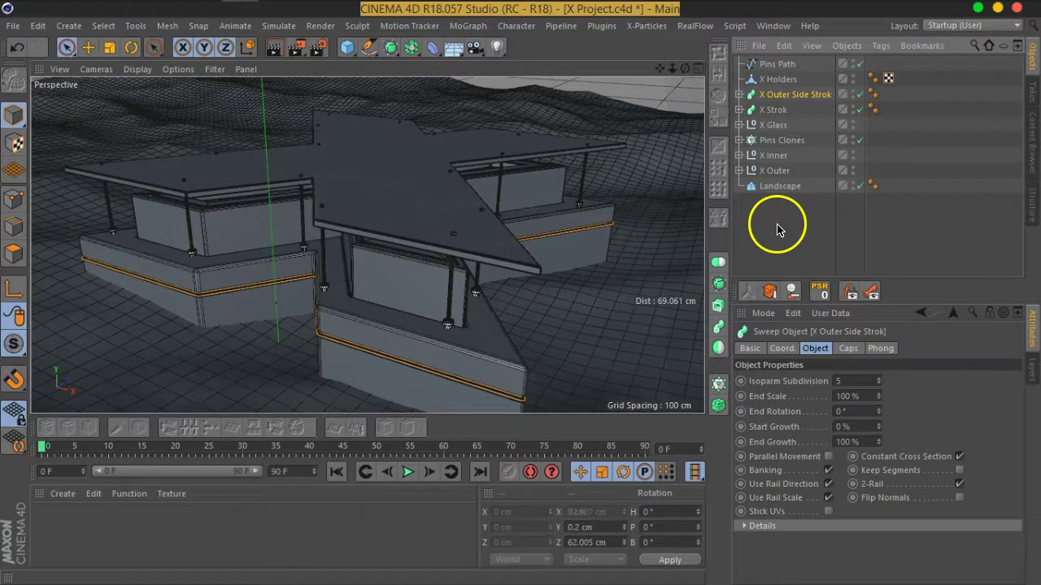
Zoom in on the model and save the project
scroll(408, 330, "up", 3)
mouse_move(430, 279)
left_mouse_down("alt")
mouse_move(445, 205)
mouse_move(515, 295)
mouse_move(560, 330)
mouse_move(540, 297)
mouse_move(552, 304)
mouse_move(476, 288)
left_mouse_up("alt")
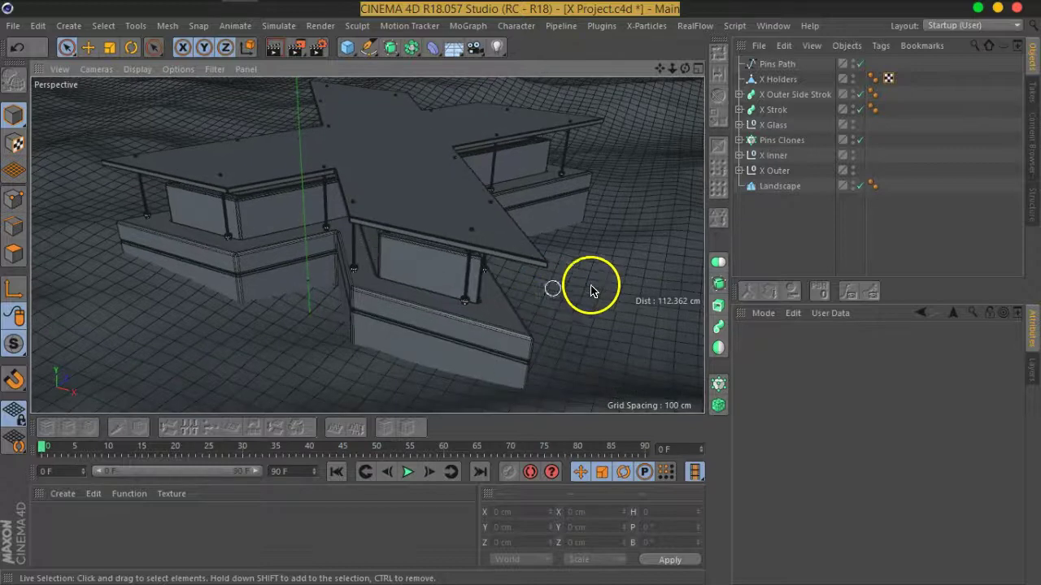
key("ctrl+s")
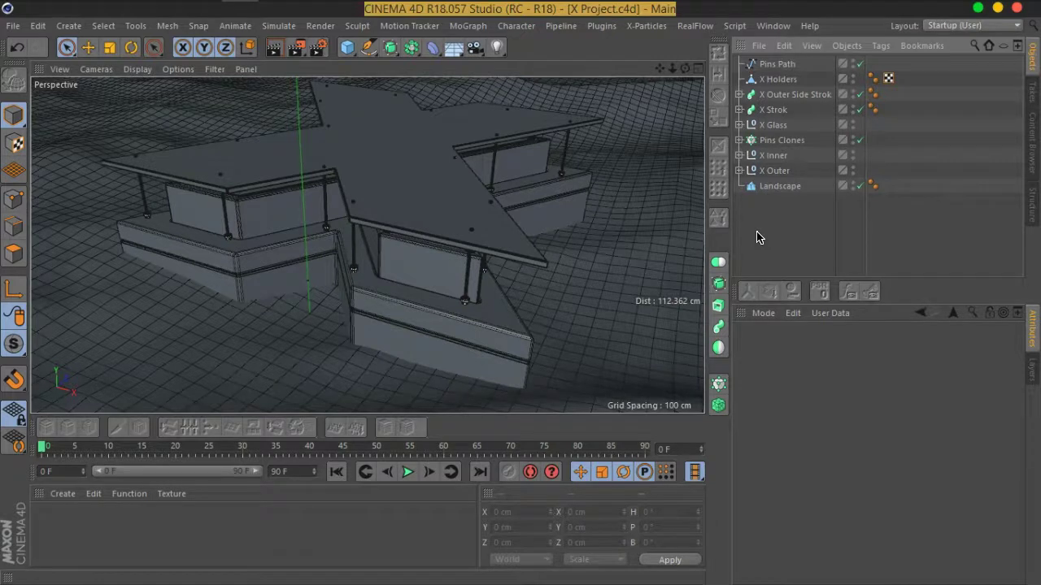
Change the timeline's last frame from 90 to 200, widen the range slider to 0–200, and save
left_click_drag(500, 191, 534, 235, "alt")
scroll(560, 273, "up", 3)
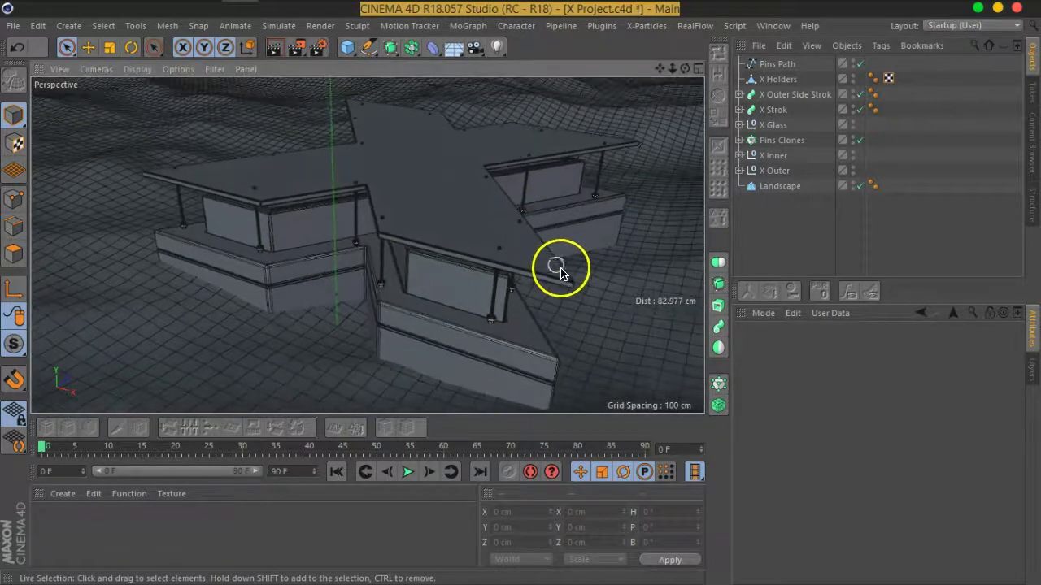
scroll(560, 272, "down", 1)
scroll(576, 251, "down", 2)
scroll(579, 244, "down", 2)
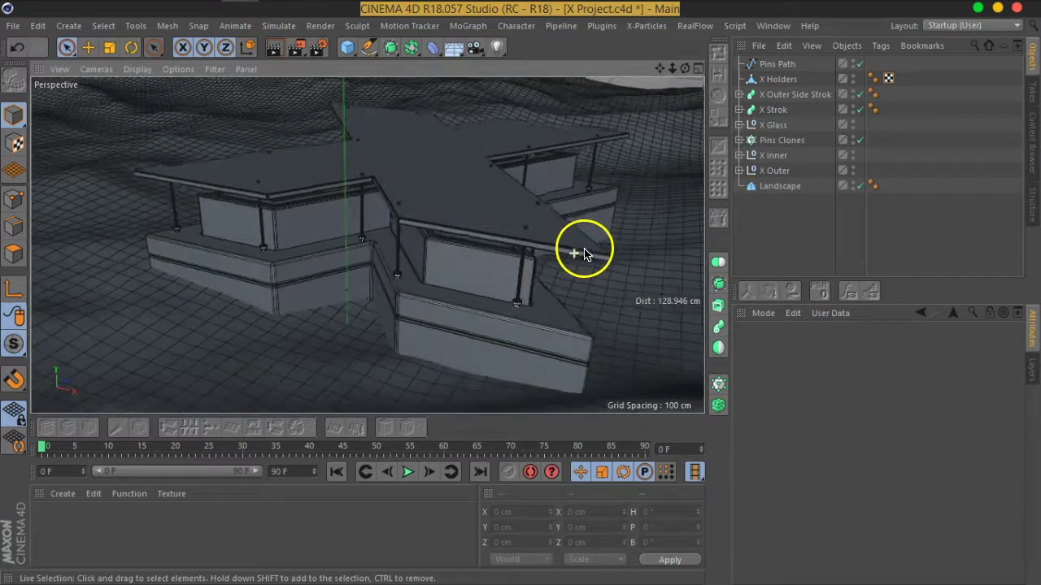
scroll(579, 248, "down", 1)
scroll(574, 263, "down", 1)
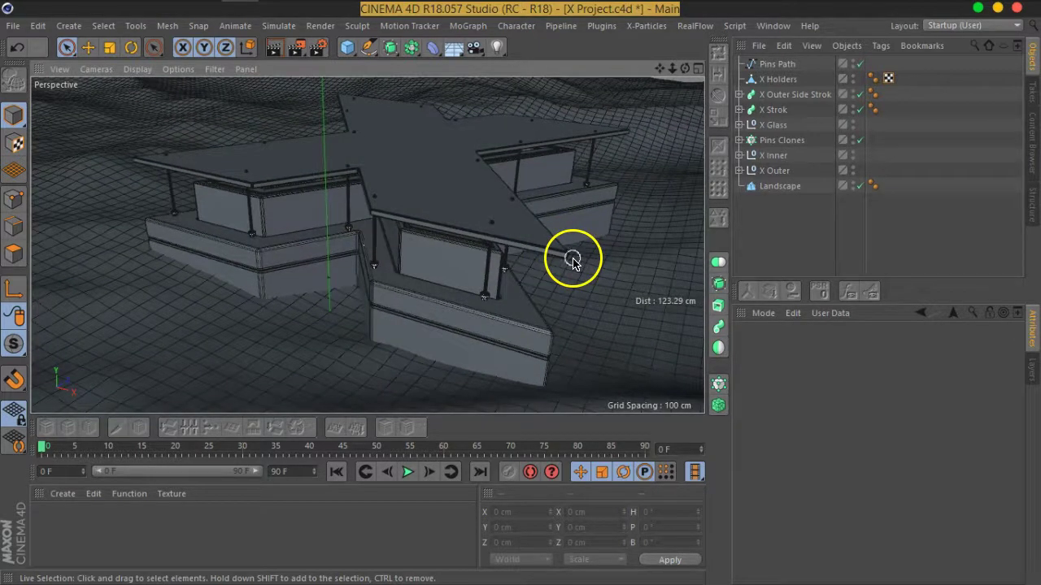
scroll(573, 259, "up", 1)
scroll(571, 251, "up", 1)
scroll(561, 255, "up", 1)
scroll(534, 246, "up", 2)
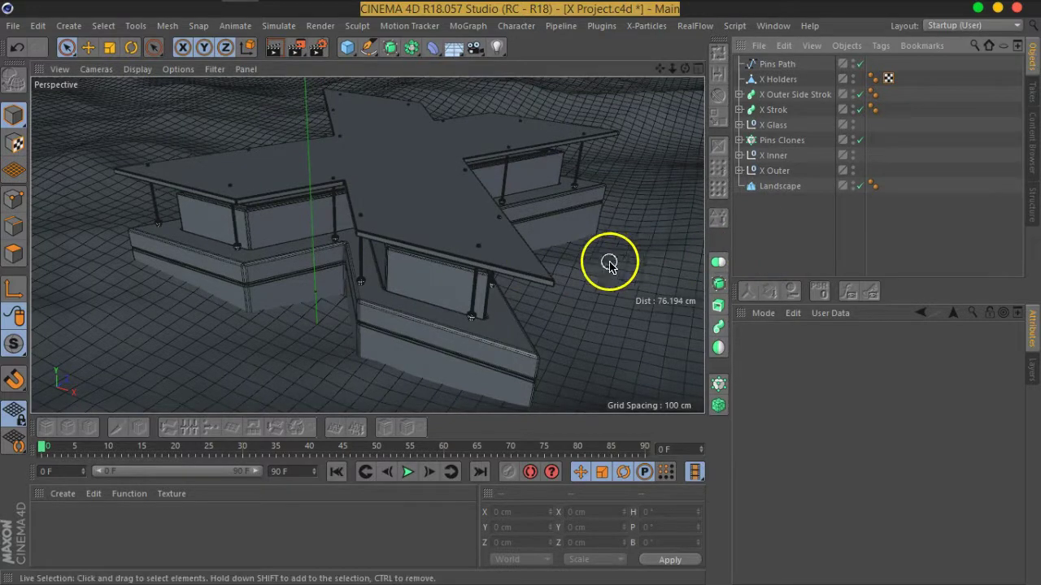
scroll(548, 274, "up", 1)
scroll(569, 290, "up", 1)
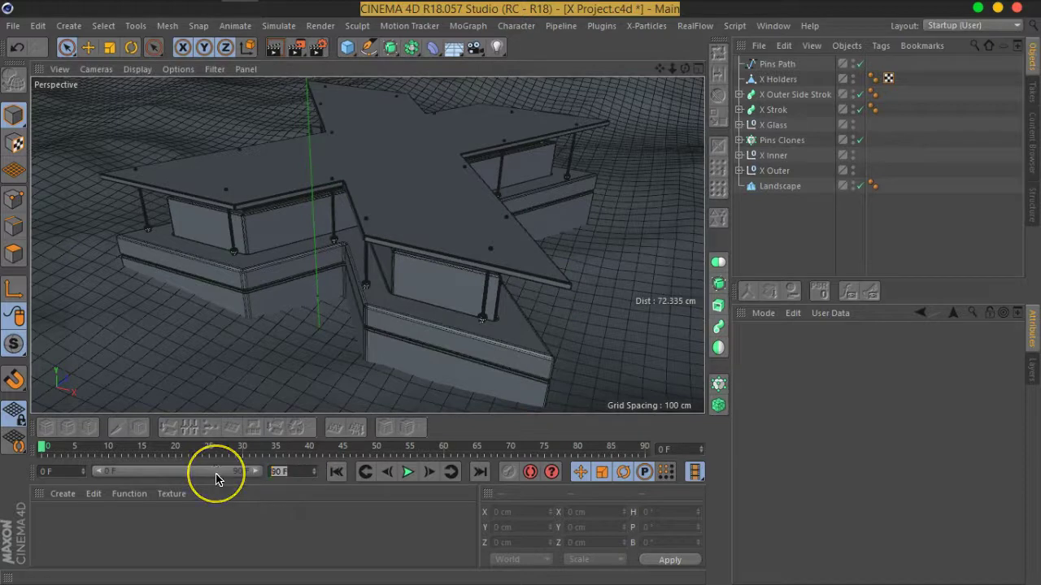
type("20")
key("Return")
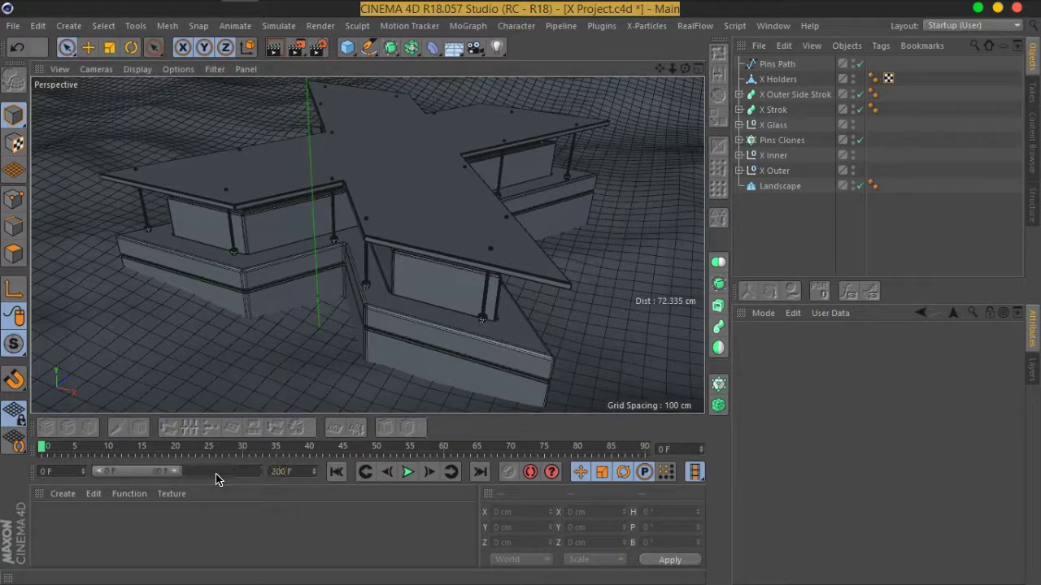
left_click_drag(181, 472, 259, 472)
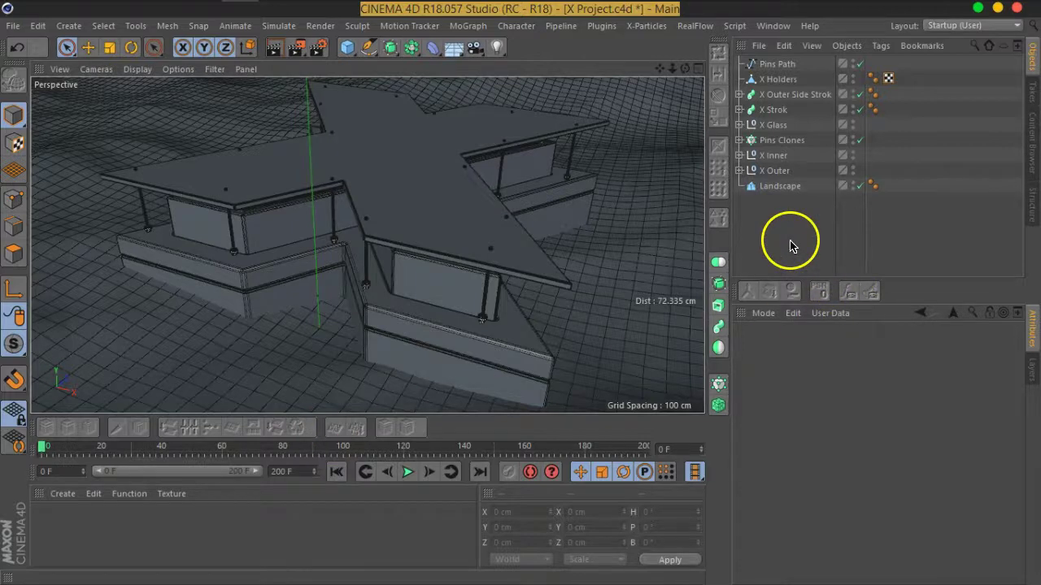
key("ctrl+s")
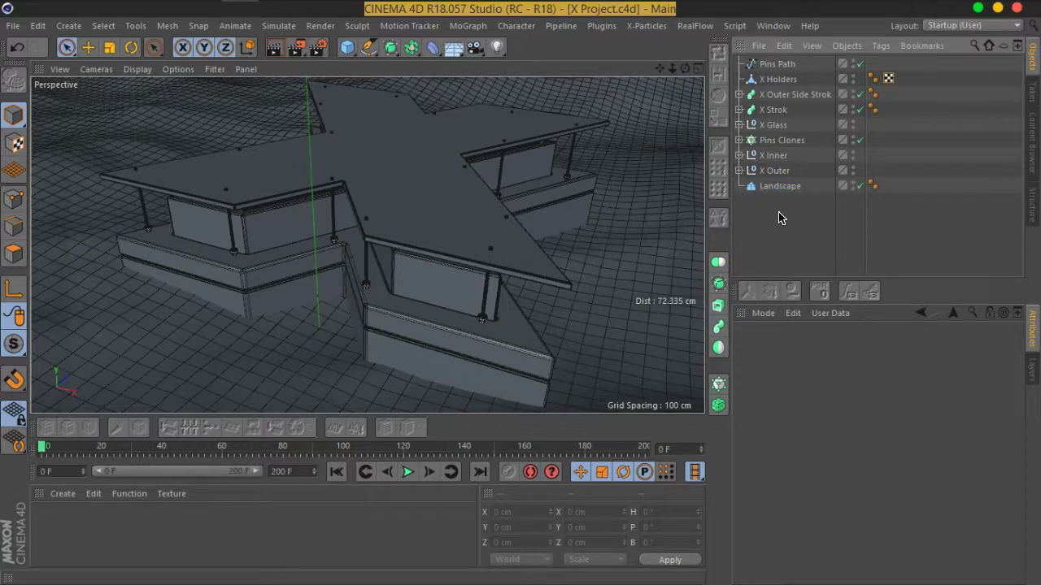
Raise the Pins Clones cloner count from 16 to 18 and save
left_click(773, 140)
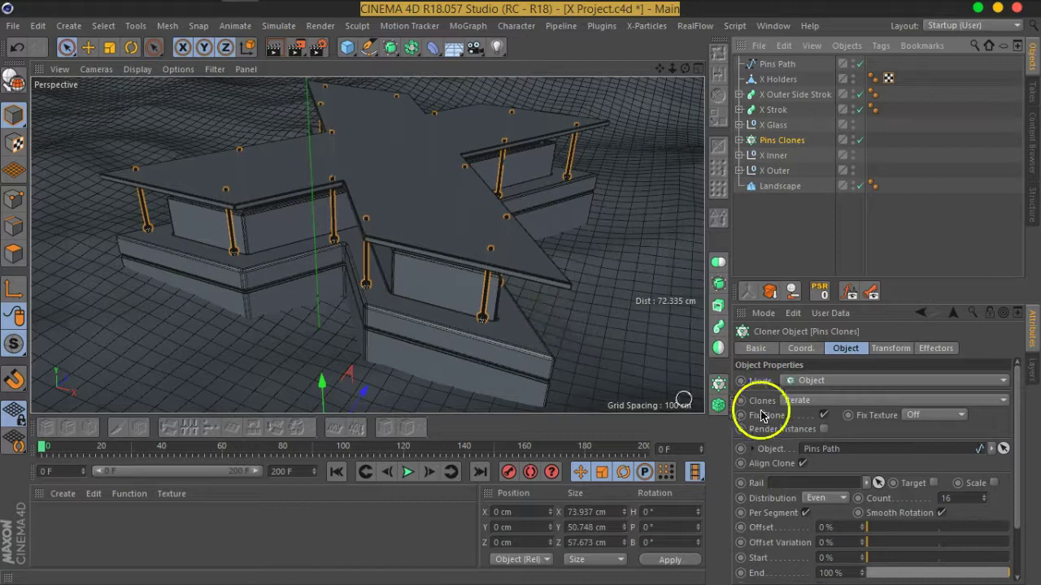
left_click_drag(980, 498, 987, 499)
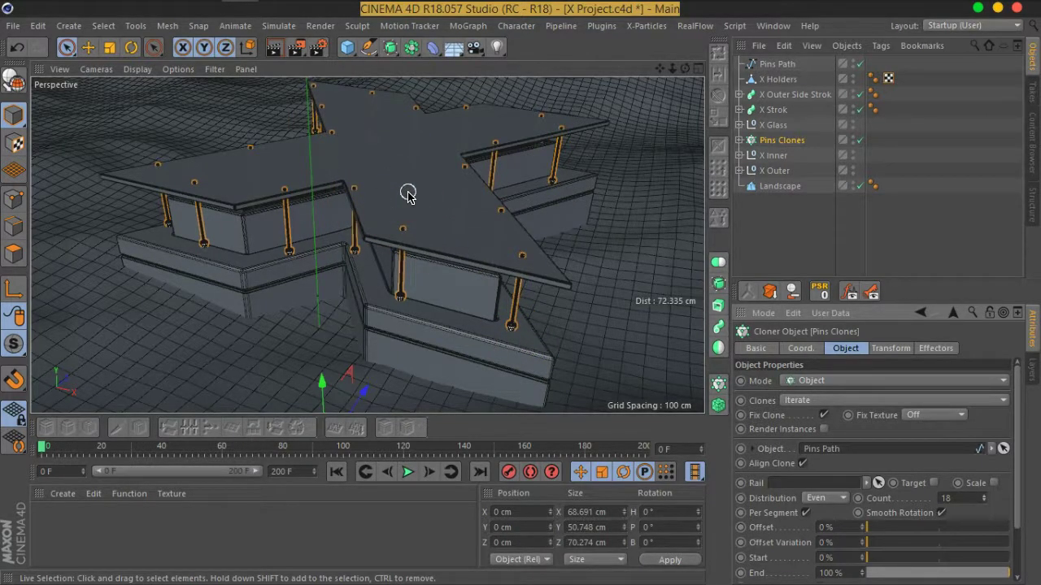
left_click(777, 234)
key("ctrl+s")
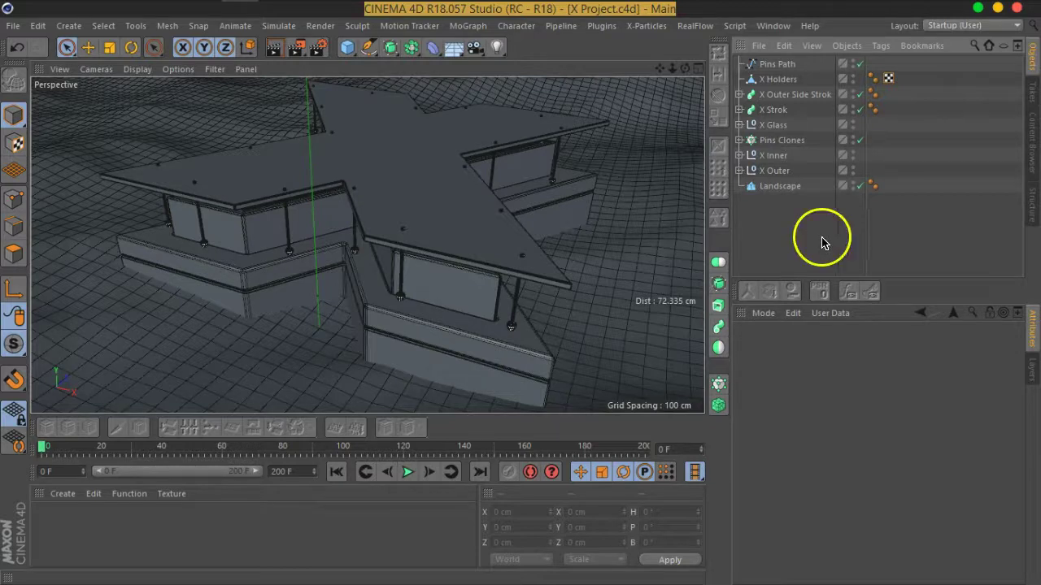
Orbit and zoom out to inspect the star base with its posts
left_click_drag(379, 263, 591, 289, "alt")
right_click_drag(591, 289, 516, 284, "alt")
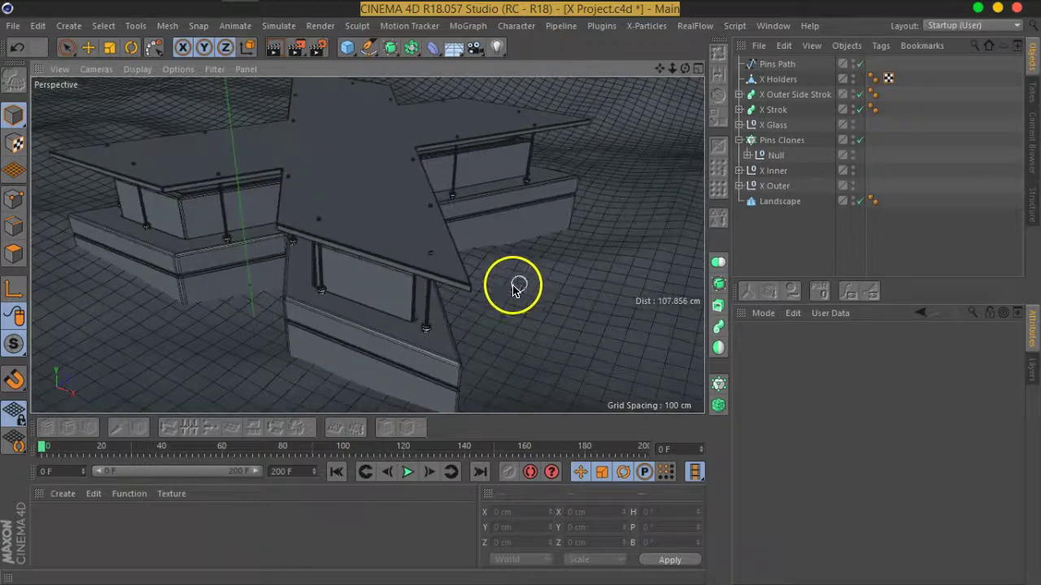
middle_click_drag(515, 284, 511, 283, "alt")
mouse_move(515, 284)
left_mouse_down("alt")
mouse_move(507, 295)
mouse_move(536, 290)
left_mouse_up("alt")
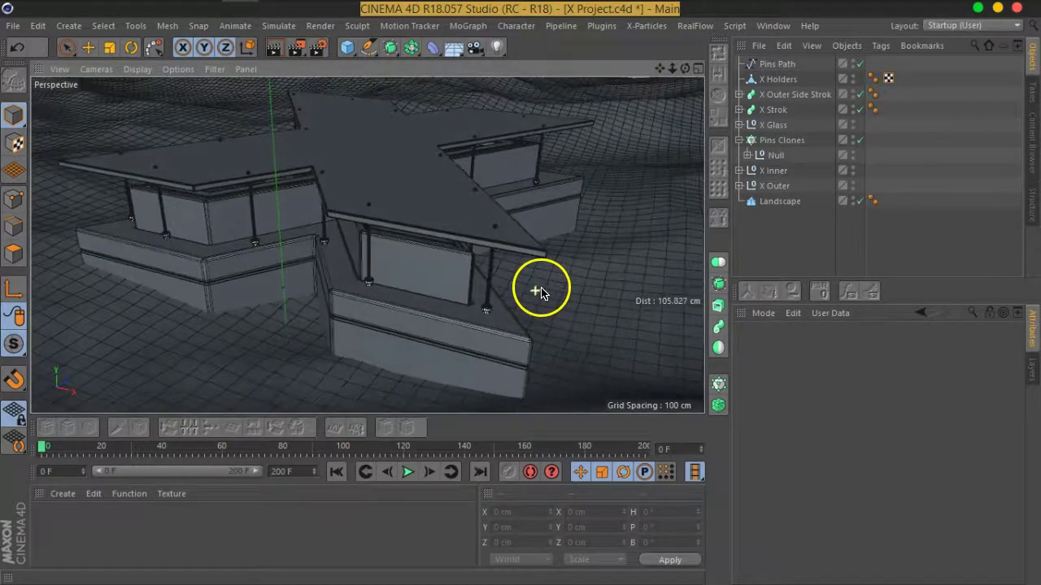
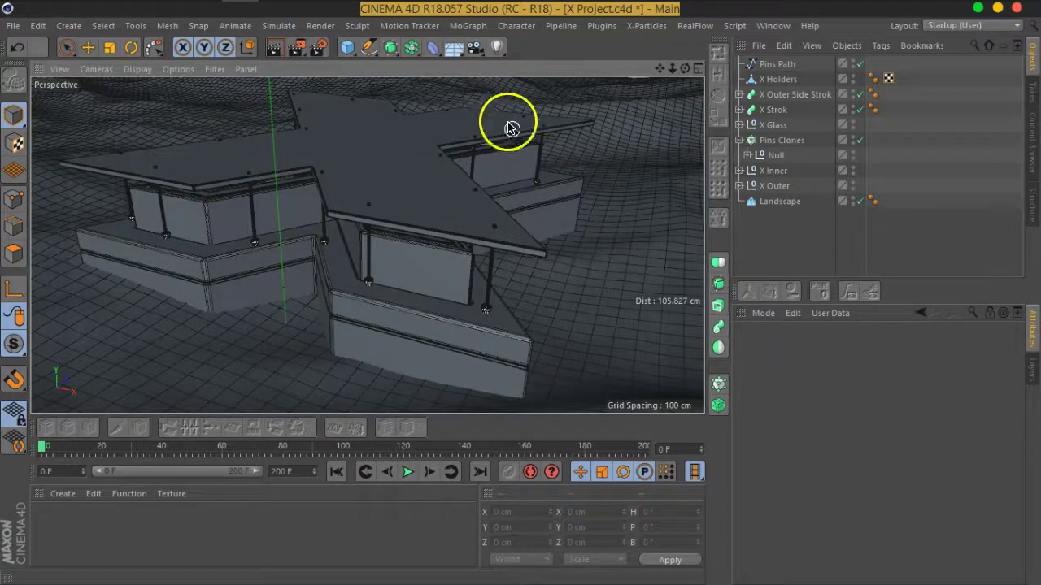
Add a new Null object from the object palette
left_click(474, 51)
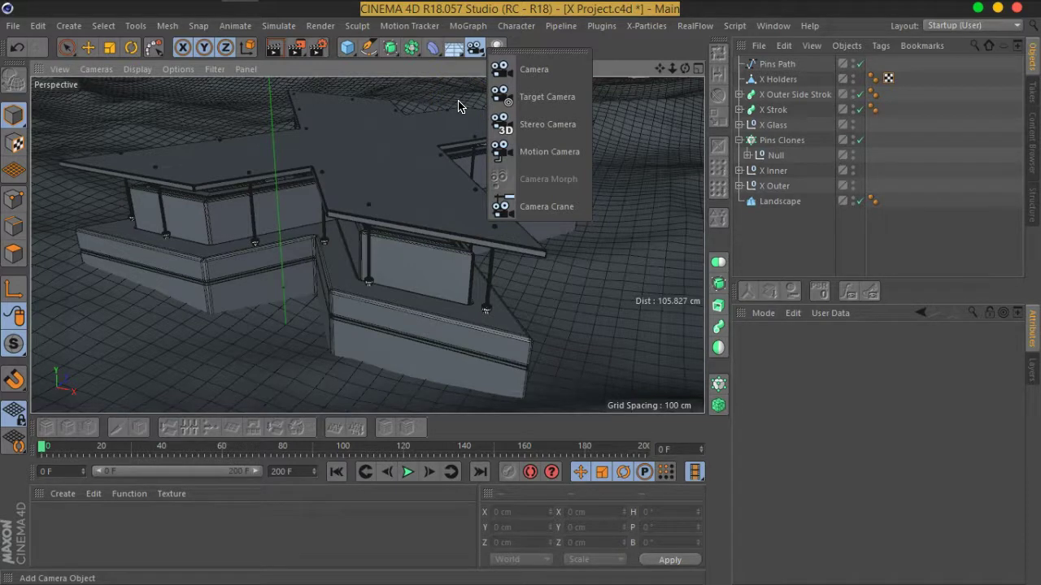
left_click(456, 50)
left_click(453, 49)
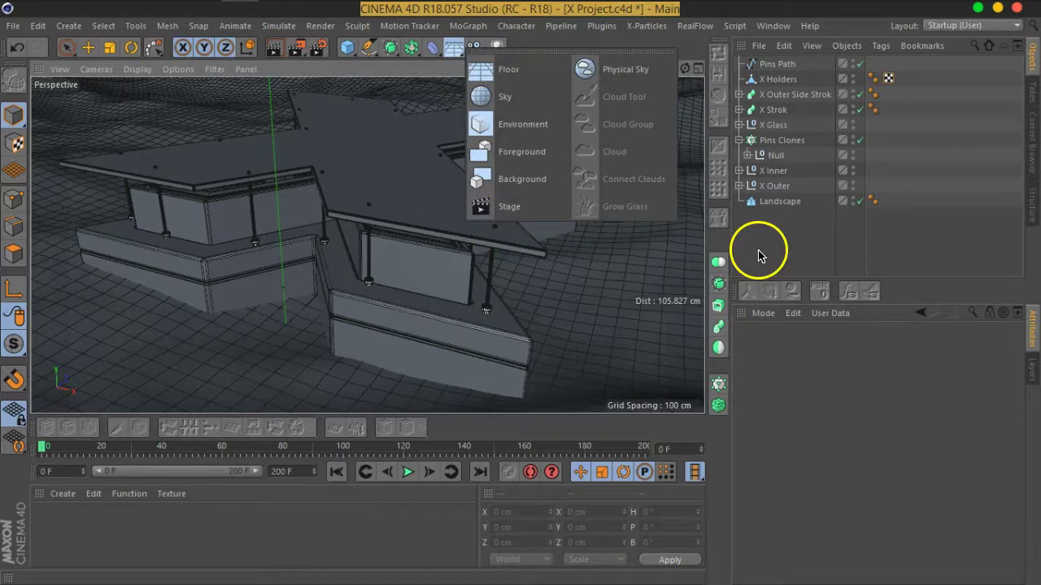
left_click(757, 255)
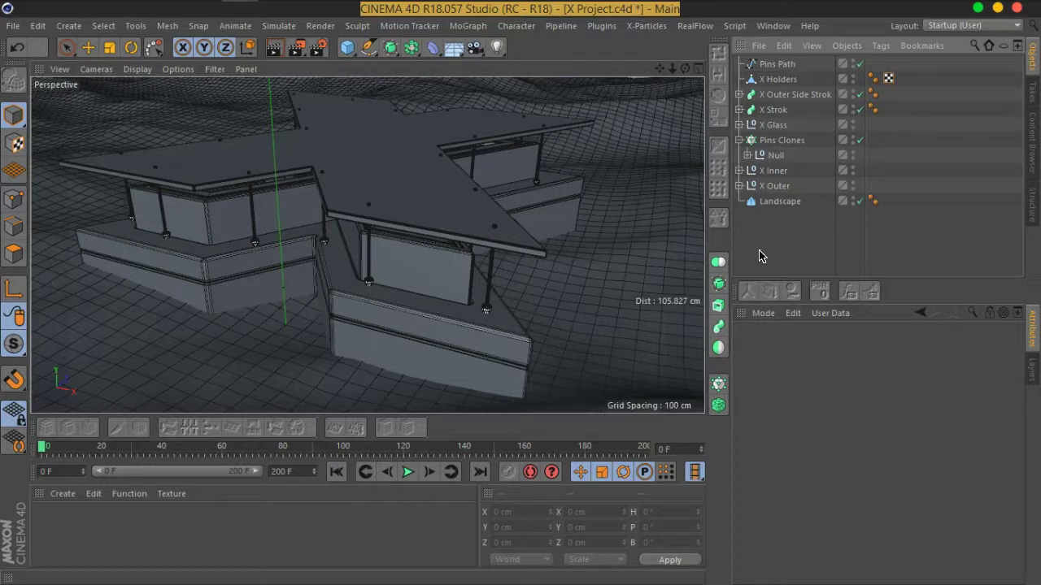
left_click(548, 114)
left_click(475, 47)
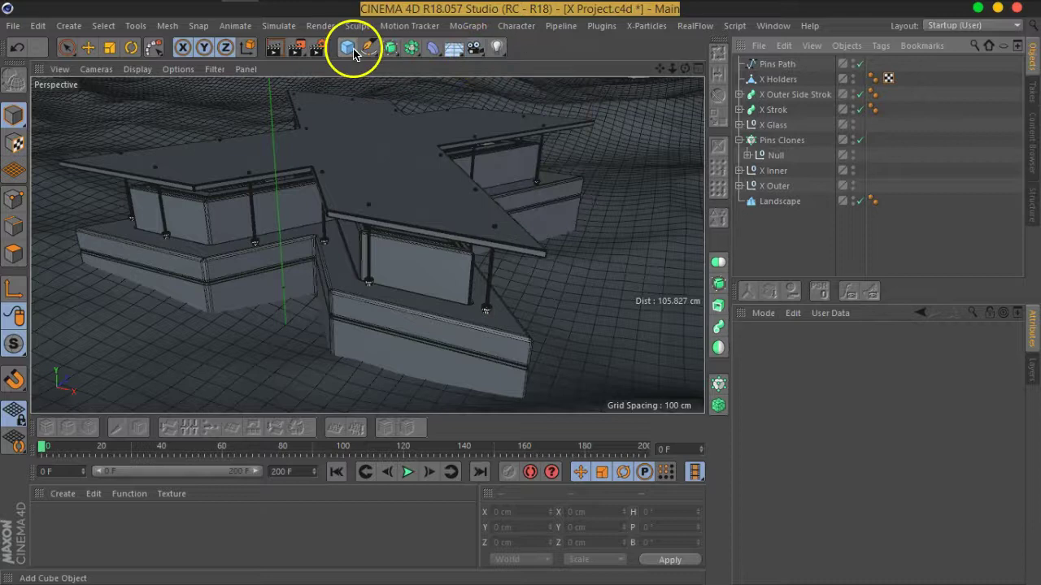
left_click_drag(347, 46, 380, 72)
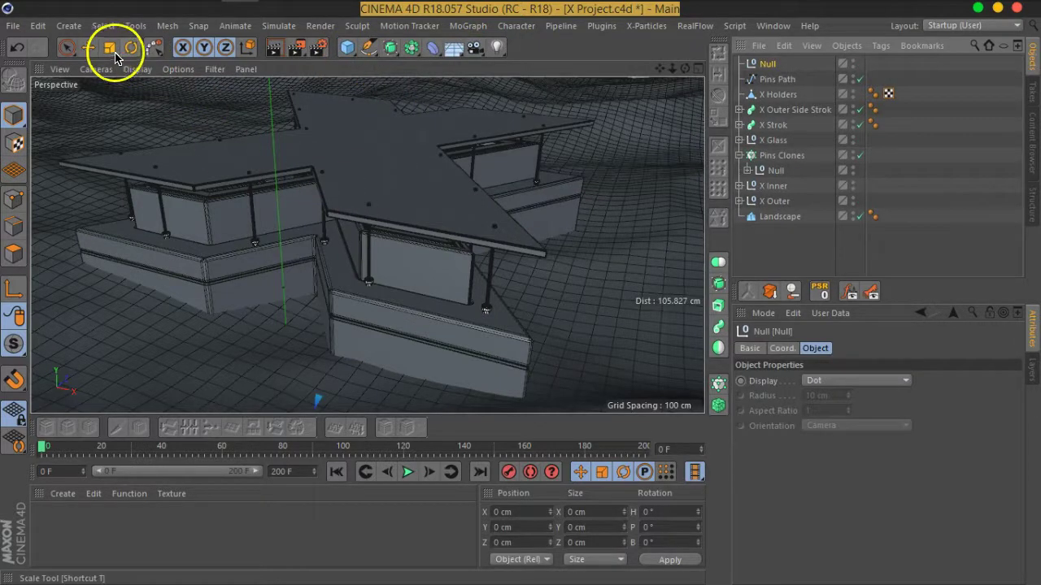
Raise the null, then slide it in the Top view to centre it over the X
left_click(88, 47)
left_click_drag(288, 396, 290, 122)
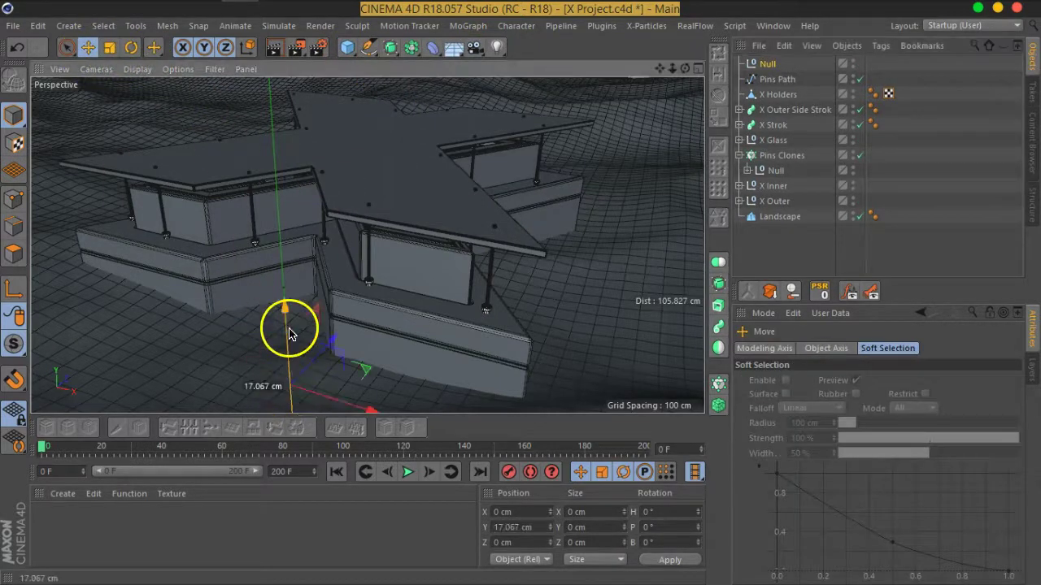
left_click(698, 69)
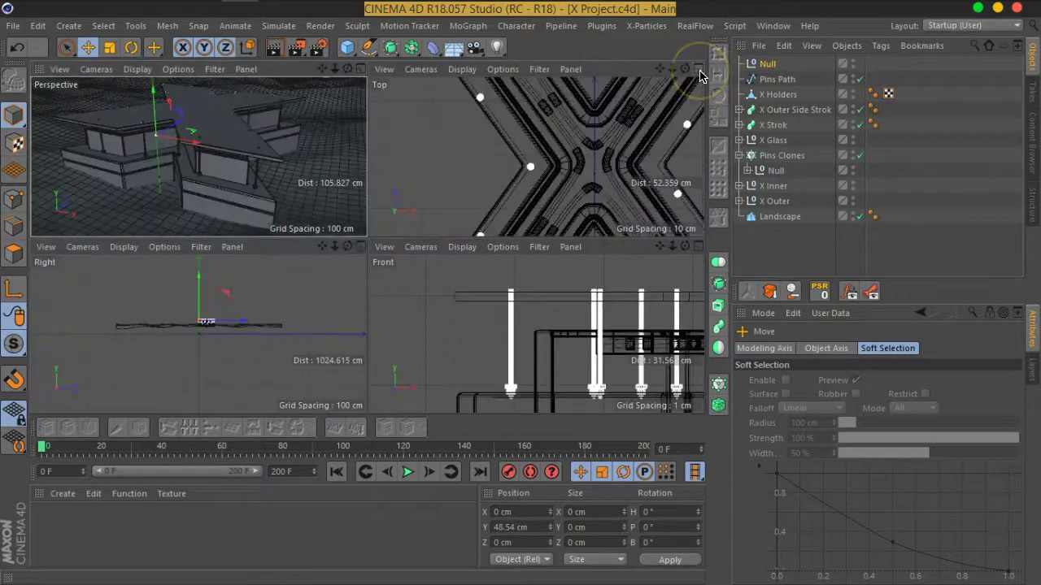
left_click(698, 69)
scroll(390, 209, "down", 3)
scroll(390, 216, "down", 3)
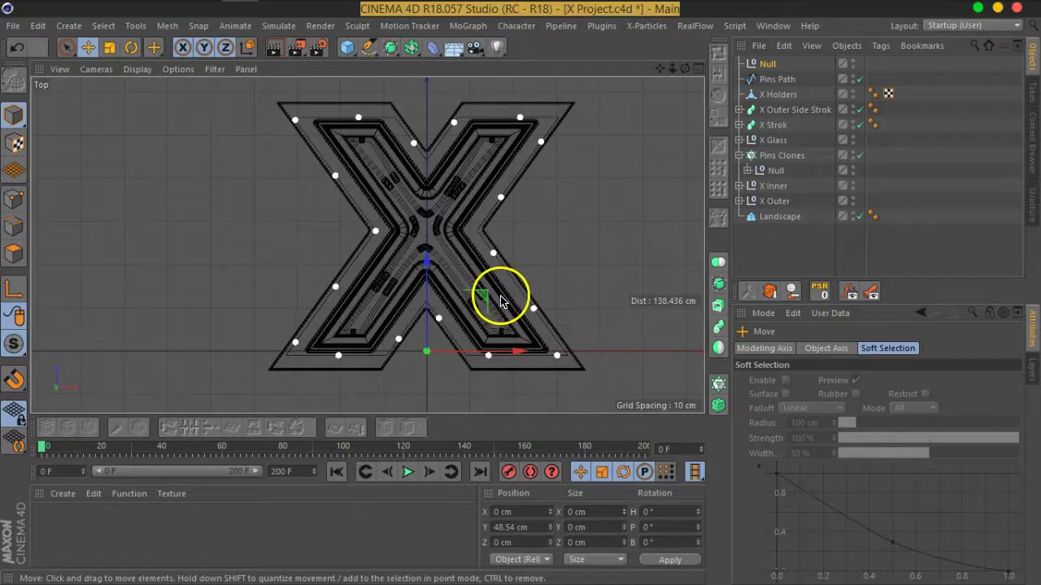
left_click_drag(486, 299, 487, 184)
left_click_drag(491, 171, 486, 178)
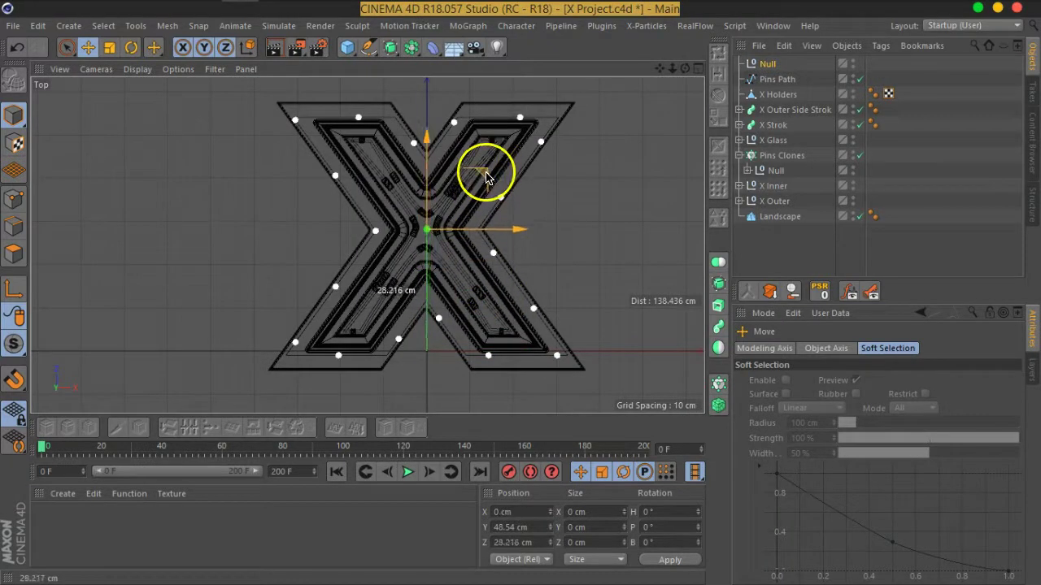
Lower the null slightly to Y 44.559 cm in the Perspective view
left_click(697, 69)
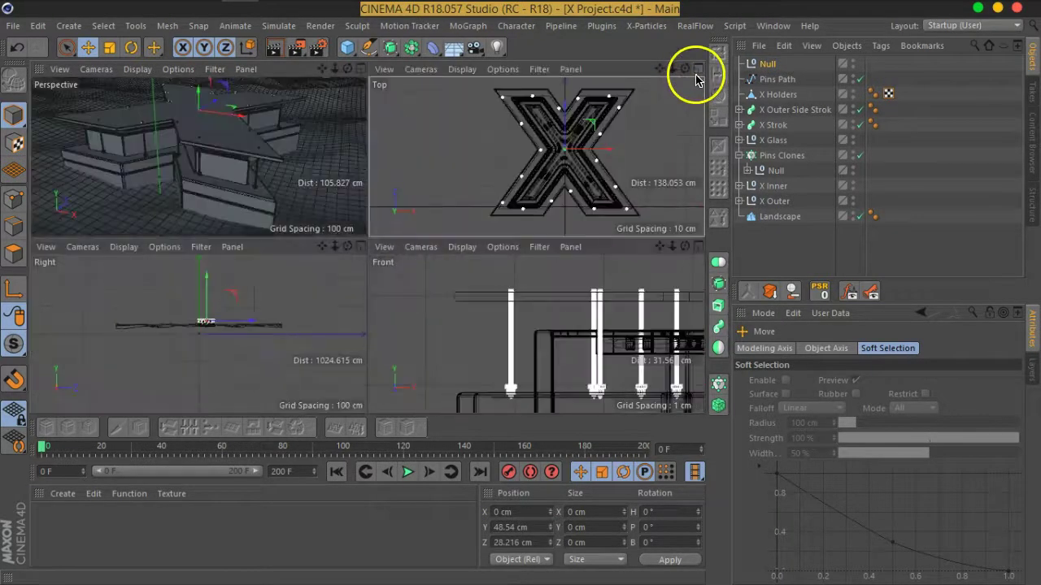
left_click(358, 69)
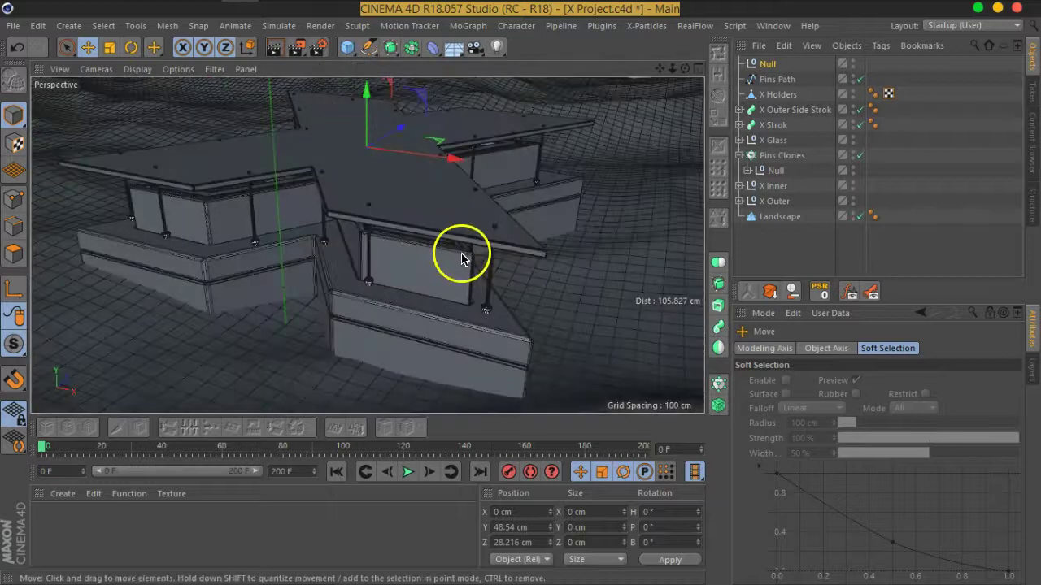
mouse_move(542, 252)
left_mouse_down("alt")
mouse_move(471, 214)
mouse_move(458, 187)
mouse_move(490, 200)
left_mouse_up("alt")
left_click_drag(370, 97, 372, 105)
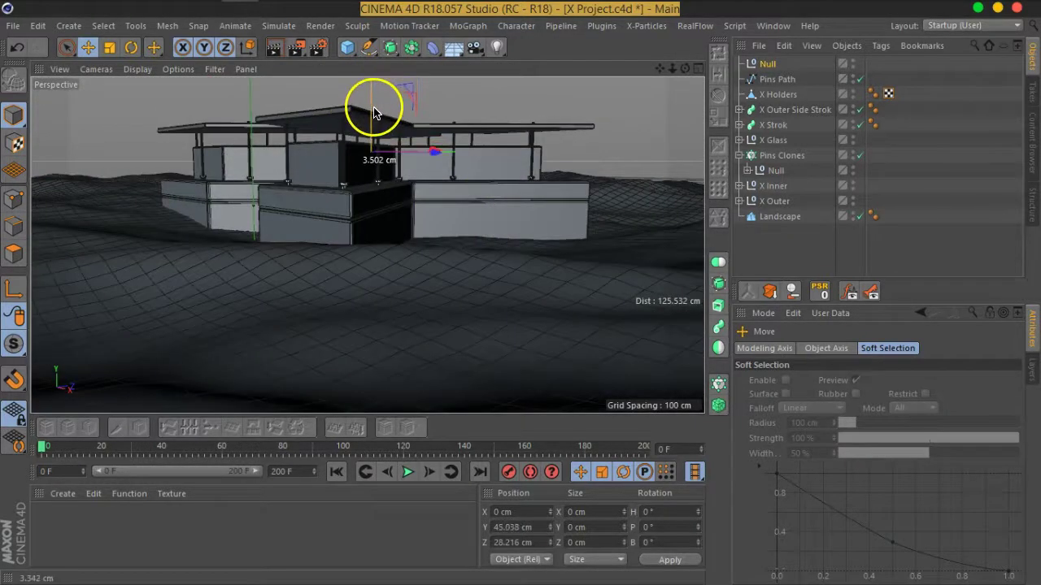
mouse_move(418, 163)
left_mouse_down("alt")
mouse_move(360, 209)
mouse_move(488, 219)
mouse_move(520, 193)
mouse_move(474, 182)
mouse_move(462, 209)
mouse_move(484, 217)
left_mouse_up("alt")
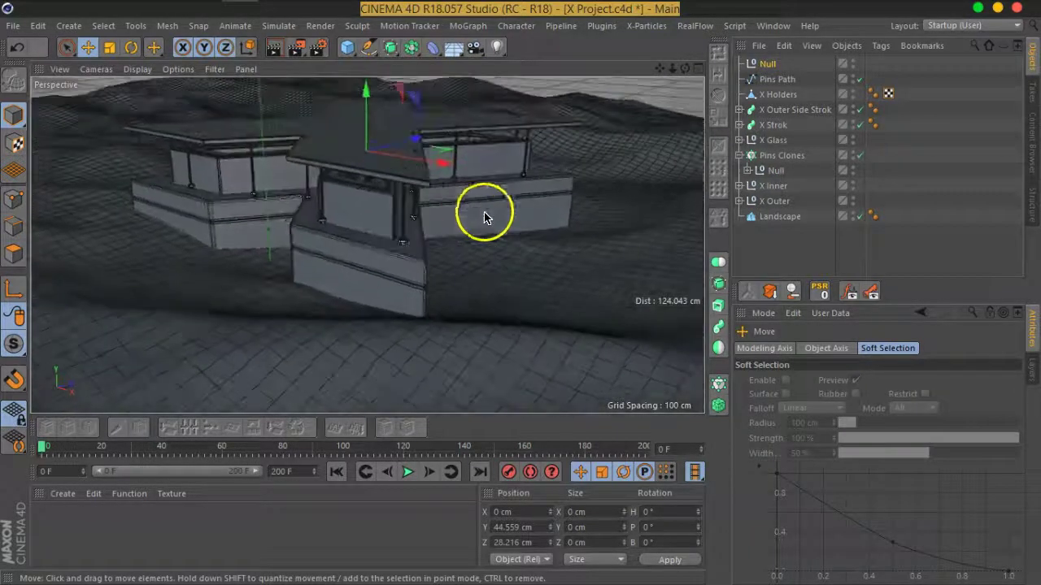
Rename the null to CameraDriver
double_click(769, 63)
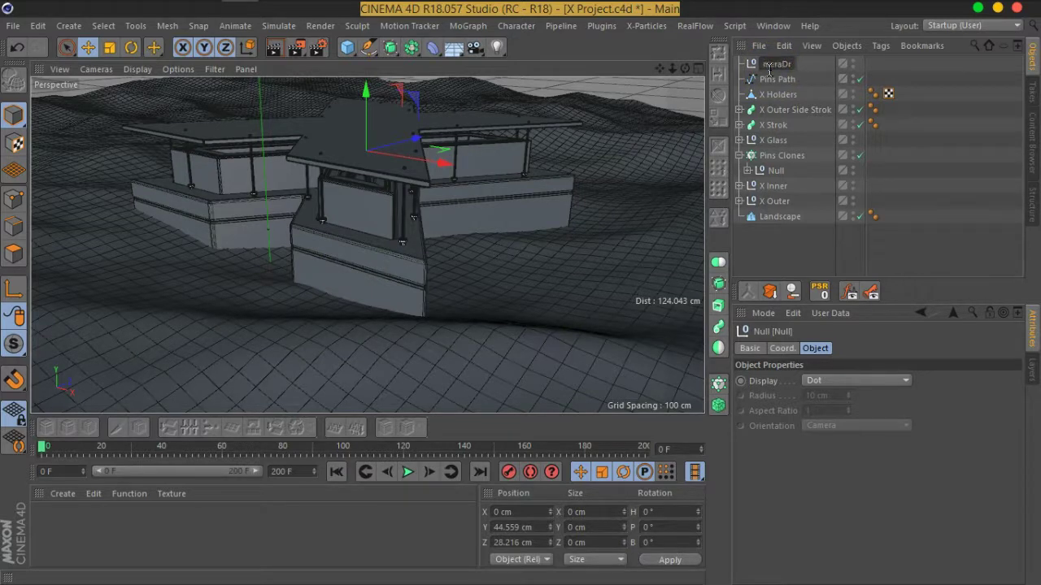
key("Return")
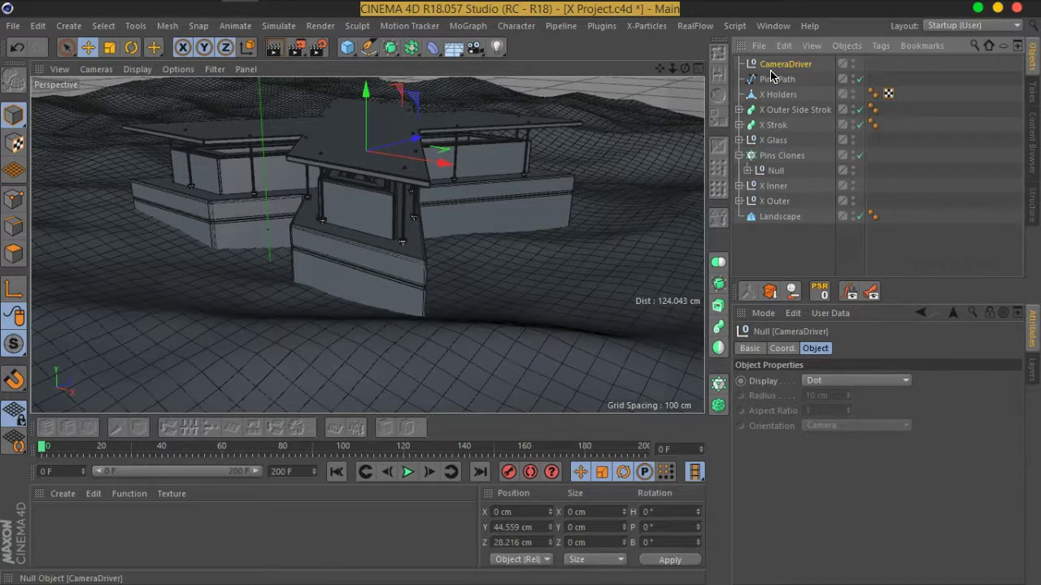
mouse_move(470, 93)
left_mouse_down("alt")
mouse_move(418, 151)
mouse_move(418, 255)
mouse_move(430, 227)
left_mouse_up("alt")
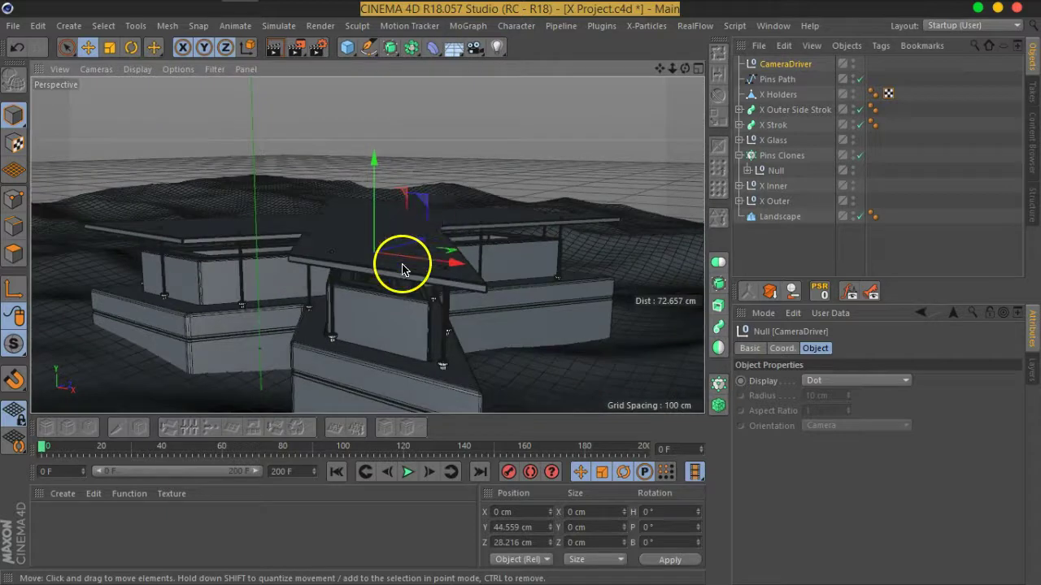
Zoom the viewport in close to the roof, in among the pipes
scroll(402, 270, "up", 3)
mouse_move(391, 297)
left_mouse_down("alt")
mouse_move(423, 247)
mouse_move(400, 290)
mouse_move(420, 221)
mouse_move(404, 225)
mouse_move(383, 163)
left_mouse_up("alt")
scroll(415, 253, "up", 2)
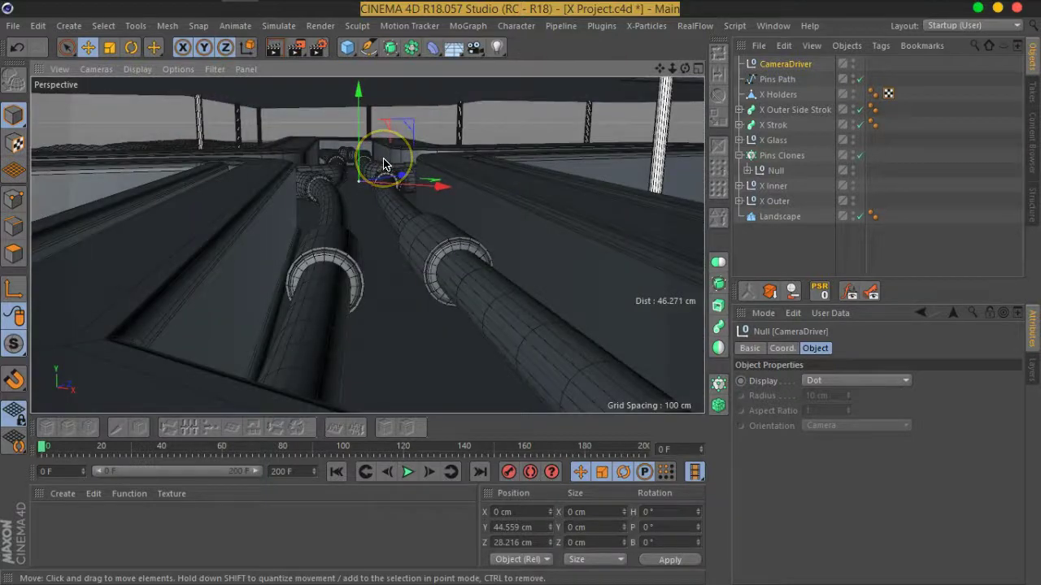
scroll(382, 211, "up", 2)
scroll(376, 214, "up", 2)
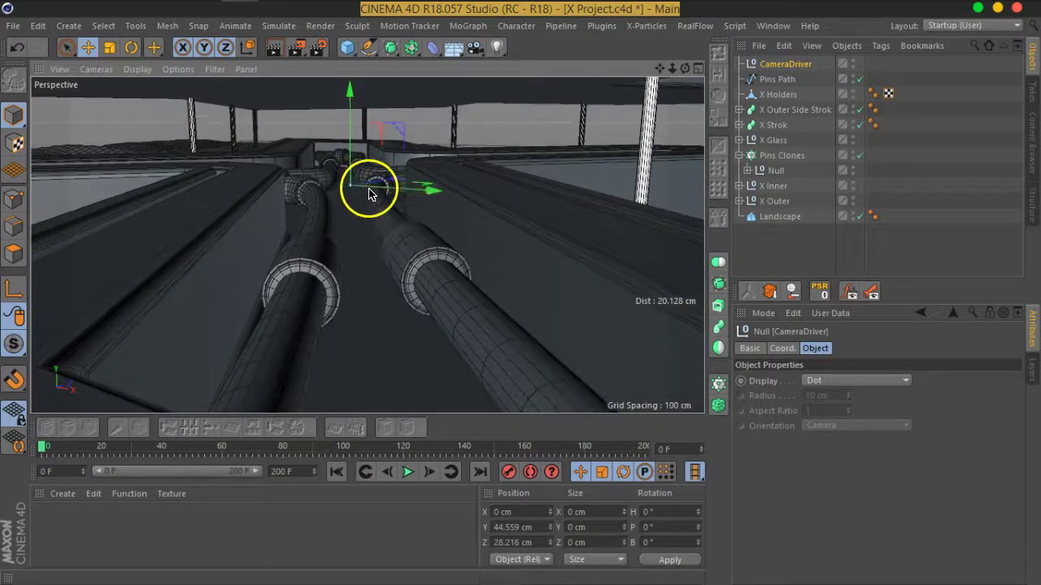
scroll(370, 195, "up", 1)
scroll(370, 204, "up", 1)
scroll(397, 228, "up", 1)
scroll(400, 235, "up", 1)
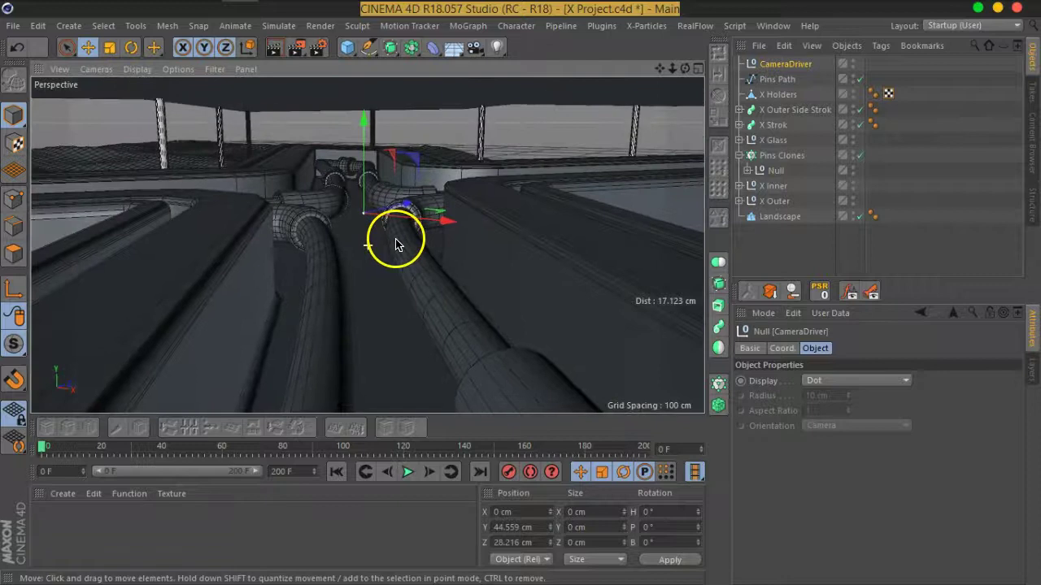
scroll(394, 237, "up", 1)
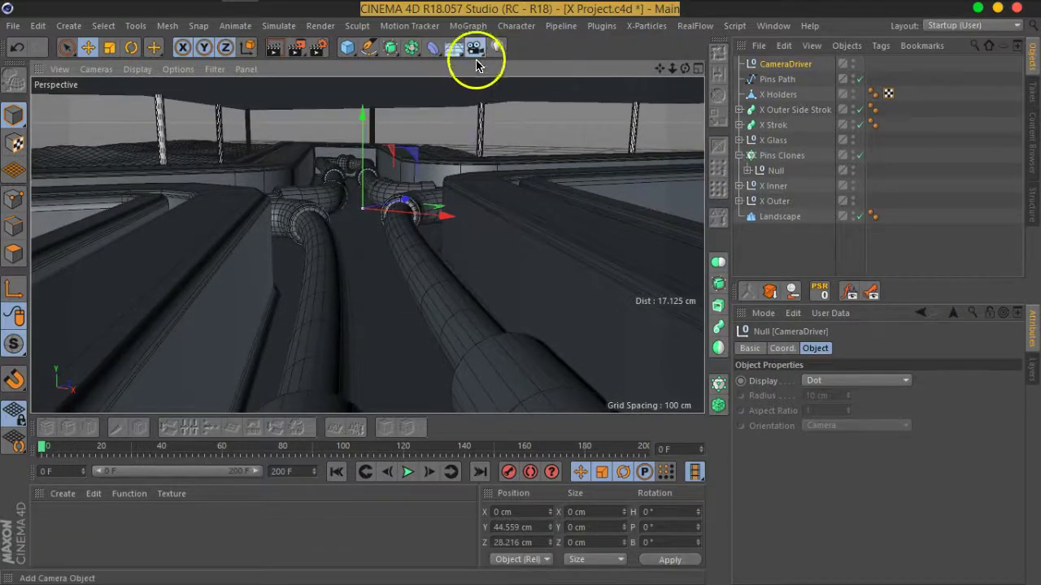
Add a Camera and drag it onto CameraDriver so it becomes the null's child
left_click(476, 49)
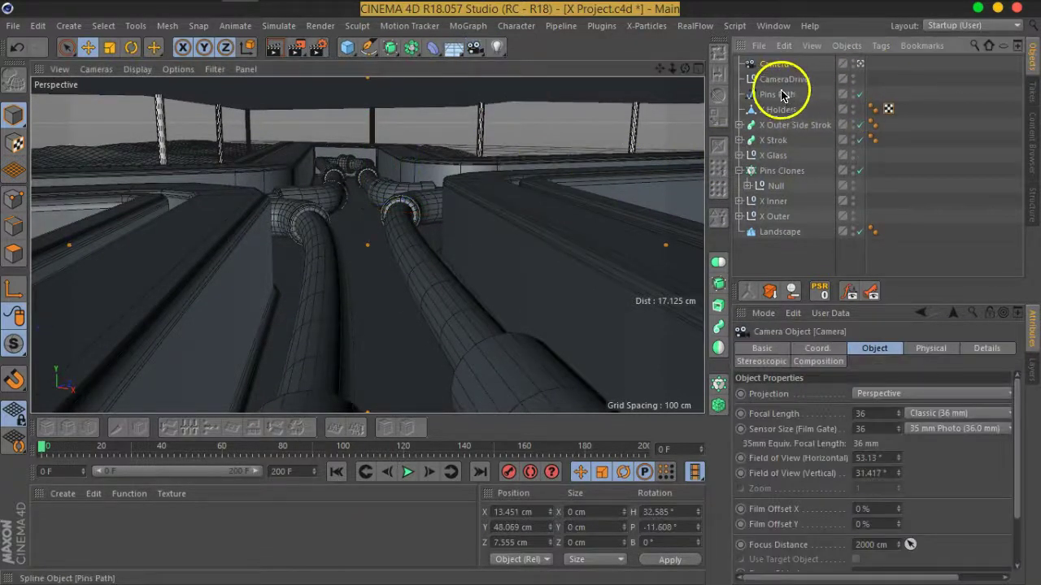
left_click_drag(774, 84, 770, 65)
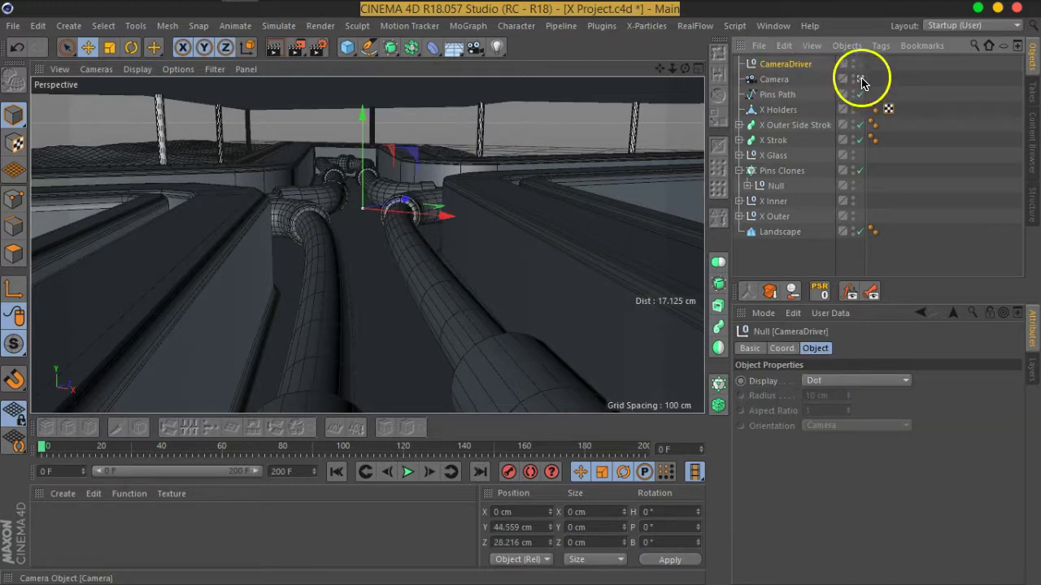
left_click(771, 85)
left_click_drag(771, 84, 779, 63)
left_click(779, 64)
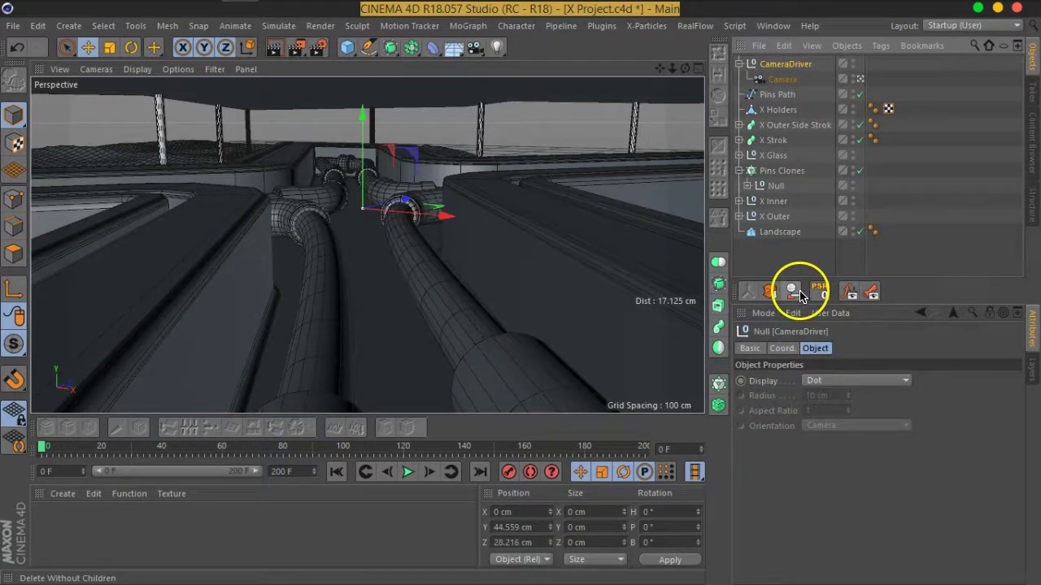
left_click_drag(818, 274, 818, 258)
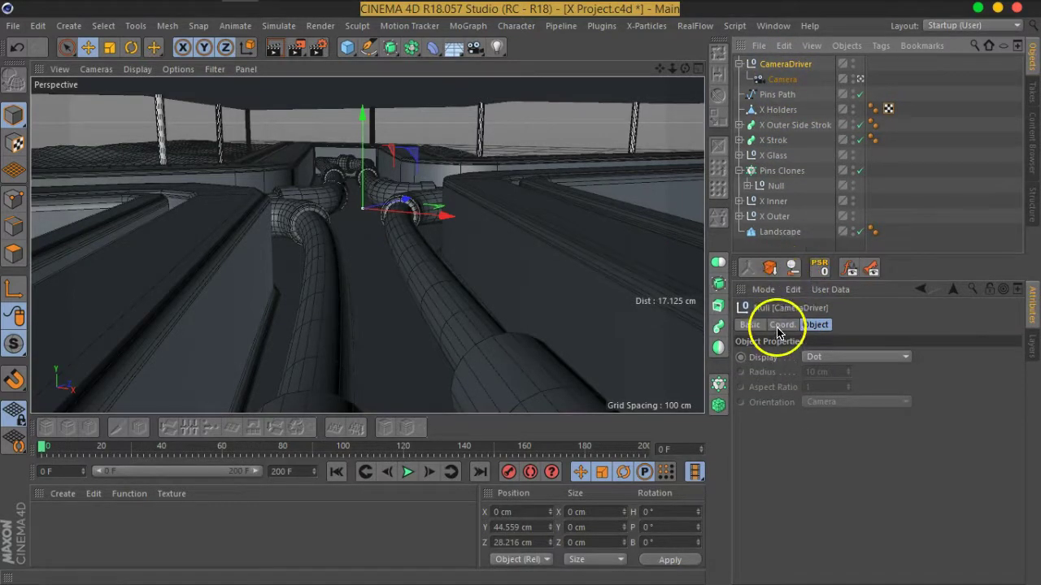
Rotate CameraDriver to R.X -8°, R.Y 28°, R.Z 10° so the camera faces the side wall
left_click(781, 324)
left_click(988, 403)
left_click(945, 461)
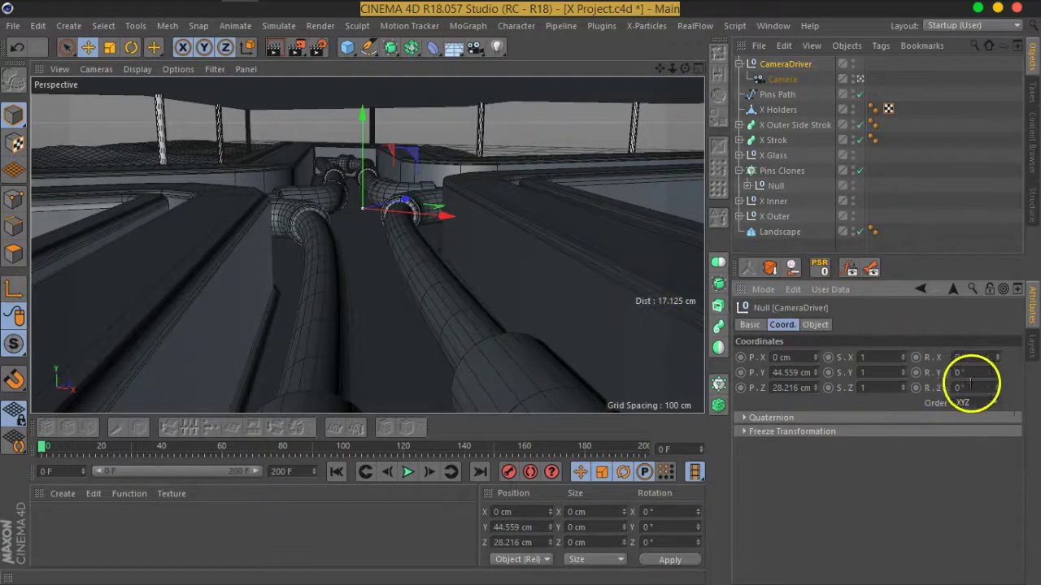
left_click_drag(999, 375, 998, 366)
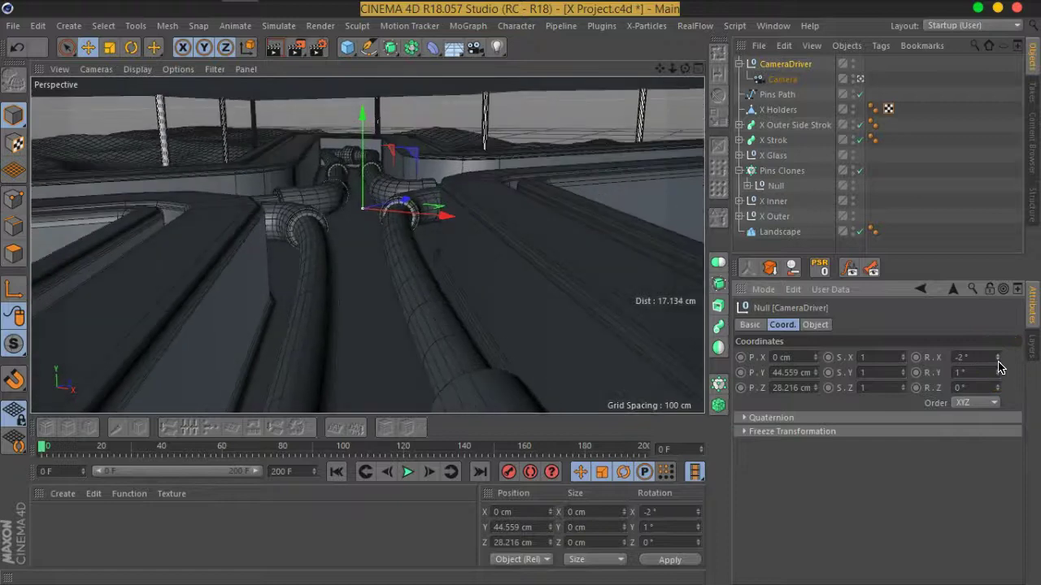
left_click(999, 360)
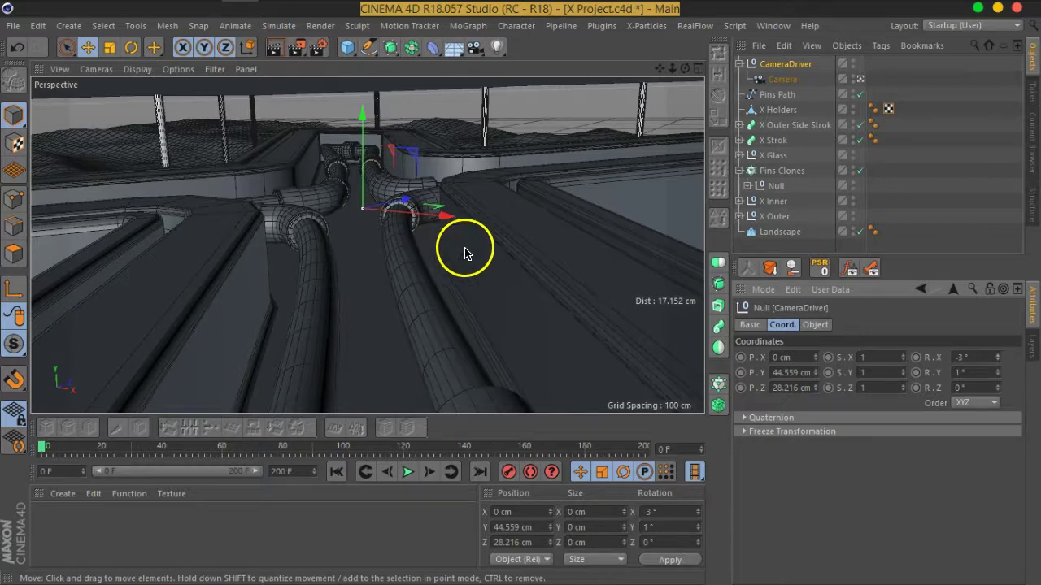
mouse_move(480, 248)
left_mouse_down("alt")
mouse_move(548, 226)
mouse_move(505, 230)
mouse_move(511, 216)
mouse_move(491, 217)
mouse_move(514, 218)
left_mouse_up("alt")
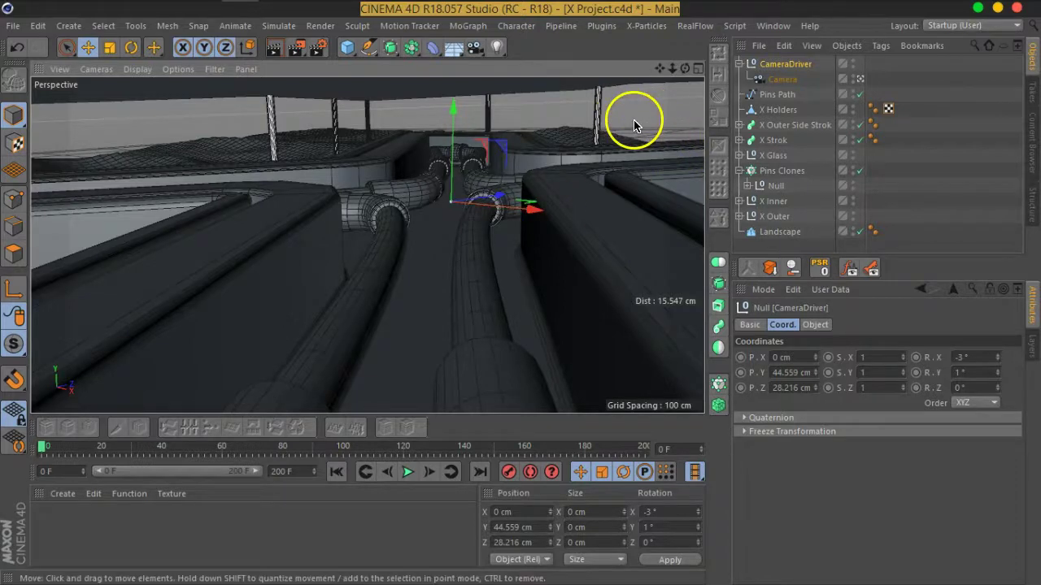
mouse_move(525, 232)
left_mouse_down("alt")
mouse_move(558, 204)
mouse_move(564, 220)
mouse_move(547, 235)
mouse_move(553, 214)
mouse_move(512, 222)
mouse_move(564, 220)
mouse_move(557, 216)
left_mouse_up("alt")
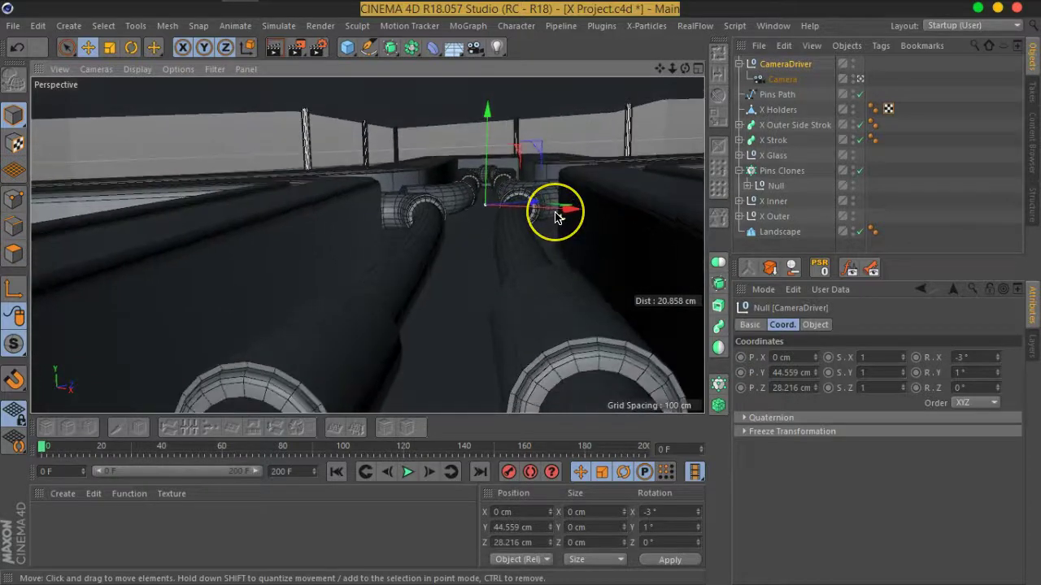
left_click(517, 205, "alt")
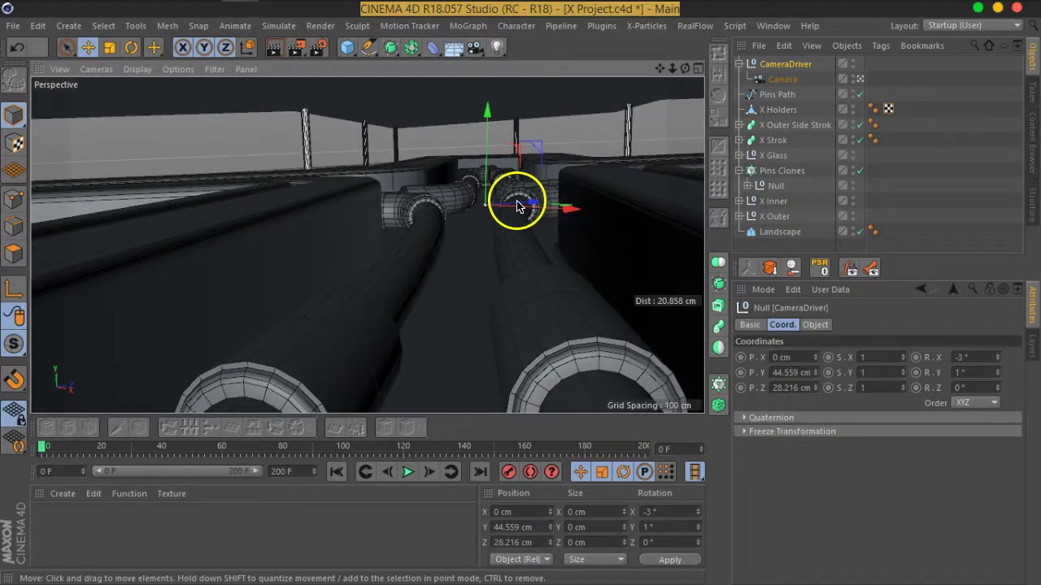
mouse_move(517, 205)
left_mouse_down("alt")
mouse_move(493, 197)
mouse_move(504, 220)
mouse_move(487, 217)
mouse_move(491, 229)
left_mouse_up("alt")
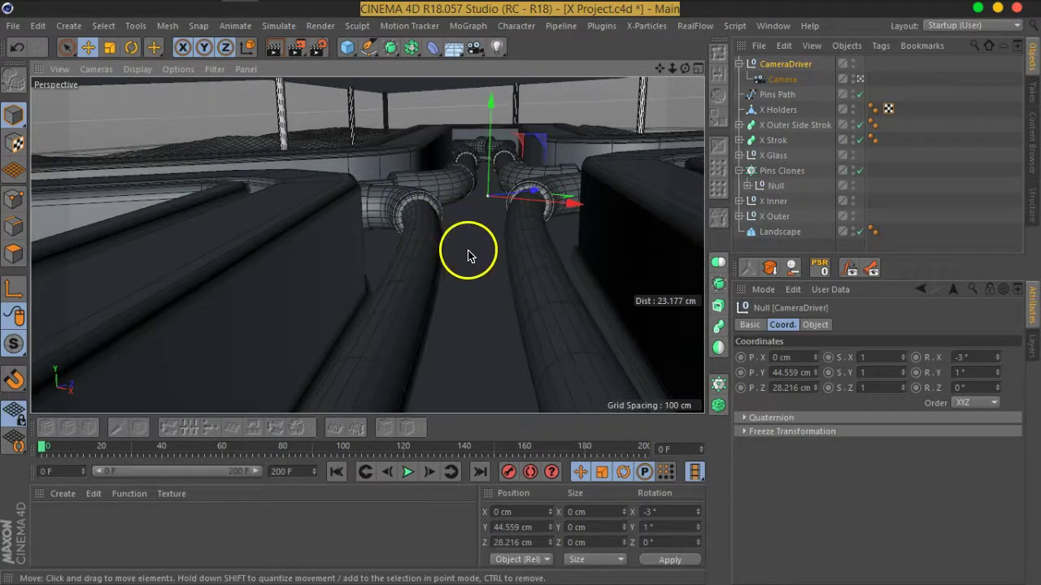
left_click_drag(999, 359, 1000, 364)
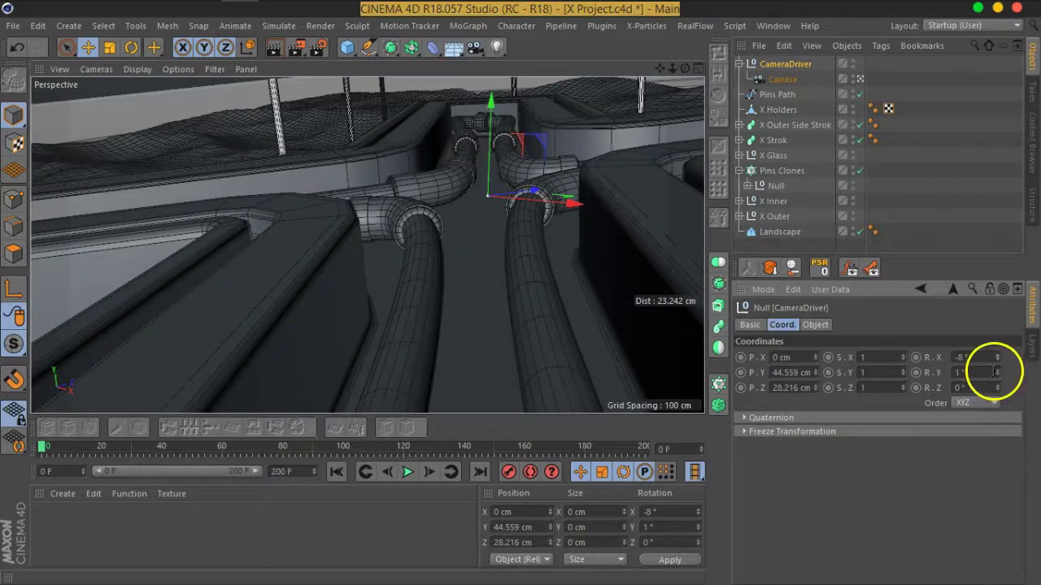
left_click_drag(999, 376, 999, 391)
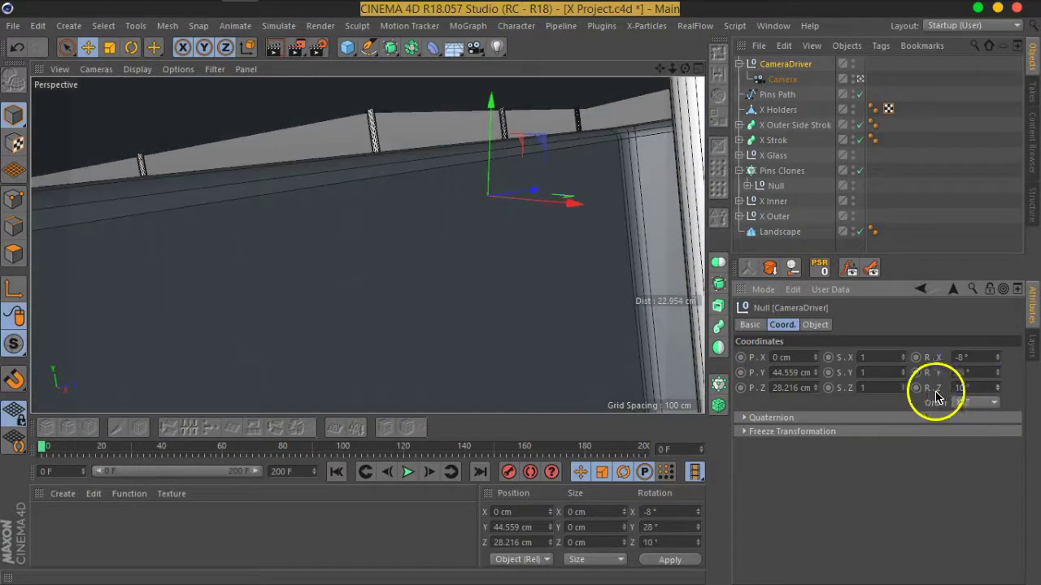
Key CameraDriver's starting rotation, then move the playhead ahead in the timeline
left_click(915, 372, "ctrl")
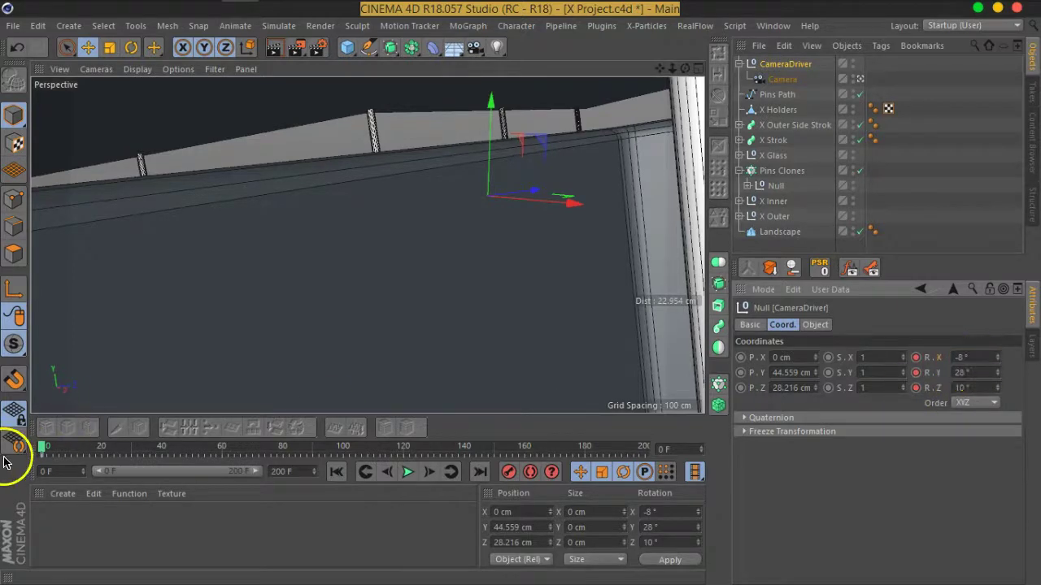
left_click_drag(44, 451, 399, 461)
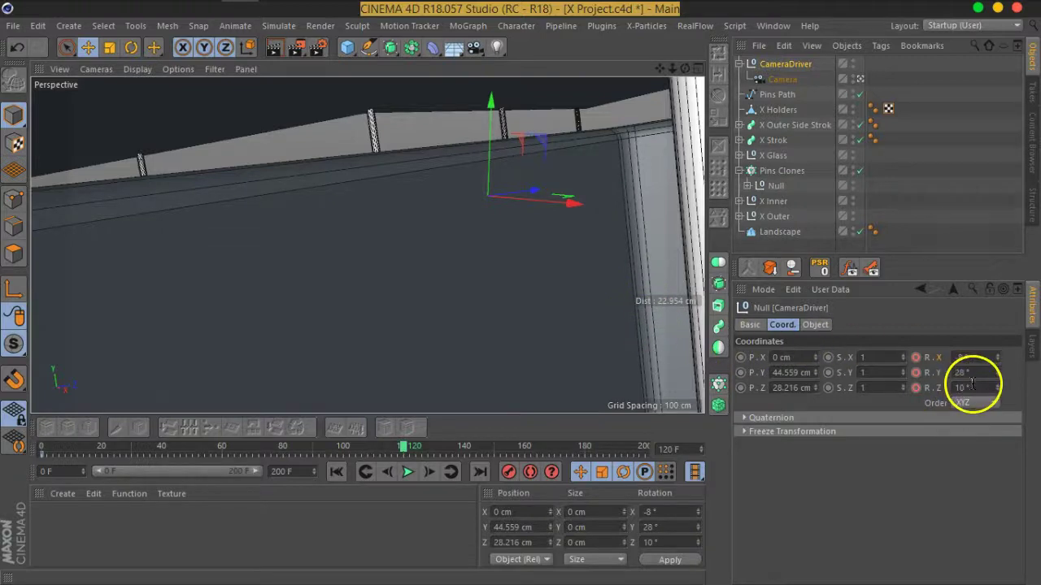
left_click_drag(1000, 367, 1000, 362)
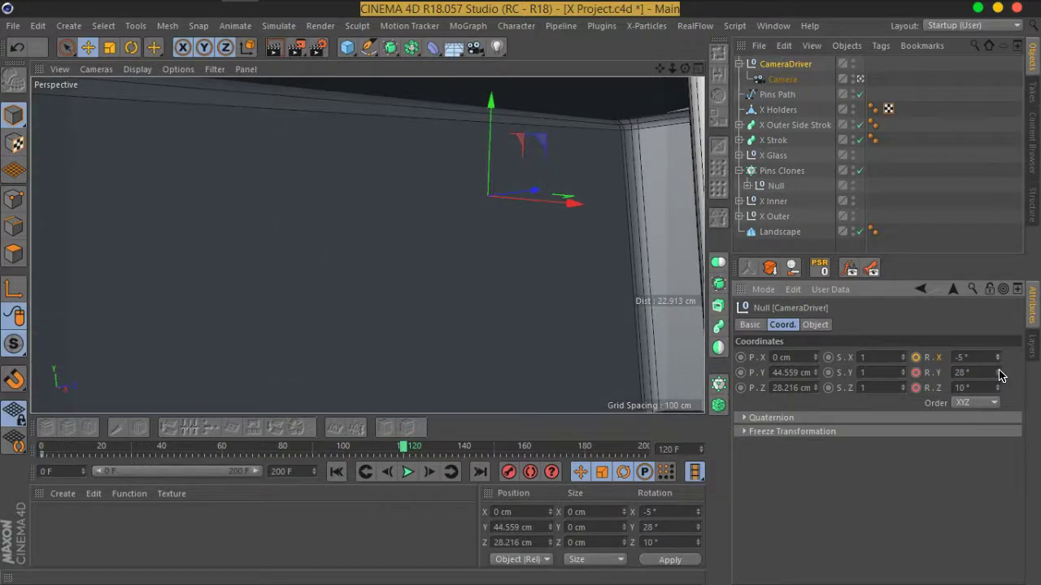
mouse_move(1001, 375)
left_mouse_down()
mouse_move(998, 361)
mouse_move(1000, 397)
left_mouse_up()
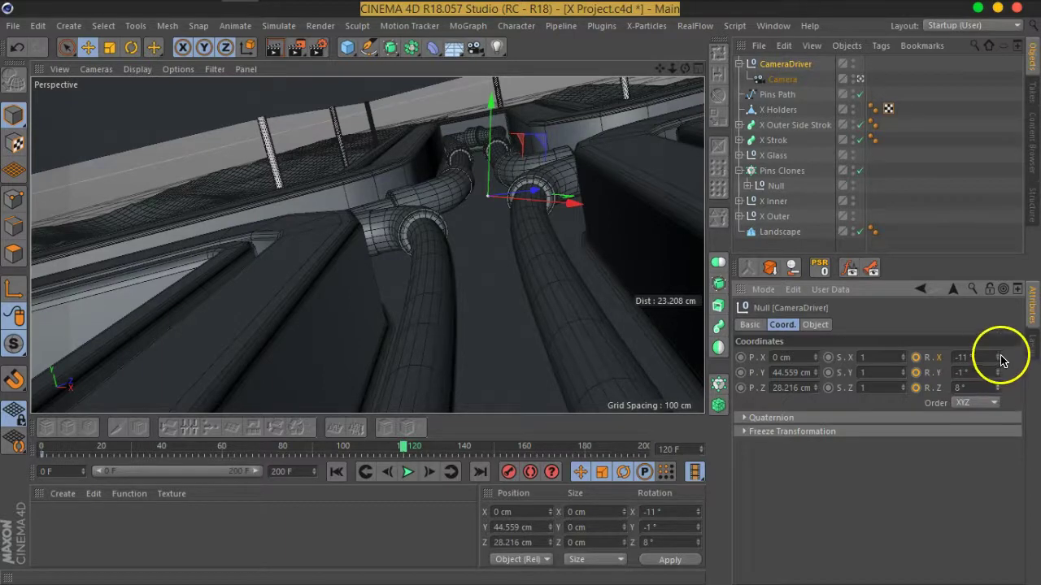
Set the end rotation values and key R.X, R.Y and R.Z at the later frame
left_click(999, 372)
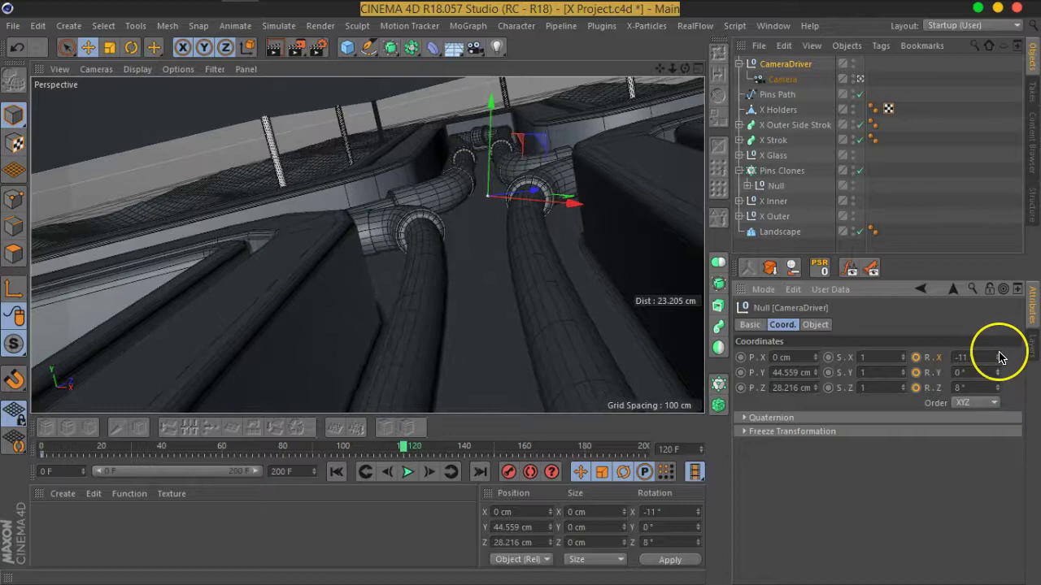
left_click_drag(999, 358, 1001, 358)
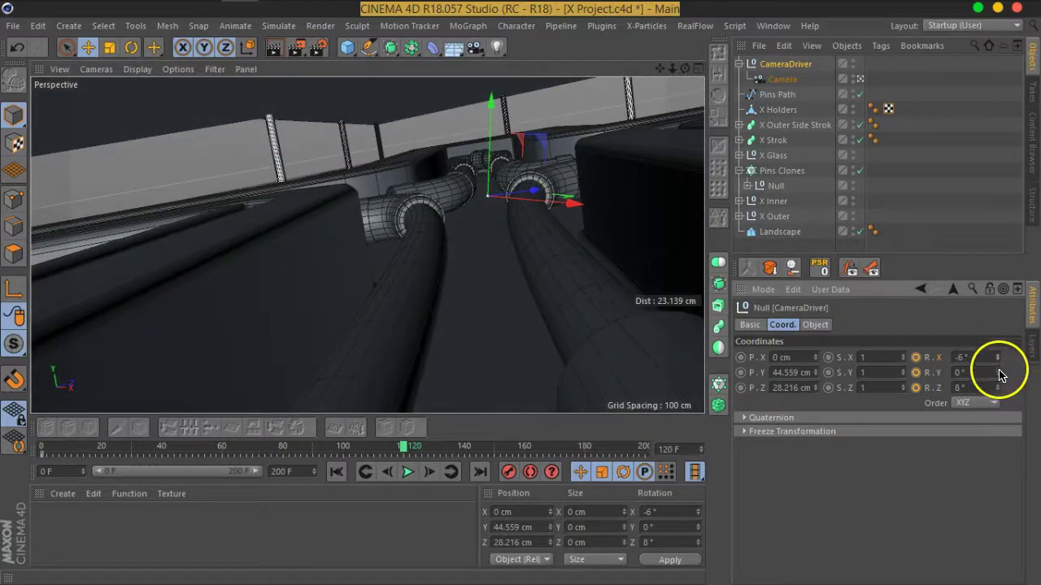
left_click(998, 388)
left_click(998, 393)
left_click(998, 393)
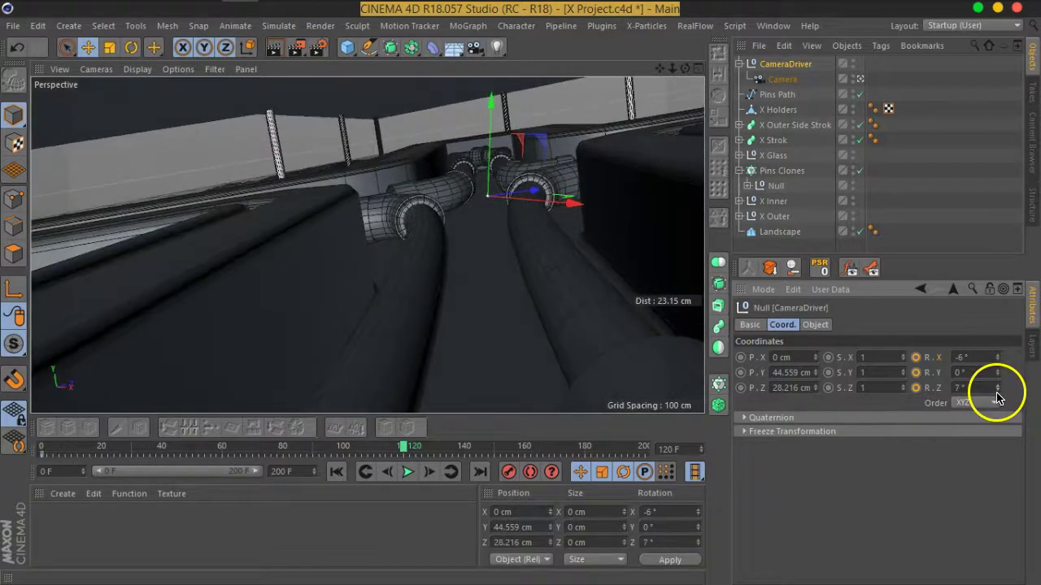
left_click_drag(998, 393, 998, 398)
left_click_drag(998, 360, 999, 360)
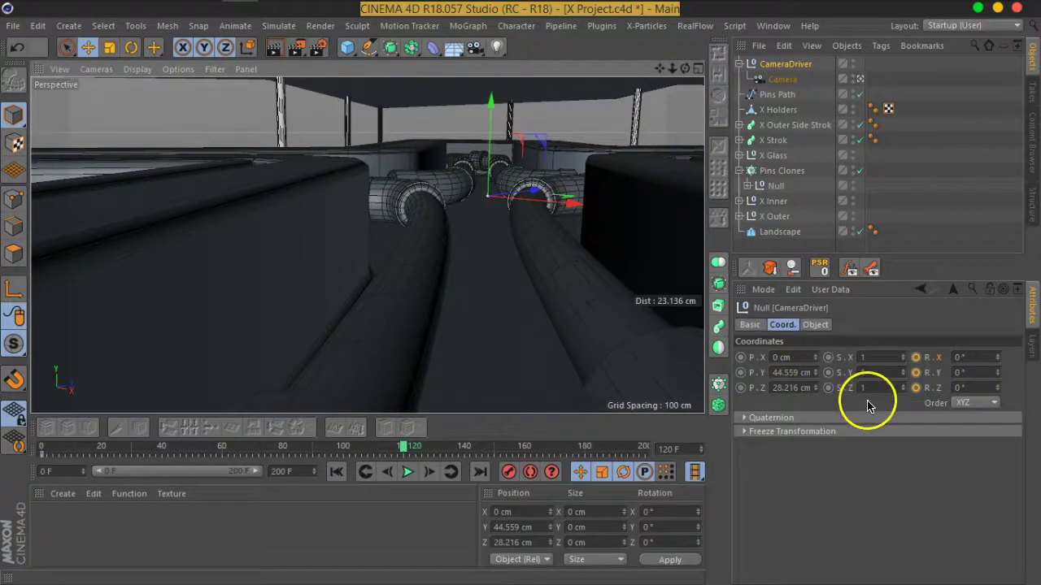
left_click(917, 387)
left_click(917, 373)
left_click(916, 357)
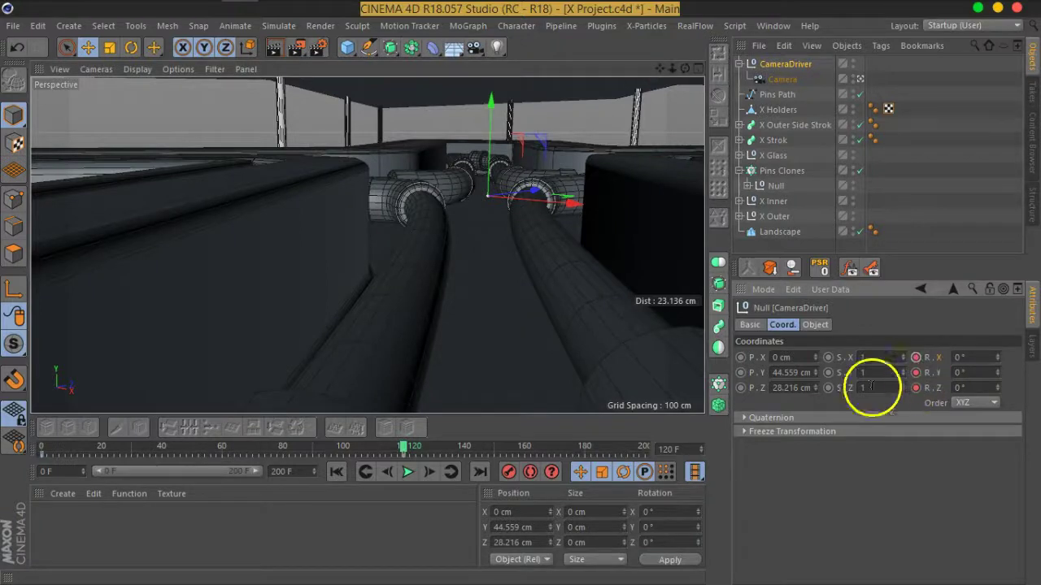
left_click(336, 472)
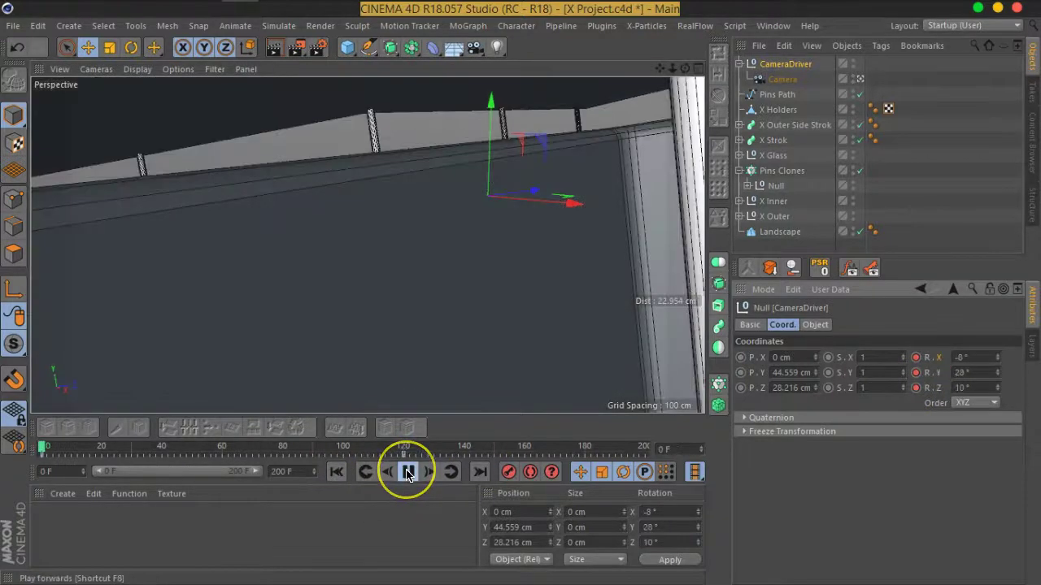
Play back and scrub the rotation animation, then return the playhead to frame 0
left_click(407, 472)
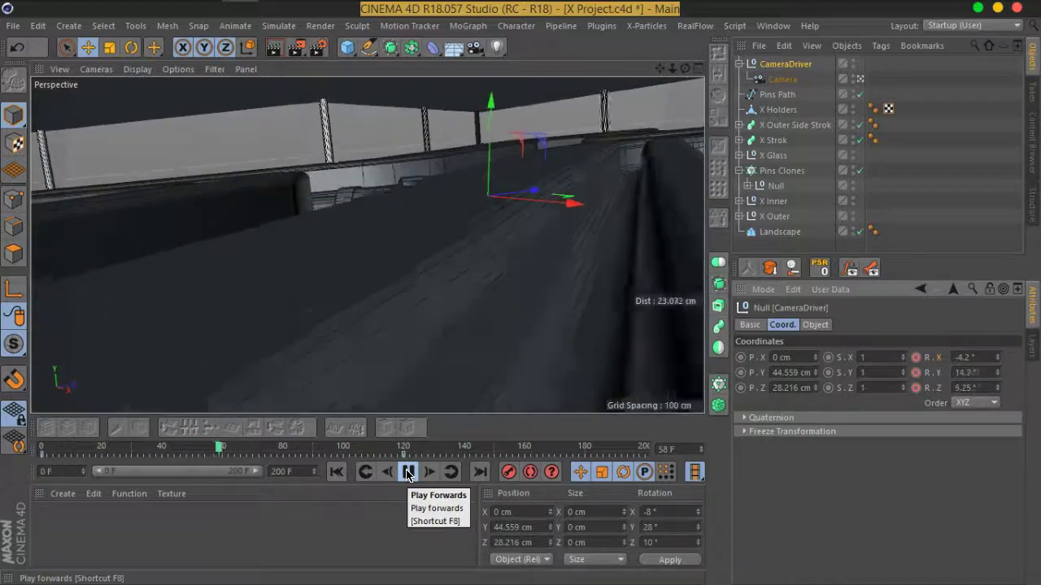
left_click(408, 473)
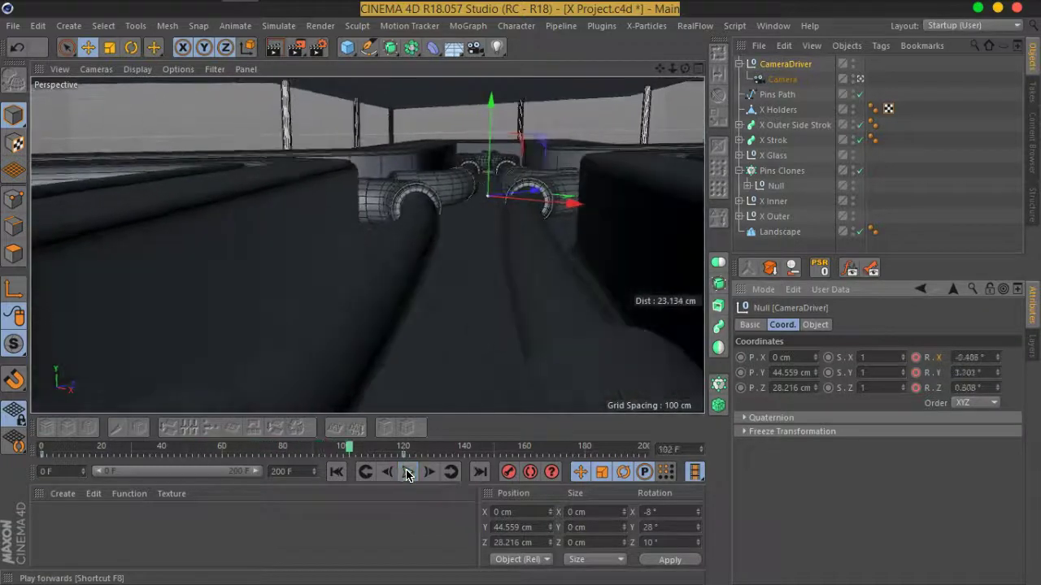
left_click_drag(350, 447, 198, 448)
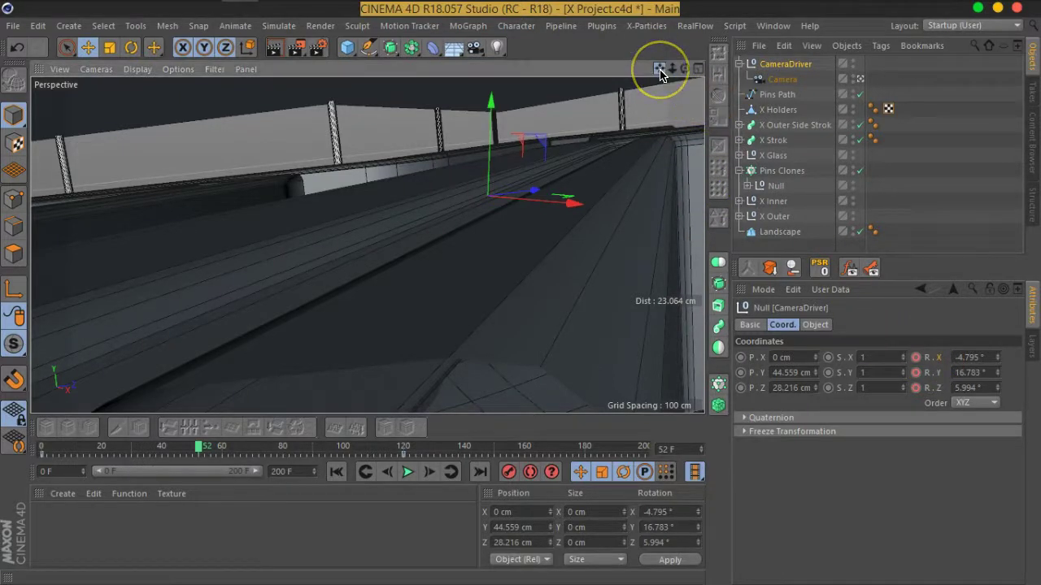
left_click_drag(660, 72, 672, 135)
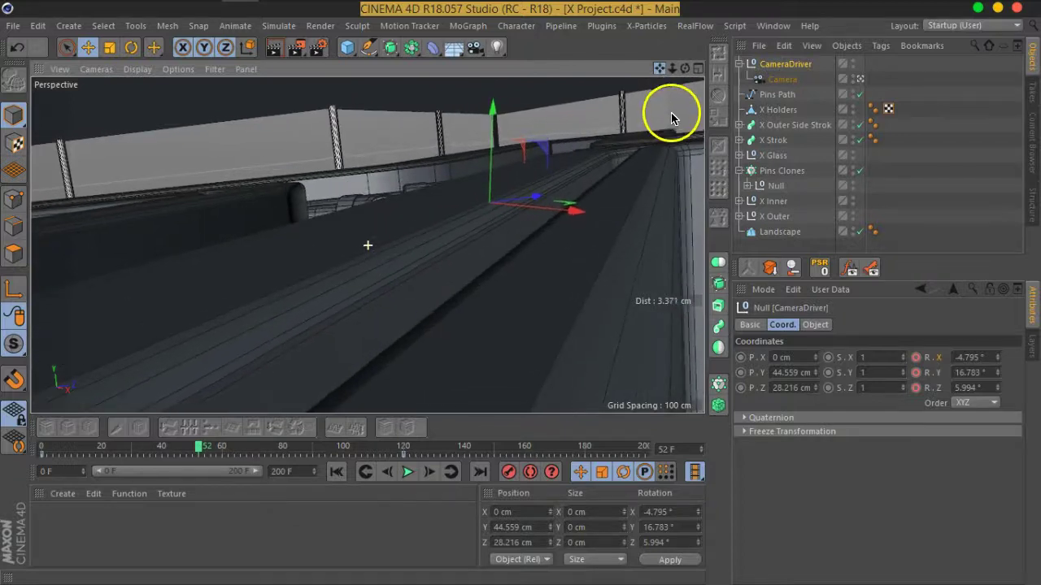
mouse_move(200, 453)
left_mouse_down()
mouse_move(365, 455)
mouse_move(155, 448)
mouse_move(44, 467)
left_mouse_up()
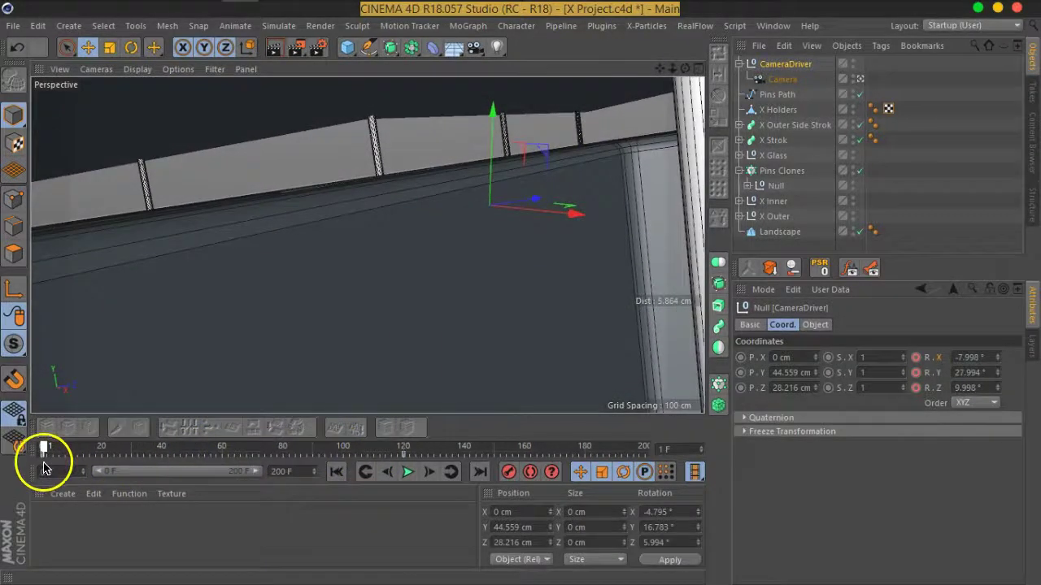
With Auto Keyframing on, dolly the Camera through the scene at a later frame
left_click(780, 79)
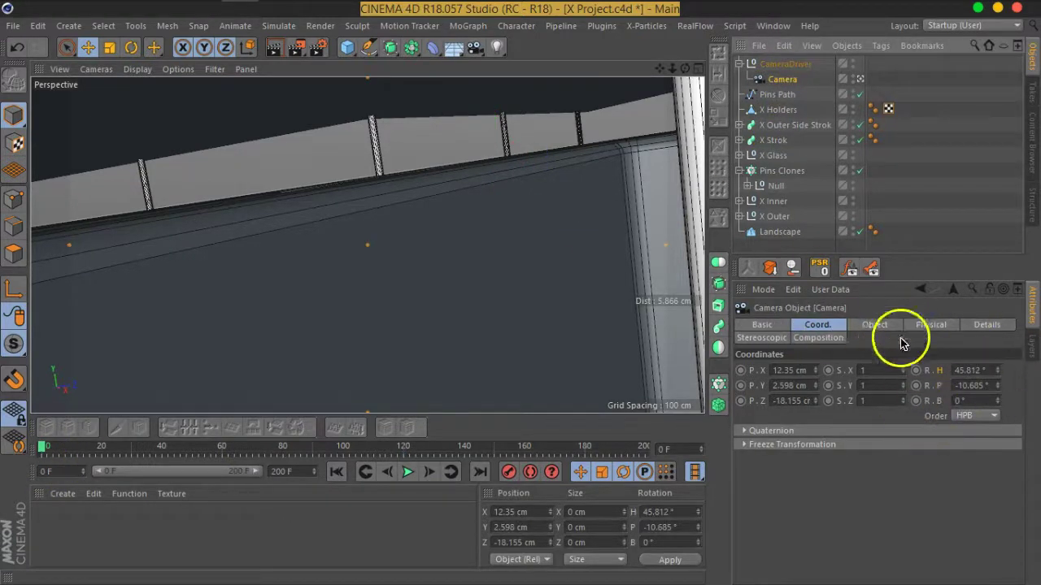
left_click(530, 473)
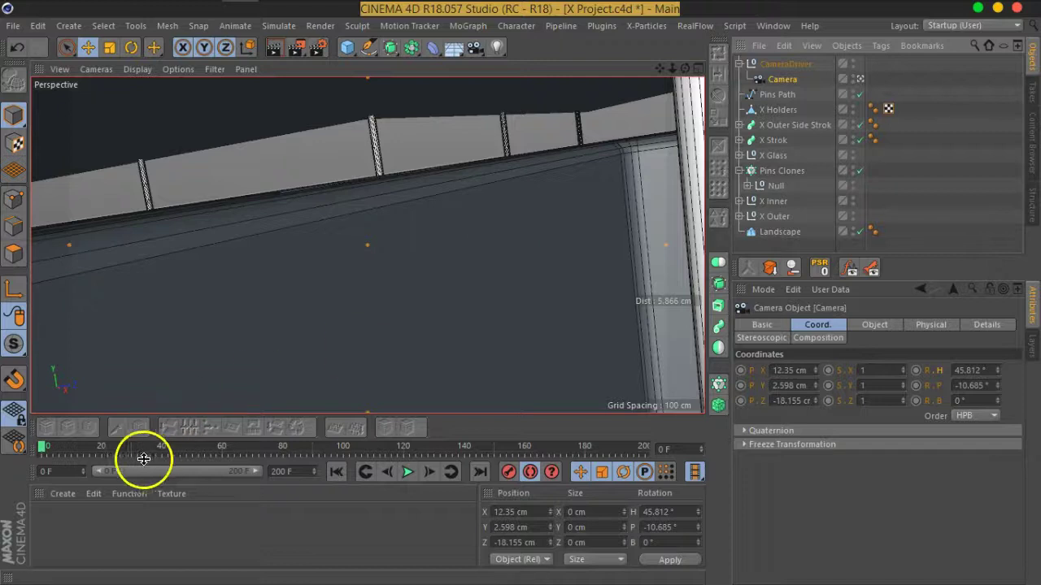
left_click_drag(41, 452, 440, 475)
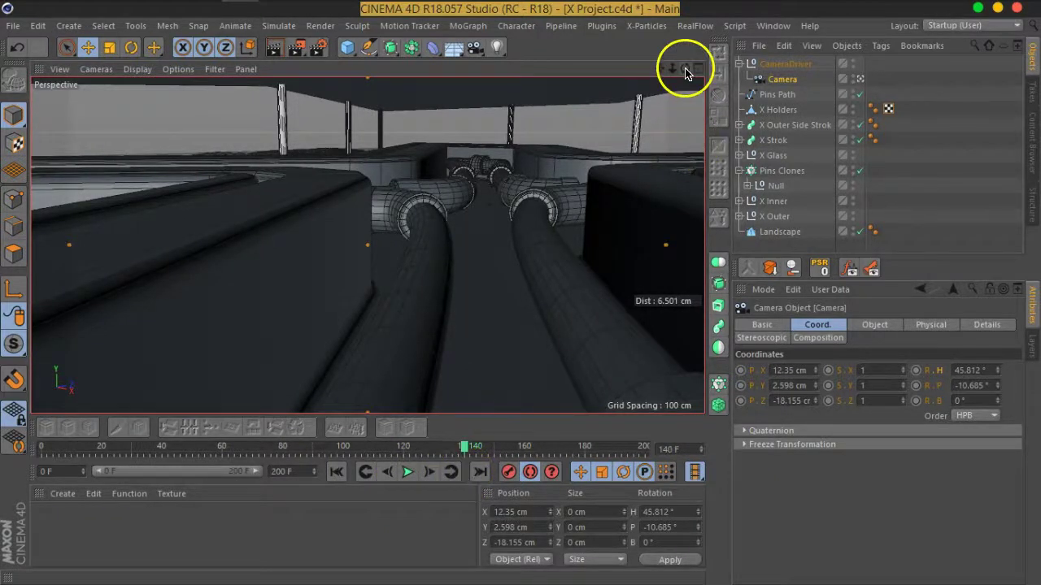
mouse_move(675, 73)
left_mouse_down()
mouse_move(628, 79)
mouse_move(671, 20)
left_mouse_up()
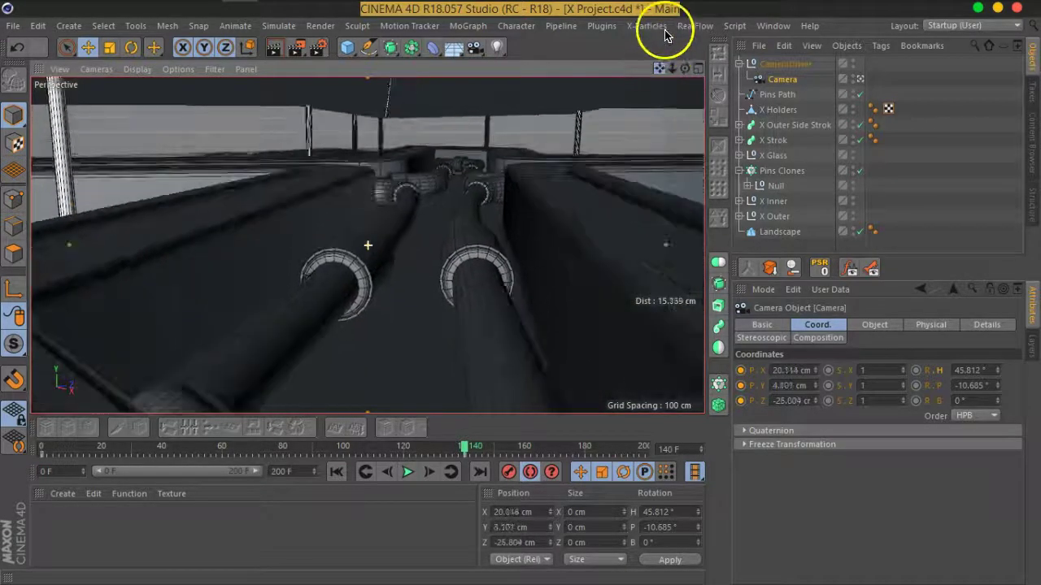
mouse_move(676, 76)
left_mouse_down()
mouse_move(616, 86)
mouse_move(662, 51)
mouse_move(665, 26)
left_mouse_up()
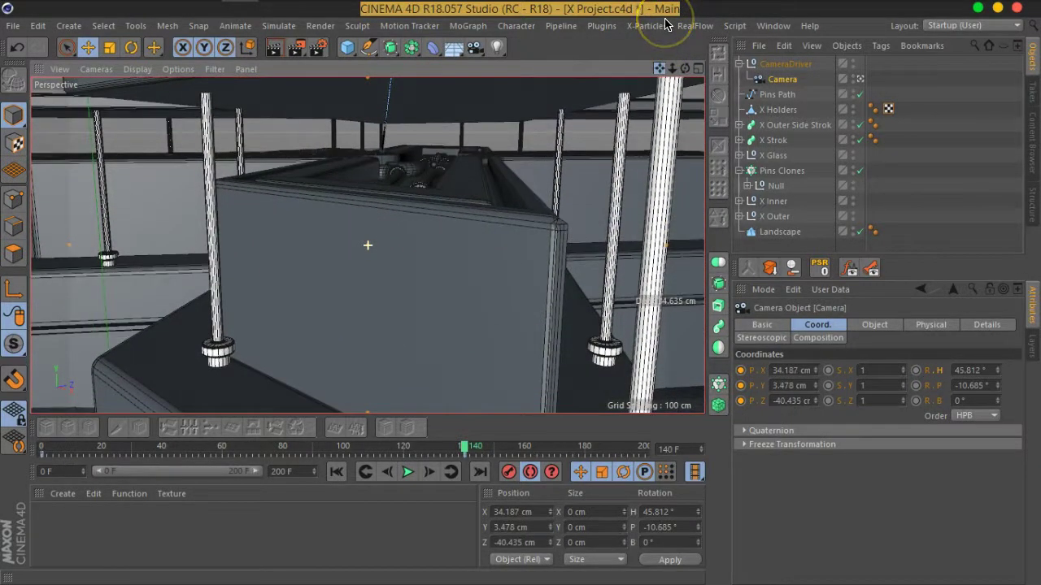
mouse_move(671, 73)
left_mouse_down()
mouse_move(669, 84)
mouse_move(657, 65)
mouse_move(662, 39)
left_mouse_up()
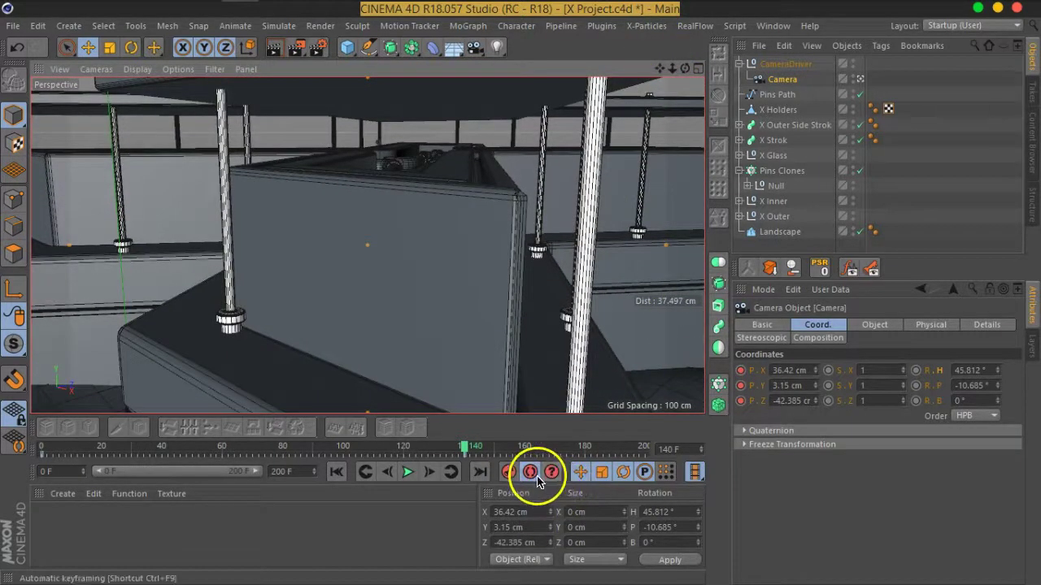
left_click(535, 478)
left_click(337, 473)
Play the fly-through and move CameraDriver's final rotation key to frame 100
left_click(409, 474)
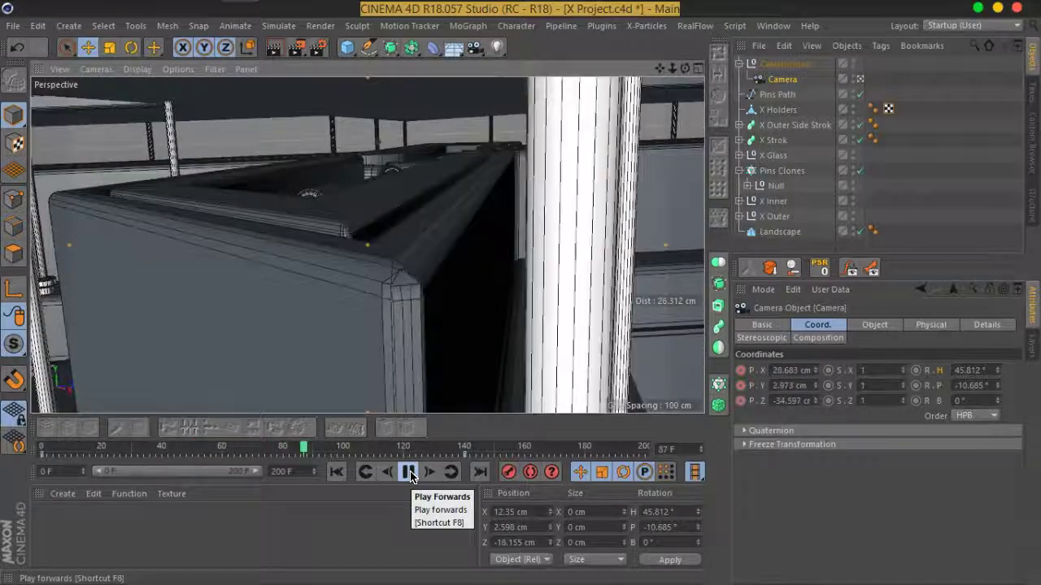
left_click_drag(341, 455, 236, 461)
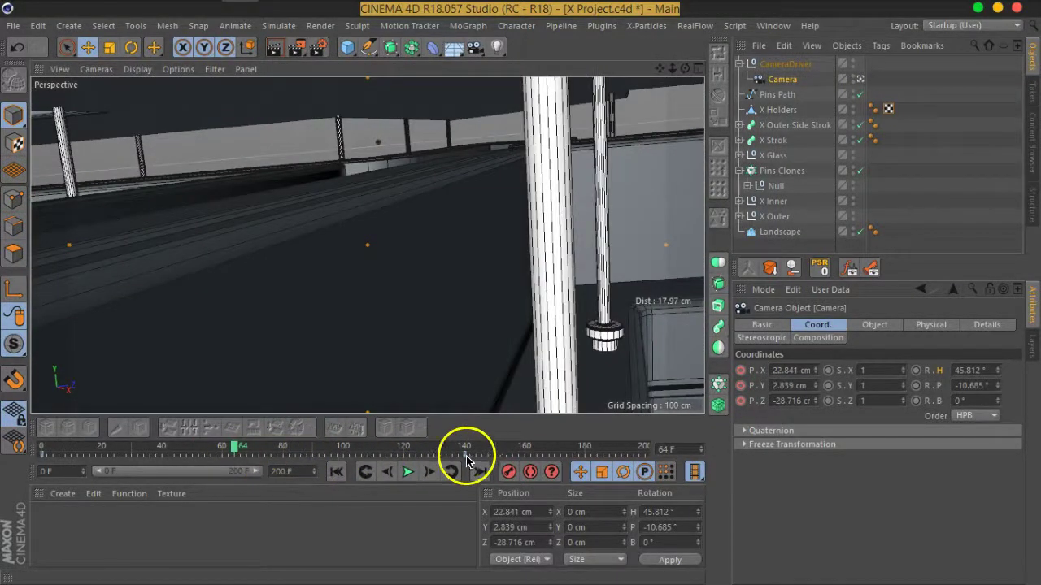
left_click_drag(466, 460, 585, 471)
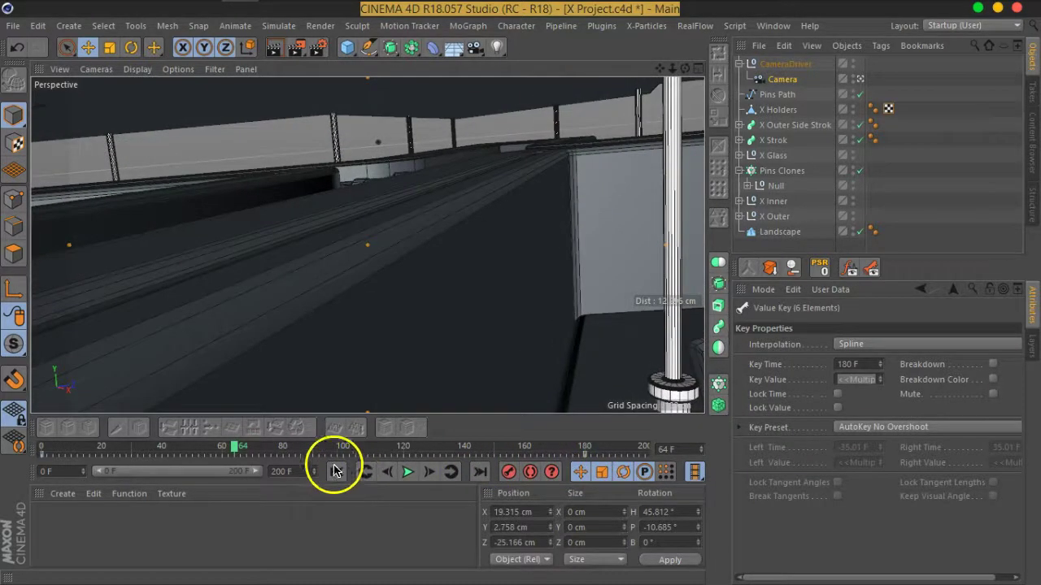
left_click_drag(236, 453, 228, 457)
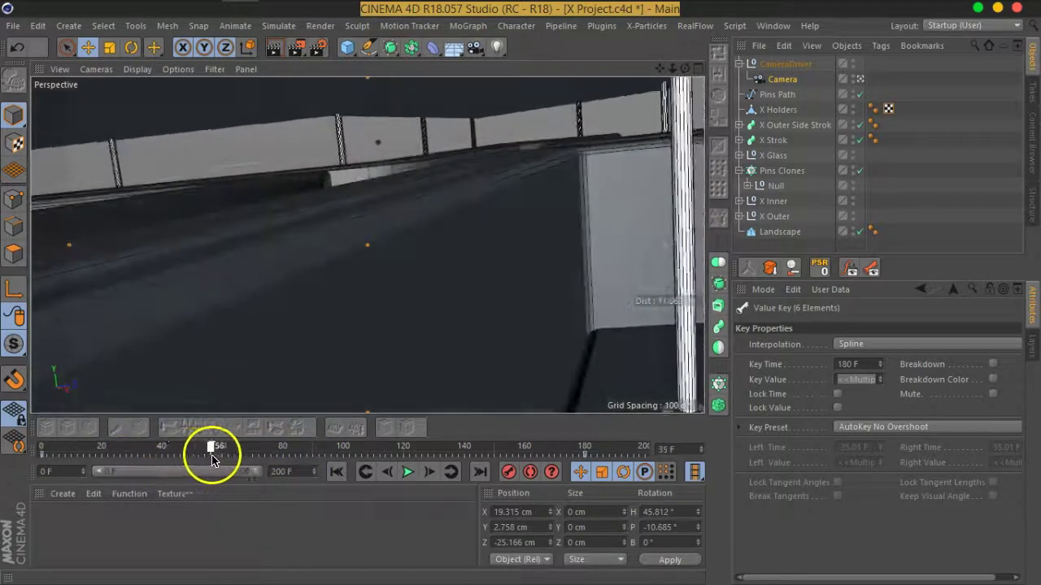
left_click_drag(228, 457, 180, 452)
left_click(782, 63)
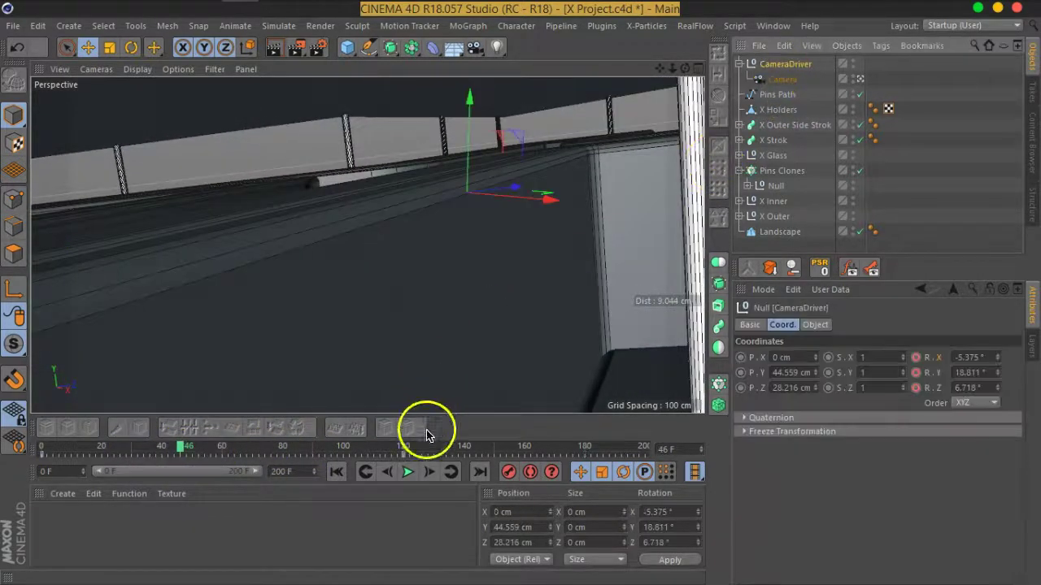
left_click_drag(404, 461, 344, 461)
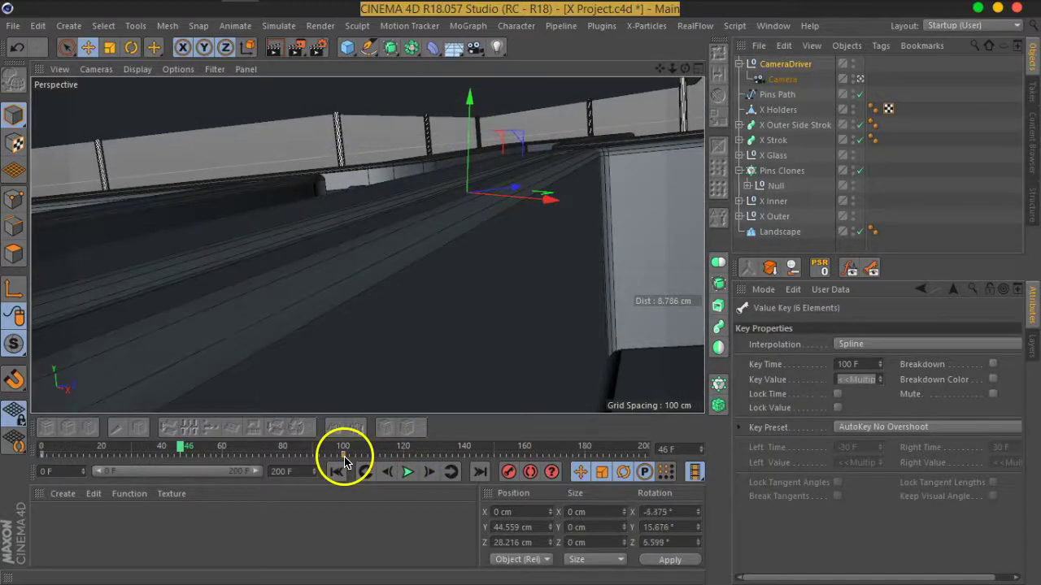
mouse_move(184, 452)
left_mouse_down()
mouse_move(121, 443)
mouse_move(200, 464)
mouse_move(267, 465)
mouse_move(284, 477)
mouse_move(310, 470)
mouse_move(204, 467)
mouse_move(36, 494)
left_mouse_up()
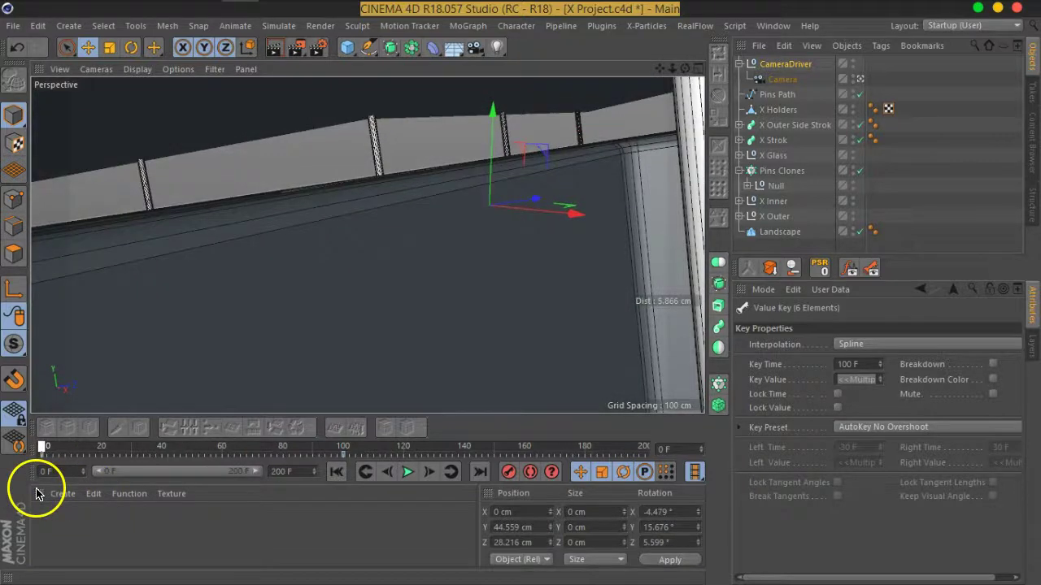
With Auto Keyframing on, push the Camera further forward along the track
left_click(781, 79)
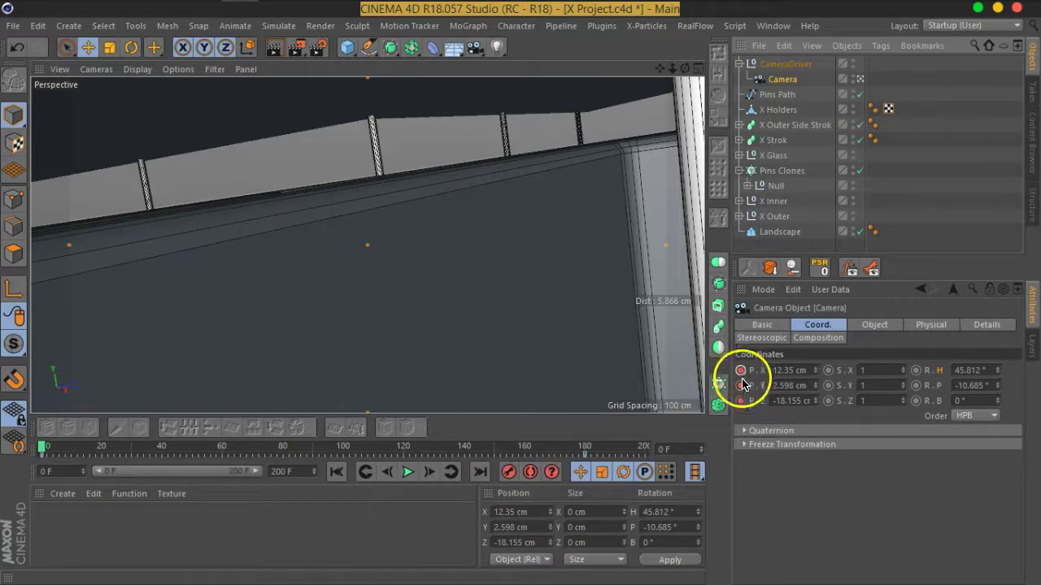
left_click(529, 474)
mouse_move(674, 74)
left_mouse_down()
mouse_move(697, 75)
mouse_move(674, 64)
mouse_move(538, 77)
left_mouse_up()
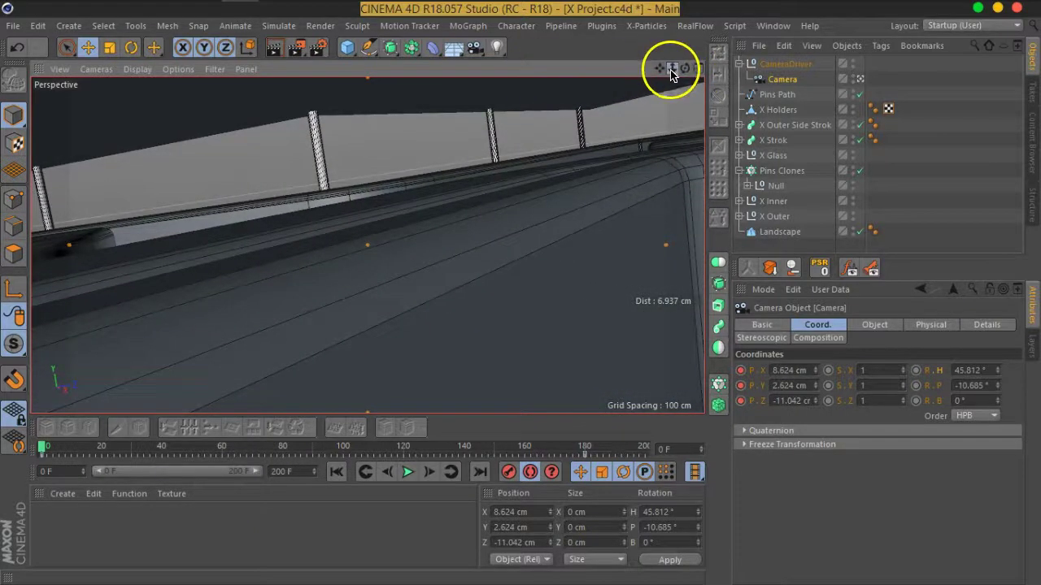
left_click_drag(672, 73, 661, 72)
left_click(529, 473)
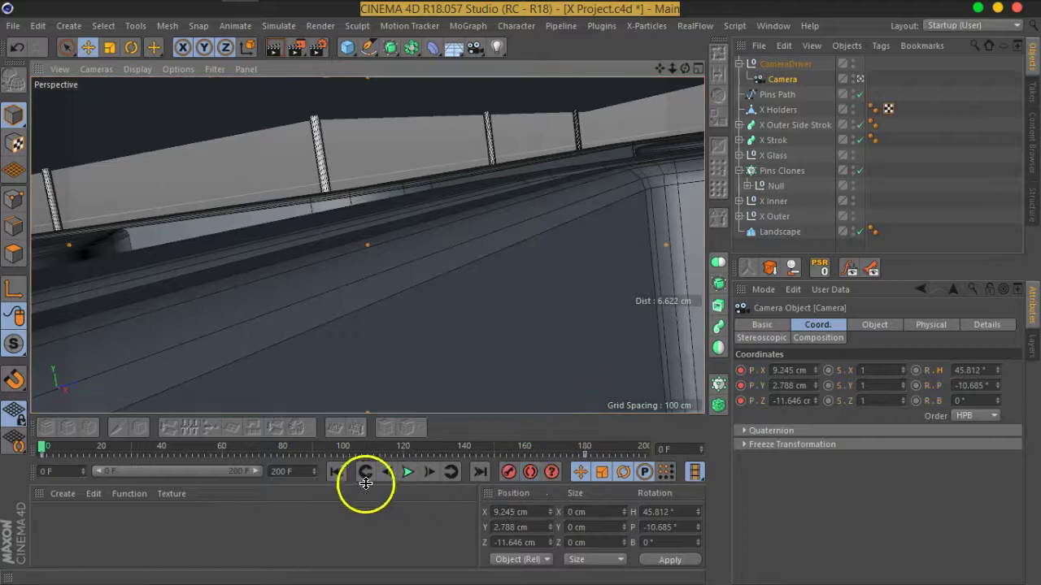
Play the fly-through from frame 0 to 180 and save X Project.c4d
left_click(409, 473)
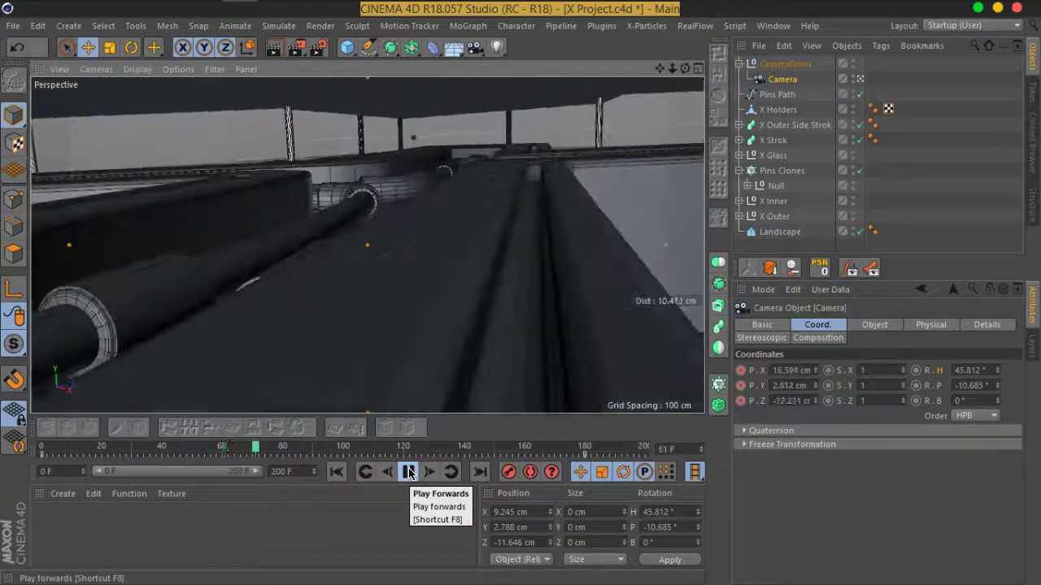
left_click(409, 474)
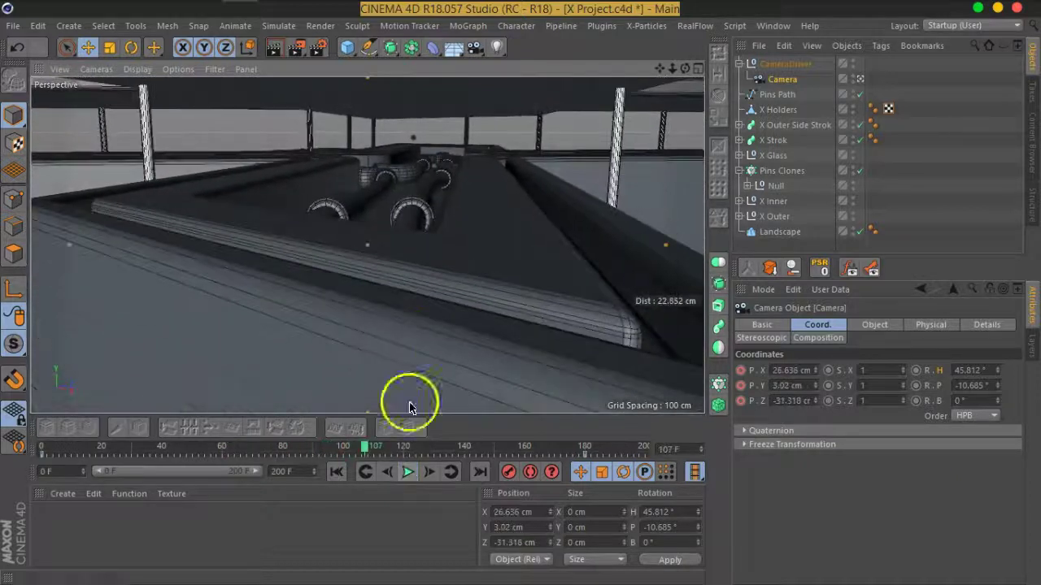
left_click_drag(366, 450, 42, 450)
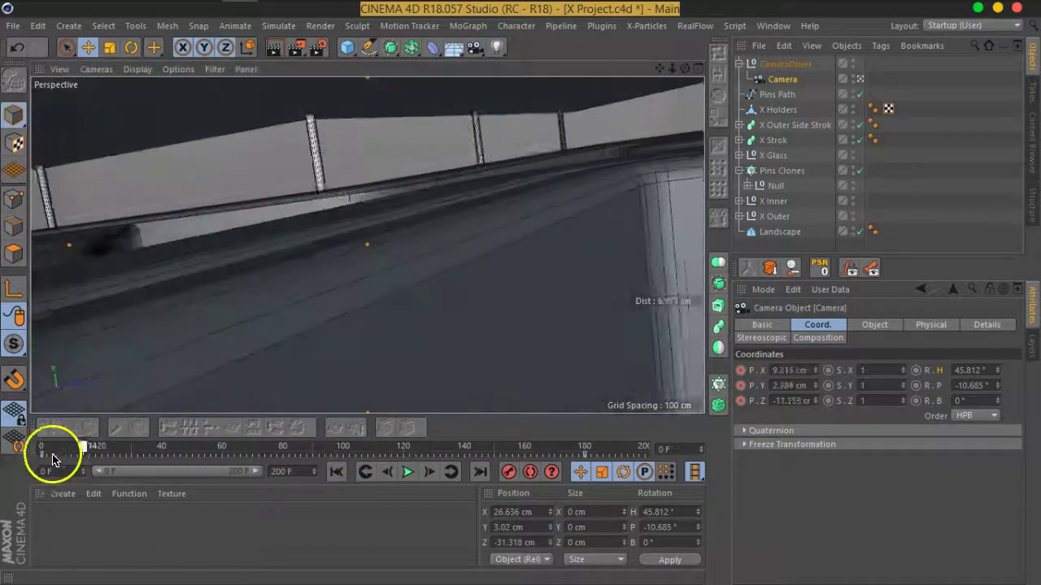
left_click(414, 476)
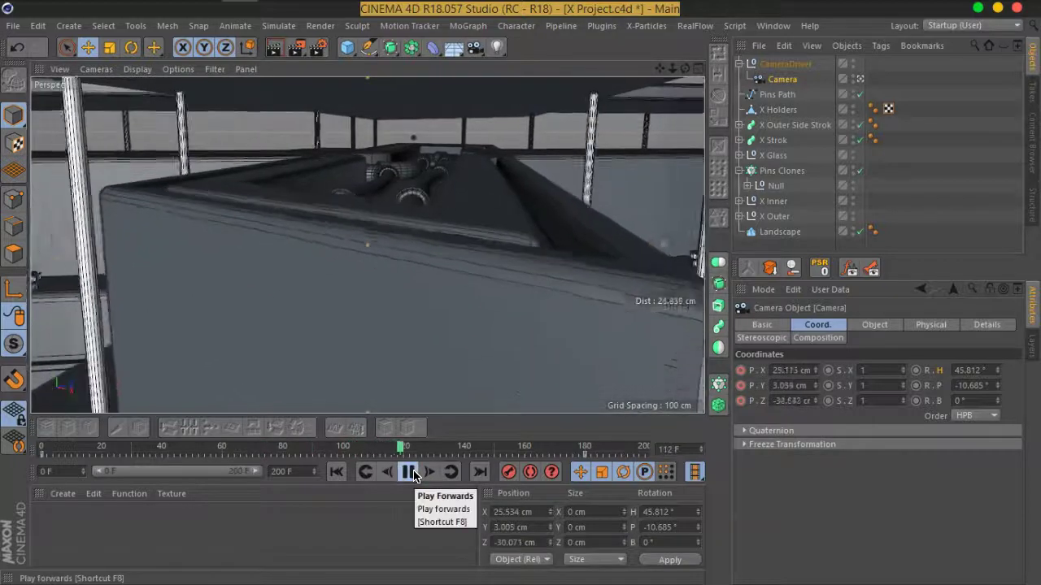
left_click(409, 472)
left_click(409, 472)
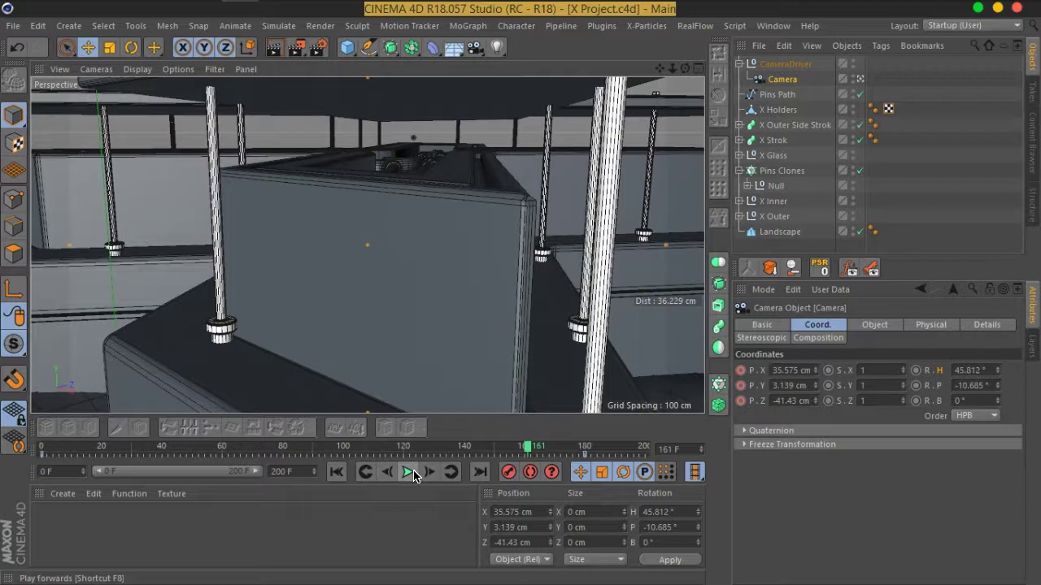
left_click(409, 473)
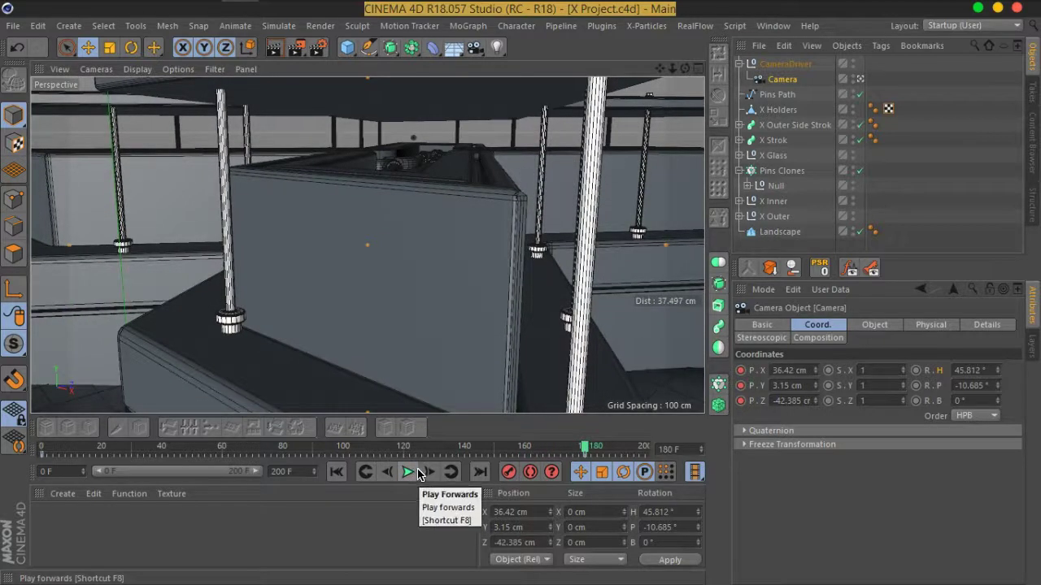
left_click(738, 65)
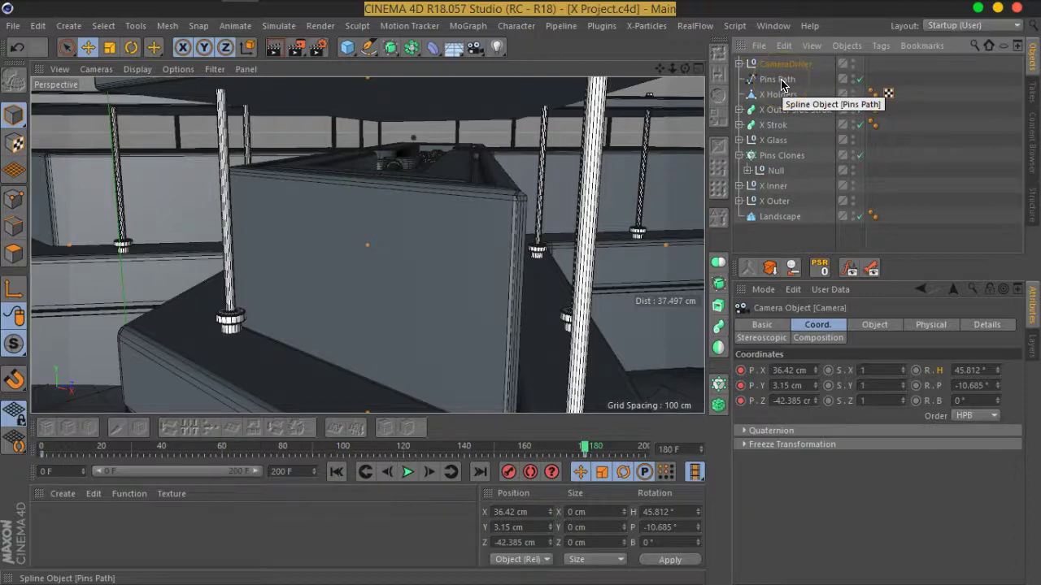
left_click(625, 39)
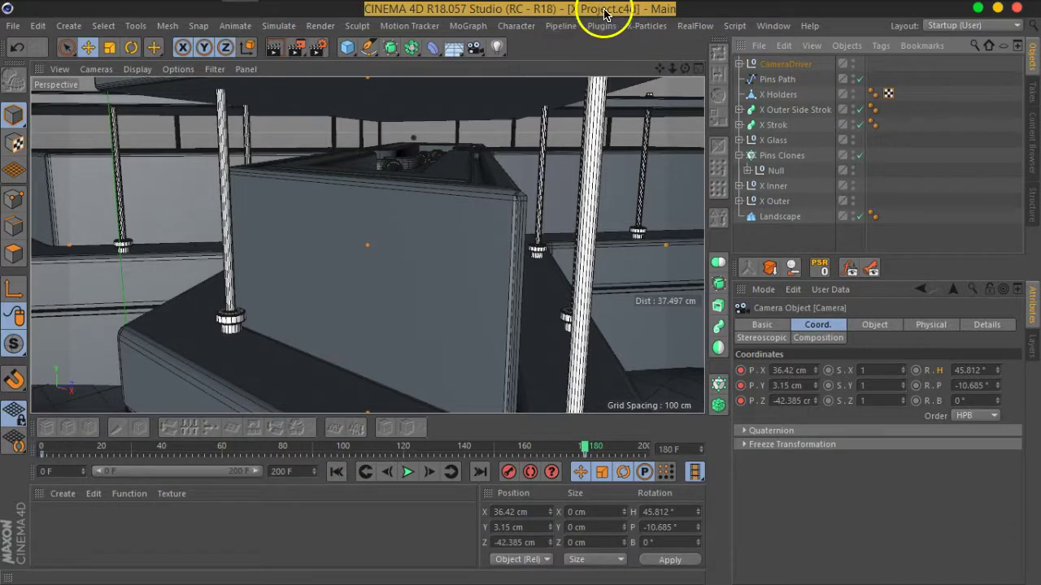
Scrub the animation to check frames 74 and 100, then select X Outer
mouse_move(582, 446)
left_mouse_down()
mouse_move(340, 458)
mouse_move(41, 441)
mouse_move(342, 450)
mouse_move(38, 484)
left_mouse_up()
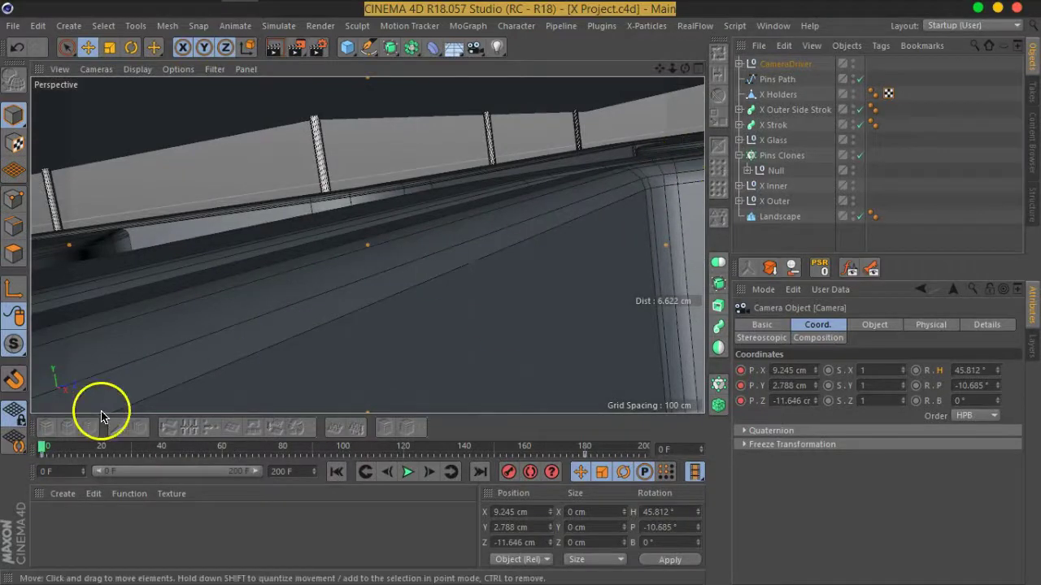
left_click(932, 189)
mouse_move(47, 449)
left_mouse_down()
mouse_move(343, 457)
mouse_move(249, 472)
left_mouse_up()
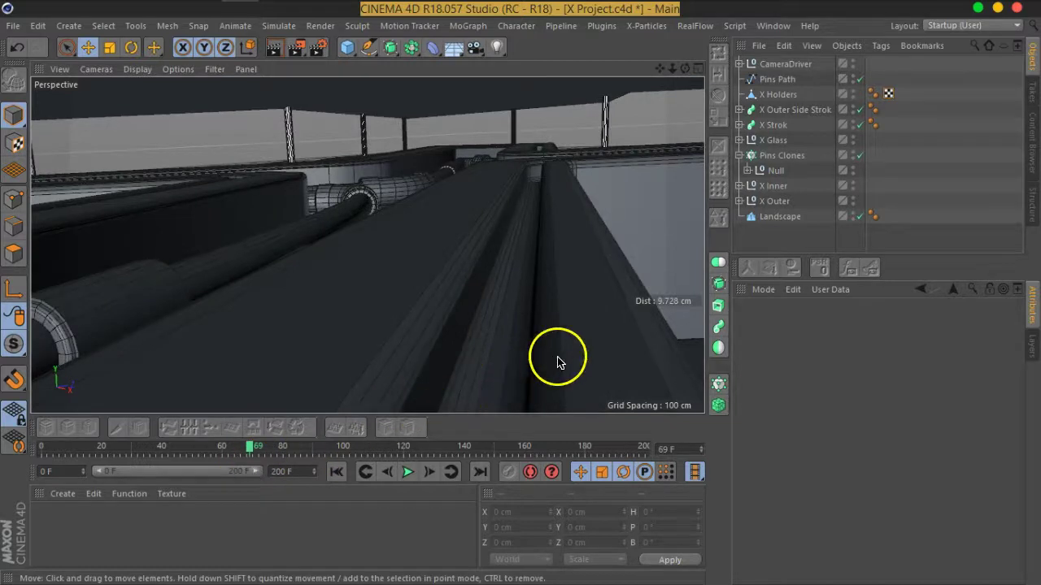
left_click(576, 278)
left_click(772, 202)
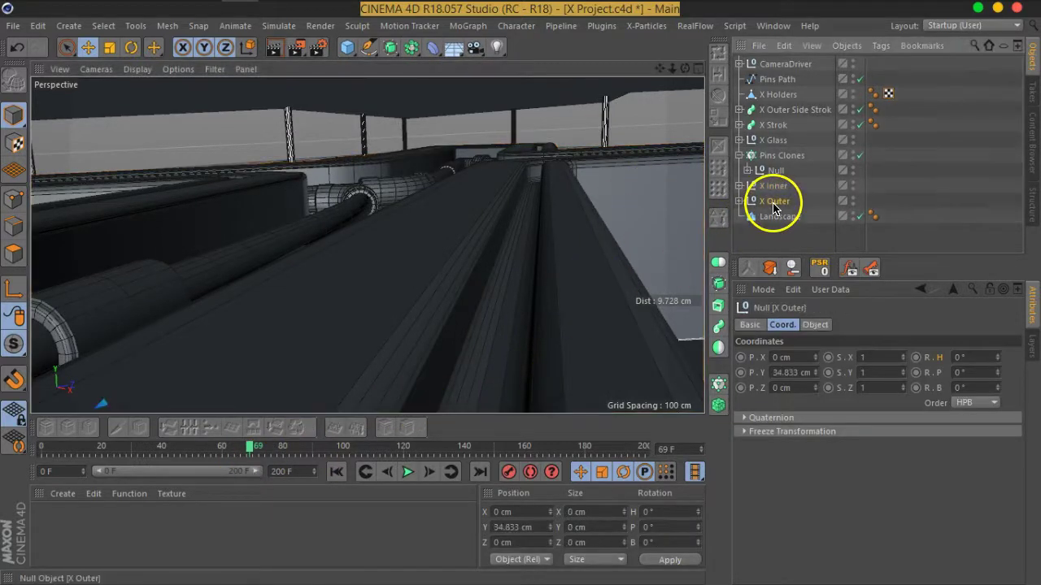
Unhide X Inner, expand its group and select the X Inner mesh
left_click(852, 186)
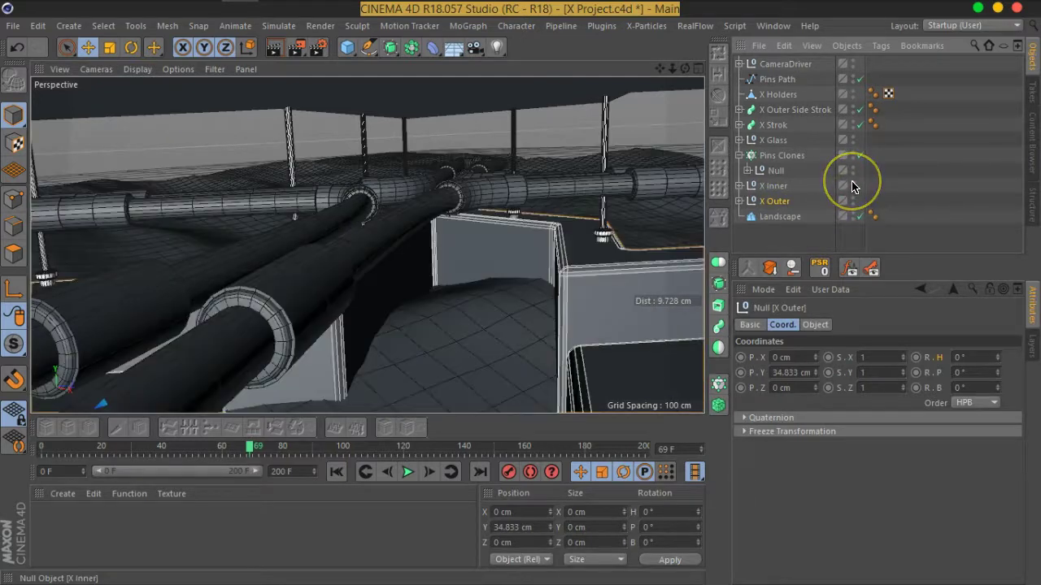
left_click(771, 186)
left_click(740, 186)
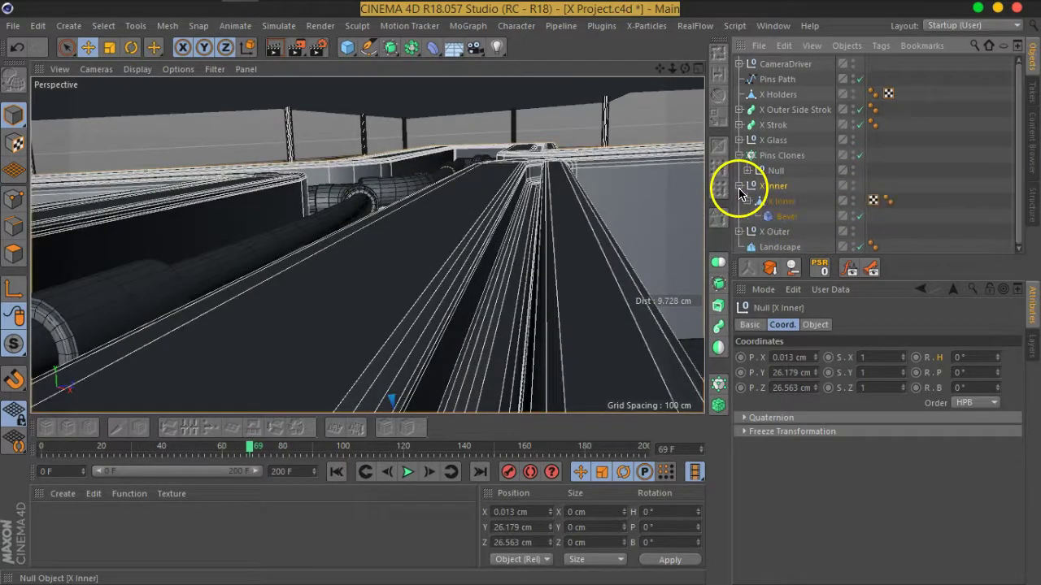
left_click(779, 202)
Switch to Edge mode and start the Loop/Path Cut tool
left_click(14, 226)
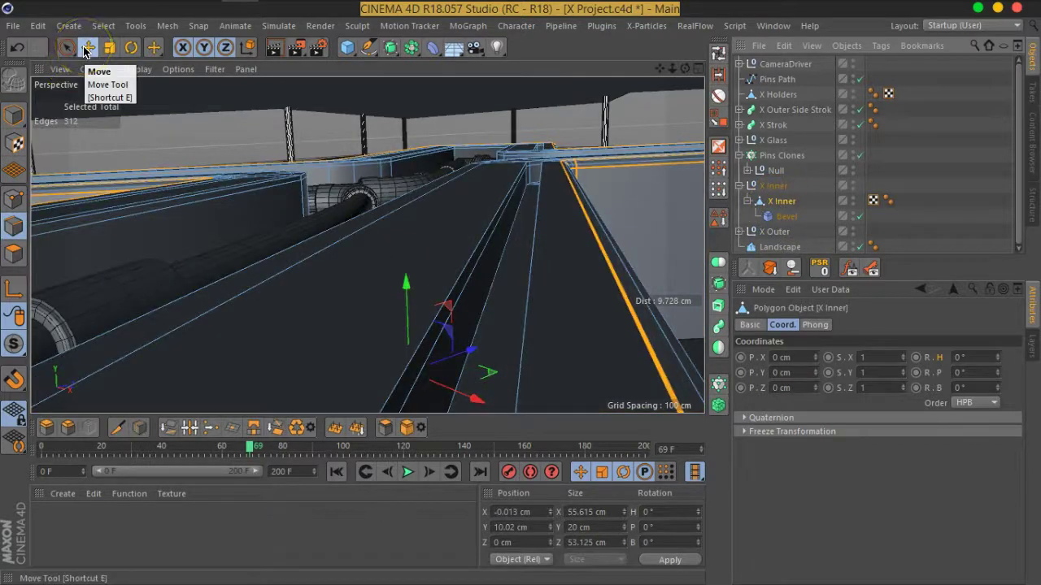
left_click(86, 49)
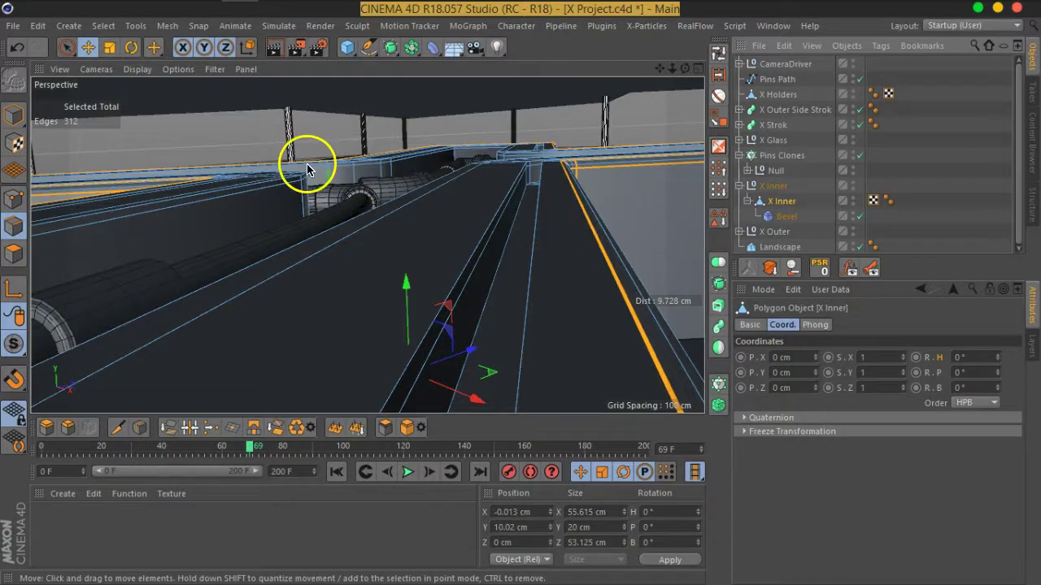
right_click(512, 299)
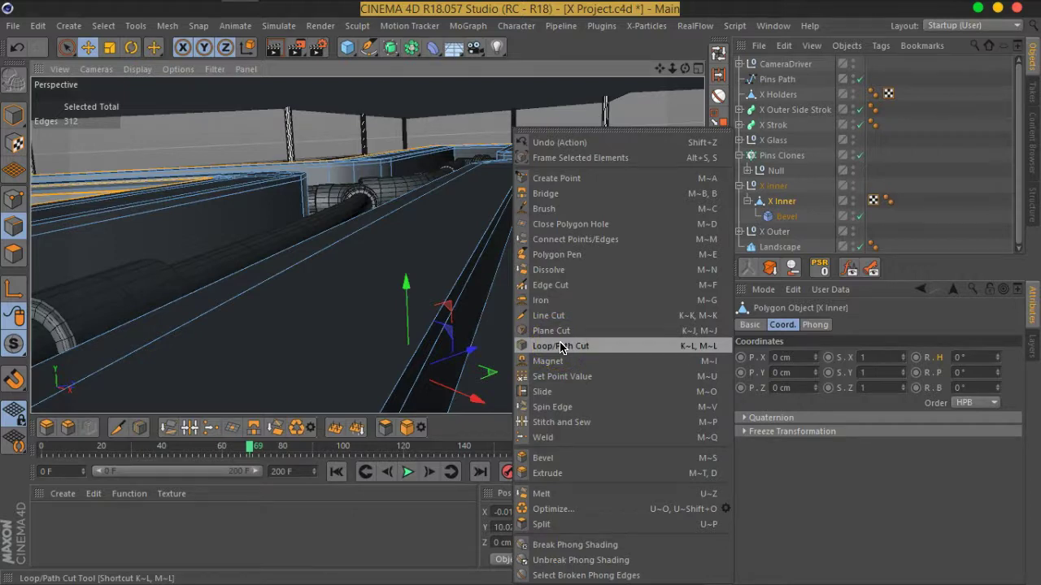
left_click(560, 347)
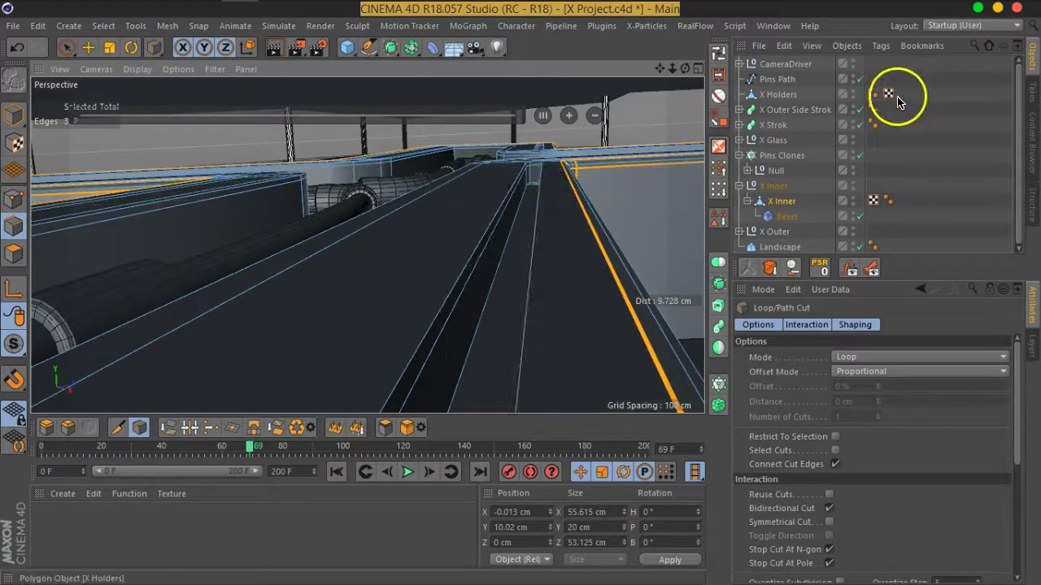
View through the Camera and cut an edge loop at the bevelled corner, 57.681% offset
left_click(799, 91)
left_click(739, 64)
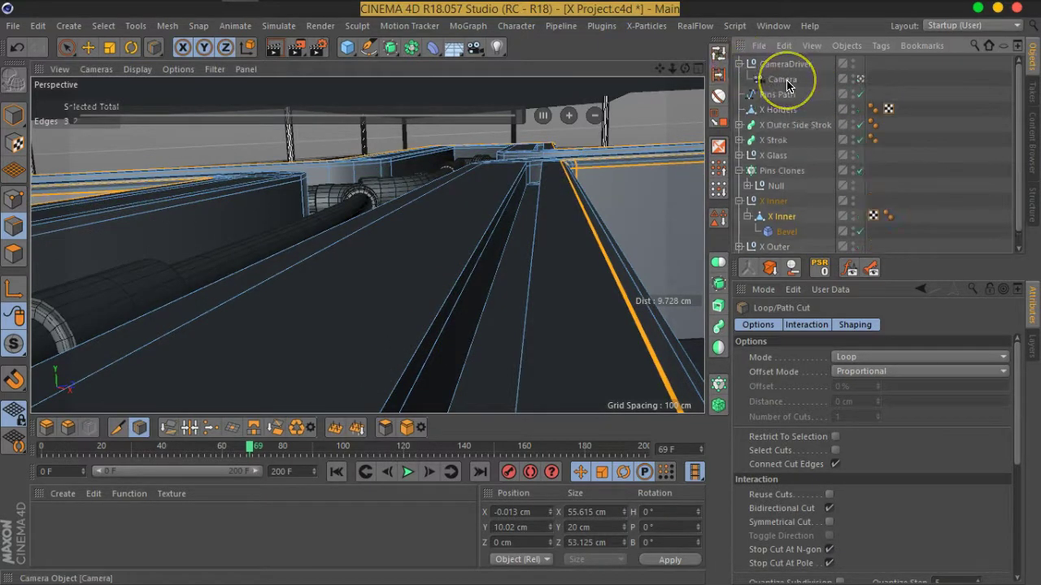
left_click(860, 82)
mouse_move(534, 217)
left_mouse_down("alt")
mouse_move(499, 233)
mouse_move(441, 209)
mouse_move(465, 220)
mouse_move(544, 168)
mouse_move(516, 207)
mouse_move(623, 221)
mouse_move(591, 246)
left_mouse_up("alt")
scroll(545, 168, "up", 2)
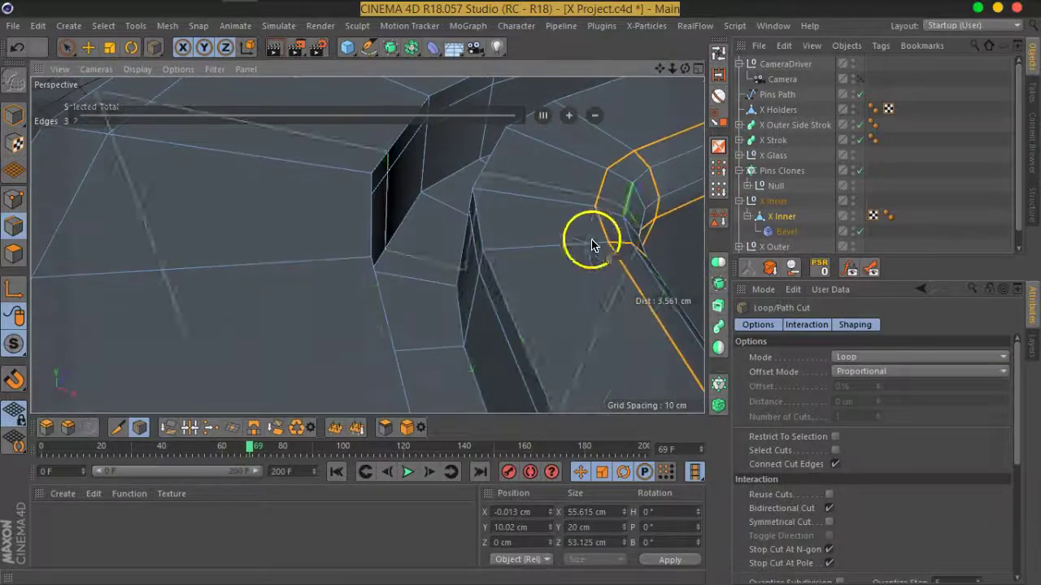
left_click(407, 282)
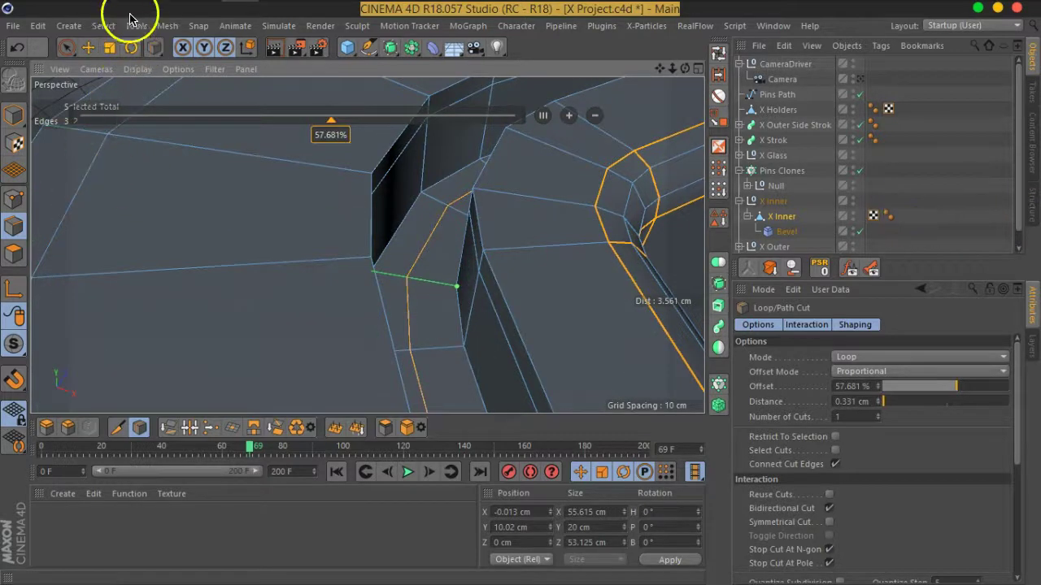
left_click(102, 25)
left_click(141, 130)
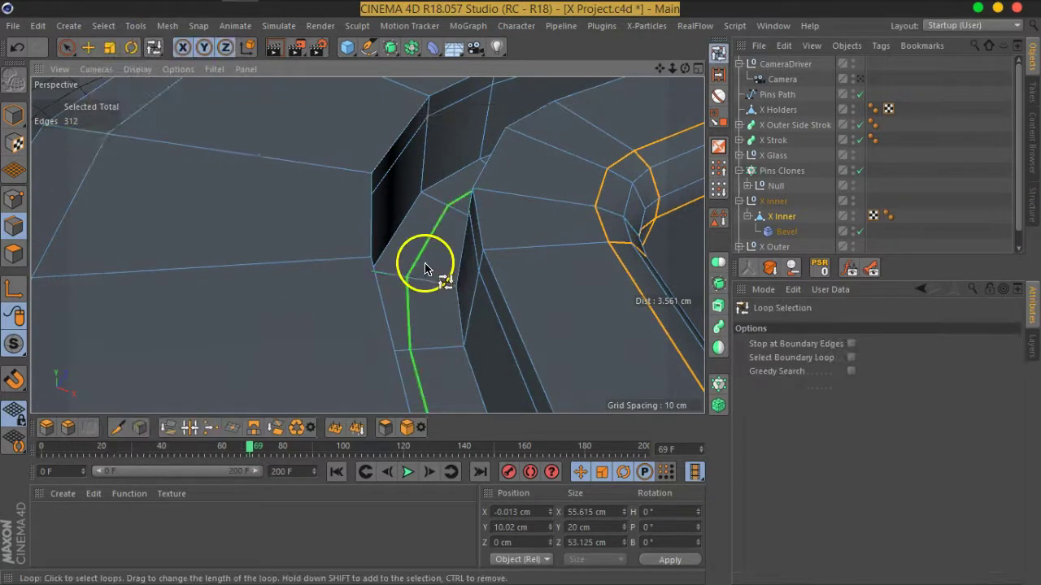
Convert the inner edge loop of X Inner into a spline and select the new X Inner.Spline
left_click(419, 268)
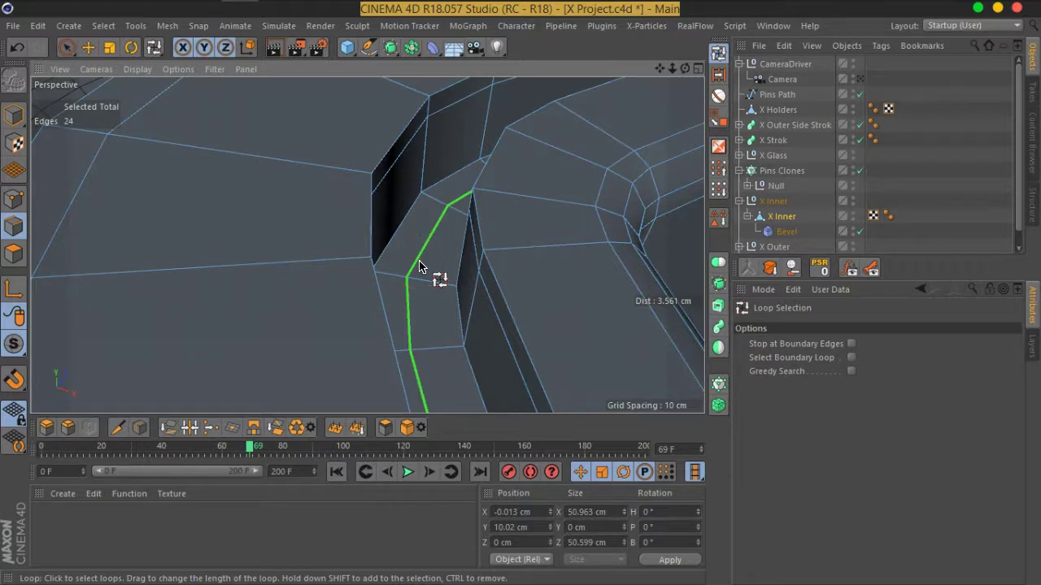
left_click(135, 25)
mouse_move(166, 26)
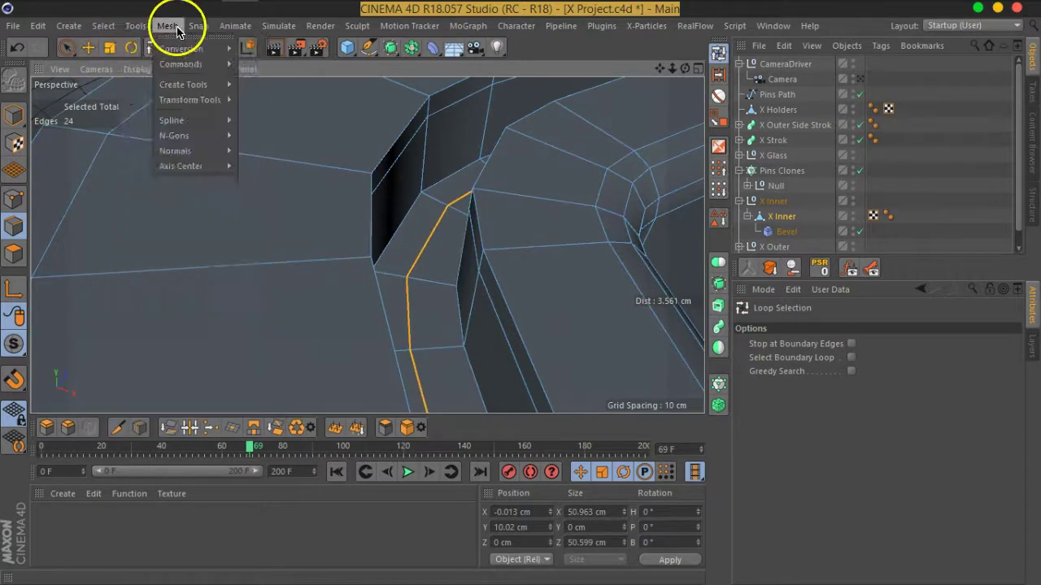
mouse_move(180, 64)
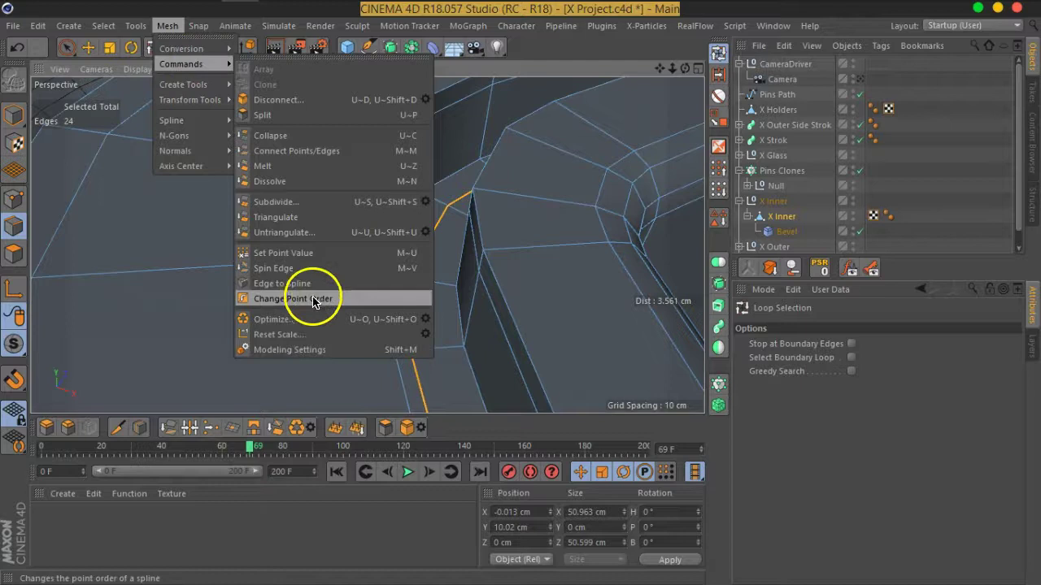
left_click(317, 284)
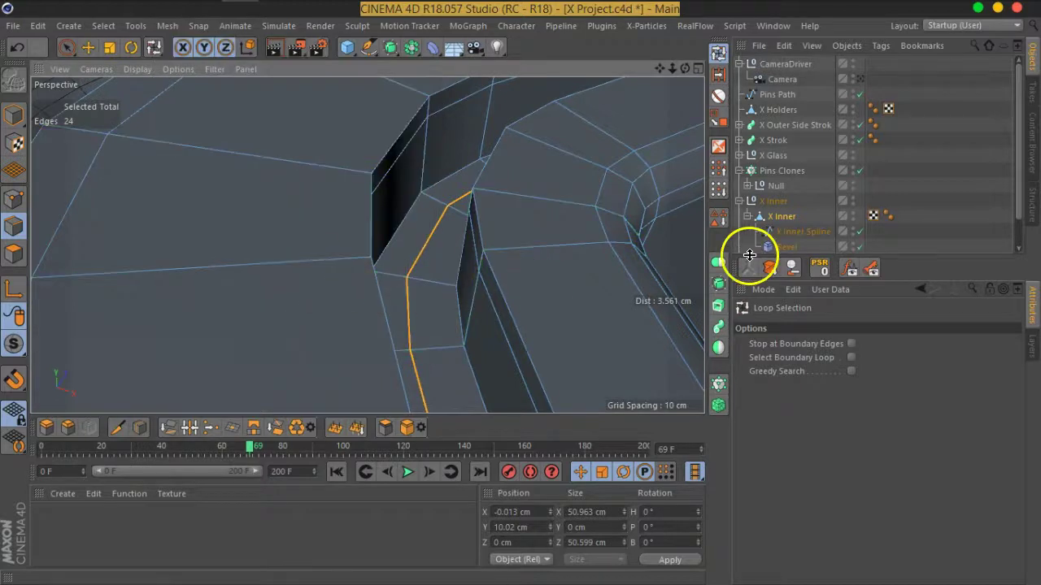
left_click(798, 237)
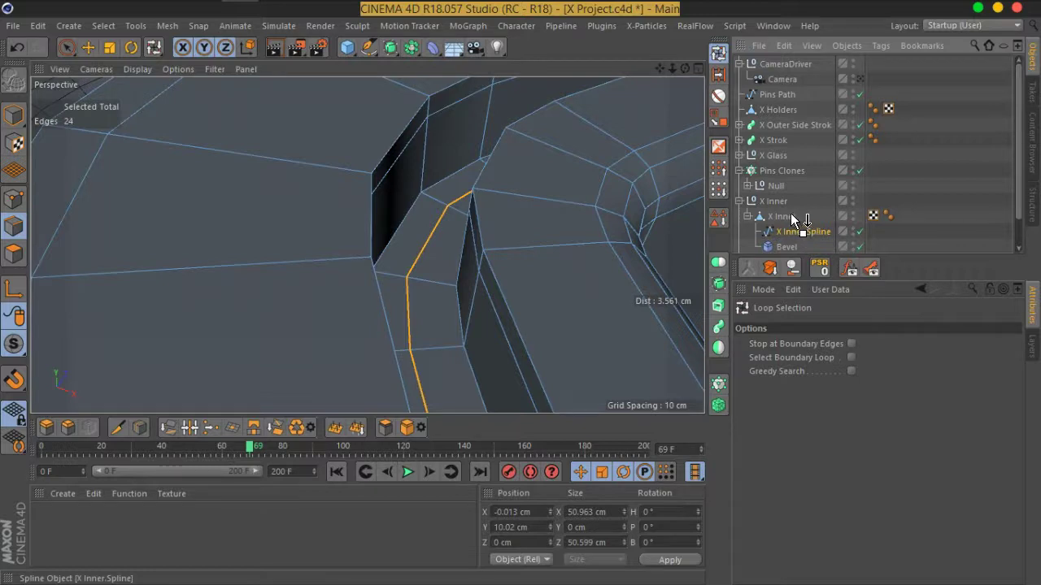
Move X Inner.Spline out of the X Inner group, collapse Pins Clones and select the spline
left_click_drag(779, 201, 772, 216)
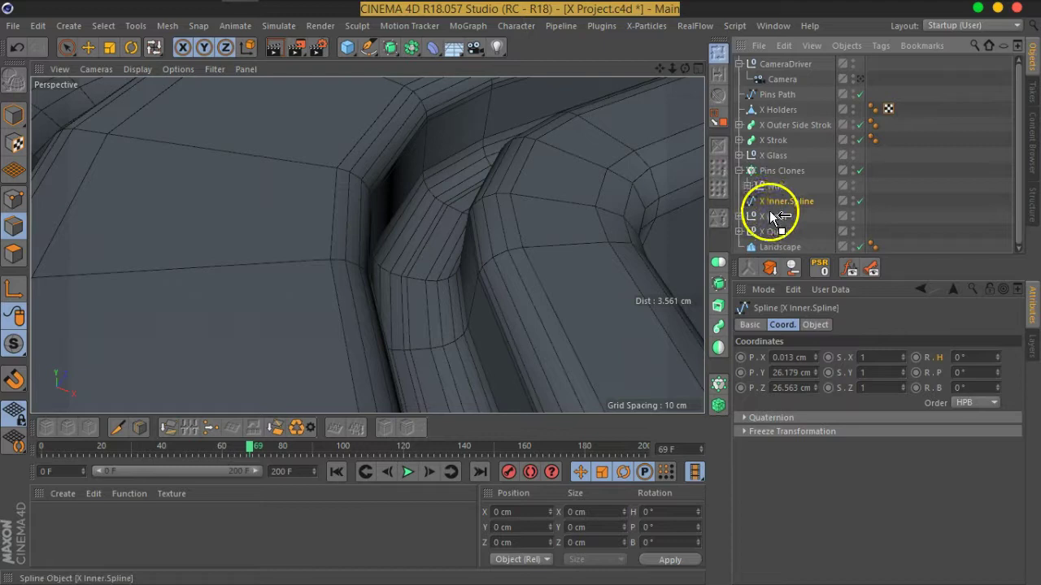
left_click(739, 172)
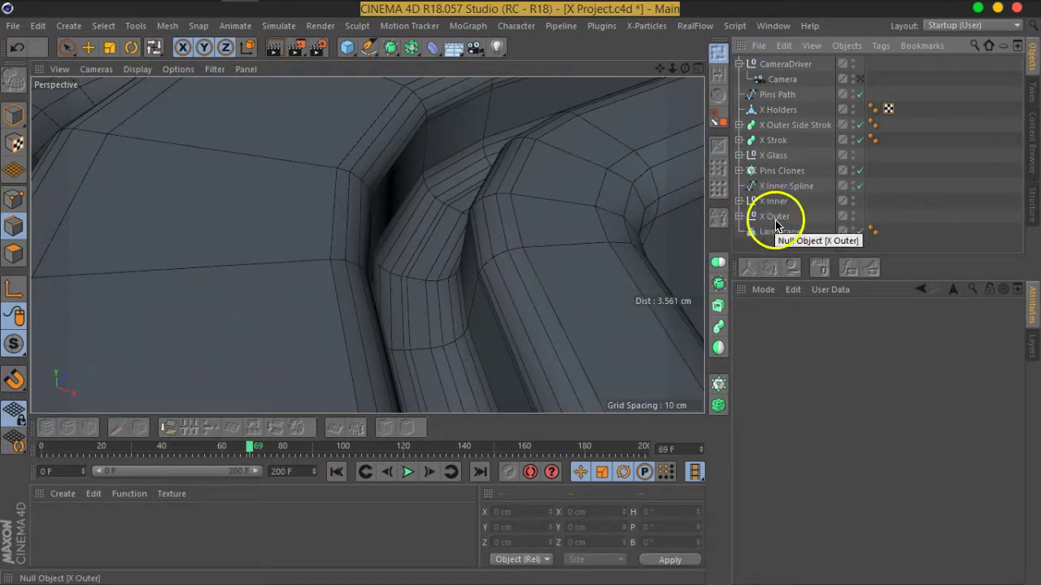
left_click(775, 187)
Switch to object mode, zoom the viewport out and activate the Move tool
left_click_drag(779, 196, 230, 211)
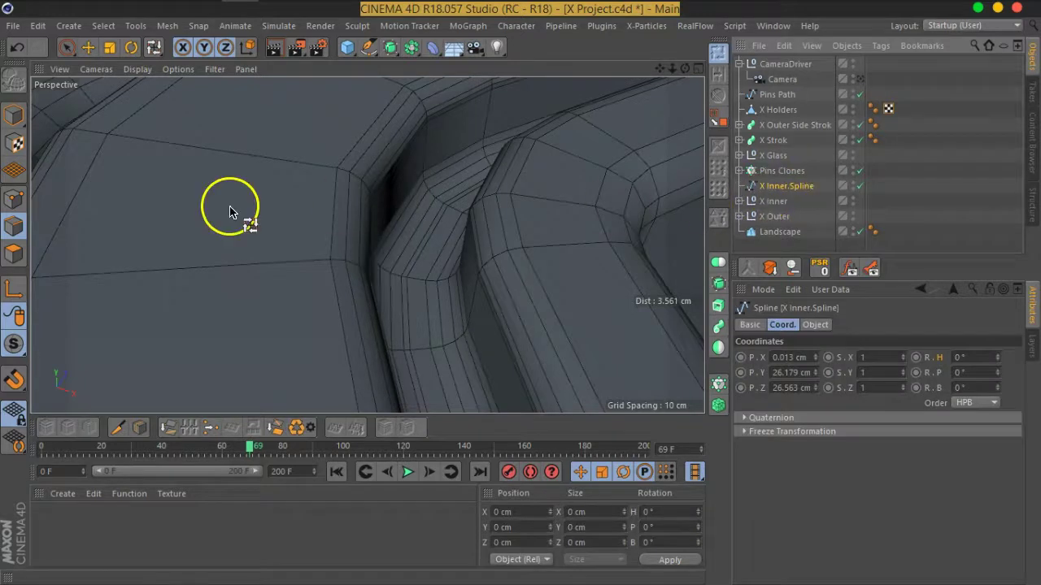
left_click(14, 117)
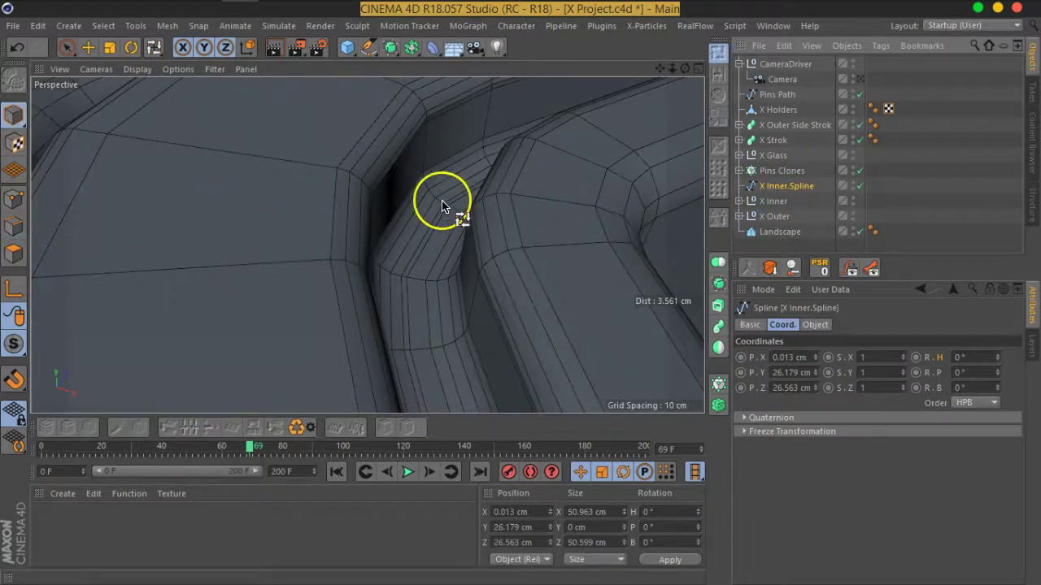
scroll(441, 205, "down", 3)
scroll(442, 206, "down", 3)
scroll(441, 205, "down", 3)
scroll(442, 205, "down", 3)
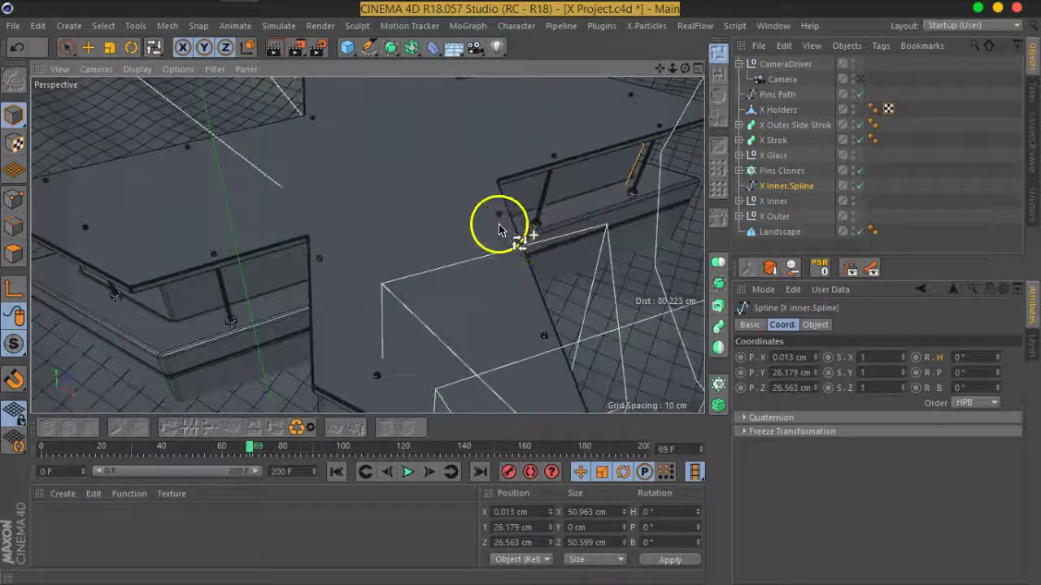
scroll(363, 191, "down", 3)
mouse_move(363, 190)
left_mouse_down("alt")
mouse_move(233, 158)
mouse_move(481, 144)
mouse_move(538, 170)
mouse_move(372, 179)
left_mouse_up("alt")
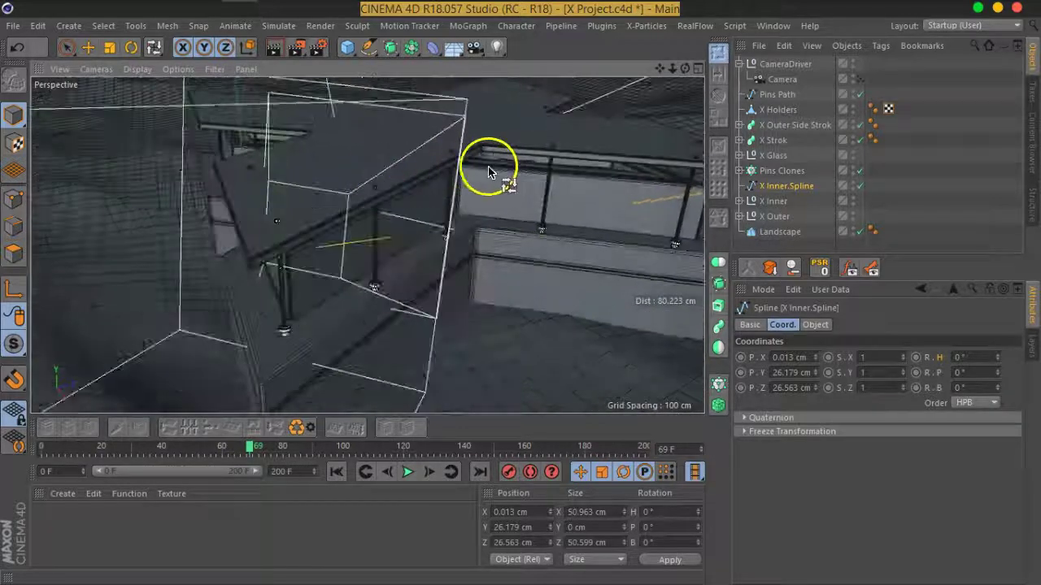
scroll(480, 168, "up", 5)
left_click(90, 46)
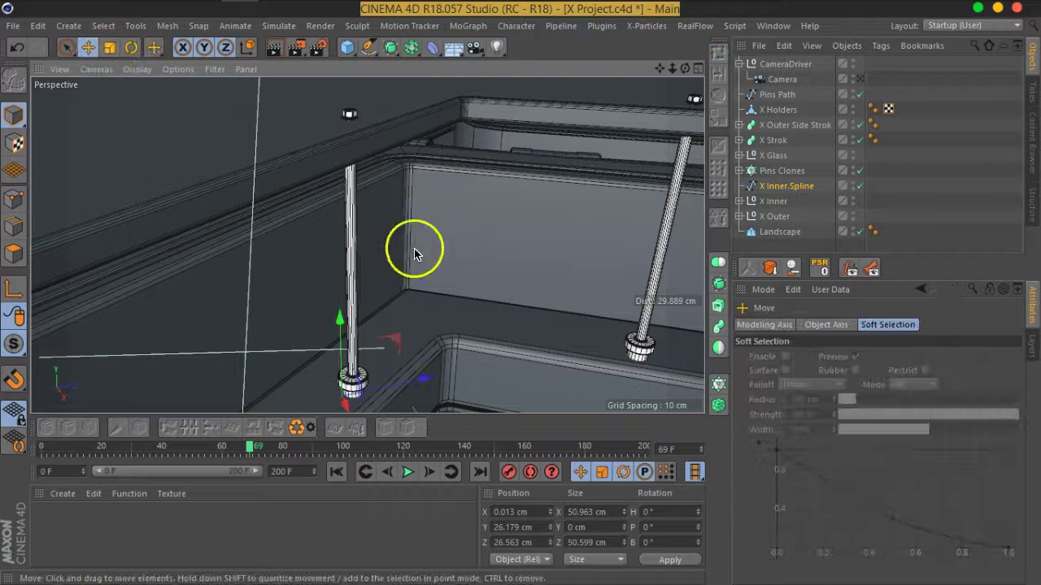
Recentre X Inner.Spline's axis on its geometry with Center Axis to
left_click(167, 25)
mouse_move(180, 166)
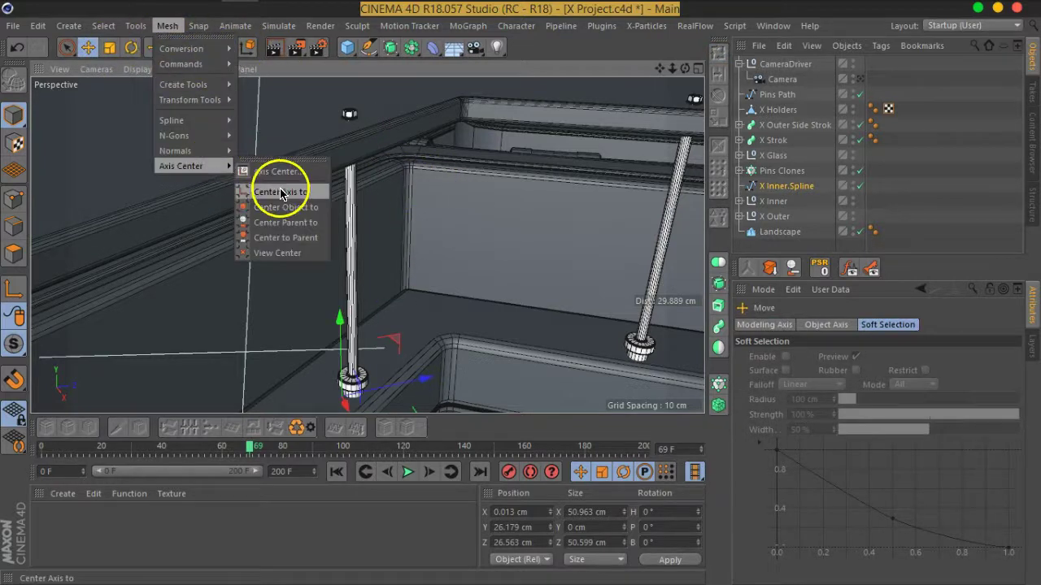
left_click(277, 184)
mouse_move(445, 200)
left_mouse_down("alt")
mouse_move(320, 230)
mouse_move(366, 276)
mouse_move(368, 244)
mouse_move(432, 235)
mouse_move(358, 217)
mouse_move(548, 239)
mouse_move(418, 218)
mouse_move(304, 224)
left_mouse_up("alt")
scroll(374, 280, "up", 5)
scroll(368, 244, "down", 3)
scroll(444, 226, "up", 3)
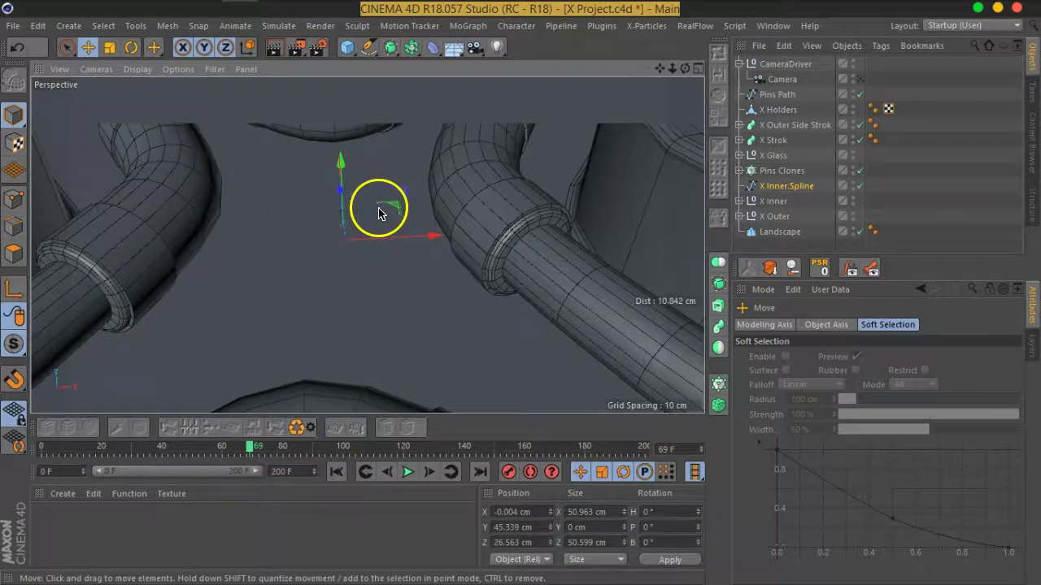
left_click_drag(378, 213, 348, 181, "alt")
Lift the spline along Y to about 45.53 cm, above the X model's pipes
left_click_drag(290, 117, 296, 109)
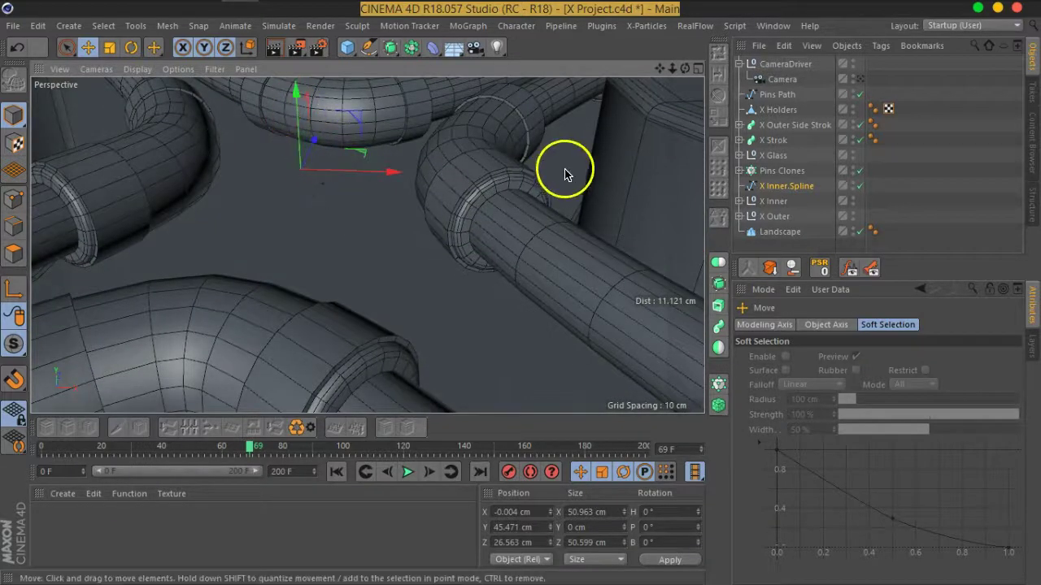
left_click_drag(565, 173, 302, 236, "alt")
mouse_move(399, 260)
left_mouse_down("alt")
mouse_move(312, 261)
mouse_move(388, 253)
mouse_move(260, 209)
left_mouse_up("alt")
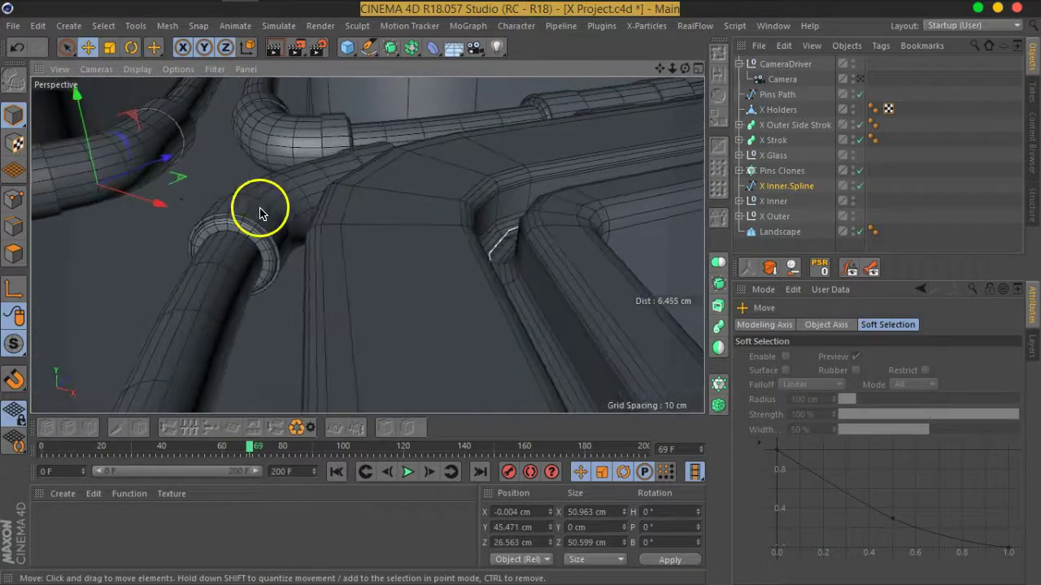
left_click_drag(85, 120, 84, 119)
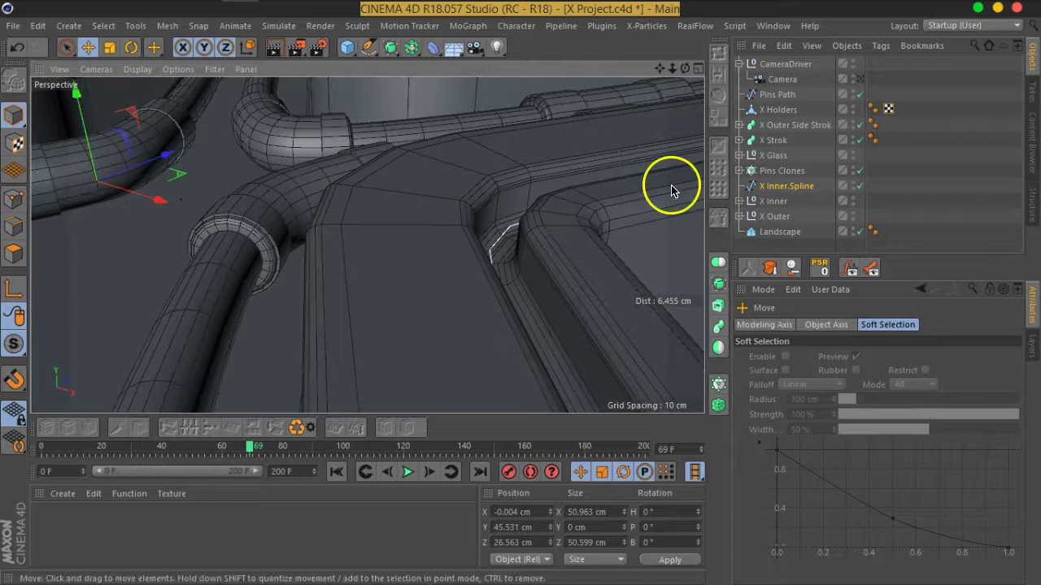
Set X Inner.Spline's Intermediate Points to Uniform with Number 59
left_click(779, 186)
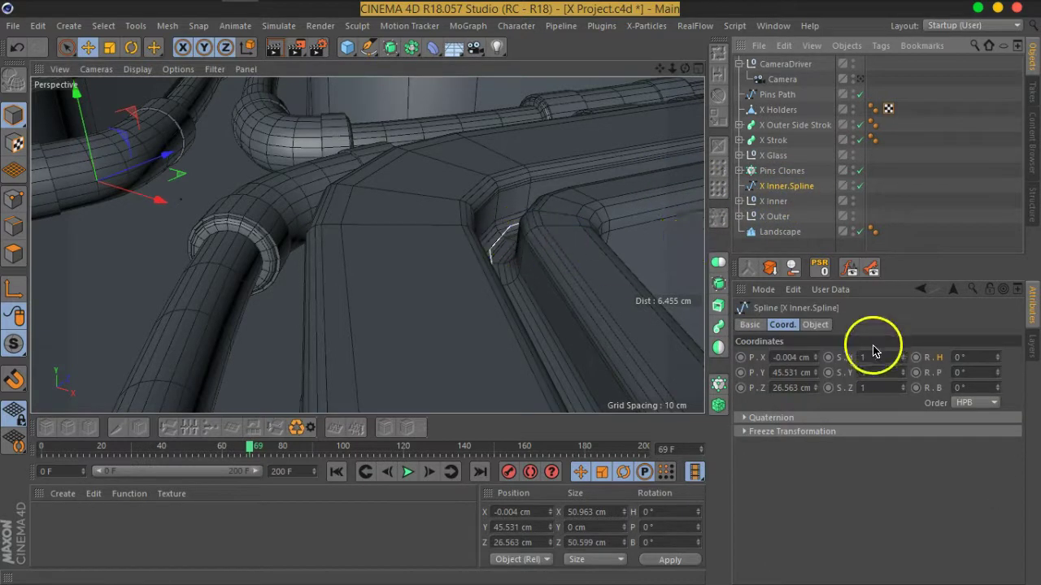
left_click(814, 324)
left_click(873, 387)
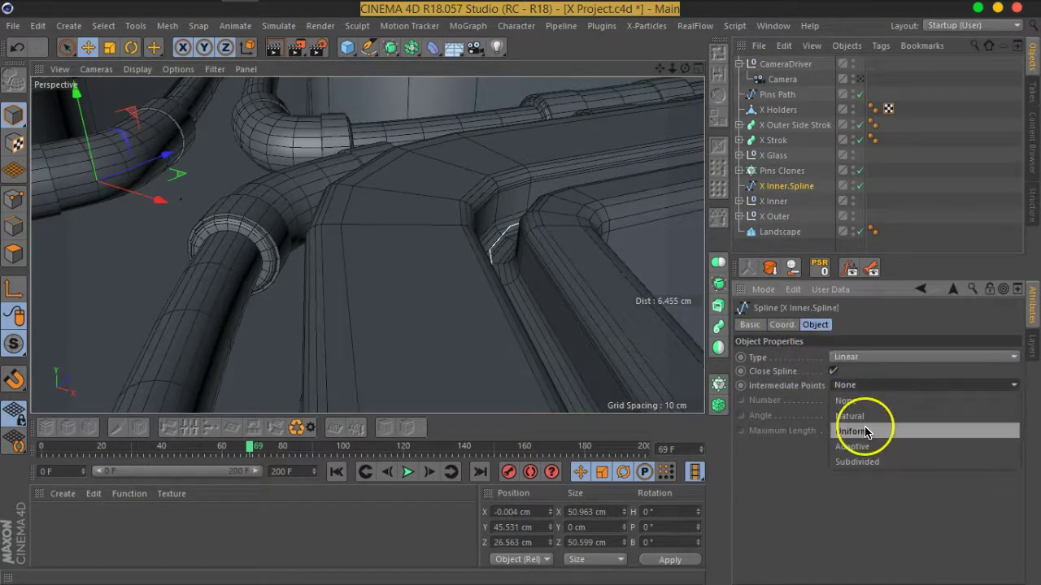
left_click(865, 431)
left_click(874, 392)
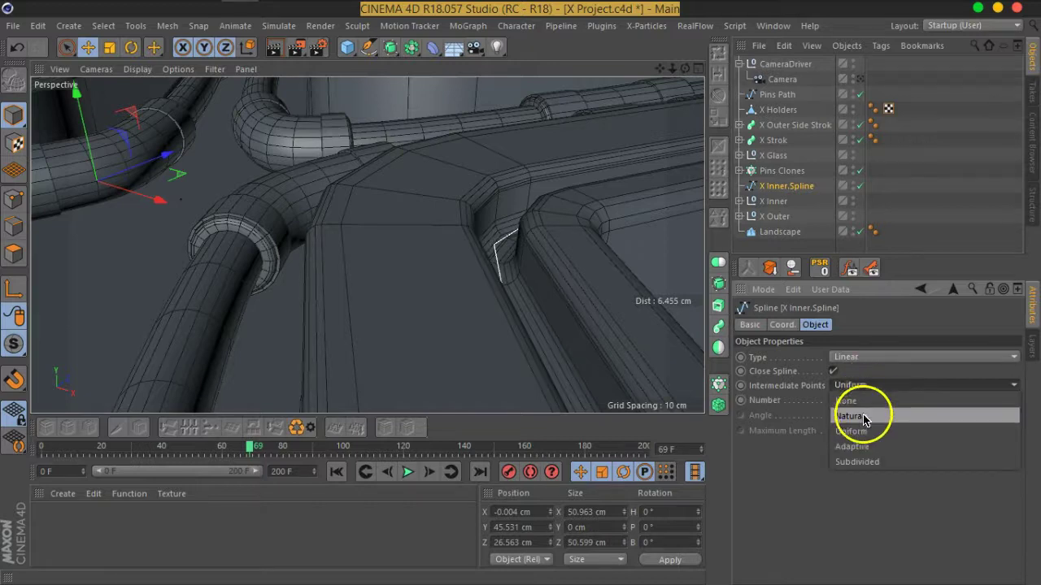
left_click(852, 407)
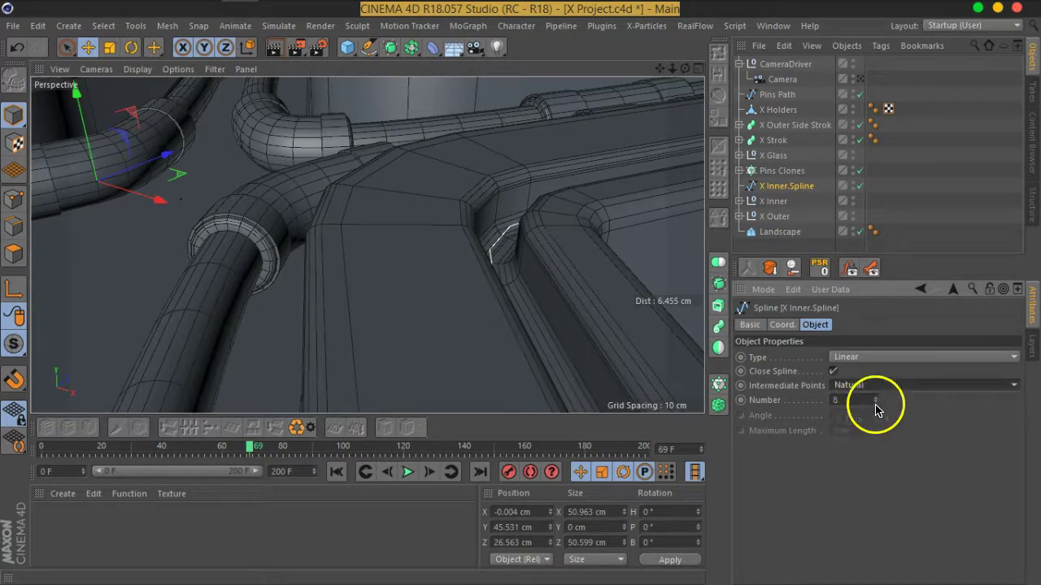
left_click_drag(878, 404, 877, 402)
left_click(878, 387)
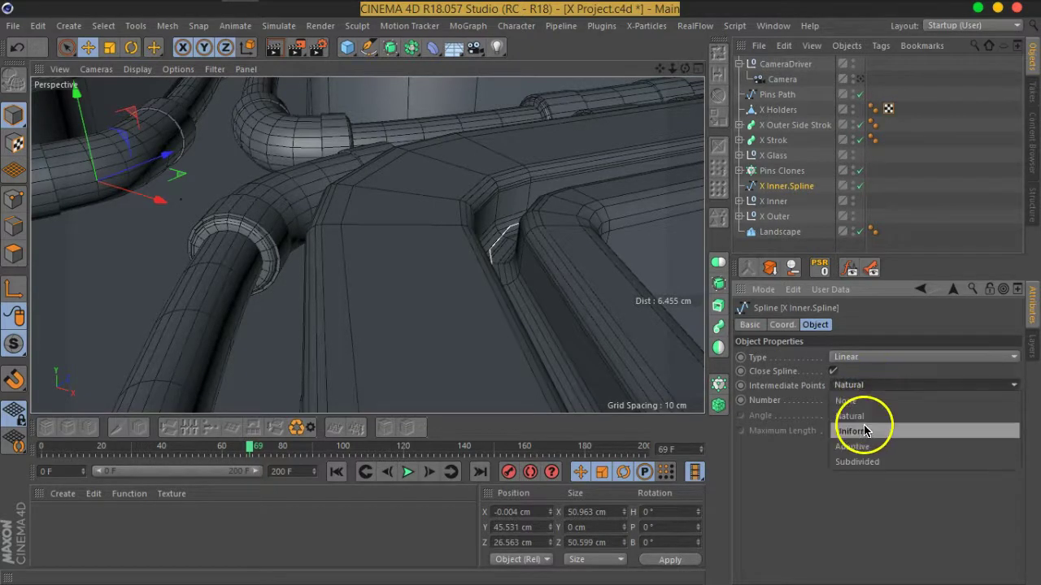
left_click(866, 432)
left_click_drag(876, 397, 876, 396)
left_click_drag(494, 285, 465, 245, "alt")
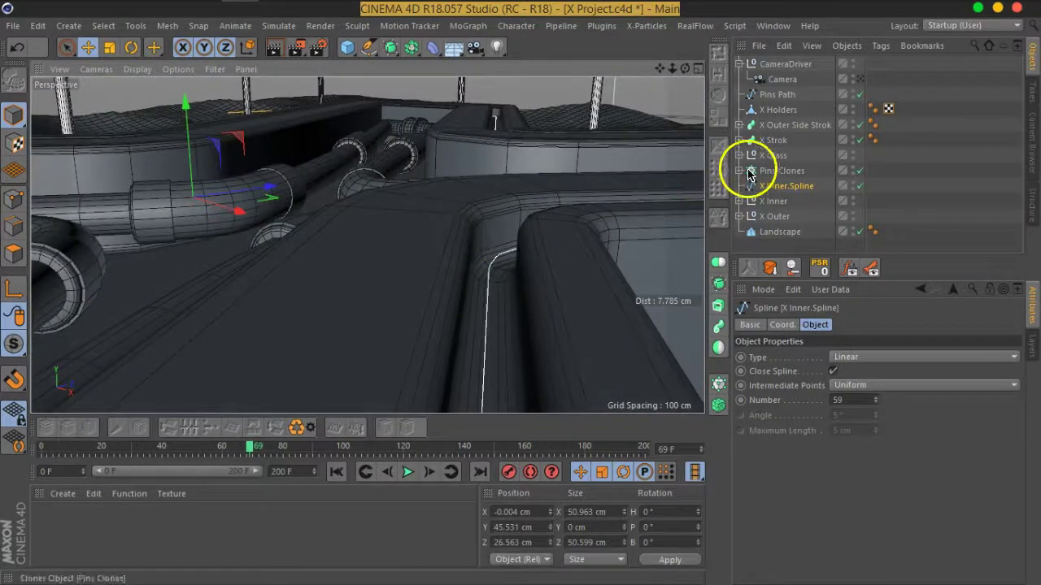
Copy the Circle profile out of X Strok to just below Pins Clones
left_click(740, 140)
left_click(779, 156)
left_click(783, 171, "ctrl")
left_click(783, 170, "ctrl")
left_click_drag(777, 159, 805, 225, "ctrl")
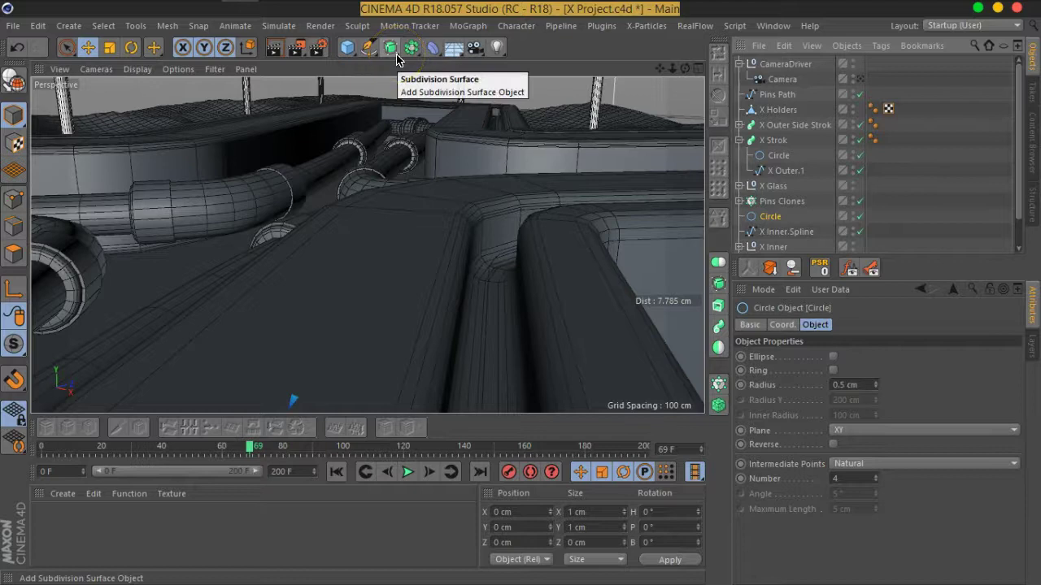
Sweep the Circle copy along X Inner.Spline and set the circle radius to 0.1 cm
left_click_drag(397, 59, 472, 116, "alt")
left_click_drag(786, 202, 796, 205)
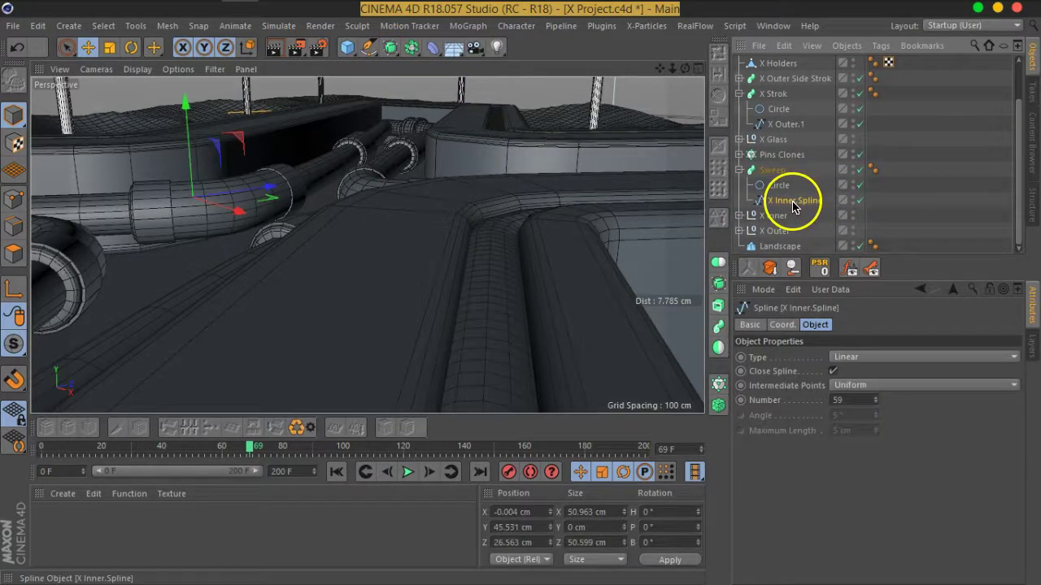
left_click(781, 186)
left_click(846, 385)
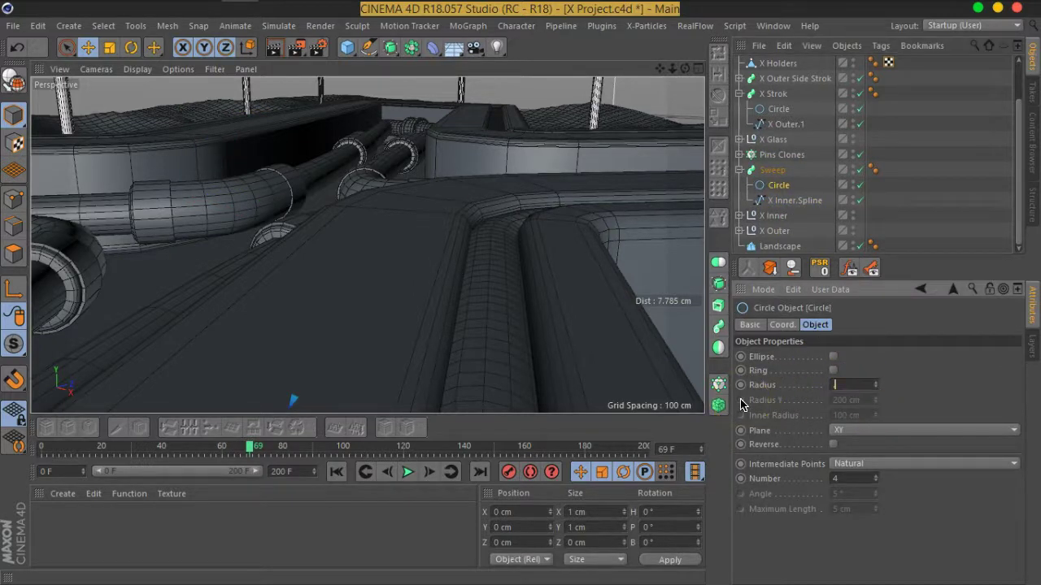
type(".1")
key("Return")
mouse_move(507, 309)
left_mouse_down("alt")
mouse_move(495, 252)
mouse_move(500, 260)
left_mouse_up("alt")
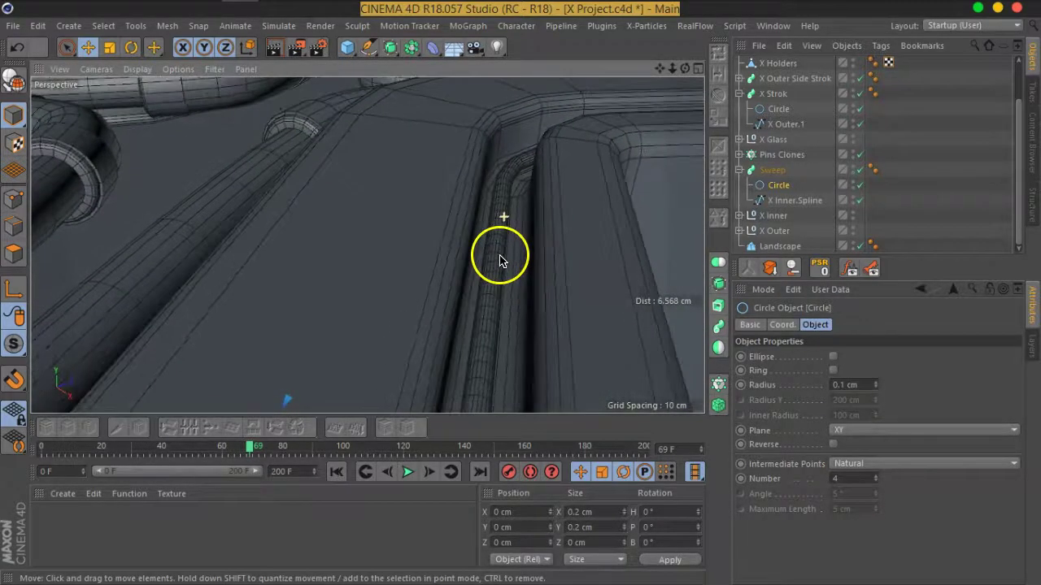
Try Adaptive (4°) and Subdivided (7°) intermediate points on X Inner.Spline
left_click(774, 187)
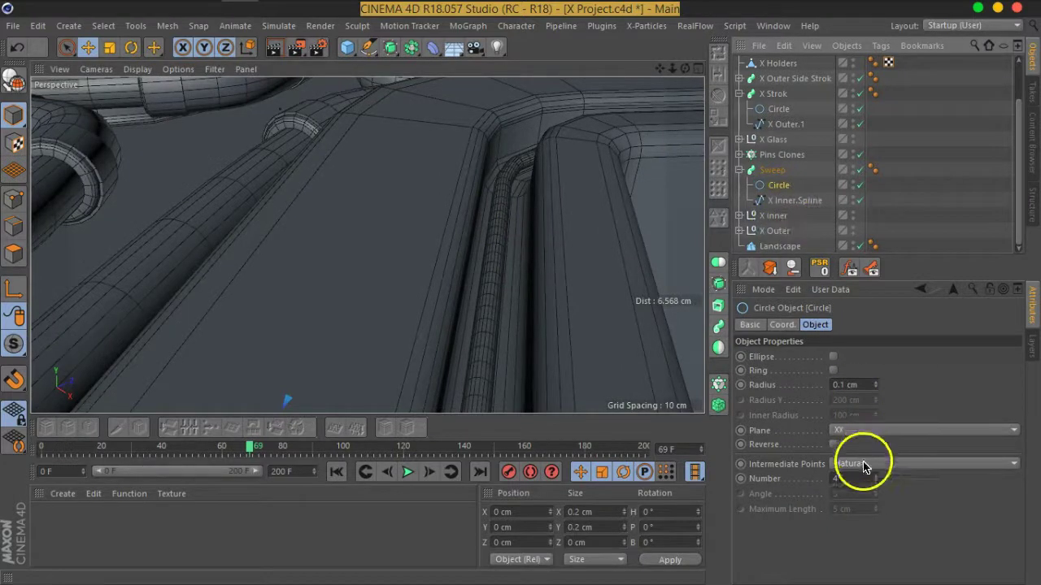
left_click(795, 201)
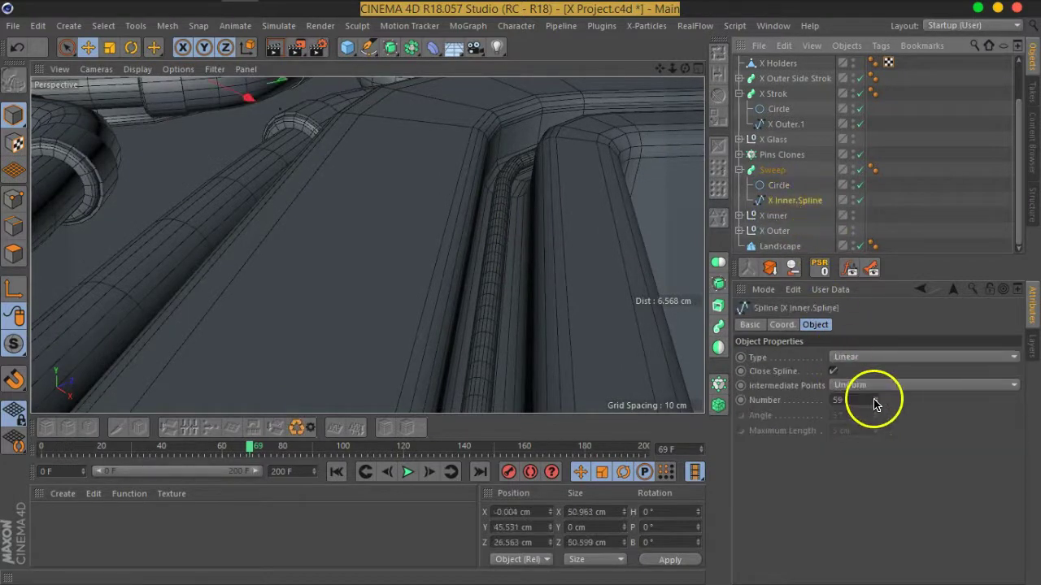
left_click_drag(874, 405, 877, 401)
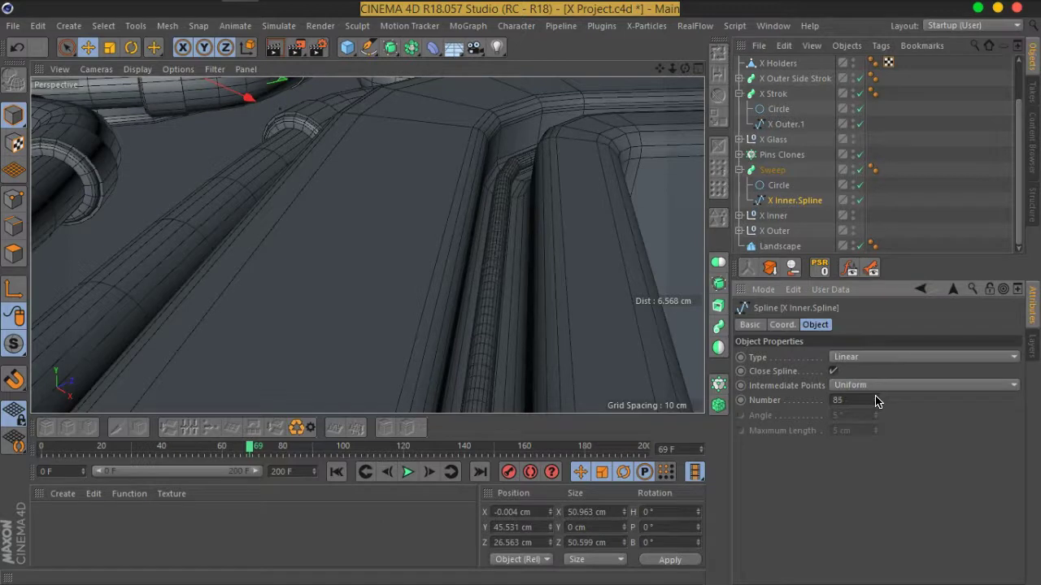
left_click_drag(876, 390, 865, 450)
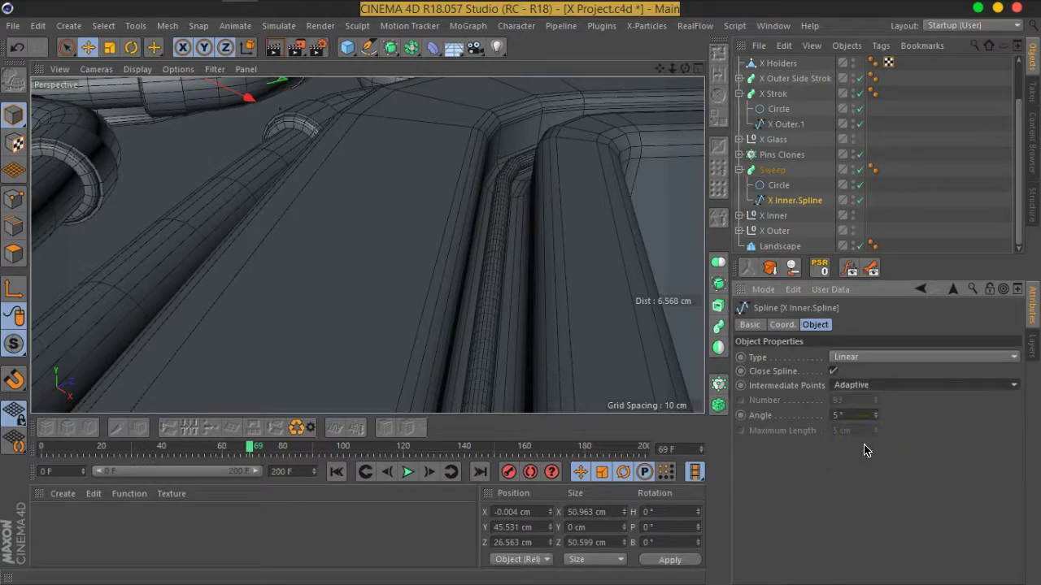
left_click(877, 423)
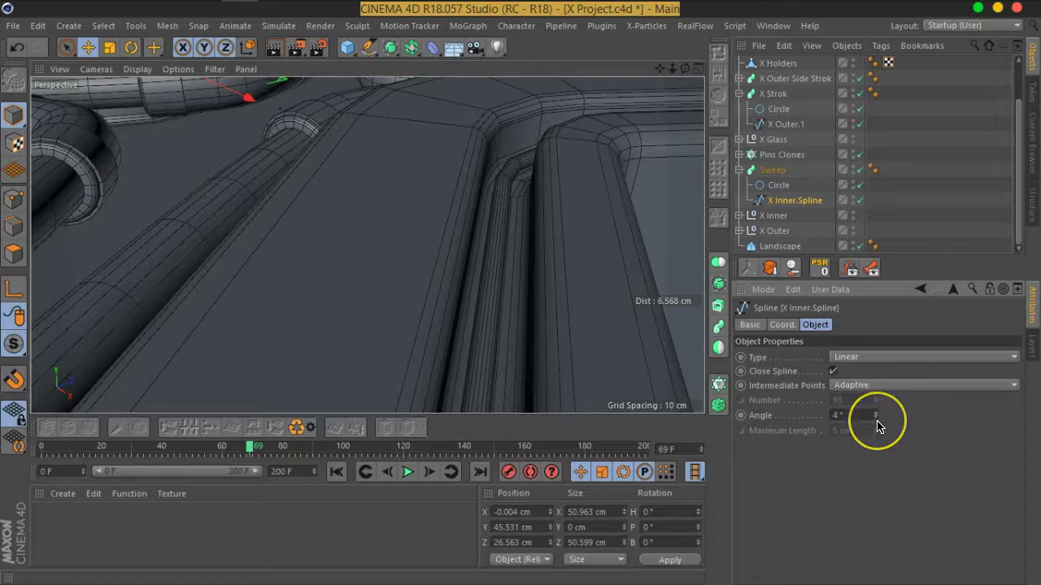
left_click_drag(867, 388, 859, 464)
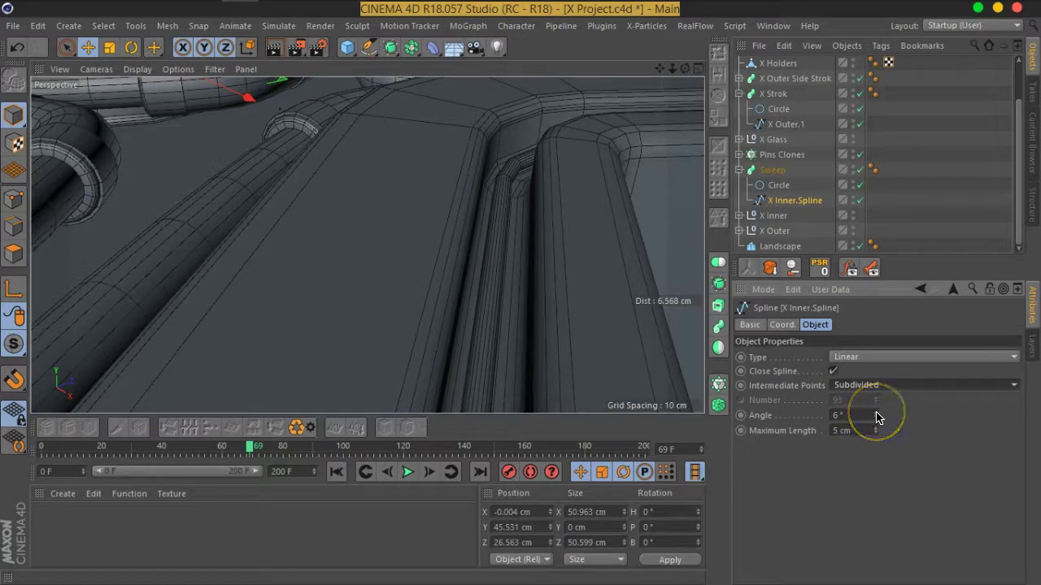
left_click(876, 417)
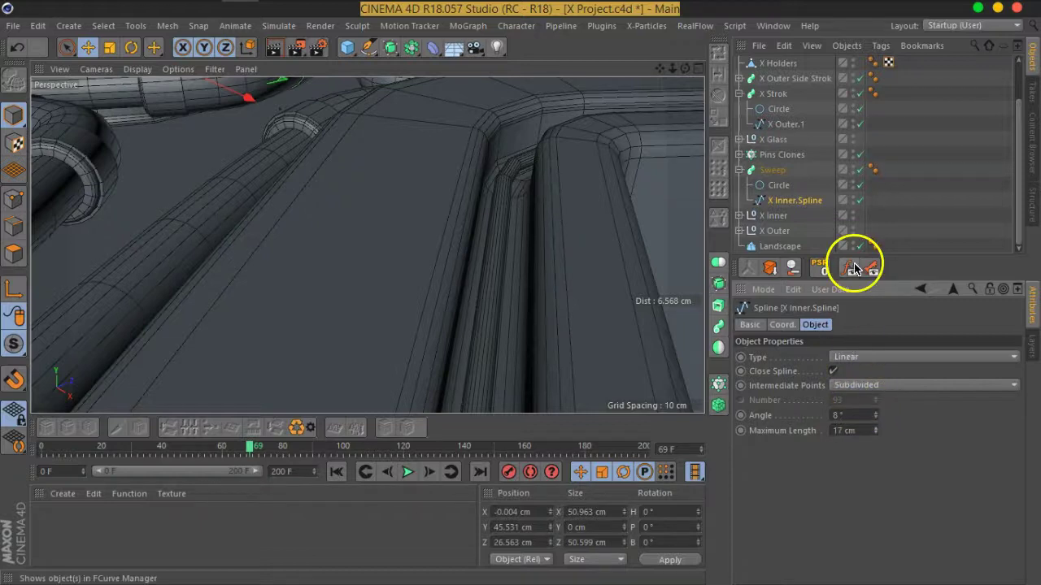
Return the spline's intermediate points to Uniform with Number 50
left_click(862, 396)
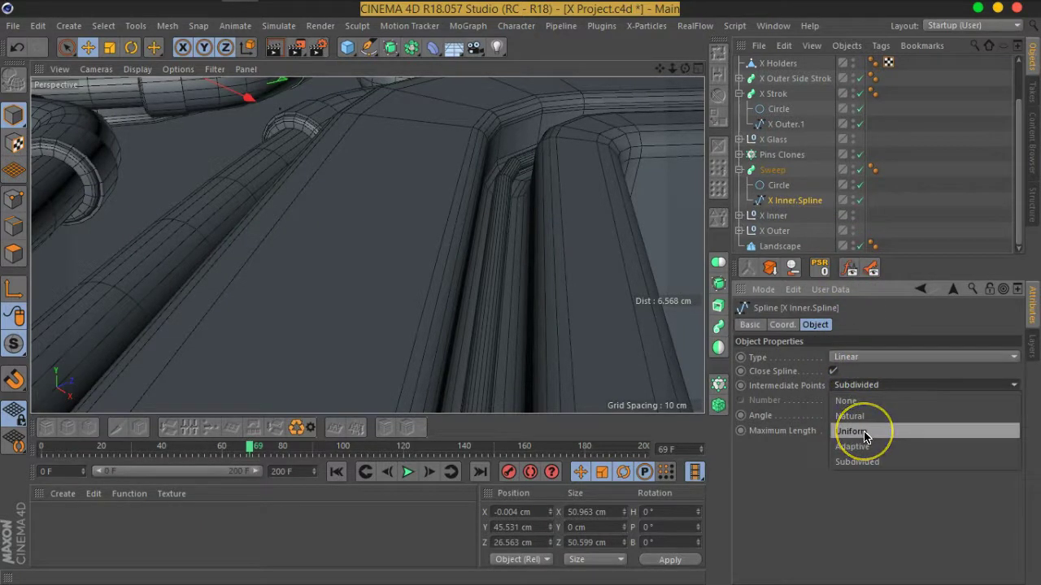
left_click(864, 432)
left_click(877, 404)
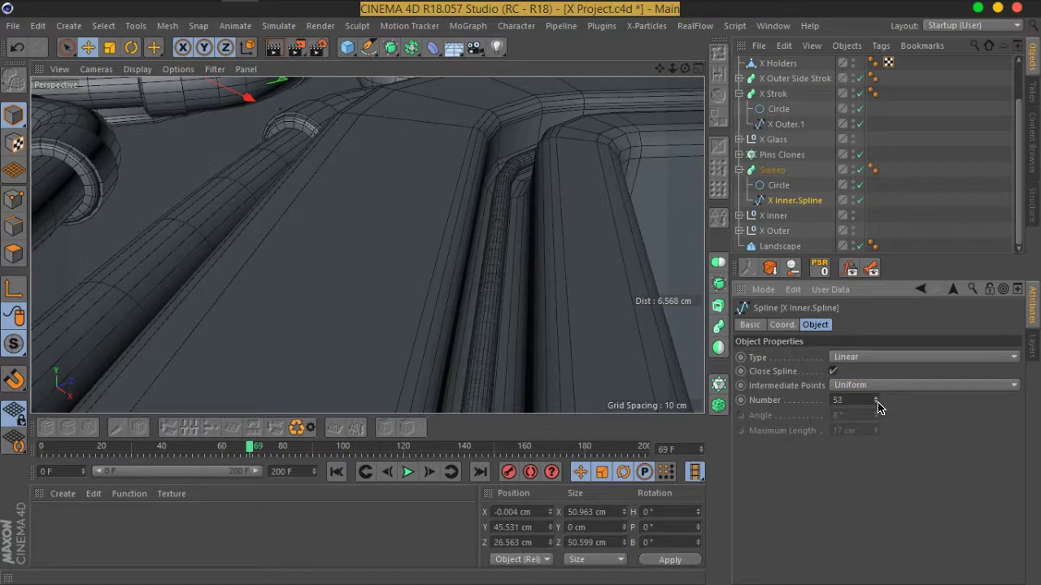
left_click(450, 270)
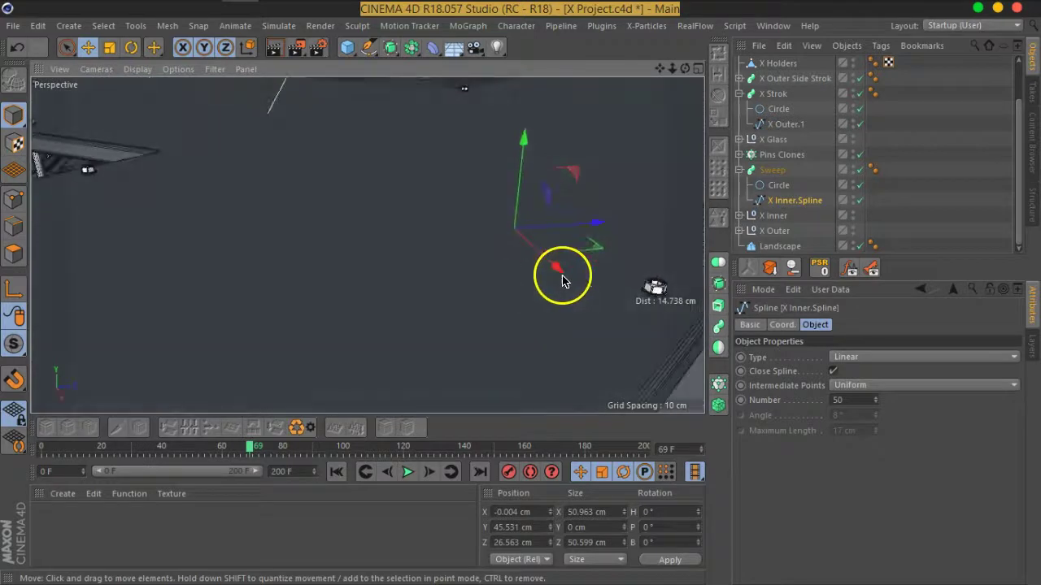
double_click(777, 169)
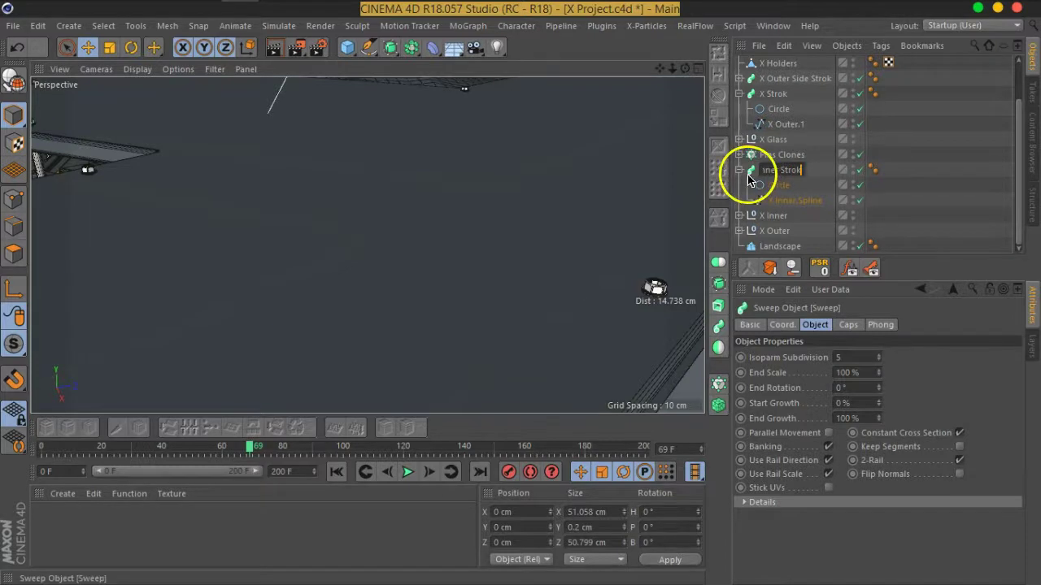
Name the Sweep 'Inner Strok', place it below X Holders, collapse X Strok and save
left_click(739, 169)
left_click(740, 169)
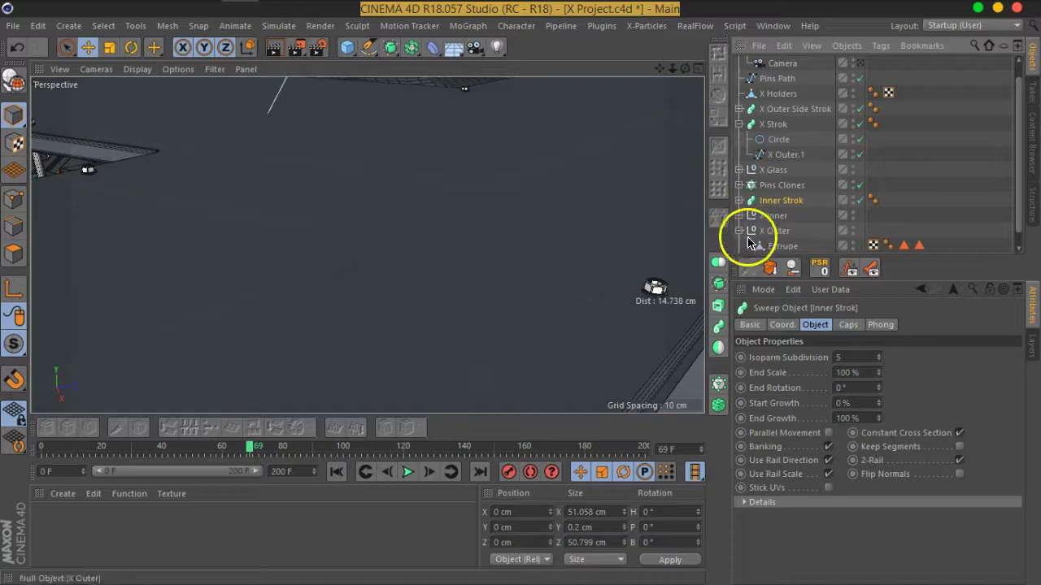
mouse_move(793, 207)
left_mouse_down()
mouse_move(797, 174)
mouse_move(773, 98)
mouse_move(767, 163)
left_mouse_up()
left_click(739, 140)
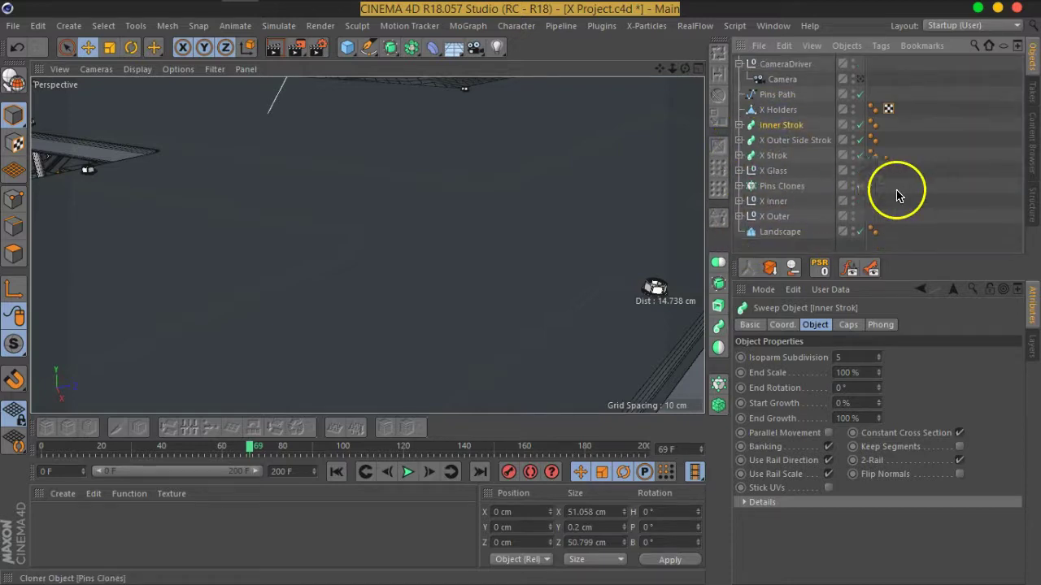
left_click(874, 203)
key("ctrl+s")
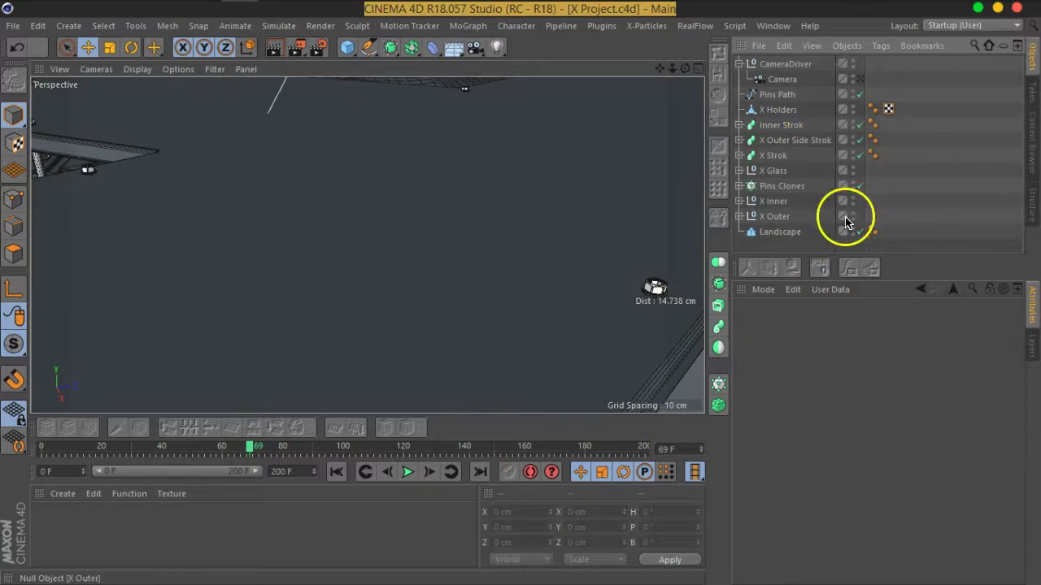
scroll(647, 289, "up", 5)
scroll(496, 183, "up", 3)
scroll(497, 263, "up", 3)
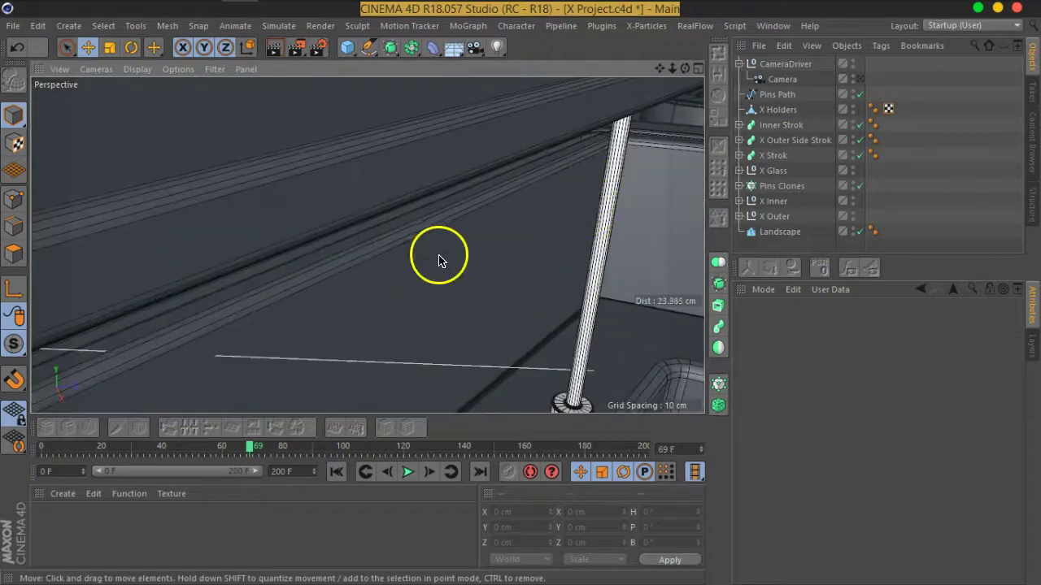
scroll(483, 232, "down", 3)
scroll(513, 227, "down", 3)
scroll(540, 225, "down", 3)
scroll(535, 218, "down", 2)
scroll(535, 218, "up", 1)
mouse_move(400, 323)
left_mouse_down("alt")
mouse_move(432, 286)
mouse_move(448, 232)
mouse_move(406, 301)
mouse_move(453, 275)
mouse_move(420, 290)
mouse_move(477, 298)
mouse_move(476, 284)
mouse_move(604, 332)
mouse_move(501, 327)
left_mouse_up("alt")
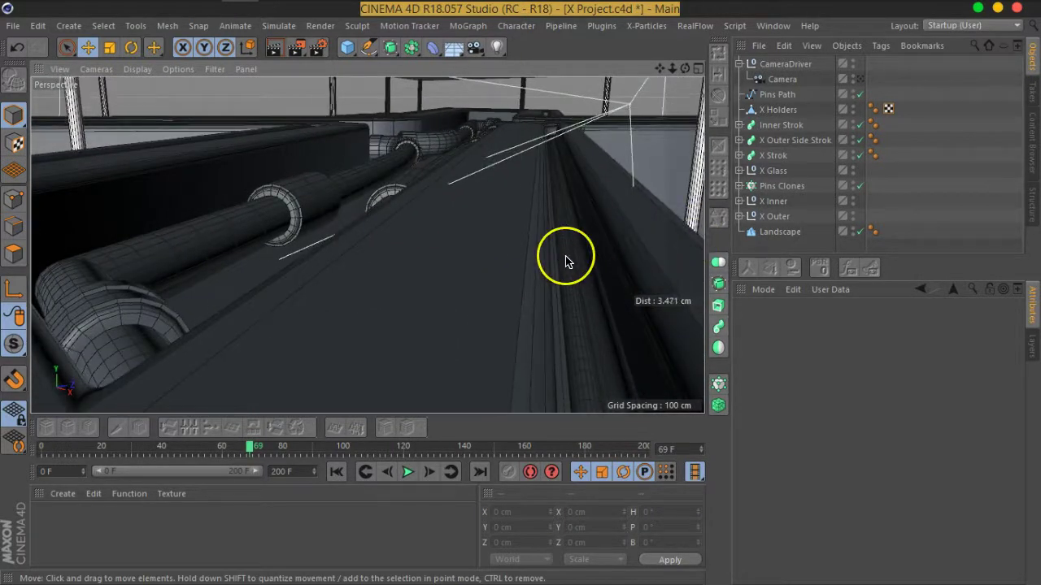
mouse_move(567, 262)
left_mouse_down("alt")
mouse_move(550, 288)
mouse_move(502, 295)
mouse_move(651, 262)
mouse_move(602, 252)
mouse_move(591, 260)
left_mouse_up("alt")
left_click_drag(587, 297, 495, 214, "alt")
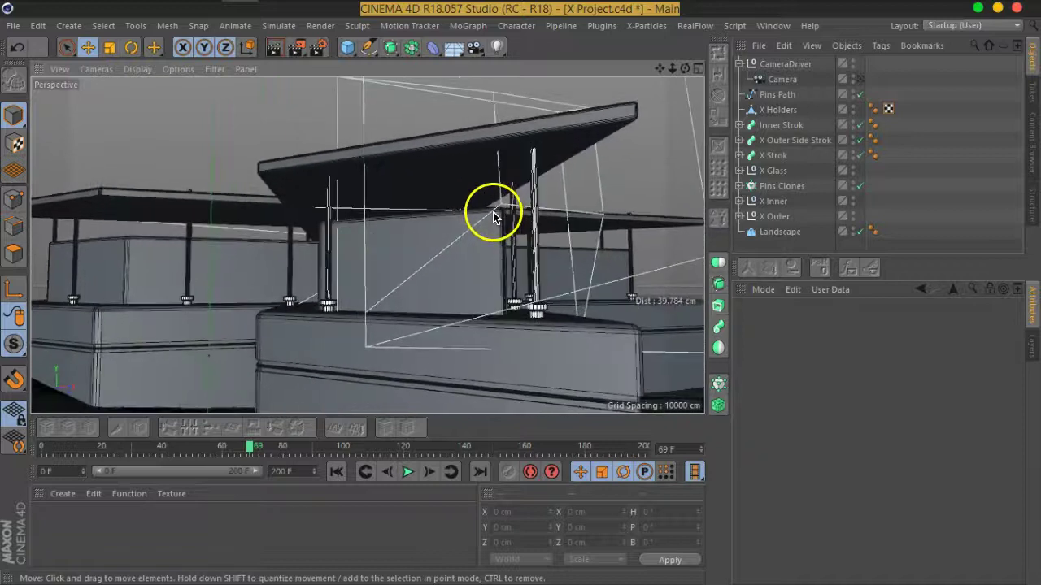
mouse_move(574, 242)
left_mouse_down("alt")
mouse_move(523, 210)
mouse_move(542, 203)
mouse_move(551, 225)
mouse_move(599, 233)
mouse_move(520, 233)
mouse_move(544, 234)
left_mouse_up("alt")
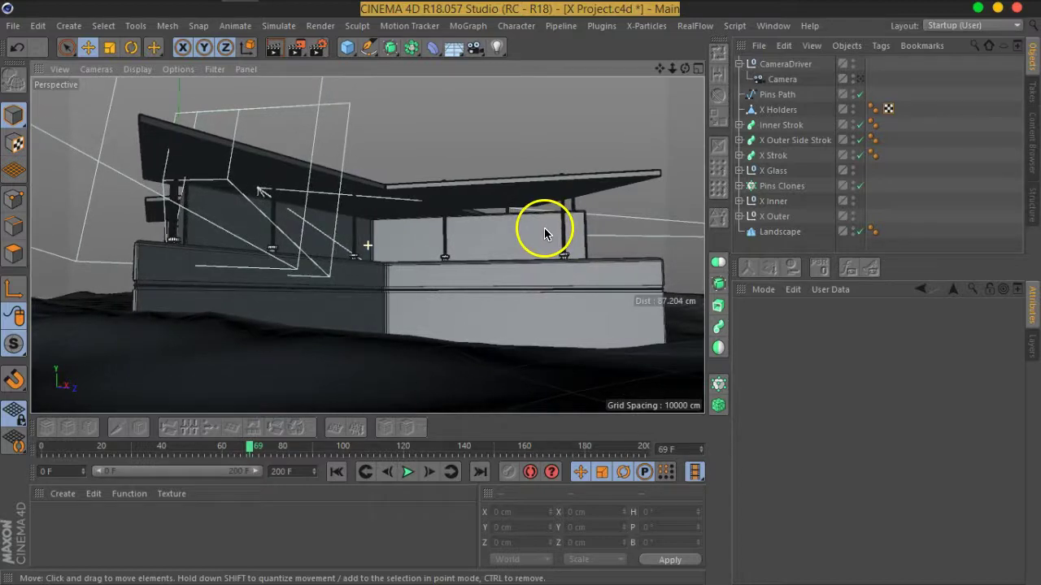
left_click(739, 63)
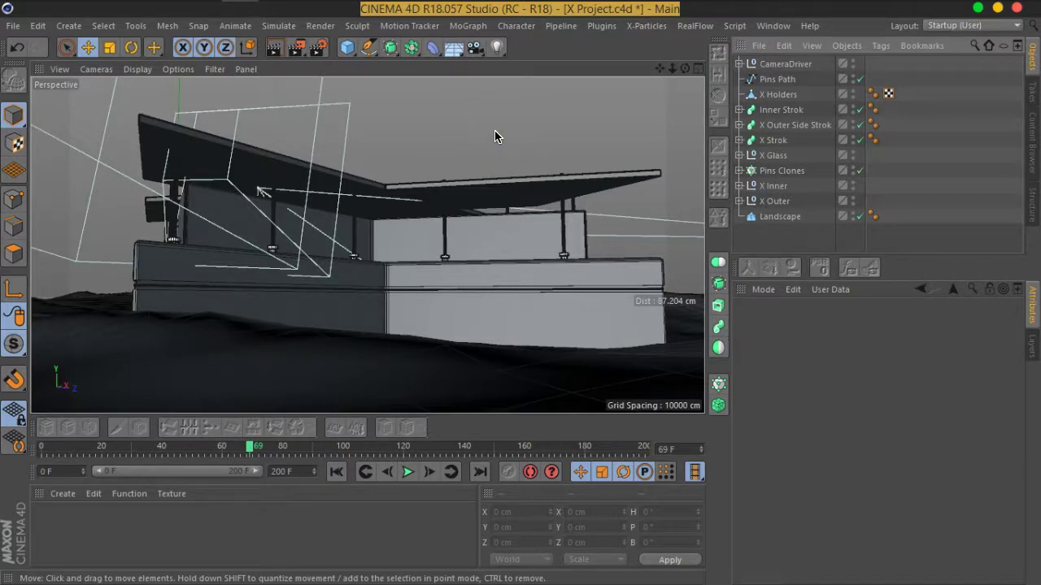
Save the project under the new name X Project_InnerCamera01.c4d
left_click(13, 25)
left_click(63, 169)
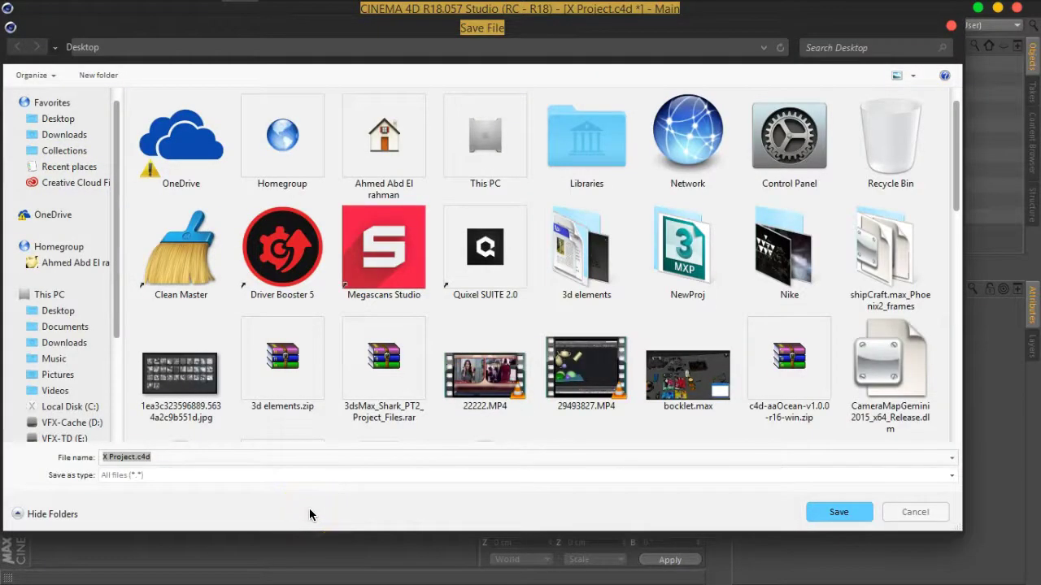
type("_")
type("InnerCamera01")
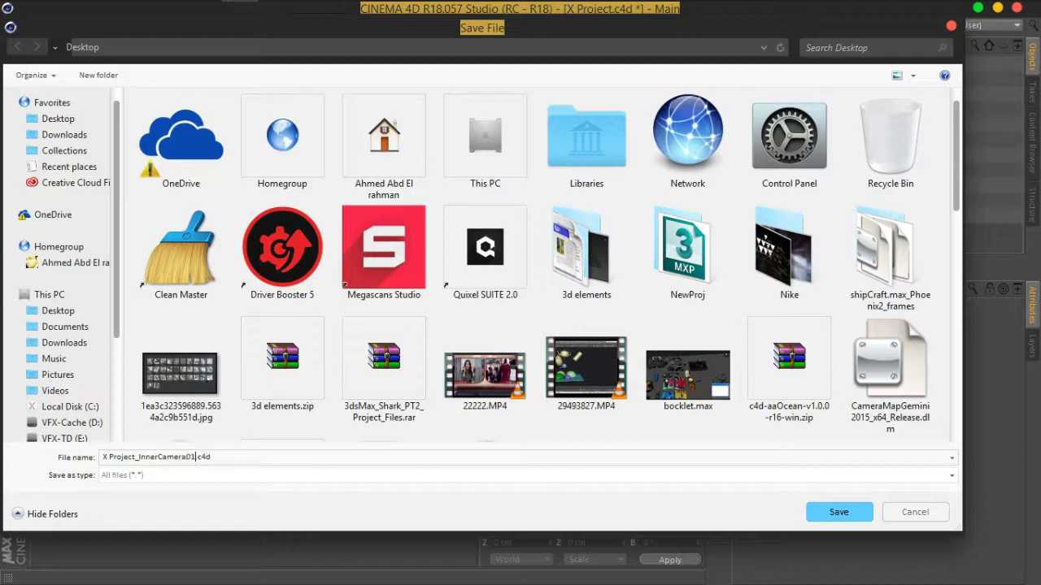
left_click(819, 514)
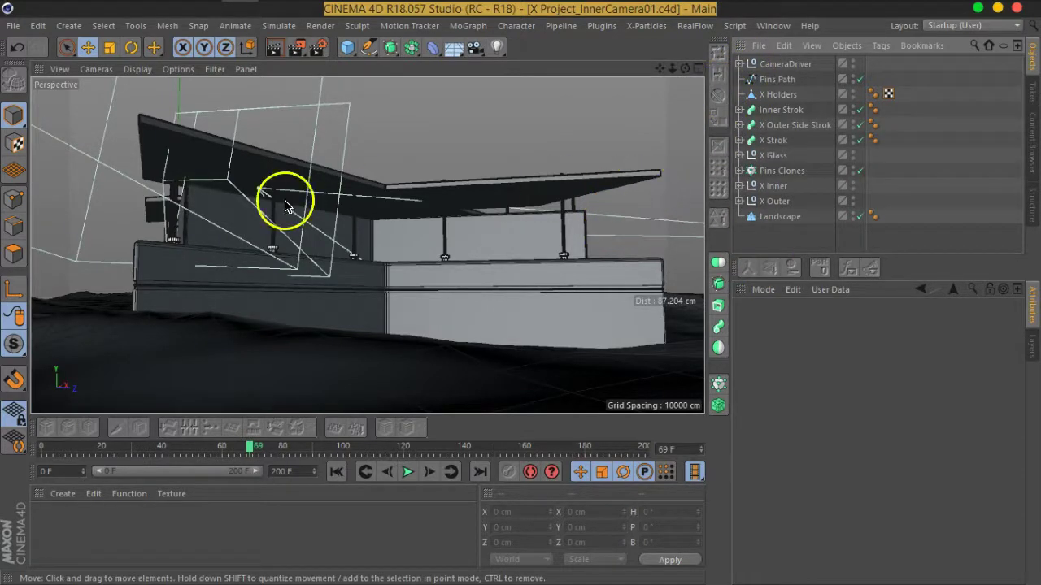
mouse_move(380, 235)
left_mouse_down("alt")
mouse_move(216, 204)
mouse_move(309, 279)
mouse_move(249, 244)
mouse_move(341, 285)
mouse_move(495, 302)
mouse_move(510, 291)
mouse_move(516, 309)
mouse_move(562, 285)
mouse_move(564, 295)
mouse_move(548, 295)
mouse_move(553, 281)
mouse_move(418, 325)
left_mouse_up("alt")
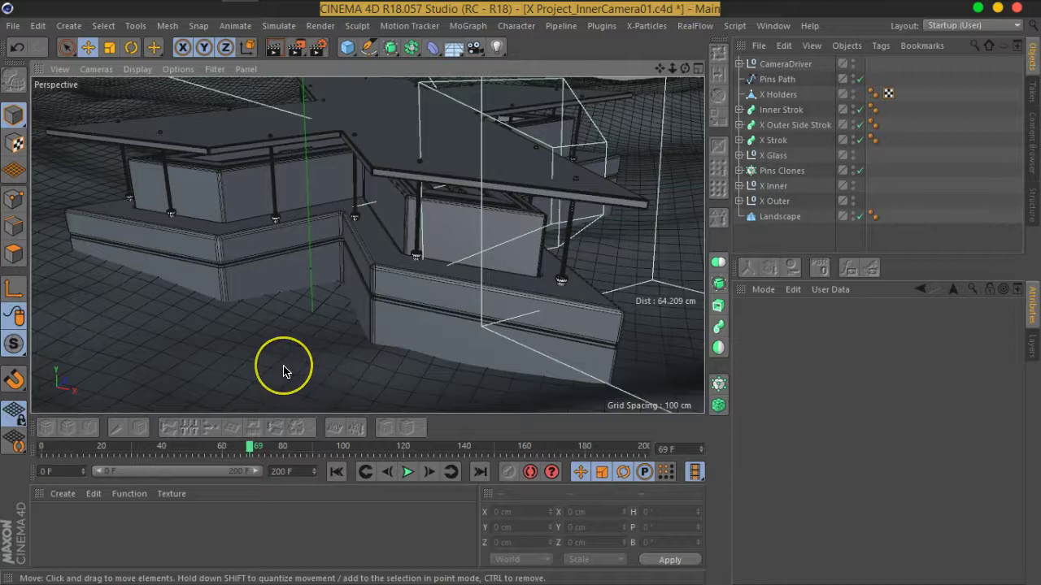
left_click_drag(314, 377, 284, 372)
With Landscape selected, create a new material and name it Ground
left_click(778, 217)
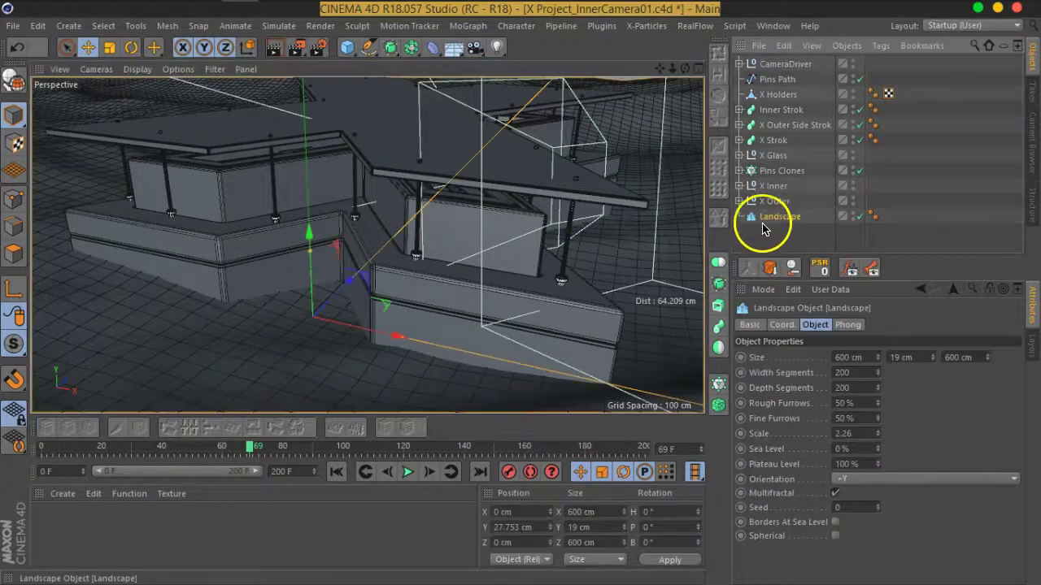
left_click(47, 524)
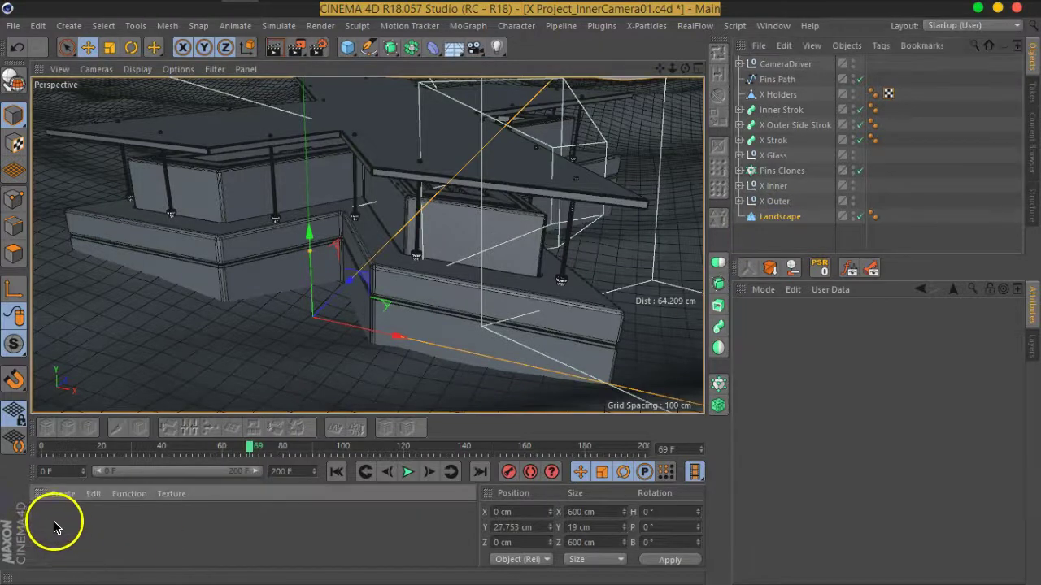
double_click(49, 523)
double_click(44, 543)
type("c")
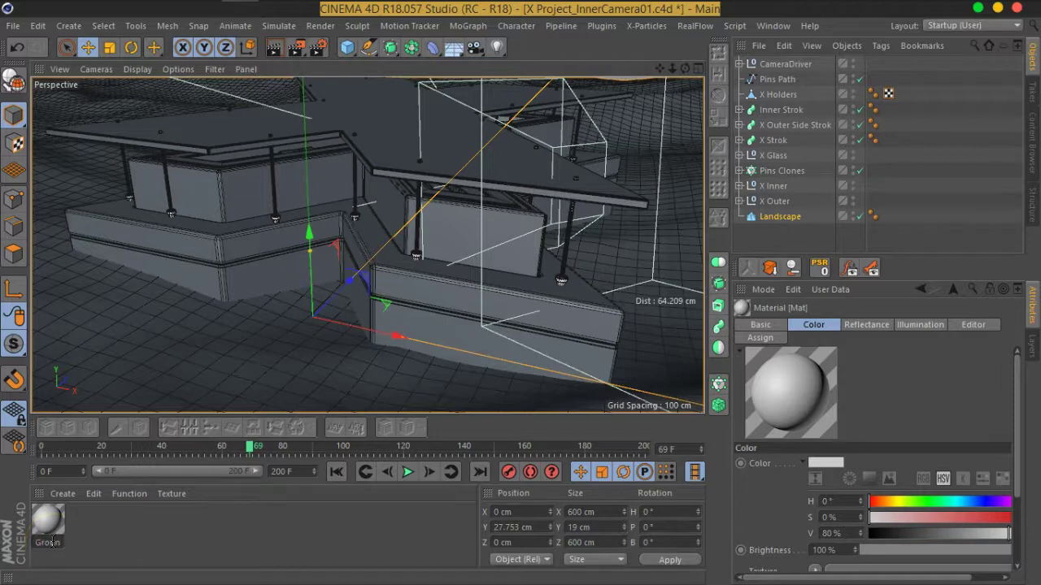
key("Return")
Open Ground in the Material Editor and browse for a Color channel texture image
double_click(50, 522)
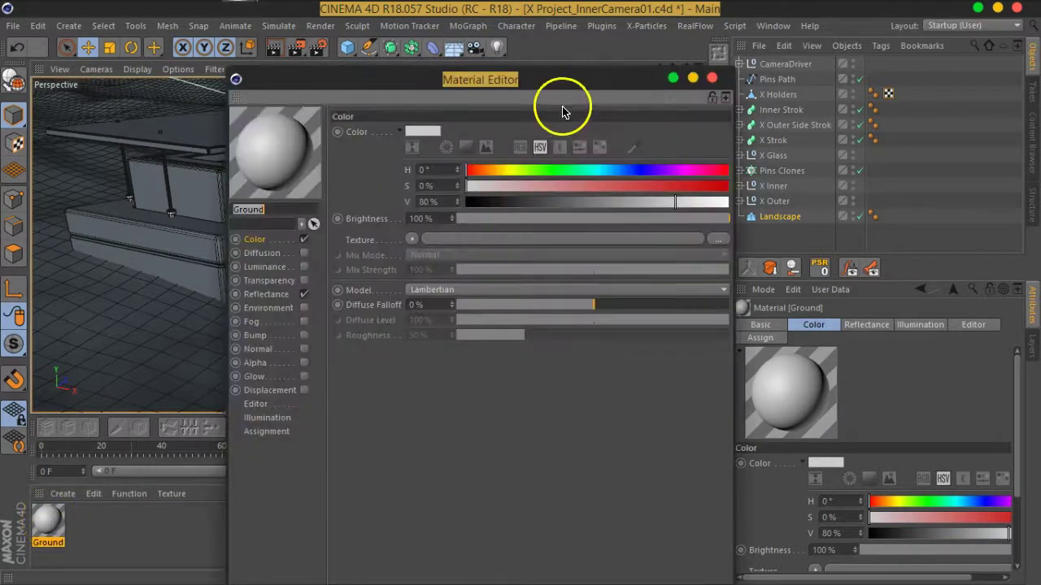
left_click_drag(557, 96, 808, 57)
left_click(508, 209)
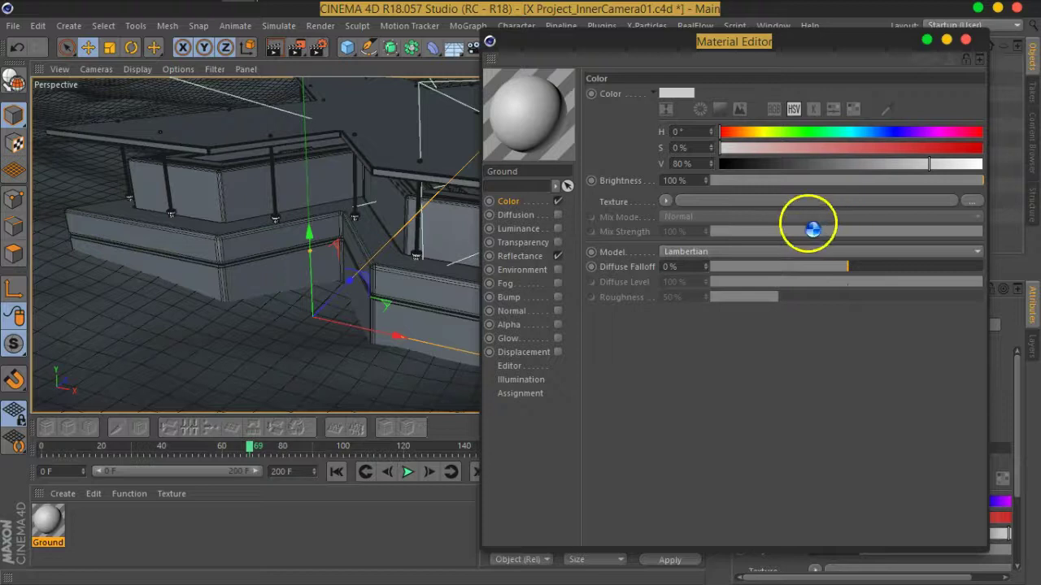
left_click(829, 211)
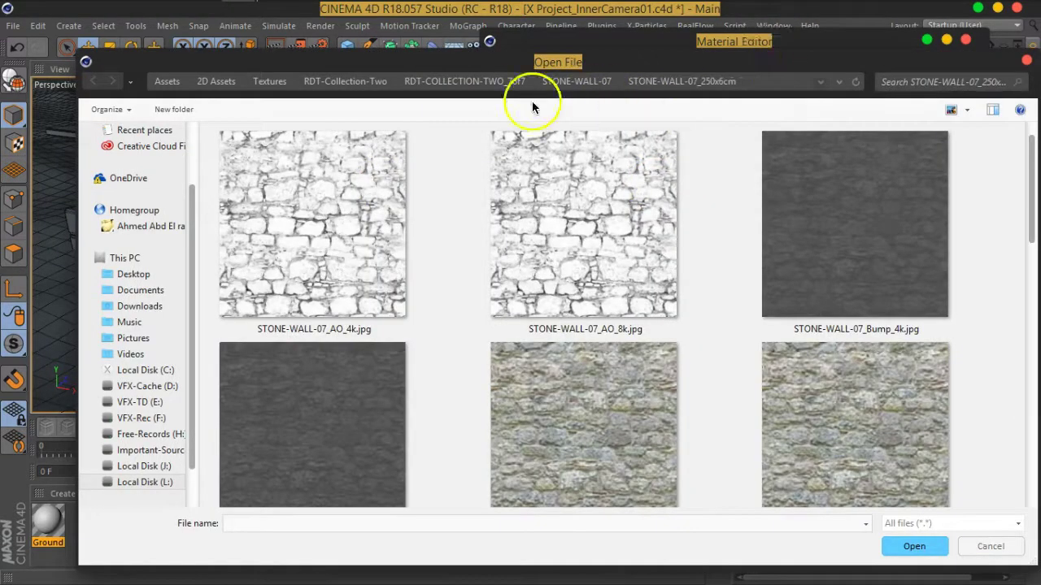
Explore the Volume 3 texture folders, including FORESTFLOOR-04, then return to Volume 3
left_click(340, 86)
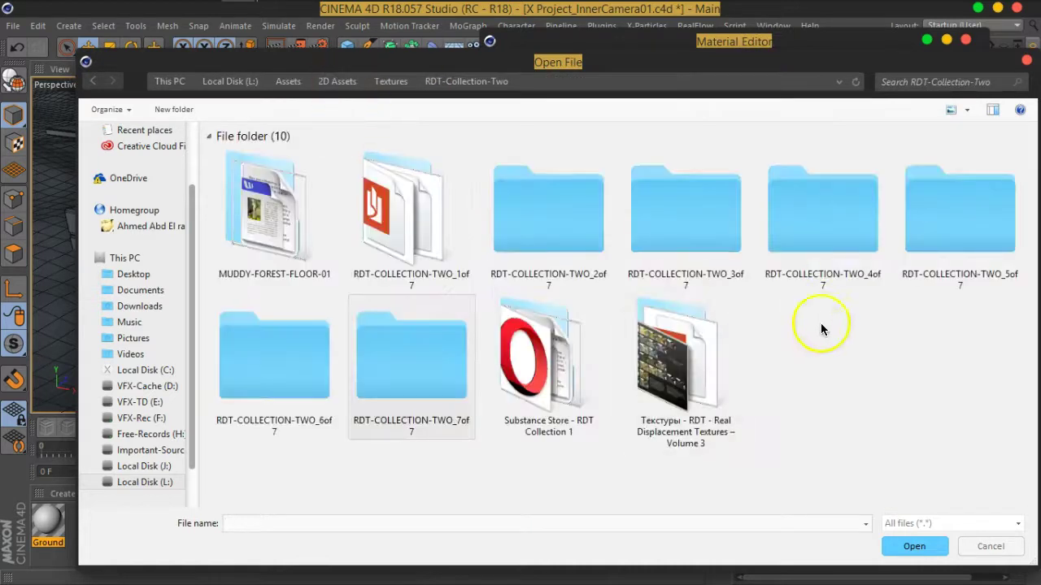
double_click(685, 362)
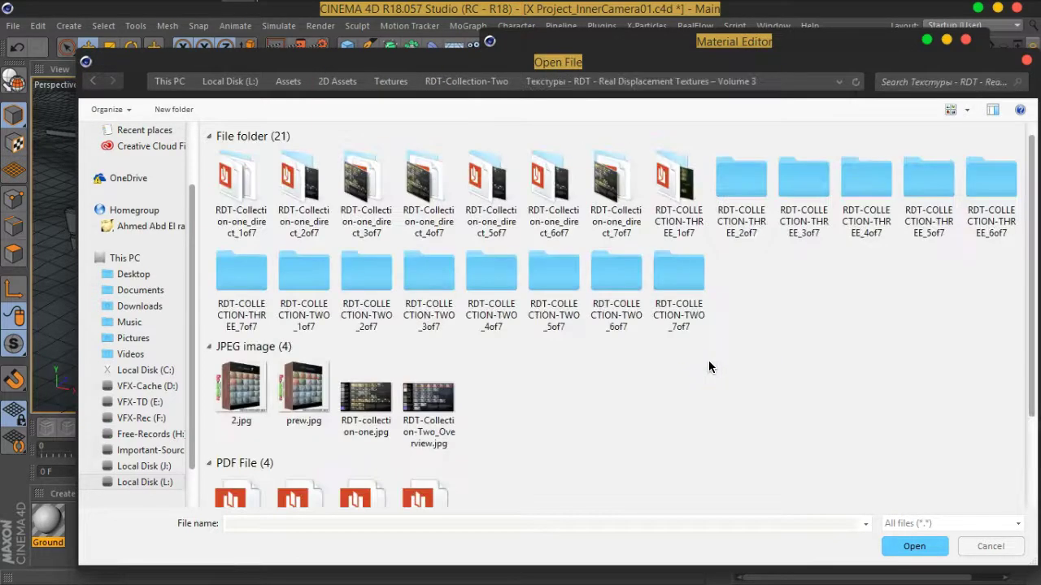
scroll(710, 350, "up", 1, "ctrl")
scroll(713, 330, "up", 1, "ctrl")
scroll(712, 330, "up", 1, "ctrl")
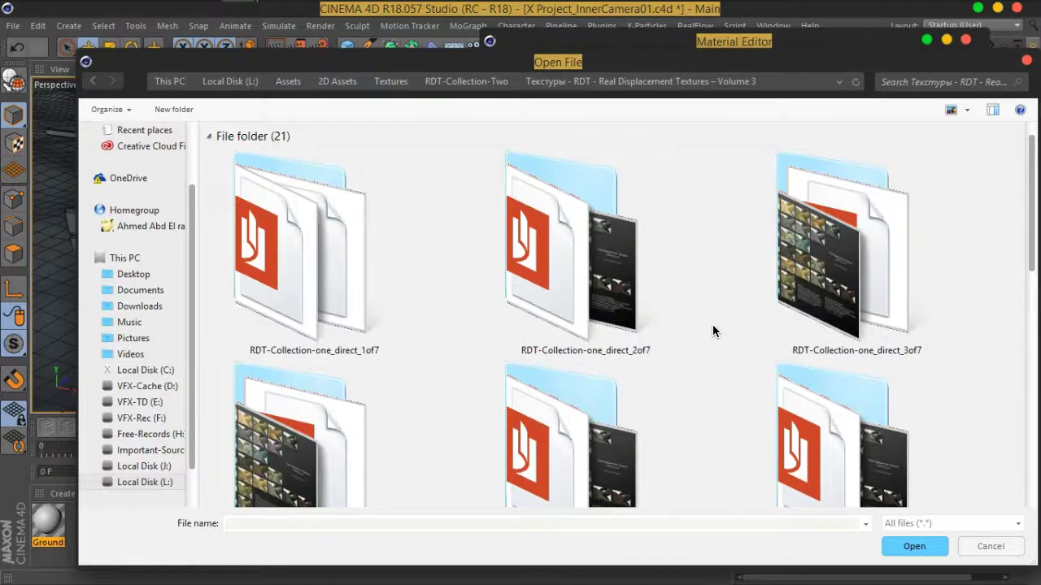
scroll(713, 325, "down", 3)
left_click(636, 369)
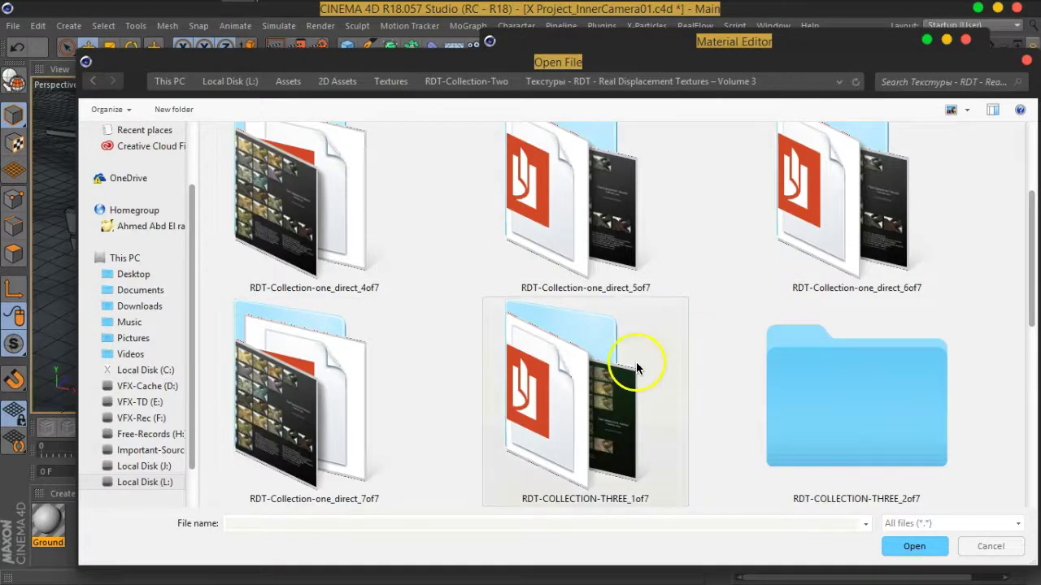
double_click(636, 369)
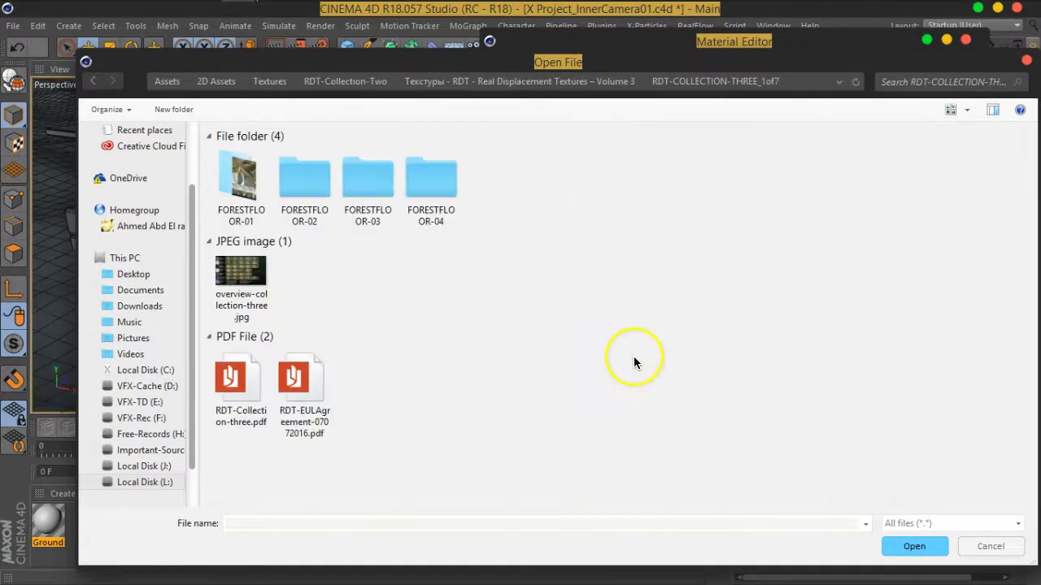
double_click(431, 194)
scroll(415, 260, "up", 1, "ctrl")
scroll(383, 317, "up", 1, "ctrl")
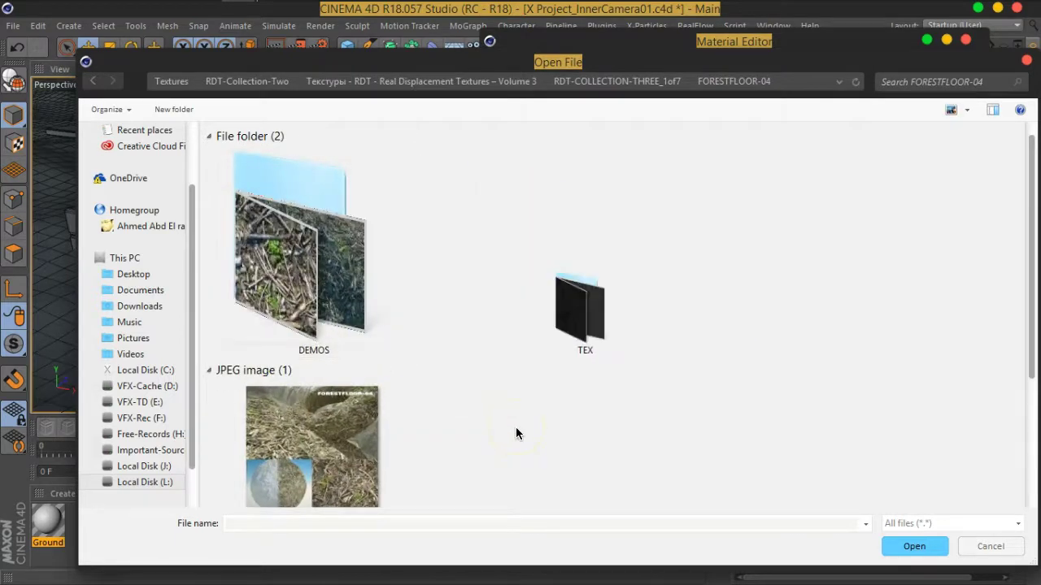
scroll(515, 433, "down", 1)
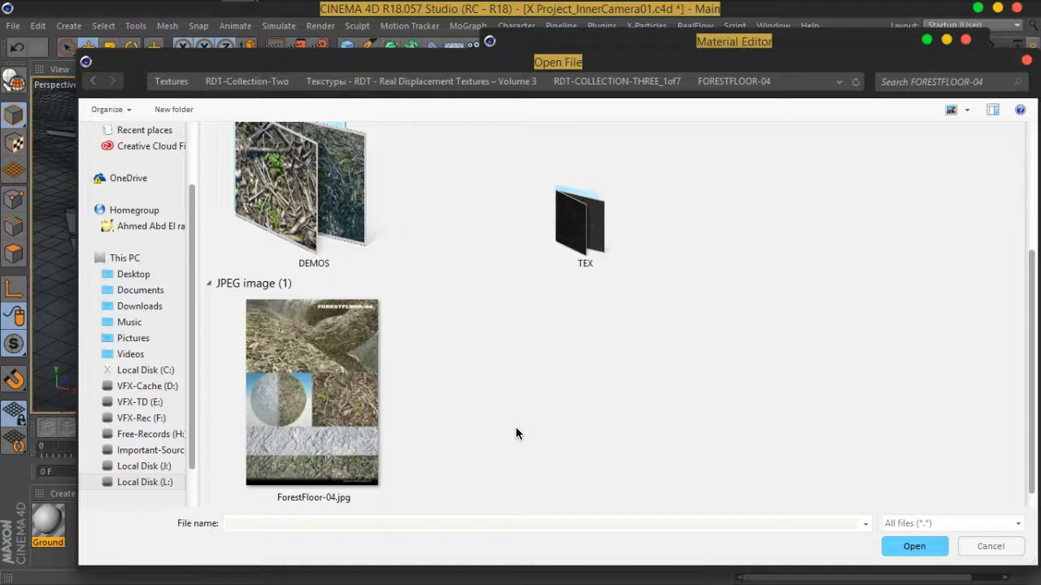
left_click(648, 84)
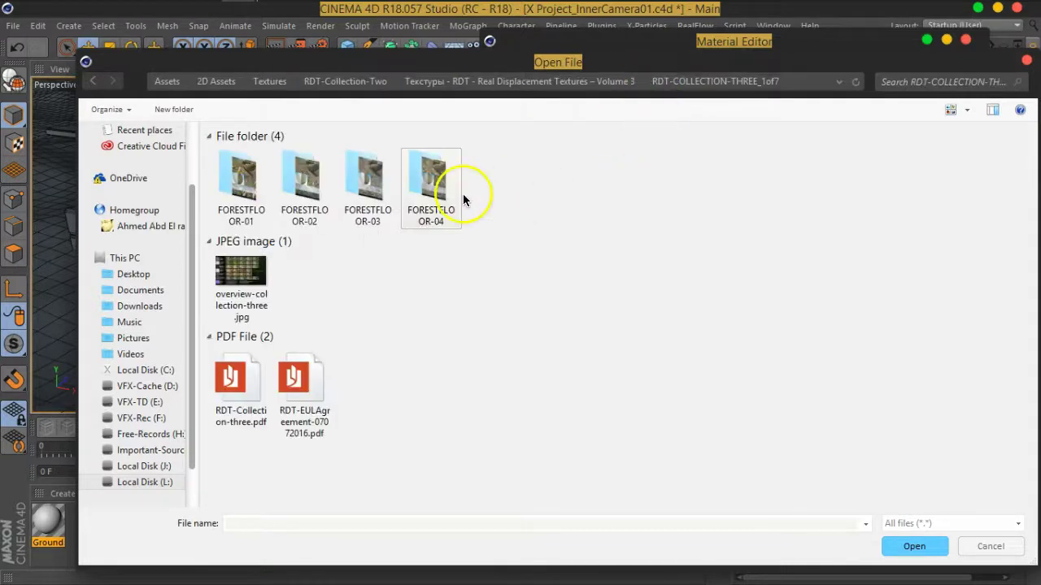
left_click(616, 81)
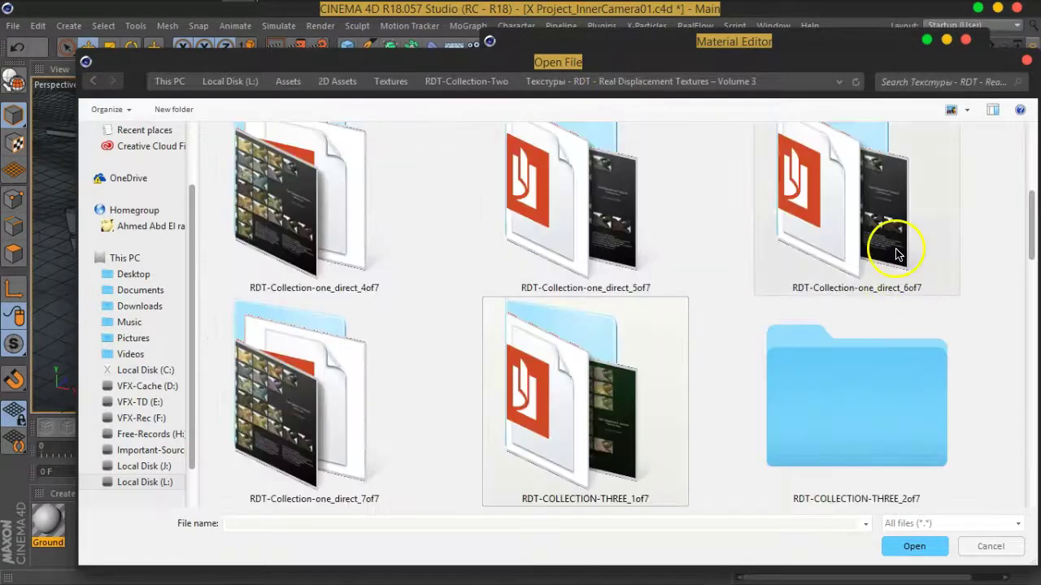
Open RDT-Collection-one_direct_5of7 > SOIL-01 and preview SOIL-01_donut.jpg
double_click(595, 254)
scroll(420, 261, "up", 3, "ctrl")
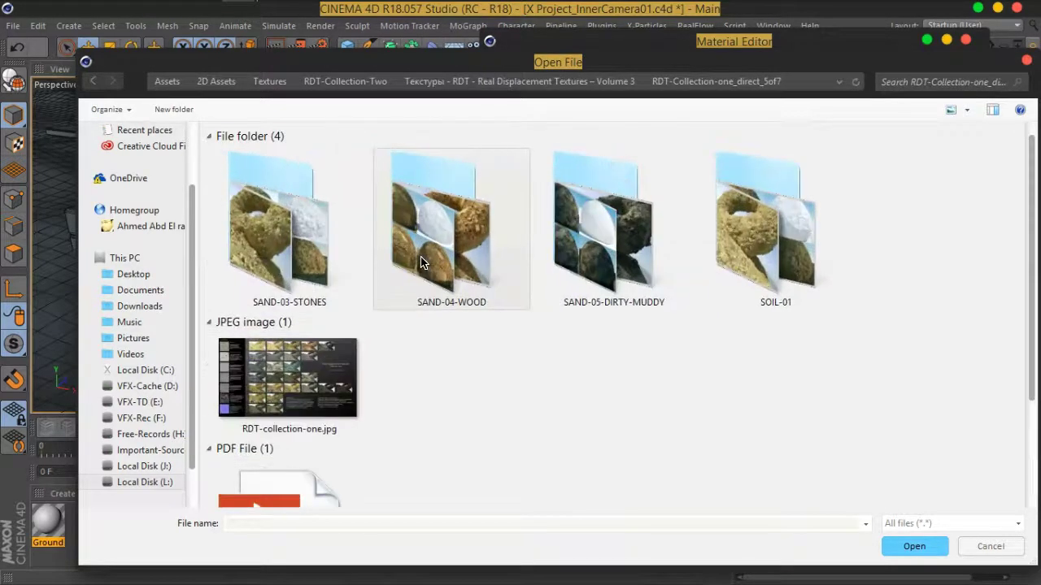
double_click(771, 213)
scroll(508, 244, "up", 2, "ctrl")
scroll(502, 236, "up", 2, "ctrl")
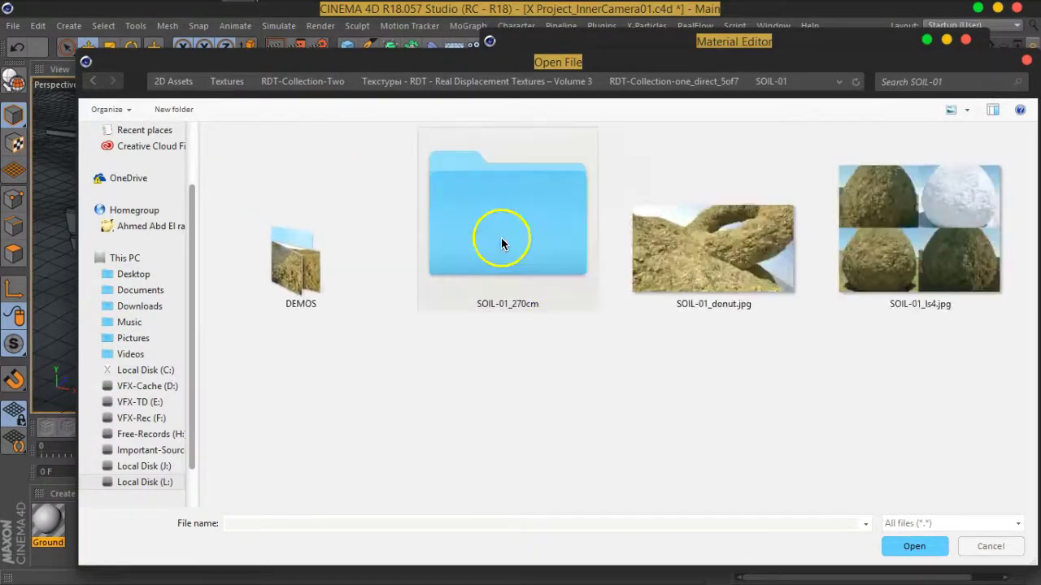
scroll(502, 239, "up", 1, "ctrl")
left_click(817, 292)
right_click(817, 292)
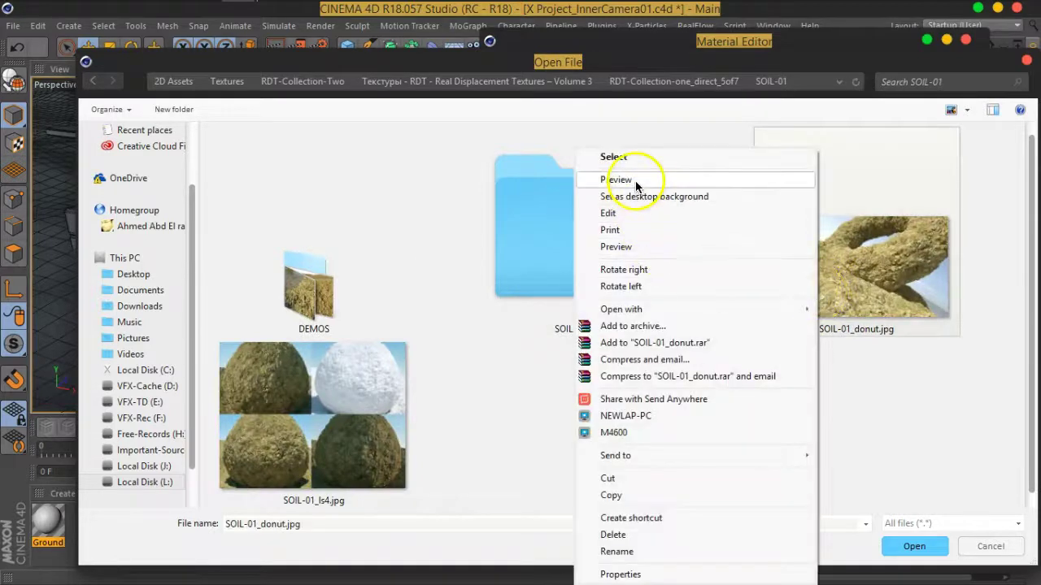
left_click(639, 173)
Inspect the donut soil render at actual size, then close it
left_click(441, 565)
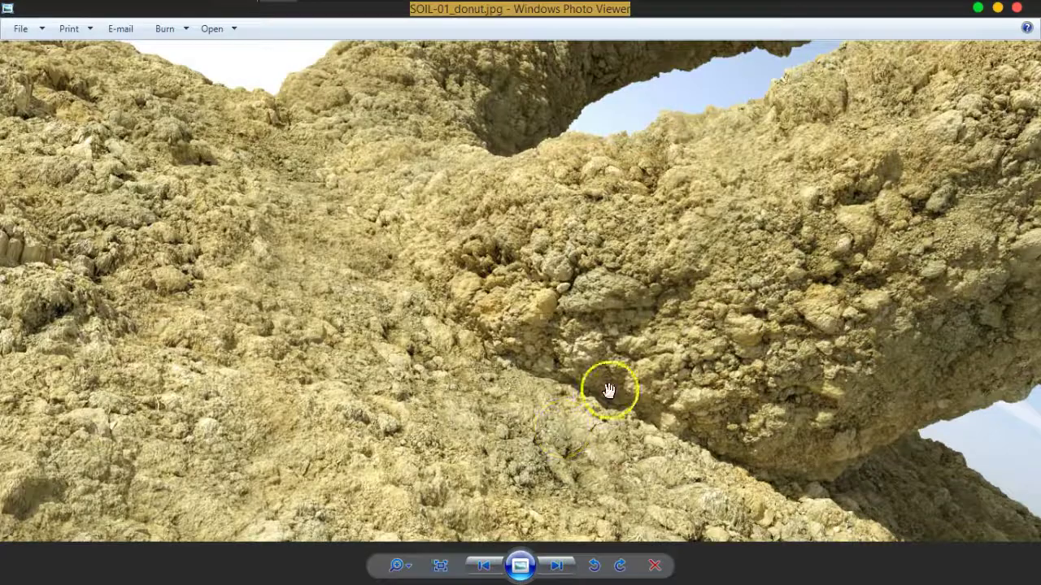
mouse_move(746, 312)
left_mouse_down()
mouse_move(604, 330)
mouse_move(702, 269)
mouse_move(683, 377)
mouse_move(682, 232)
mouse_move(460, 406)
mouse_move(769, 284)
mouse_move(704, 309)
mouse_move(952, 105)
left_mouse_up()
left_click(1016, 8)
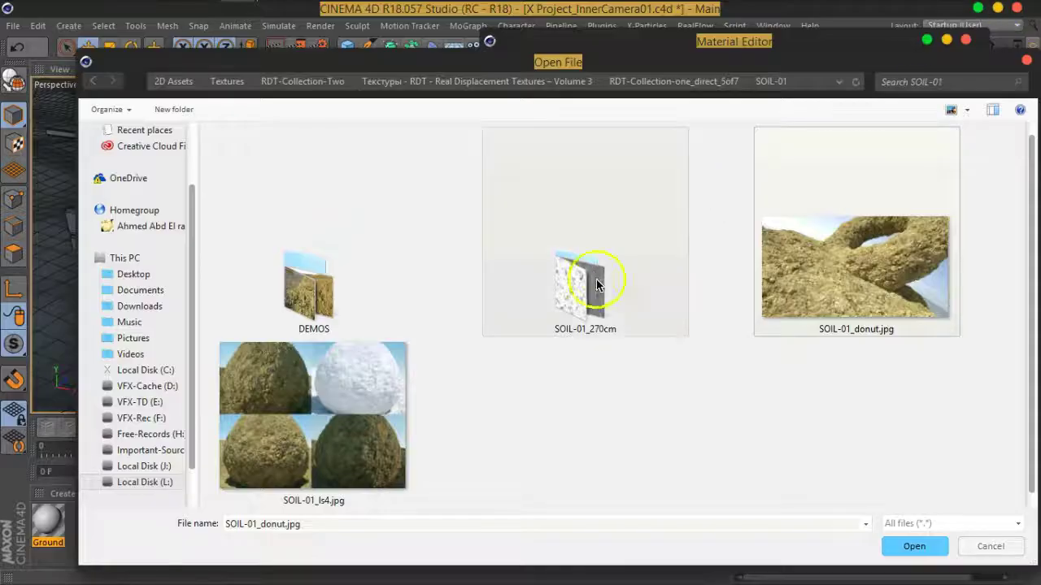
Preview SOIL-01_ls4.jpg at actual size, panning across the snowball and dark soil sphere
right_click(379, 418)
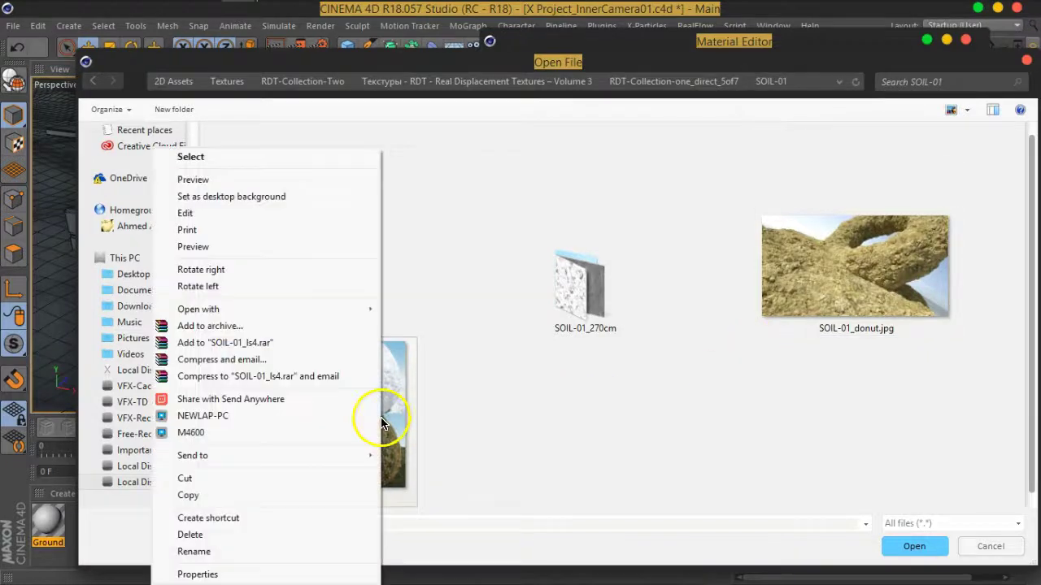
left_click(200, 179)
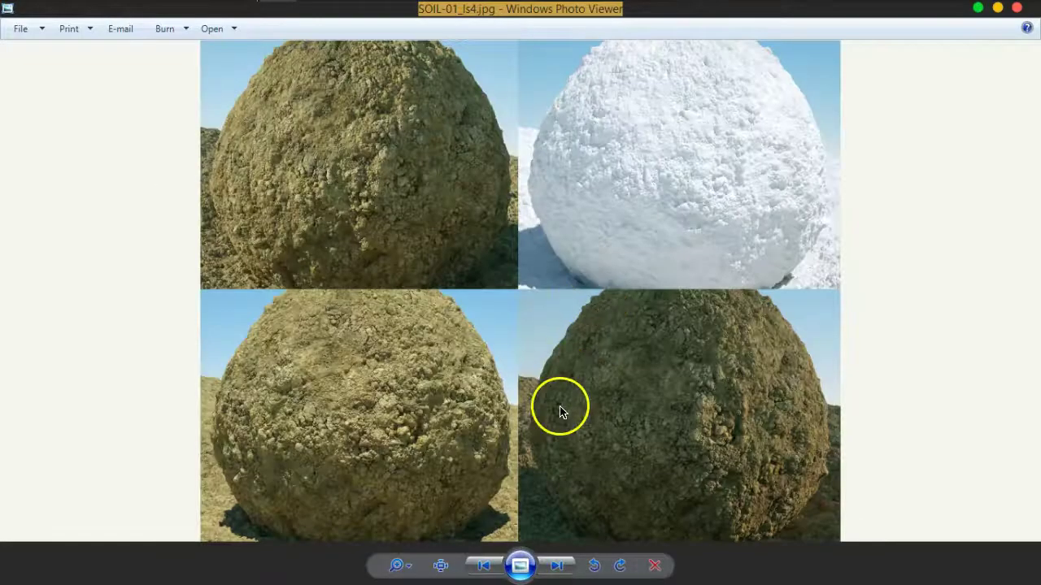
left_click(441, 565)
left_click_drag(825, 255, 553, 401)
mouse_move(854, 65)
left_mouse_down()
mouse_move(816, 115)
mouse_move(532, 279)
left_mouse_up()
left_click_drag(502, 209, 515, 302)
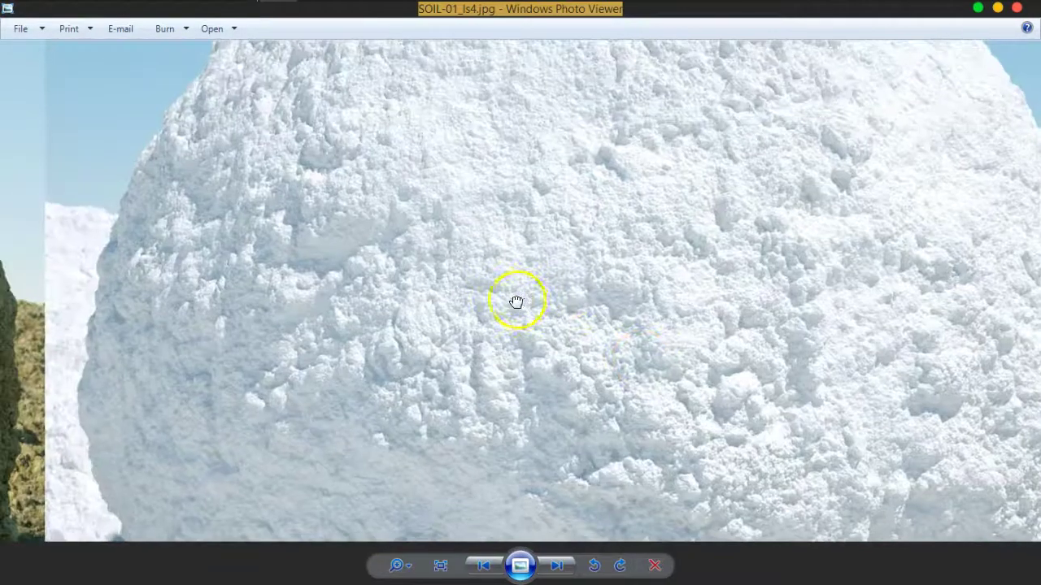
mouse_move(422, 204)
left_mouse_down()
mouse_move(339, 298)
mouse_move(318, 284)
mouse_move(313, 303)
mouse_move(432, 111)
mouse_move(353, 200)
mouse_move(811, 325)
mouse_move(728, 338)
mouse_move(512, 325)
mouse_move(664, 372)
mouse_move(821, 309)
mouse_move(966, 166)
left_mouse_up()
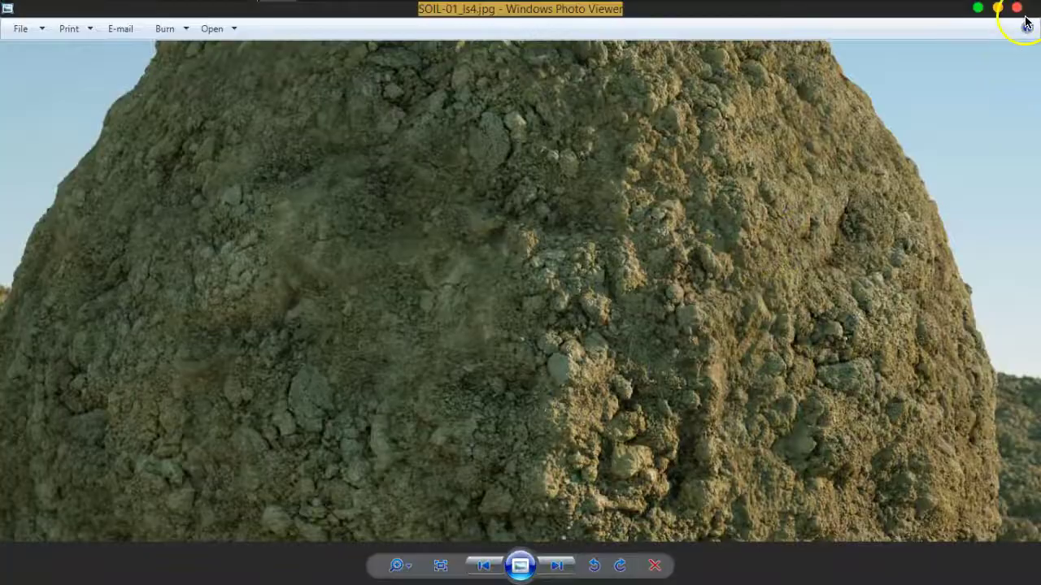
left_click(1017, 8)
Open the DEMOS folder and step through SOIL-01_09 to SOIL-01_12 demo images
left_click(589, 292)
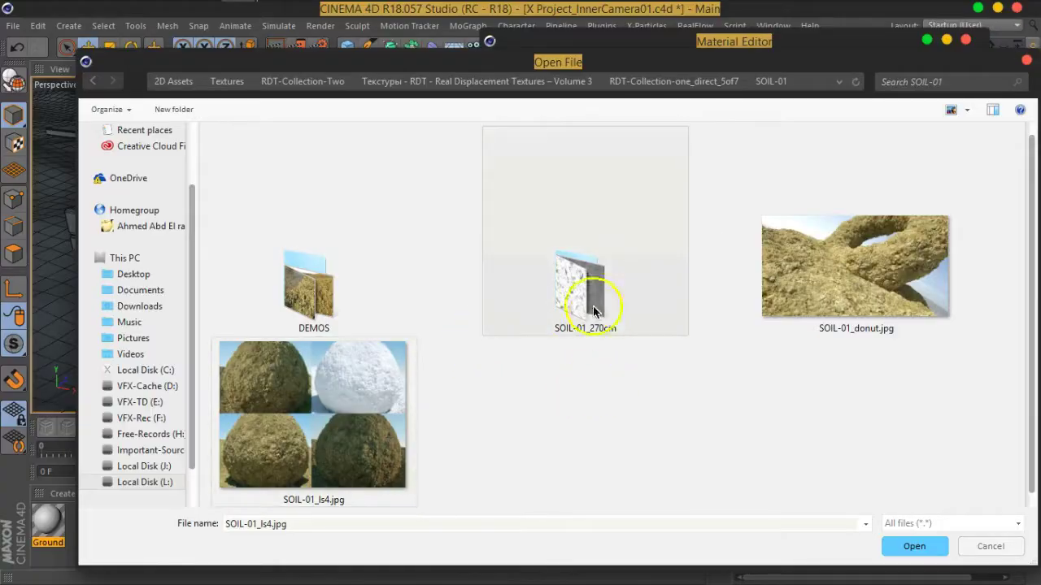
double_click(297, 283)
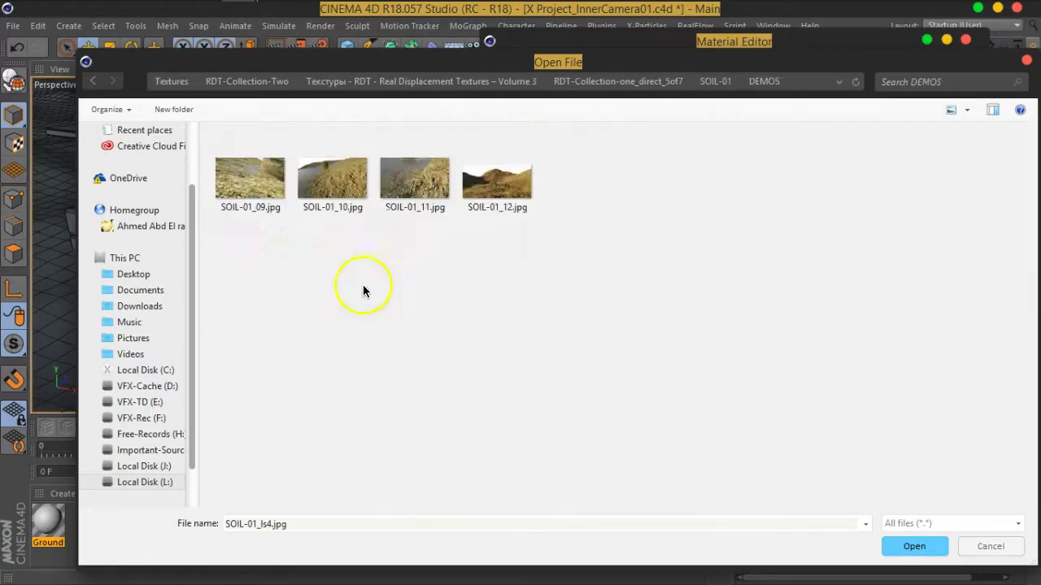
right_click(242, 187)
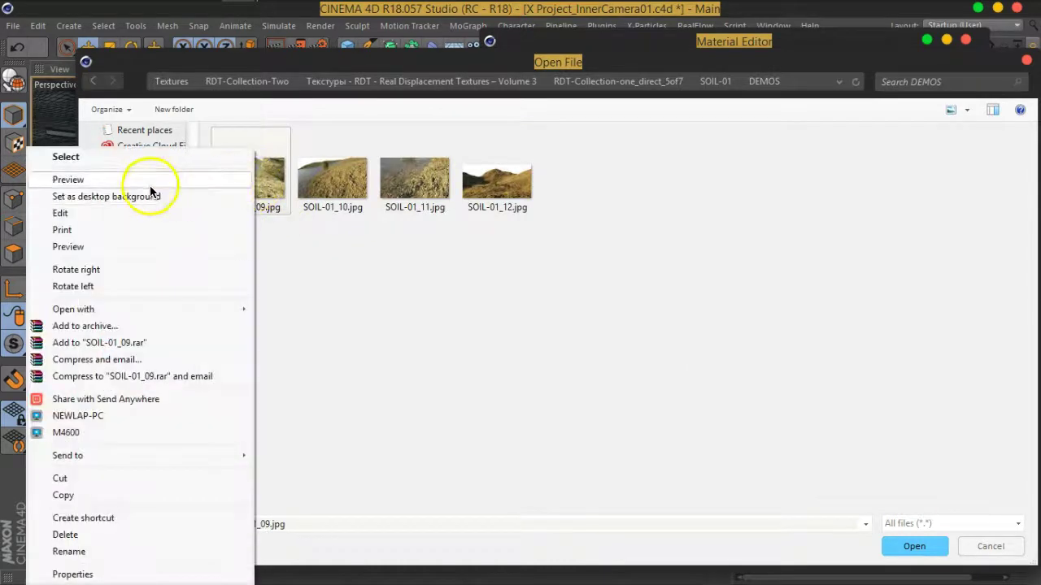
left_click(151, 182)
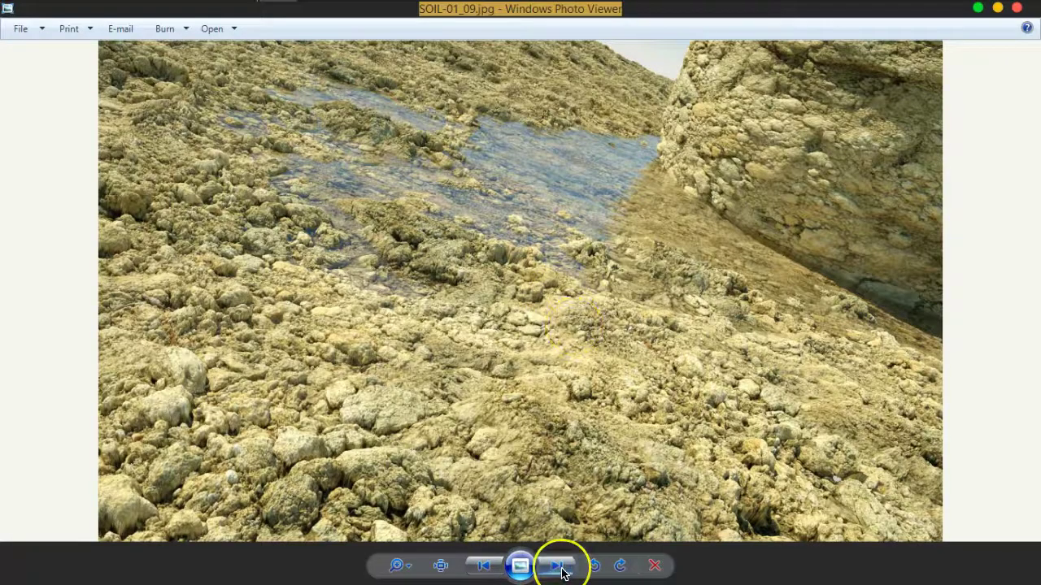
left_click(558, 568)
left_click(558, 567)
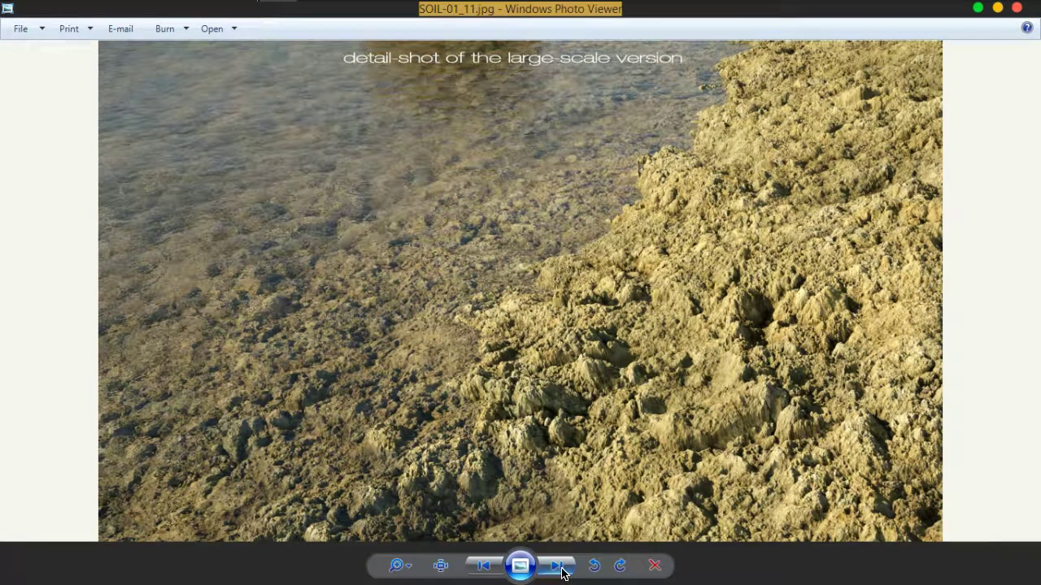
left_click(561, 572)
left_click(562, 572)
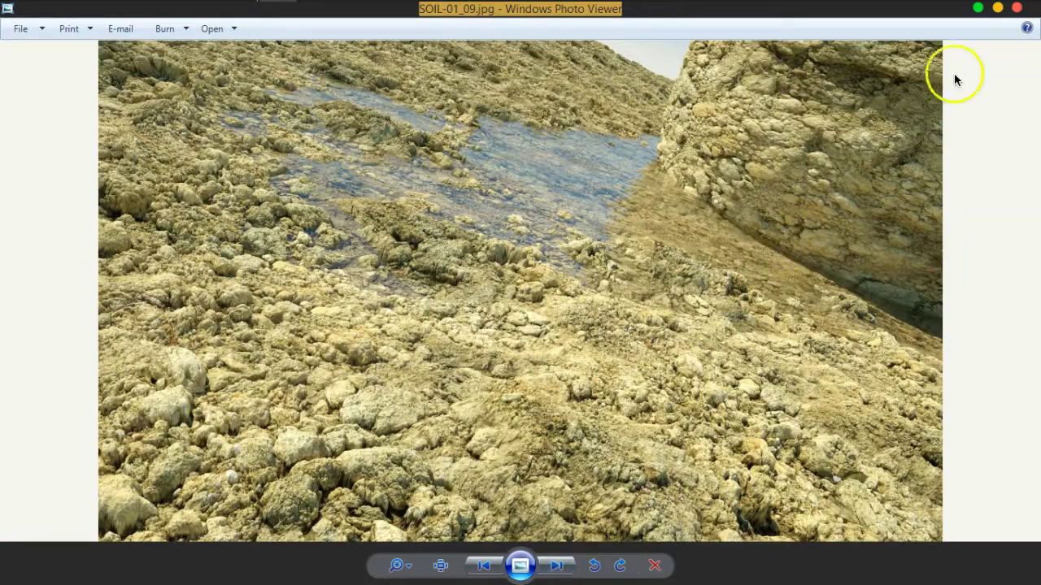
left_click(1016, 8)
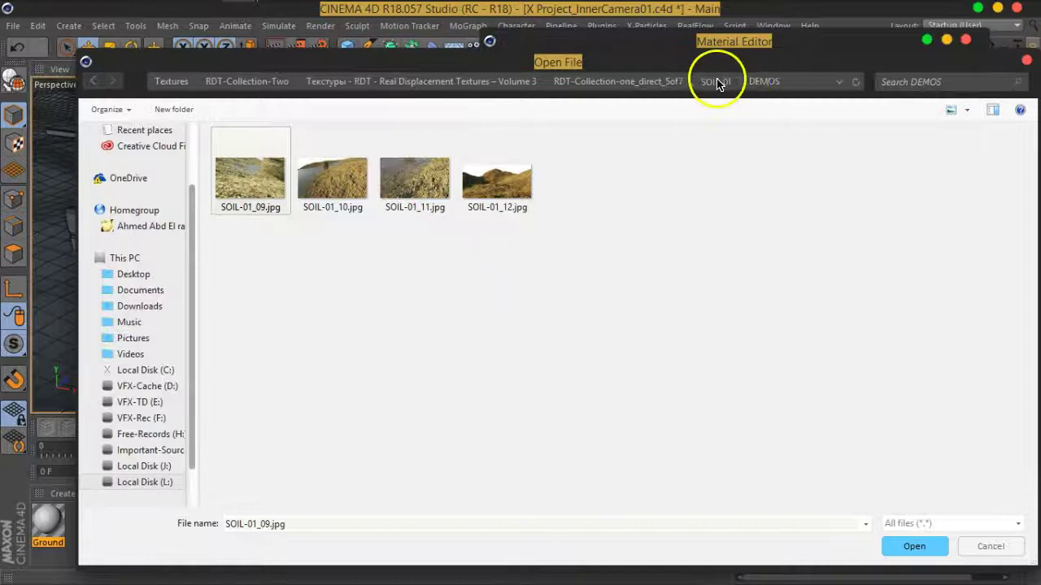
Load SOIL-01_270cm_Color_6k.jpg from the SOIL-01_270cm folder as Ground's colour texture
left_click(716, 81)
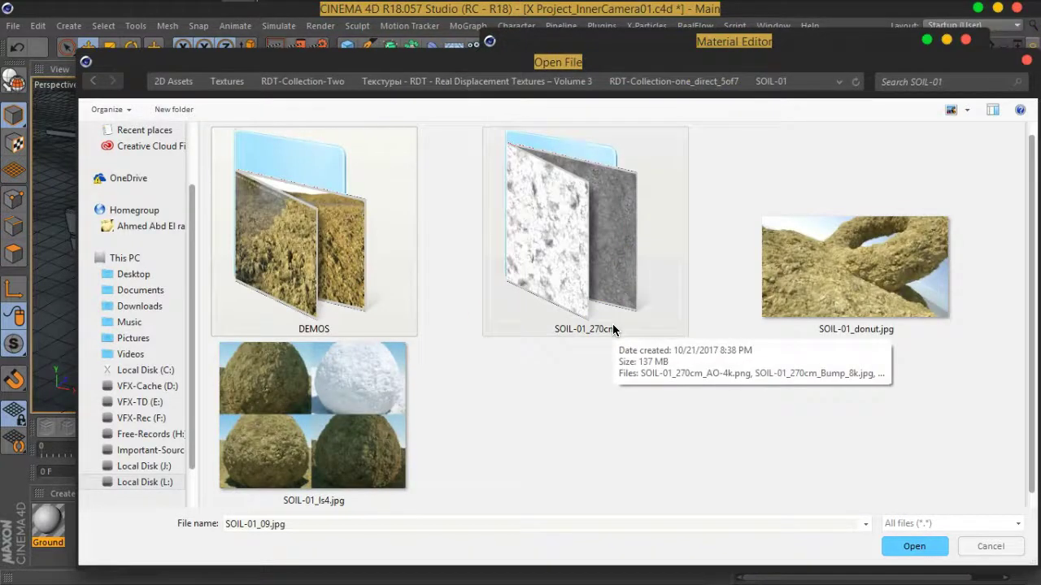
double_click(587, 295)
scroll(568, 323, "up", 1, "ctrl")
scroll(568, 323, "up", 1, "ctrl")
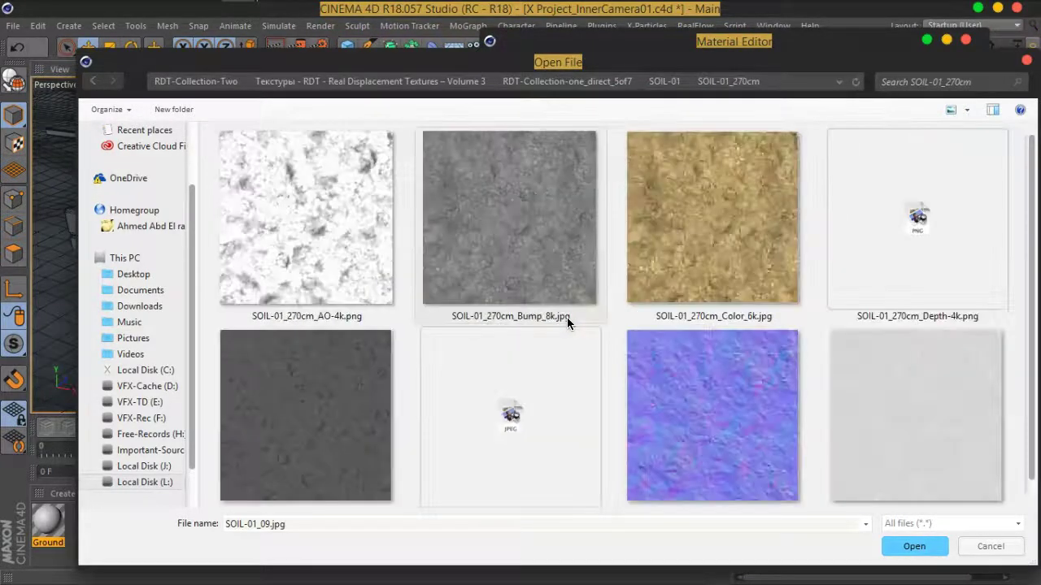
scroll(568, 323, "up", 1, "ctrl")
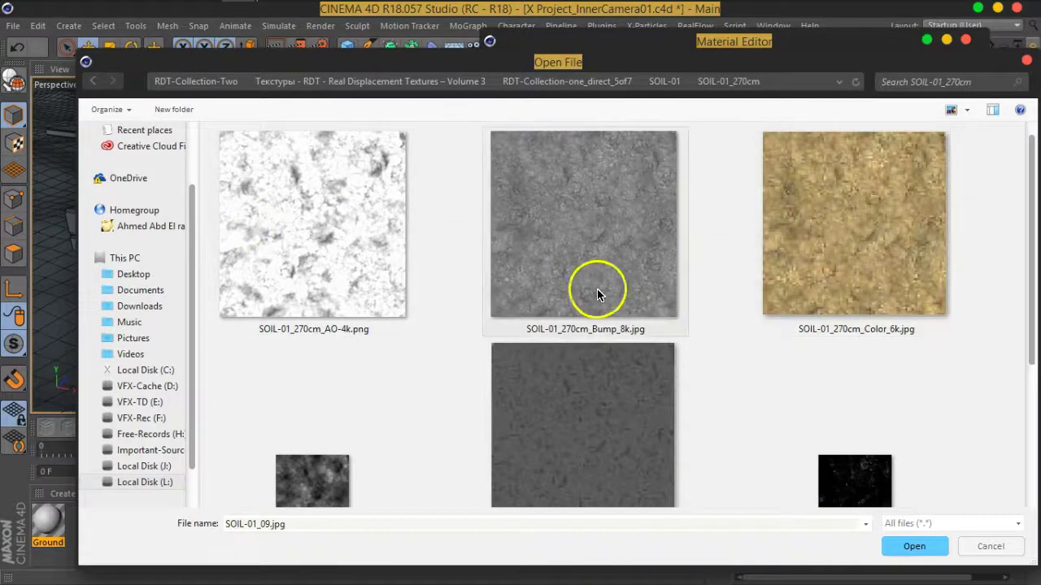
left_click(856, 324)
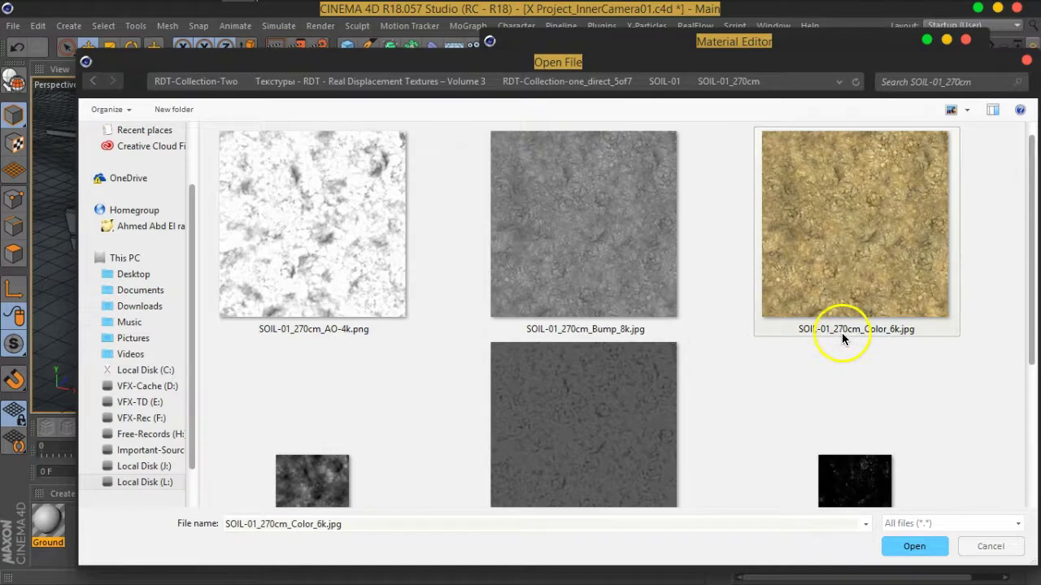
mouse_move(854, 224)
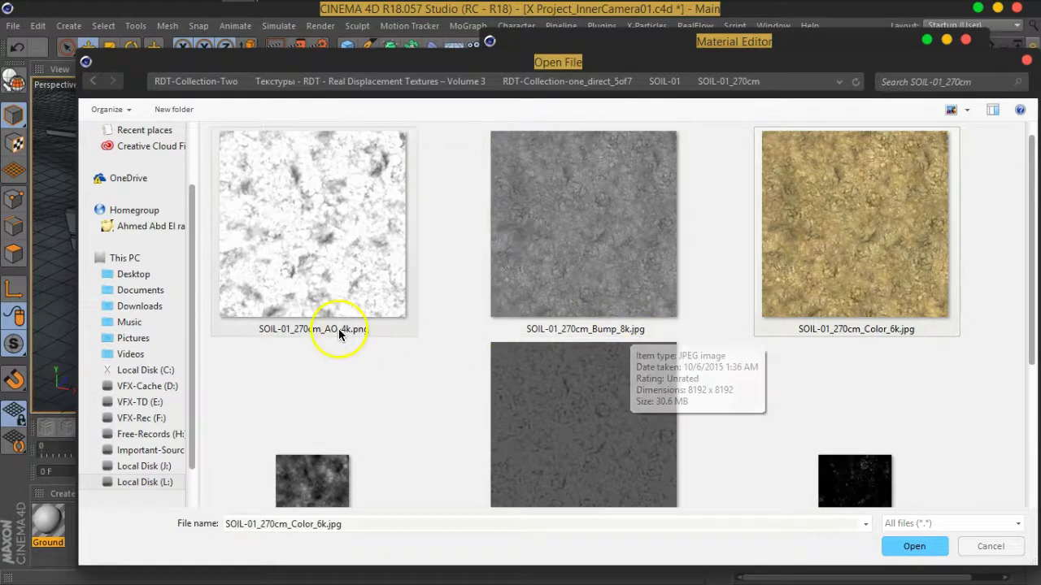
scroll(340, 332, "down", 1)
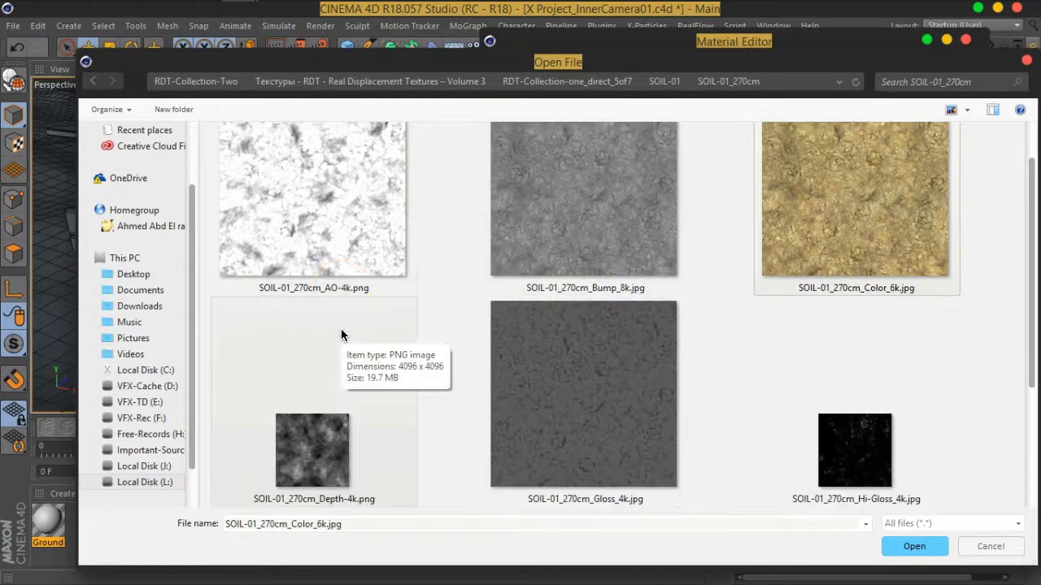
scroll(341, 332, "down", 3)
scroll(340, 332, "up", 4)
left_click(876, 243)
left_click(915, 547)
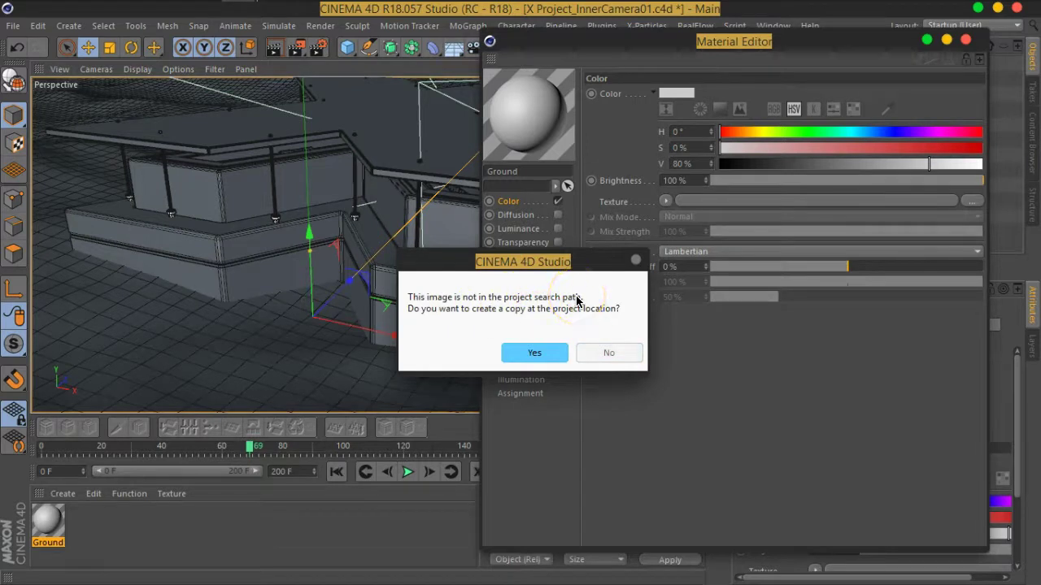
Keep the soil texture in place, dock the Material Editor, and drag Ground onto Landscape
left_click(594, 349)
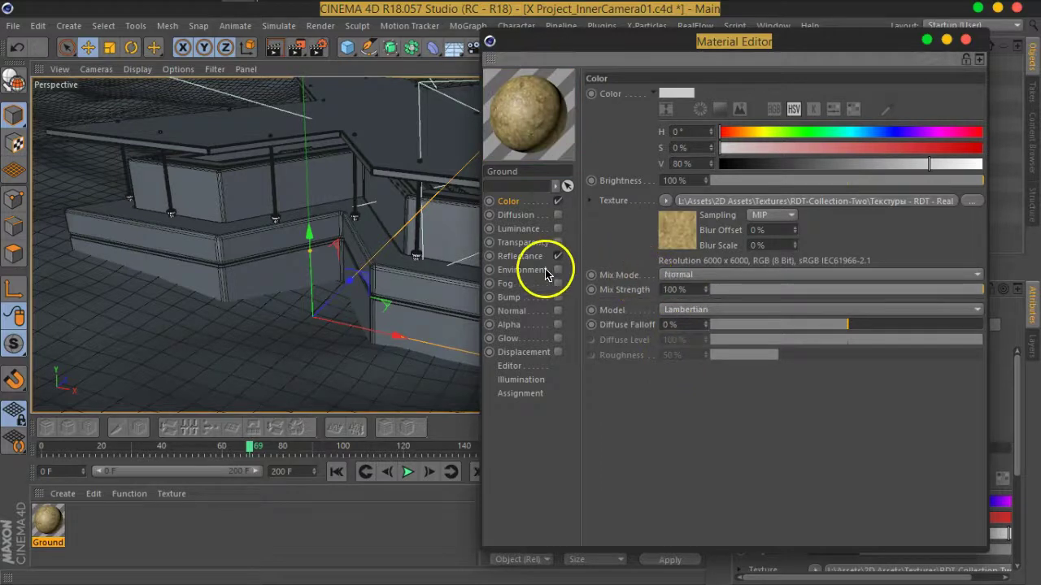
left_click_drag(630, 56, 813, 220)
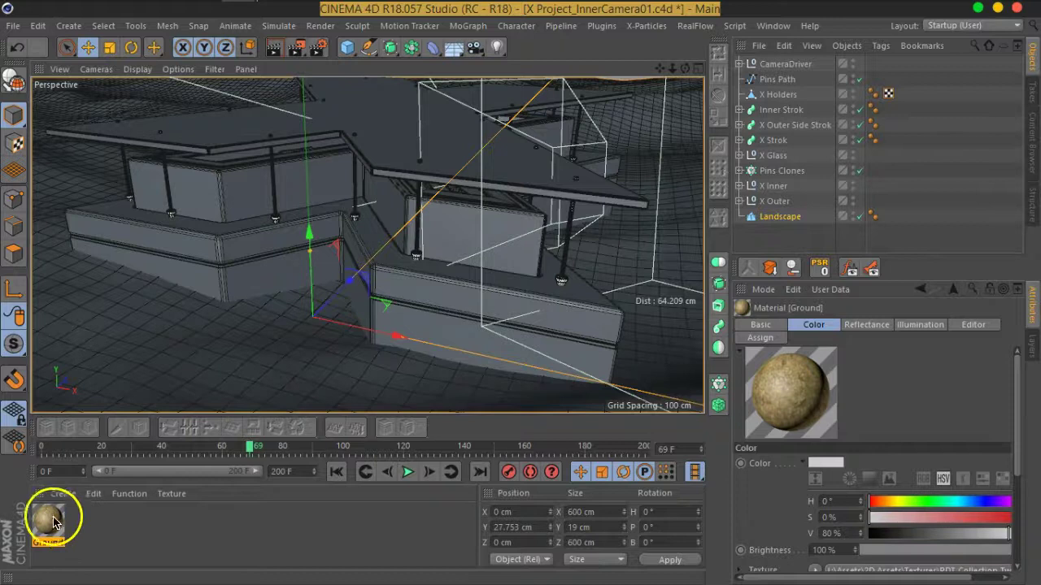
mouse_move(49, 526)
left_mouse_down()
mouse_move(96, 522)
mouse_move(247, 387)
left_mouse_up()
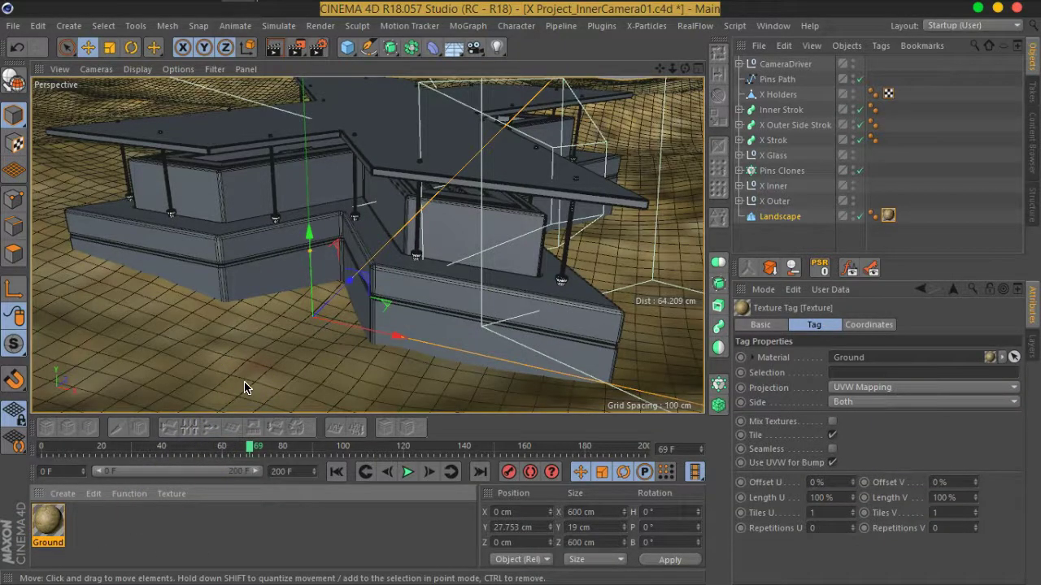